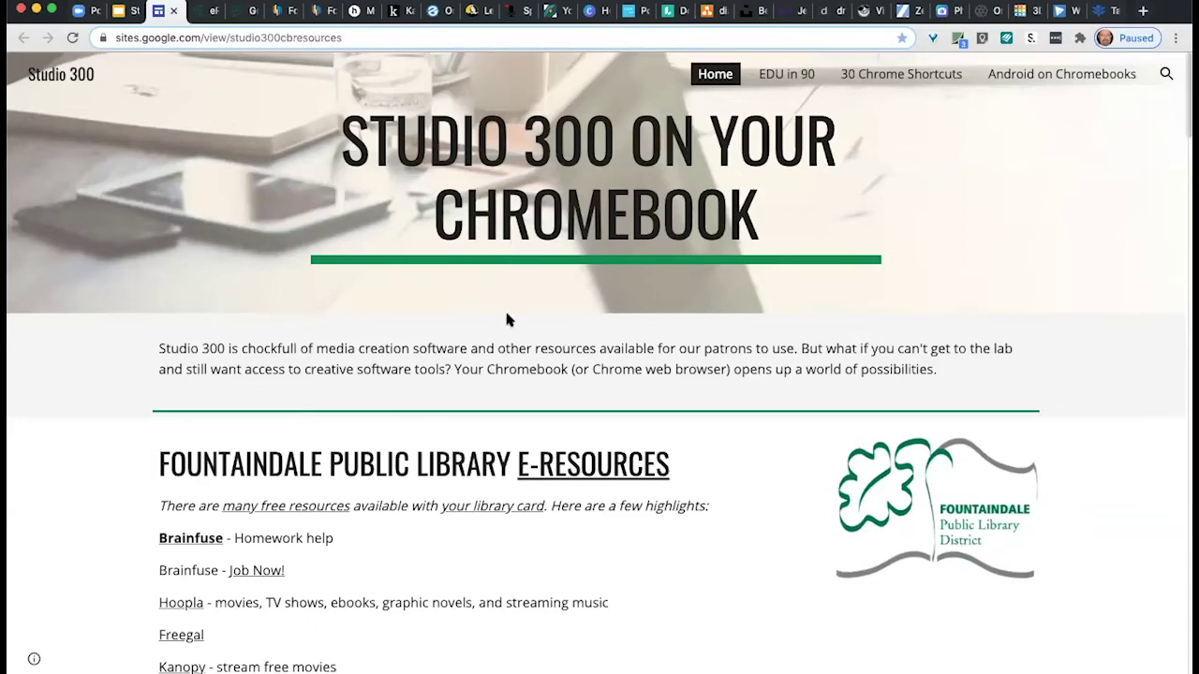
Scroll the Studio 300 home page down to the Fountaindale e-resources list.
scroll(506, 320, "down", 4)
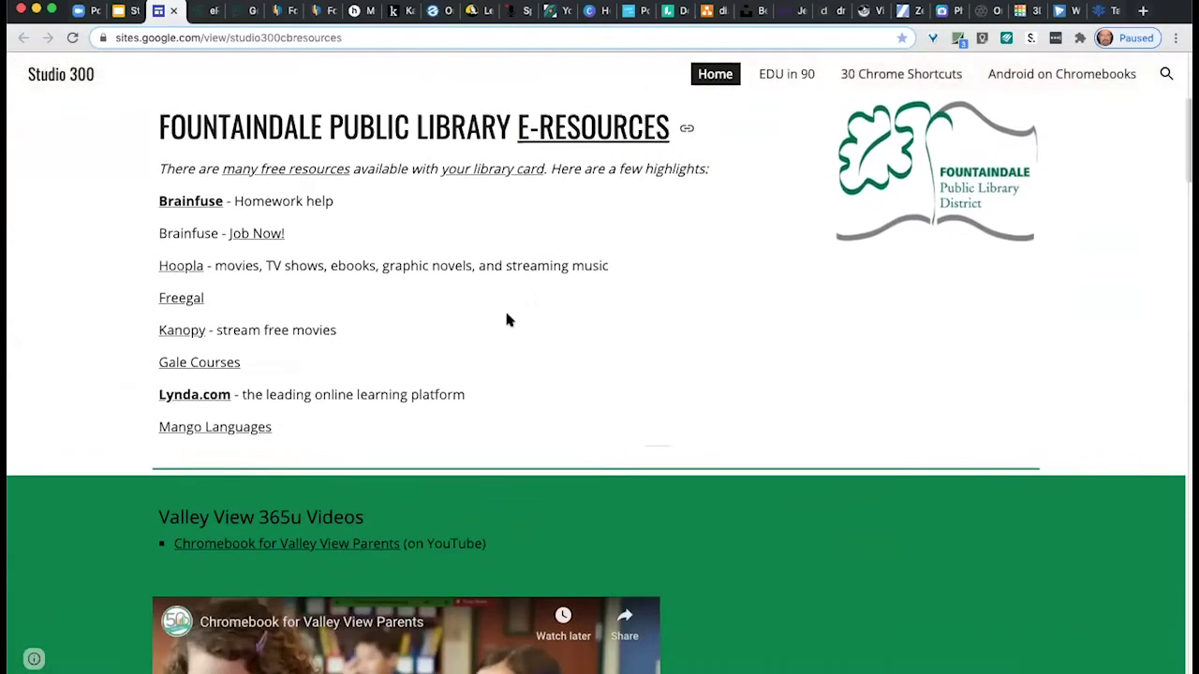
scroll(506, 320, "down", 5)
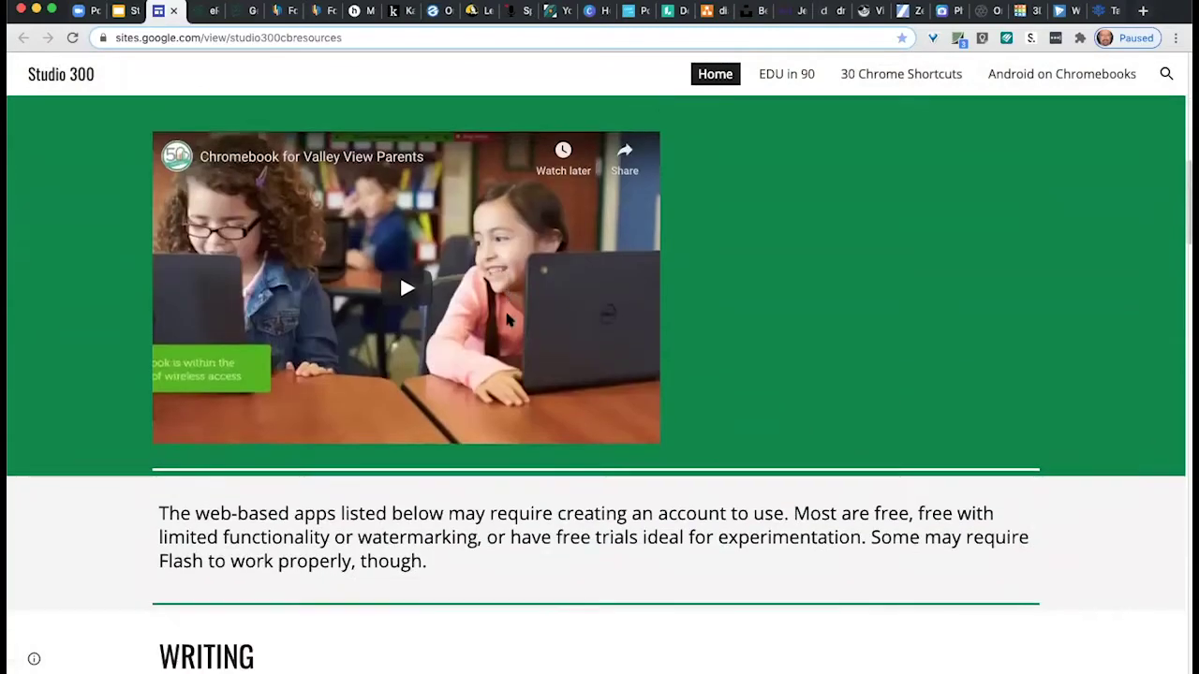
scroll(507, 320, "down", 5)
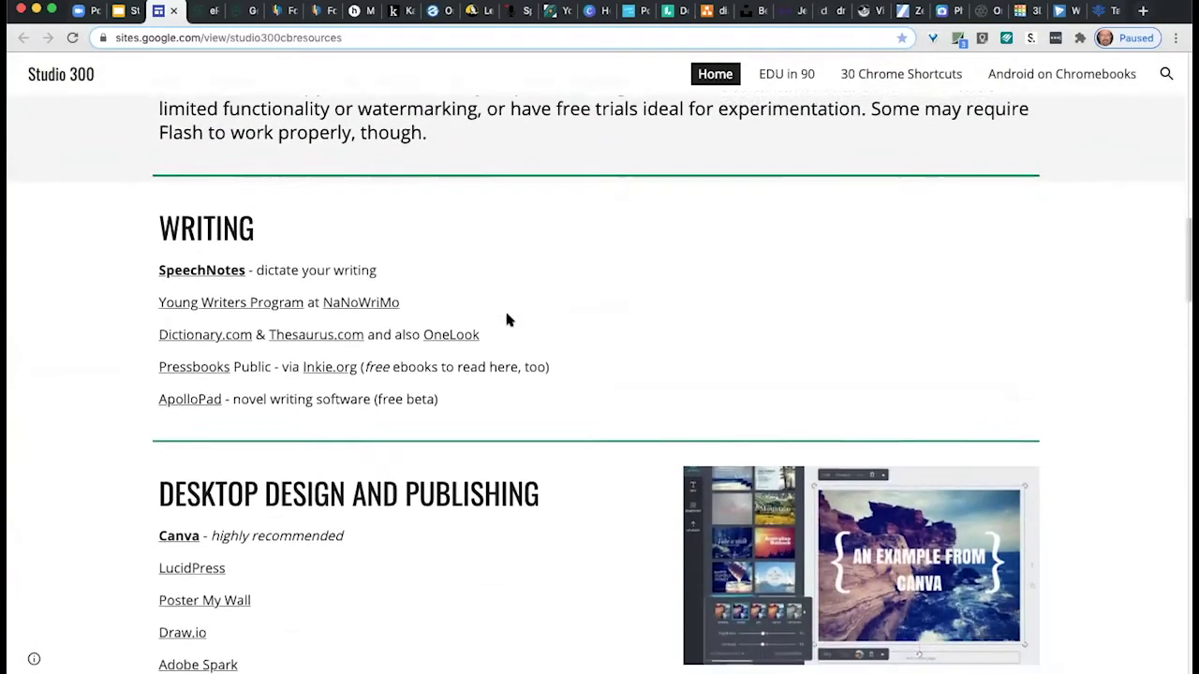
scroll(506, 321, "down", 2)
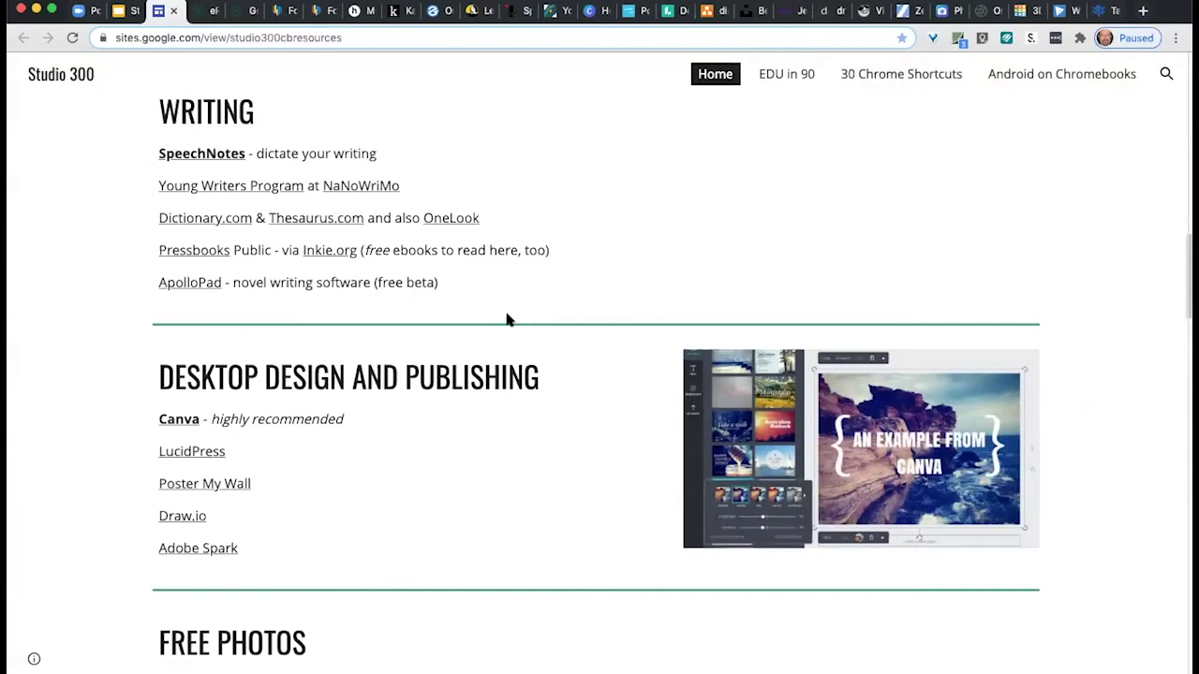
scroll(505, 321, "up", 1)
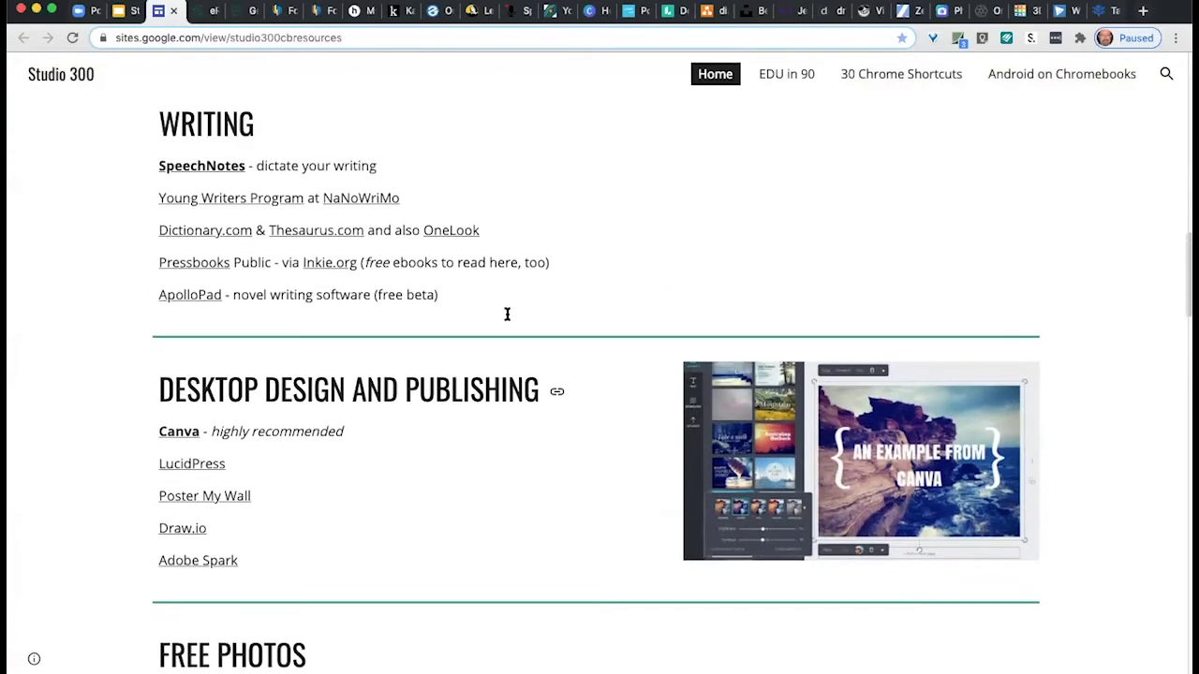
scroll(506, 314, "down", 3)
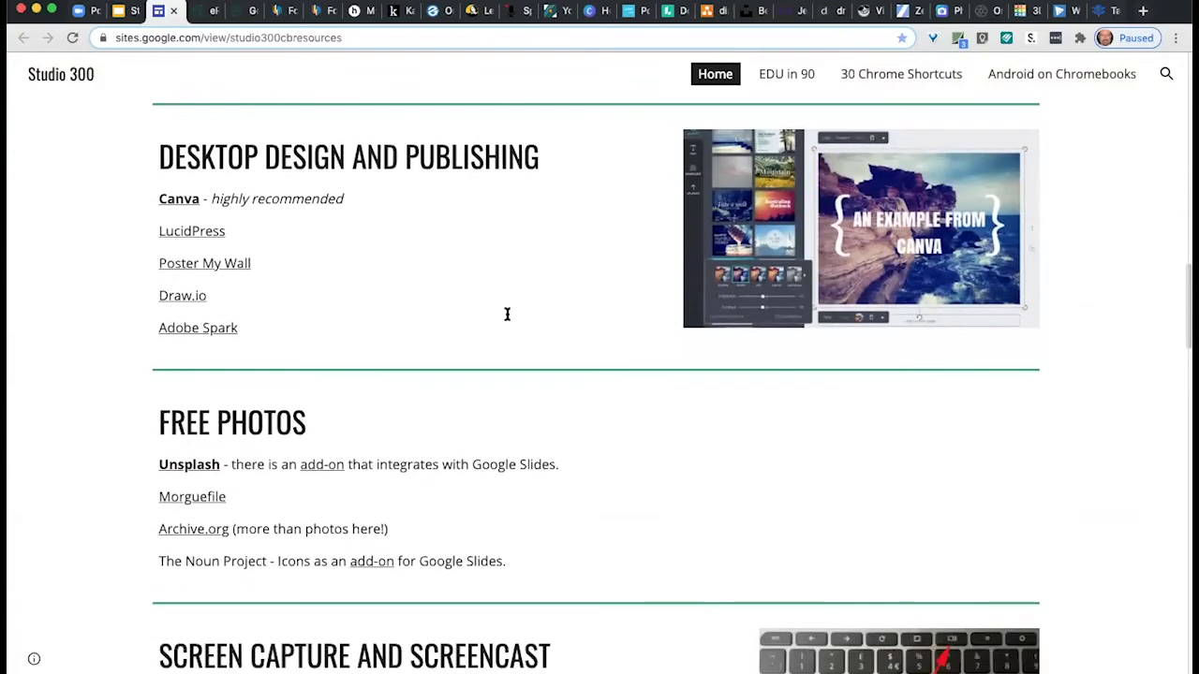
scroll(505, 313, "down", 5)
scroll(506, 320, "down", 2)
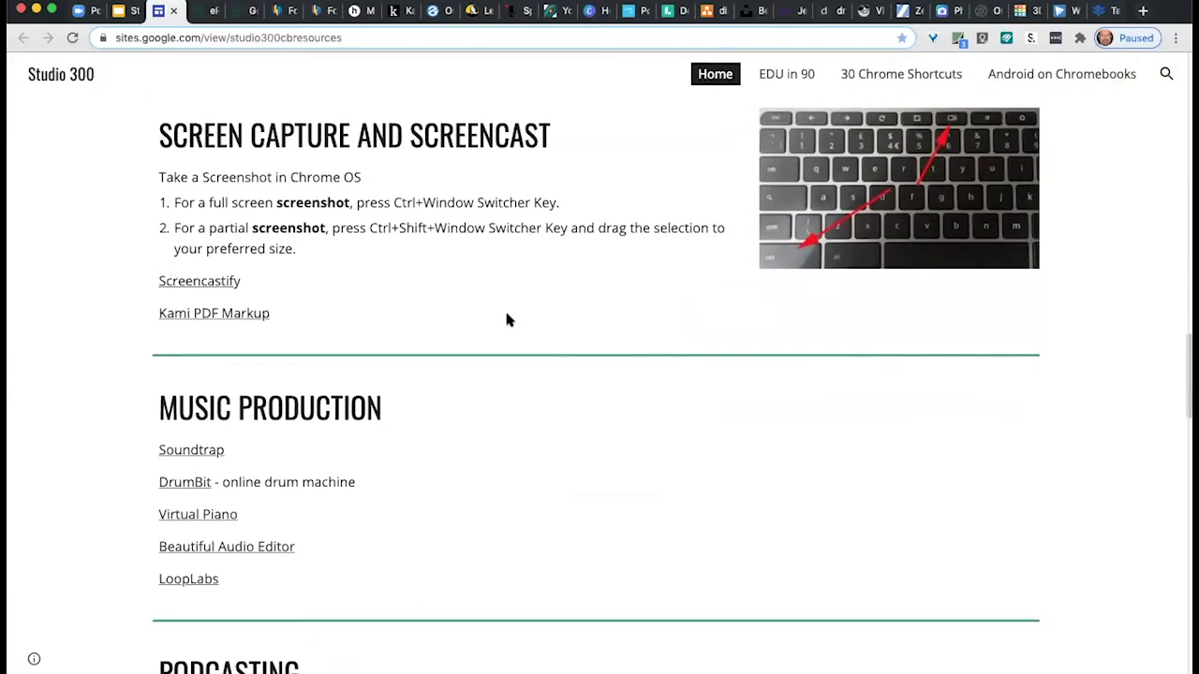
scroll(506, 321, "down", 2)
scroll(506, 321, "down", 2)
scroll(506, 320, "down", 5)
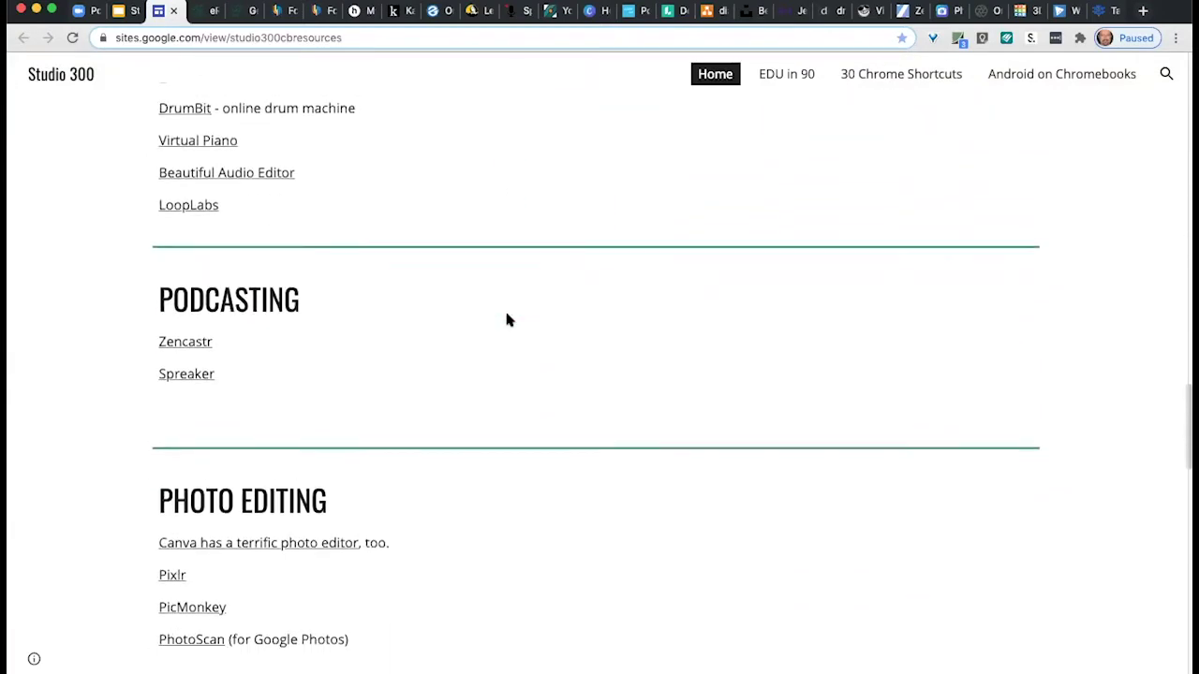
scroll(506, 320, "down", 3)
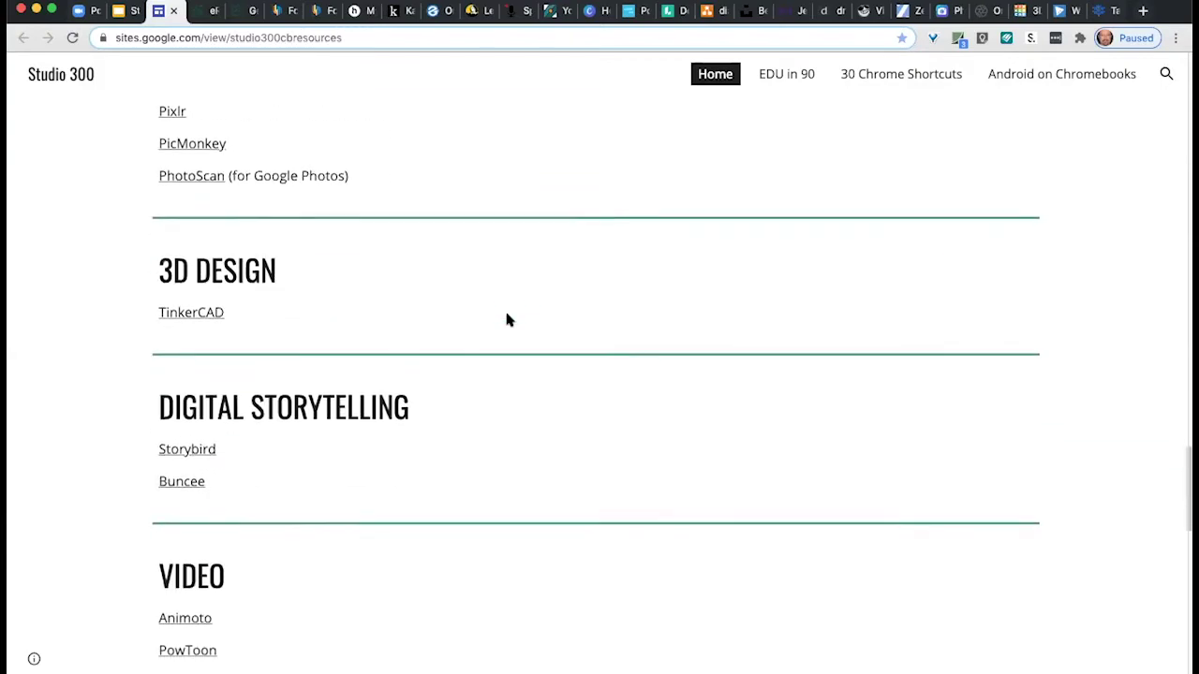
scroll(507, 320, "down", 5)
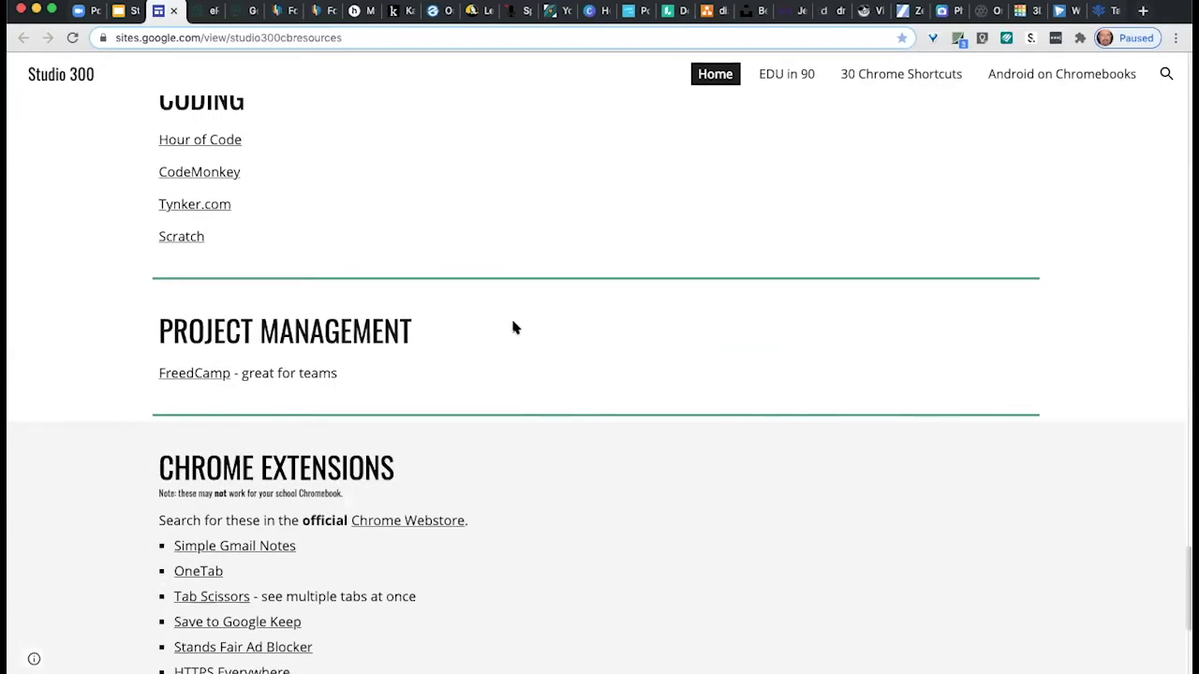
scroll(510, 333, "up", 10)
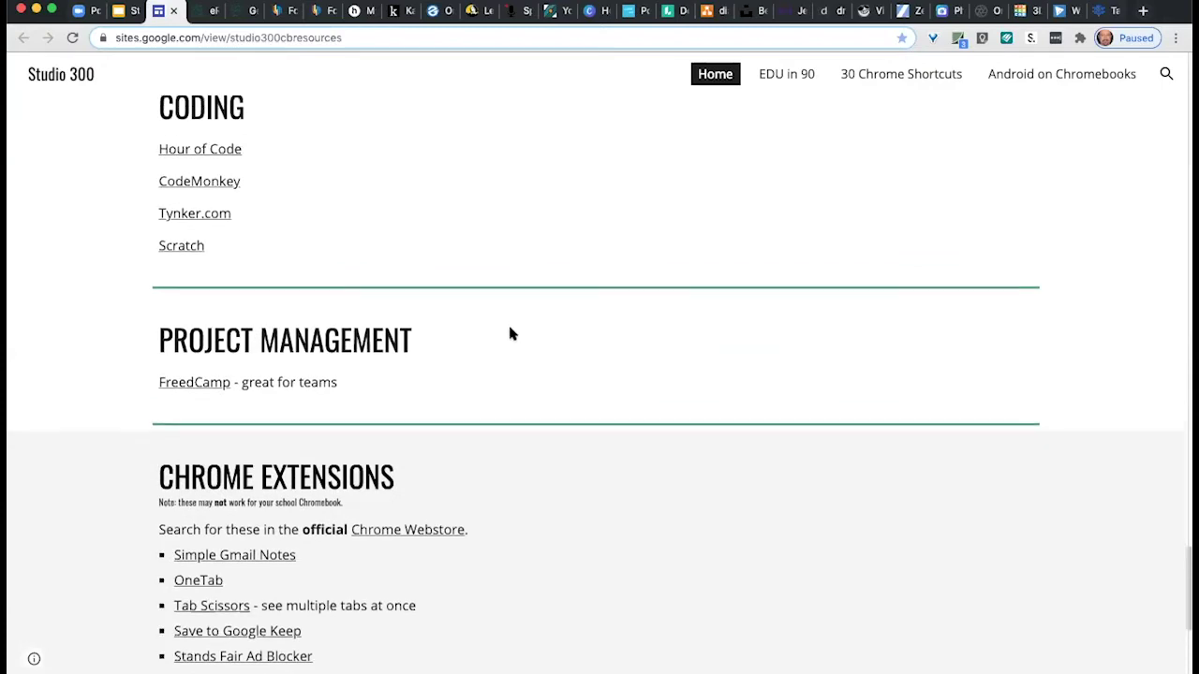
scroll(510, 328, "up", 14)
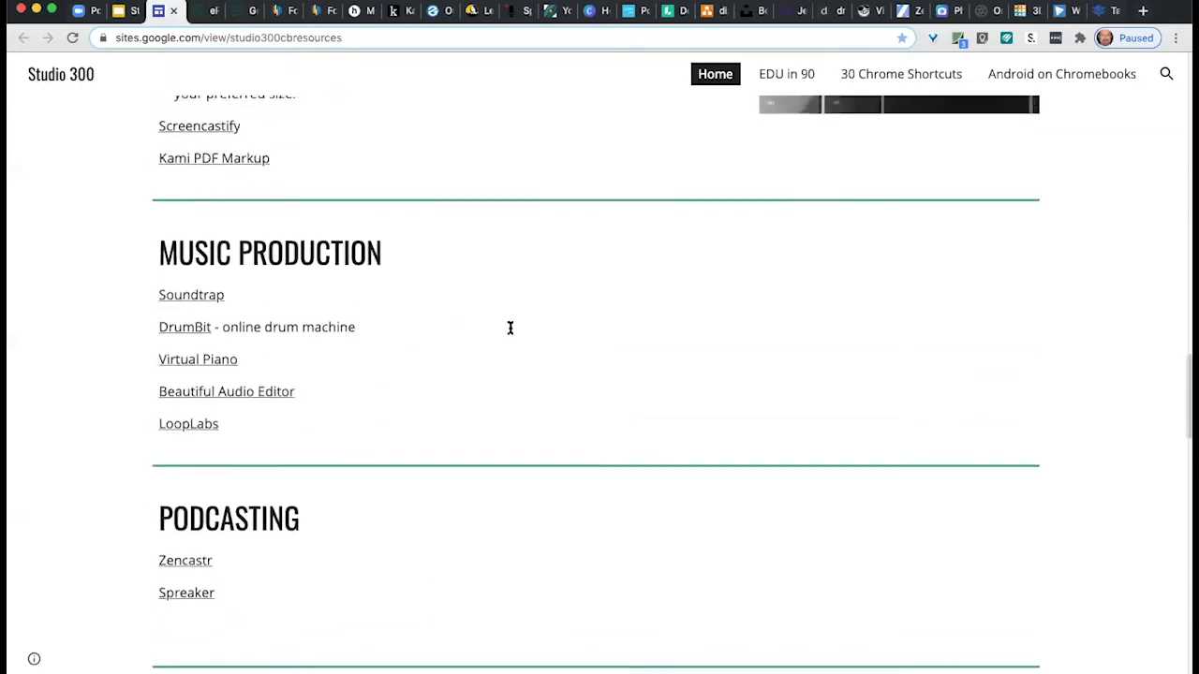
scroll(509, 333, "up", 15)
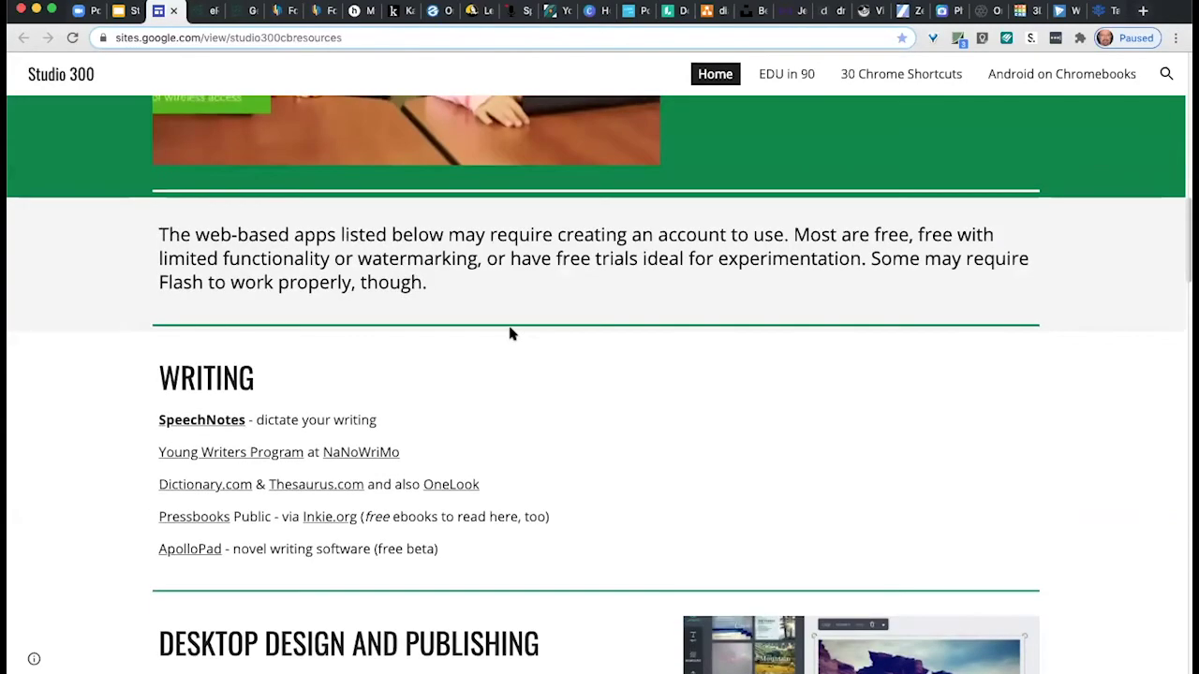
scroll(509, 333, "up", 2)
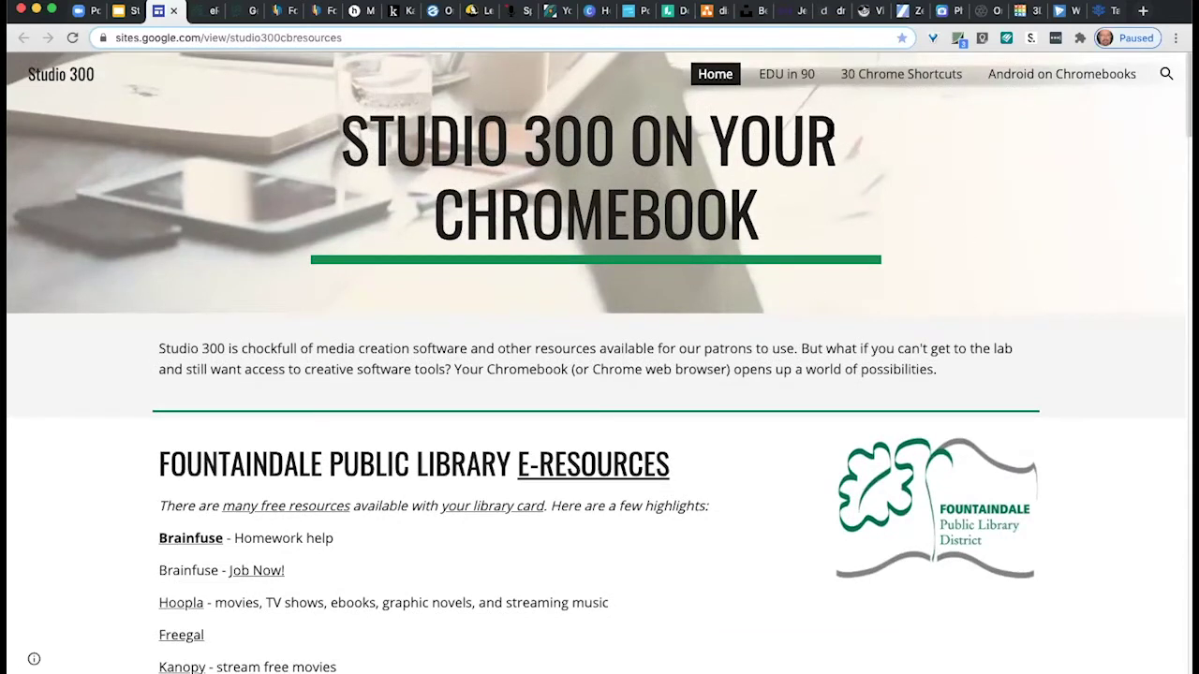
Go to the EDU in 90 page, then on to the 30 Chrome Shortcuts page.
left_click(803, 77)
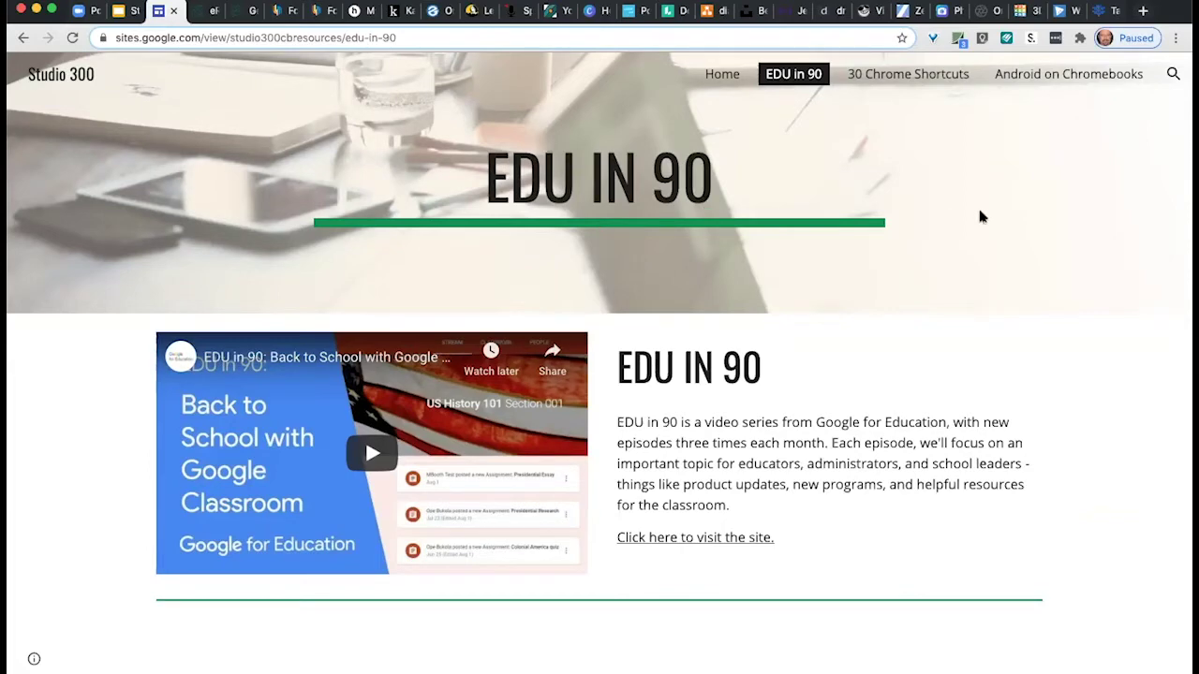
left_click(870, 79)
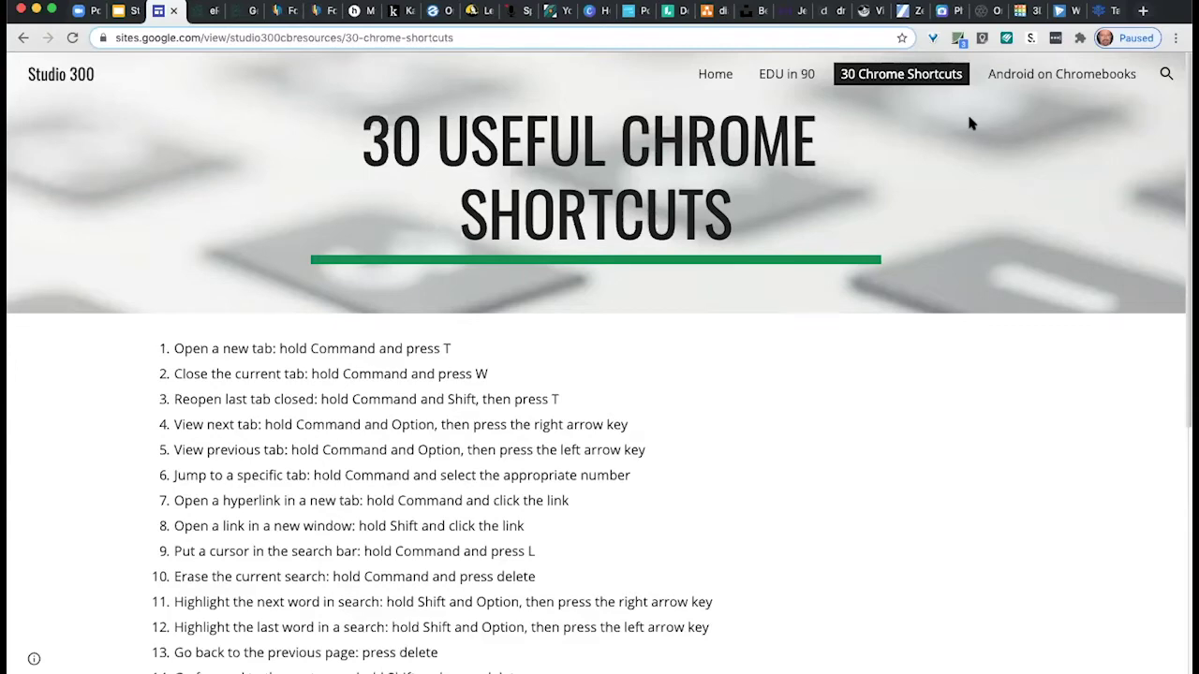
Go to the Android on Chromebooks page from the navigation bar.
left_click(1049, 79)
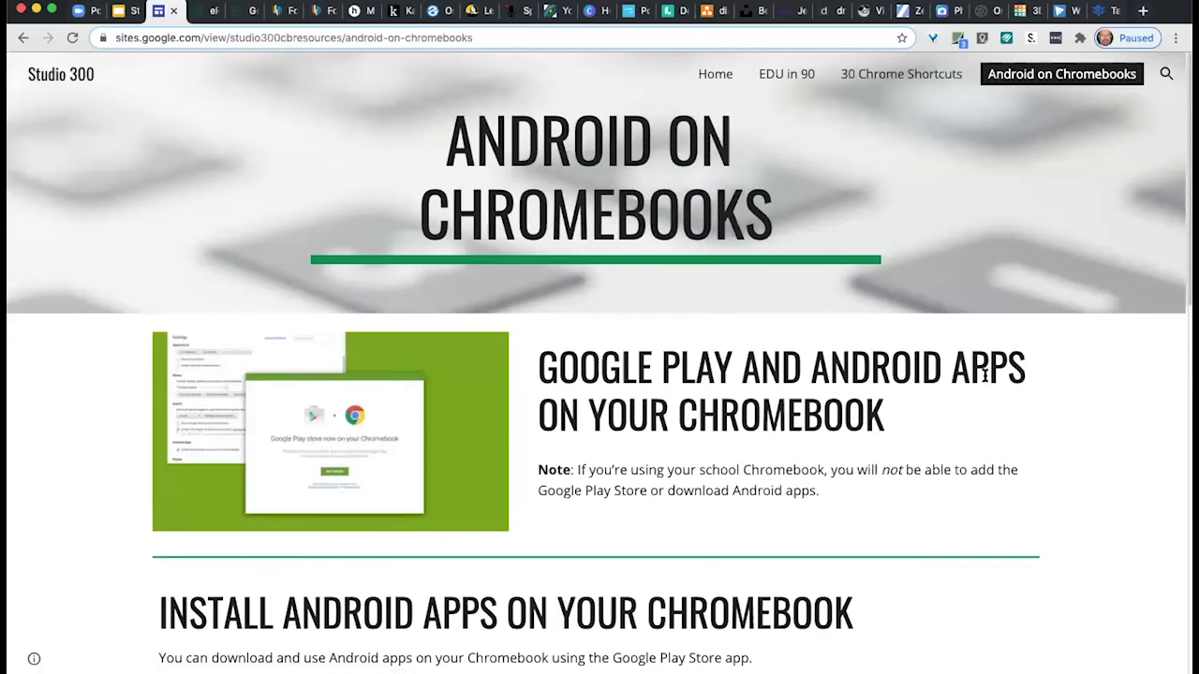
Read through the Google Play Store and Android app install steps, then scroll back up.
scroll(995, 398, "down", 2)
scroll(995, 398, "down", 2)
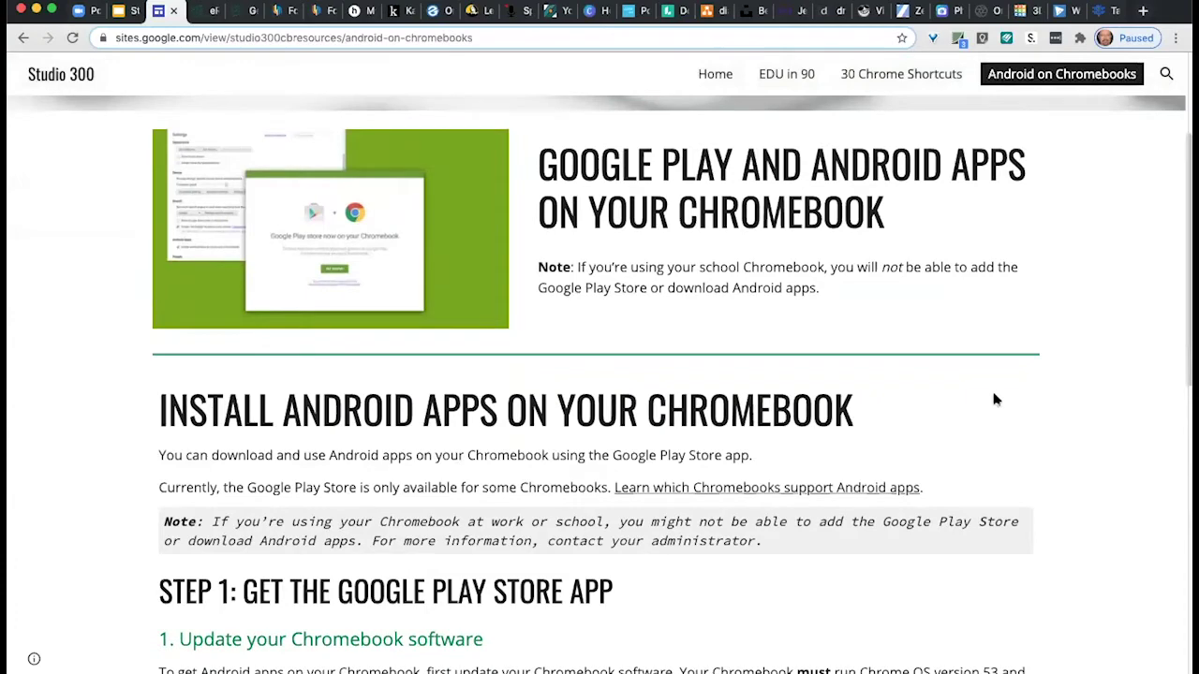
scroll(995, 400, "down", 2)
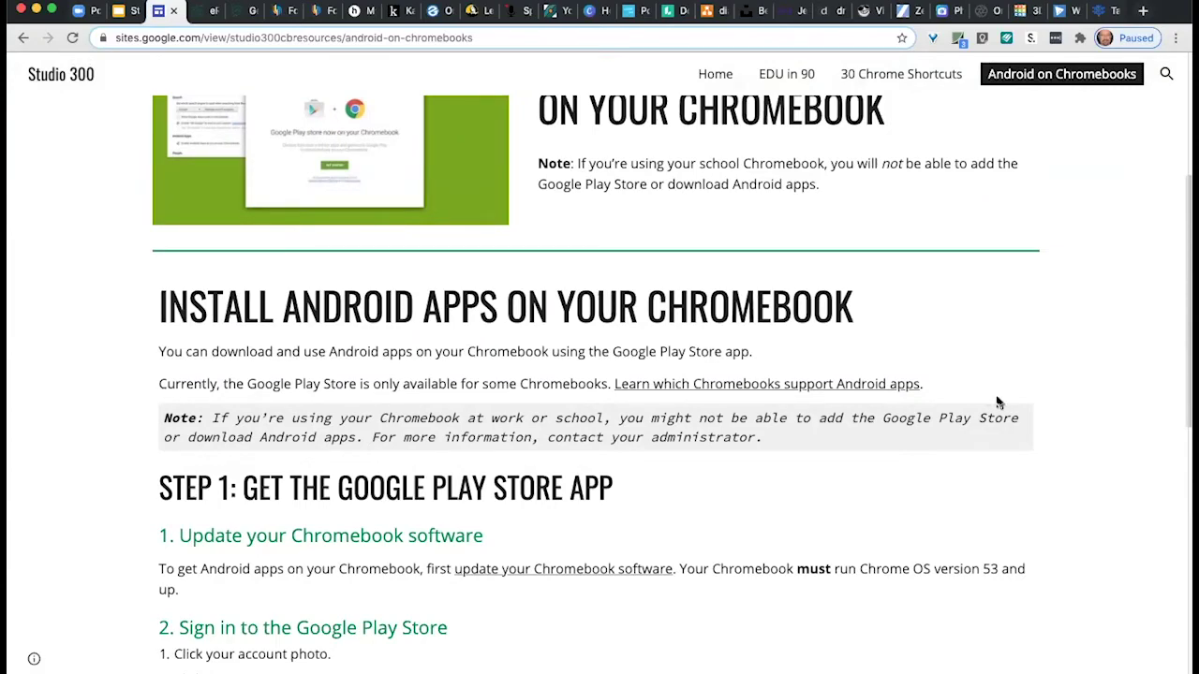
scroll(998, 414, "down", 3)
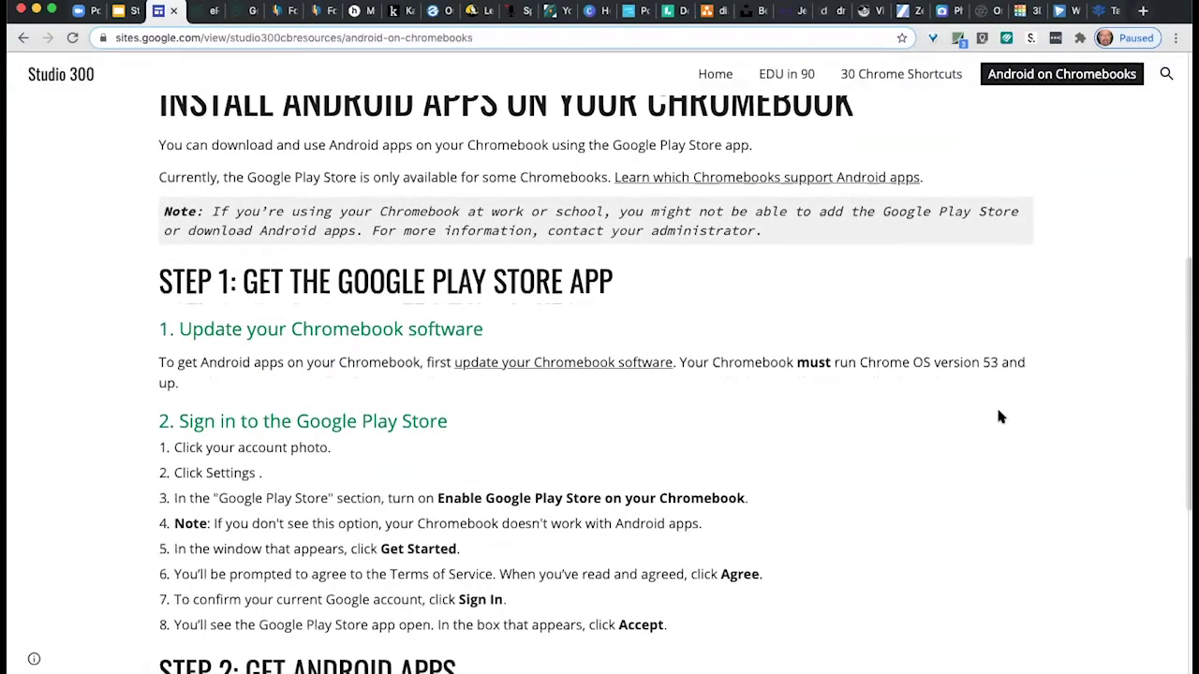
scroll(985, 418, "down", 3)
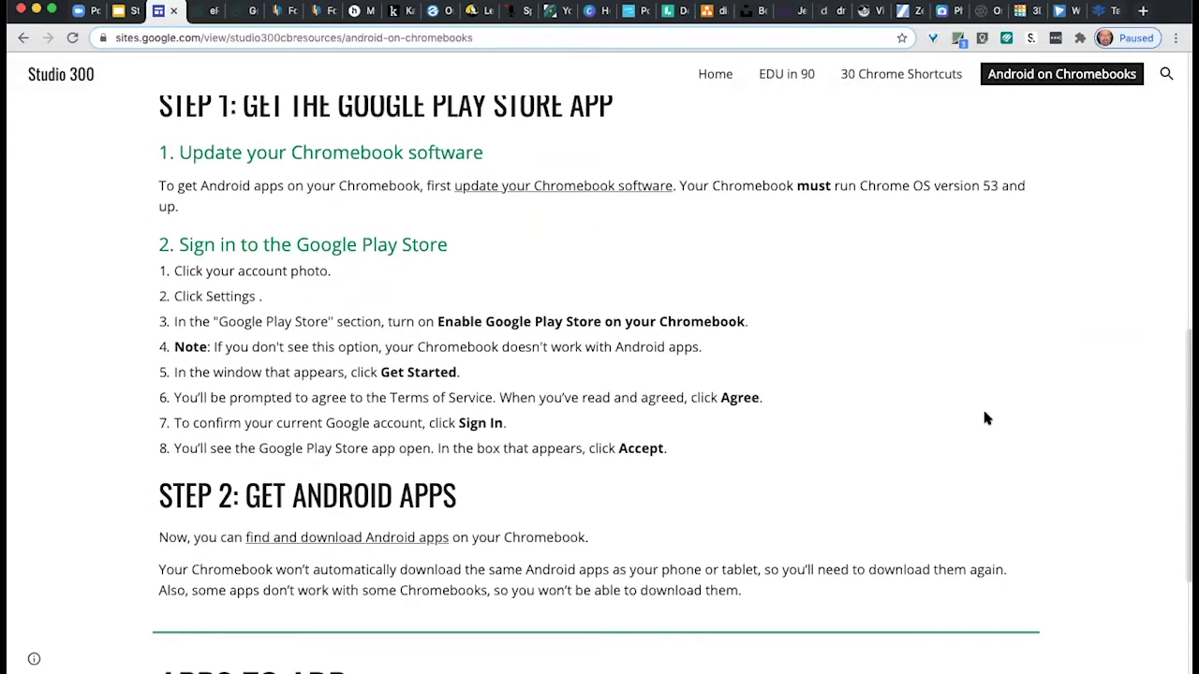
scroll(985, 418, "up", 8)
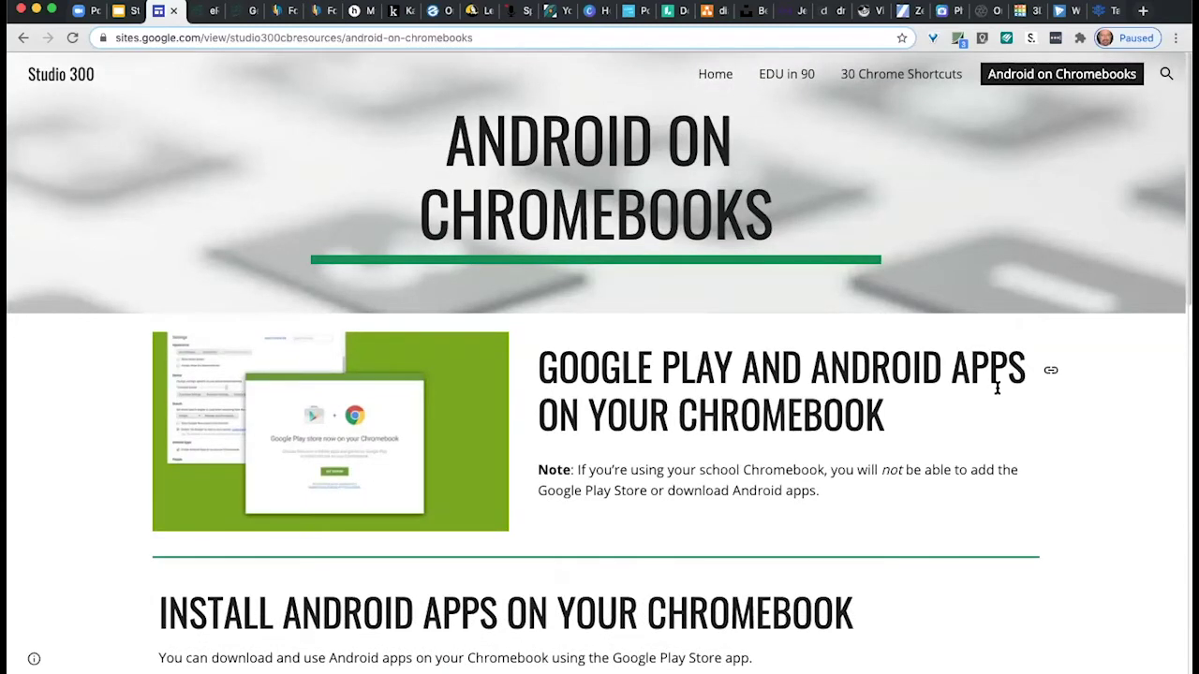
left_click(718, 75)
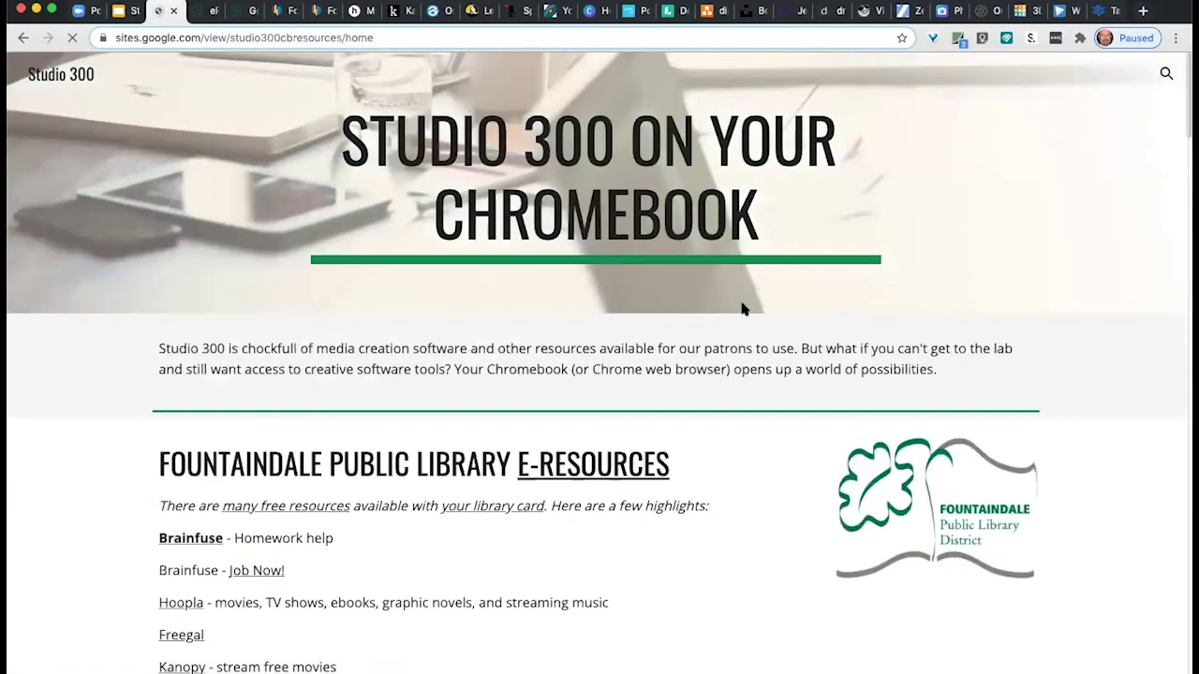
scroll(740, 346, "down", 3)
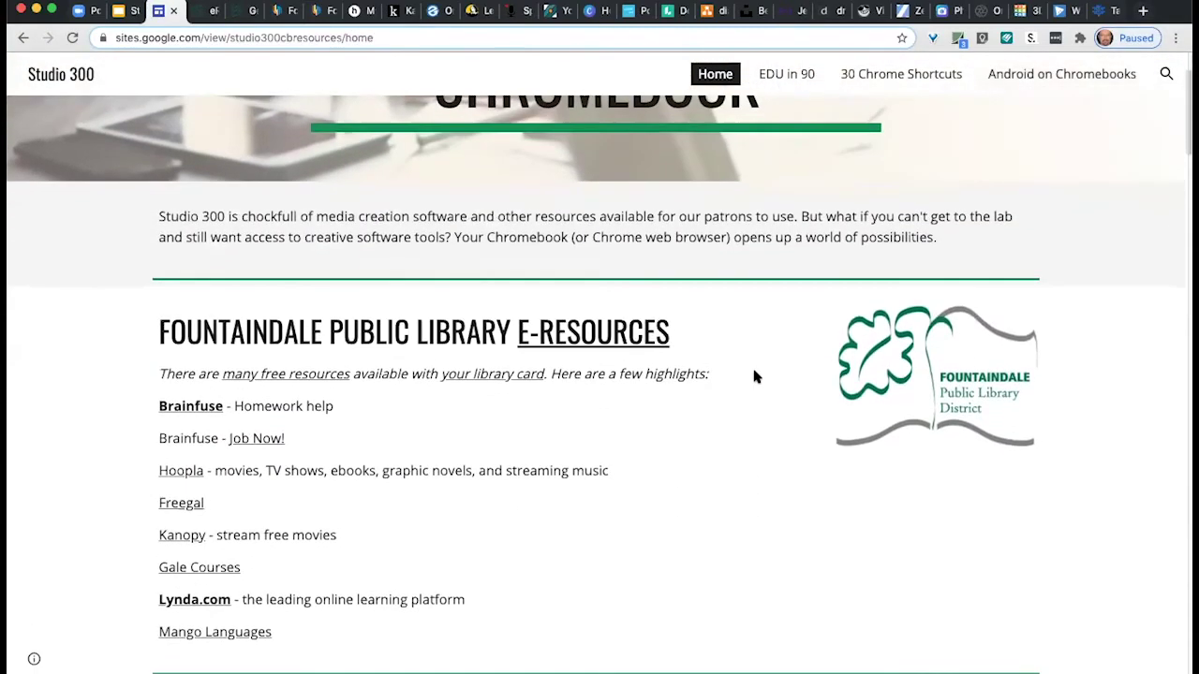
scroll(755, 376, "down", 1)
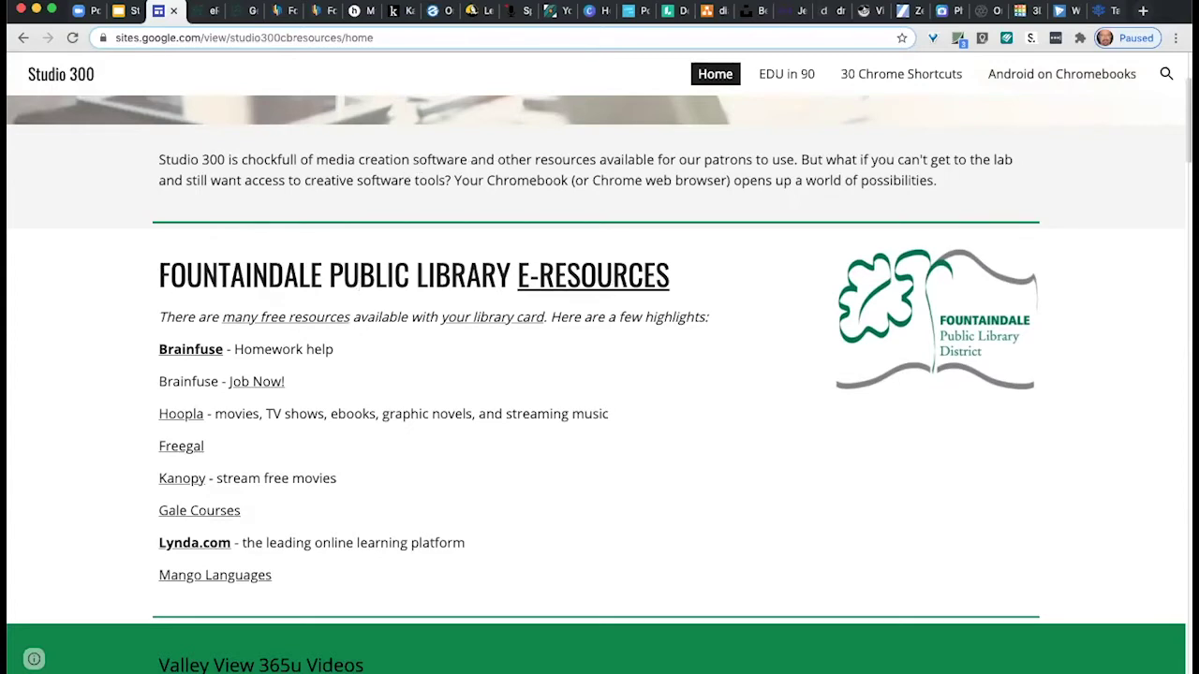
key("ctrl+Tab")
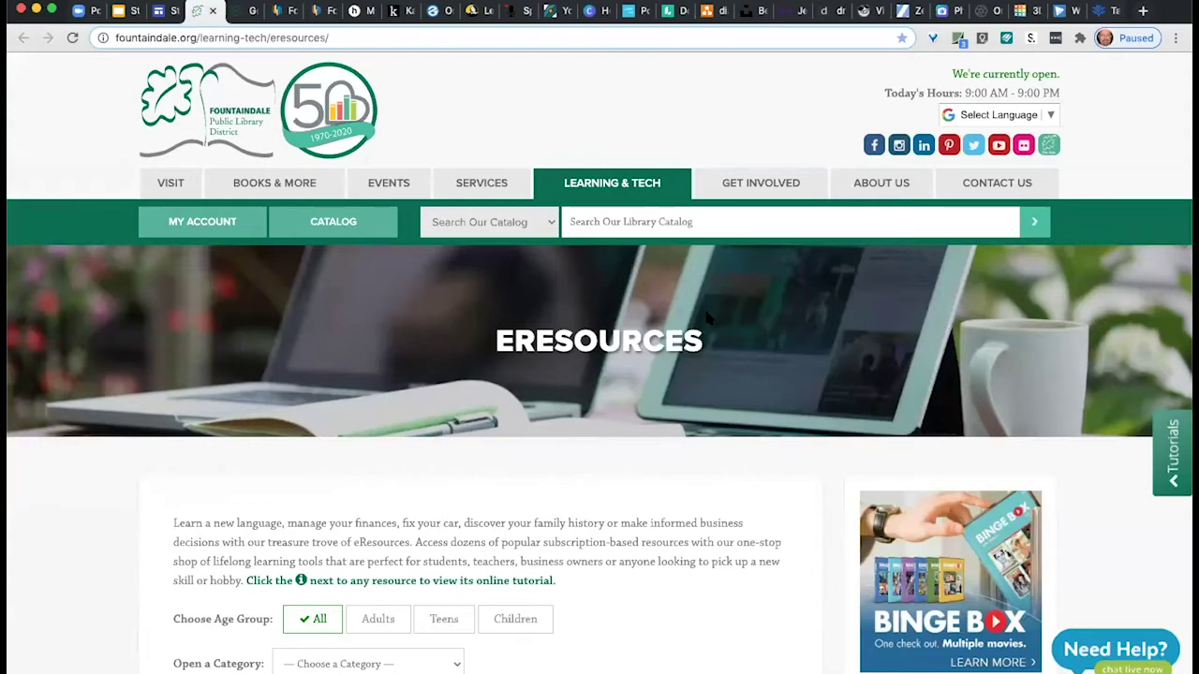
scroll(707, 315, "down", 5)
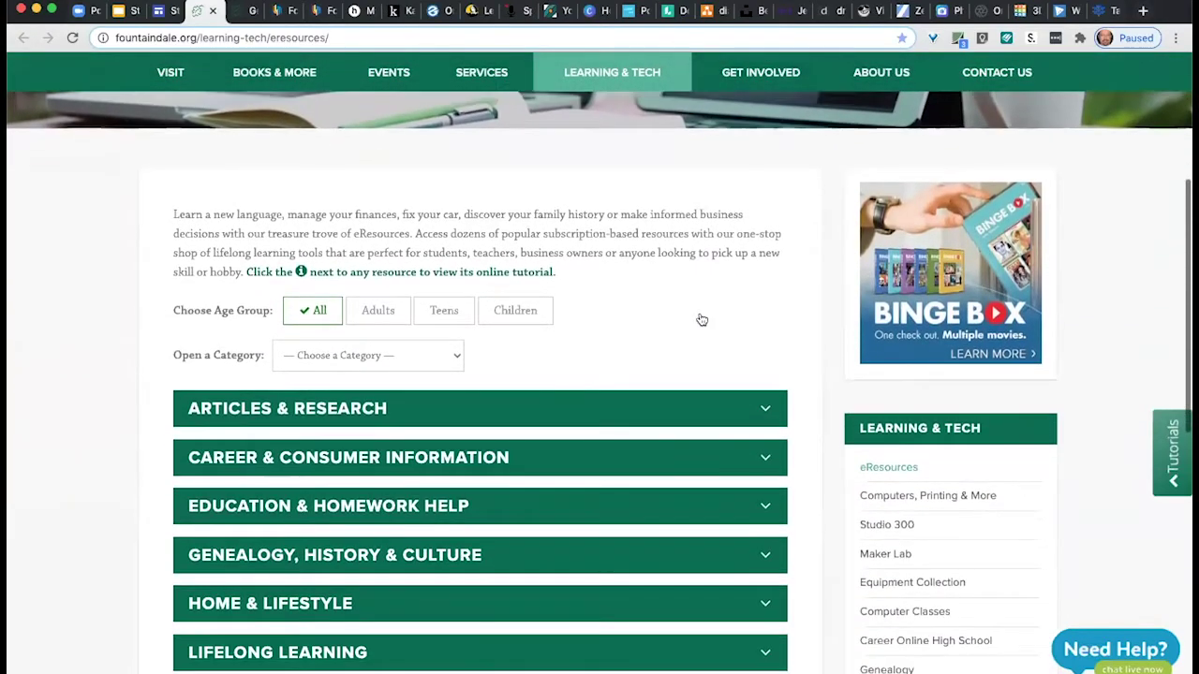
scroll(702, 320, "down", 4)
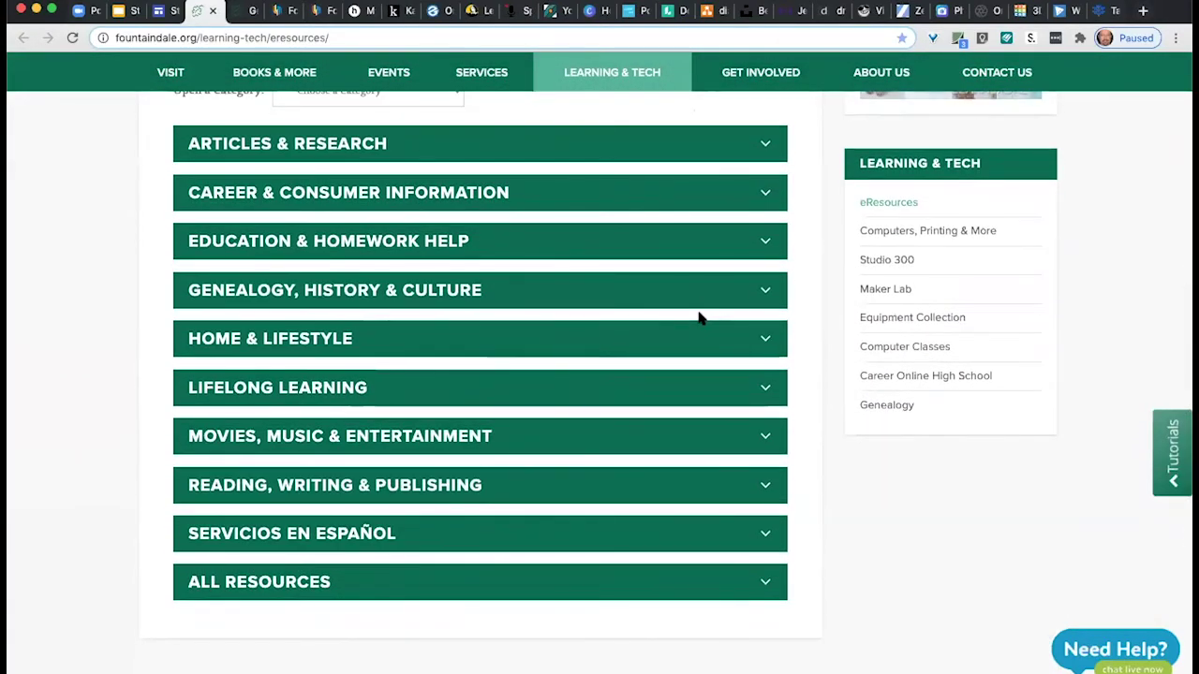
left_click(766, 293)
scroll(749, 351, "down", 2)
scroll(750, 356, "down", 5)
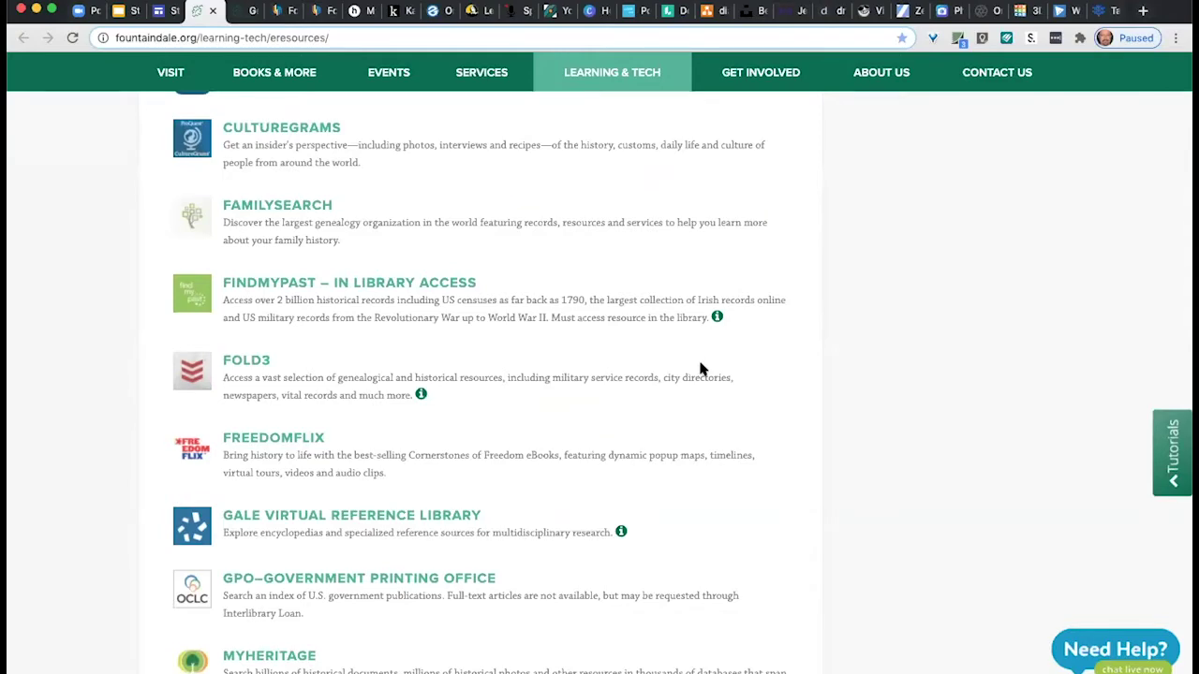
scroll(700, 370, "up", 3)
scroll(701, 371, "up", 2)
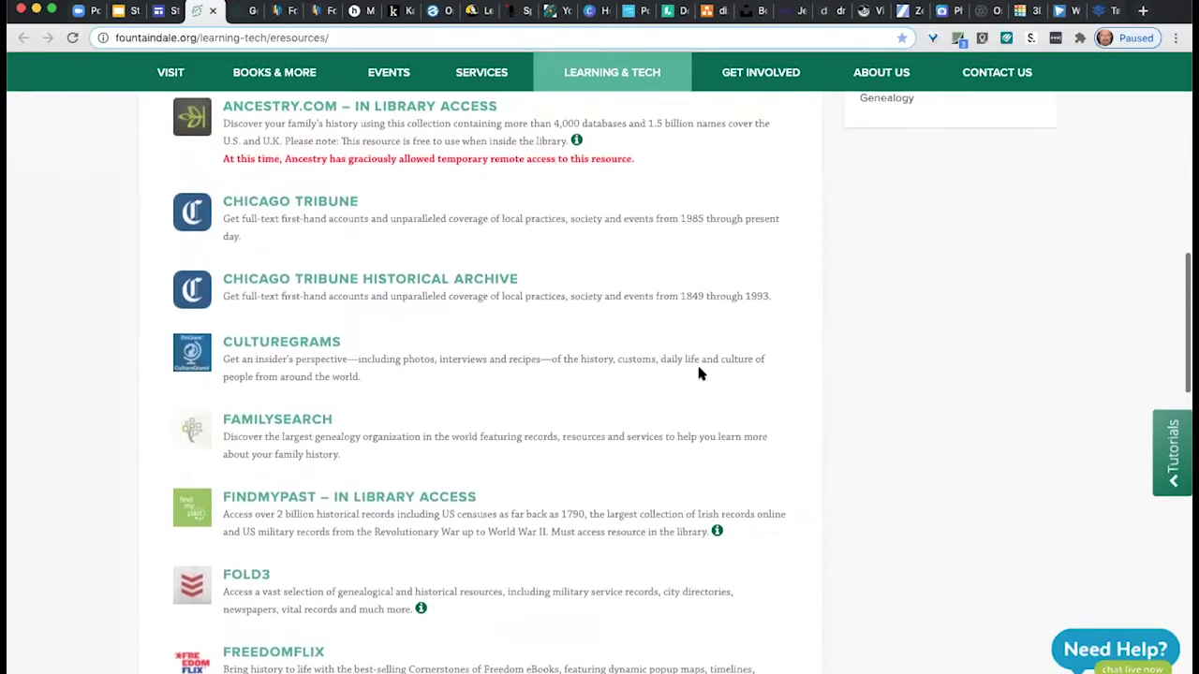
scroll(562, 356, "up", 3)
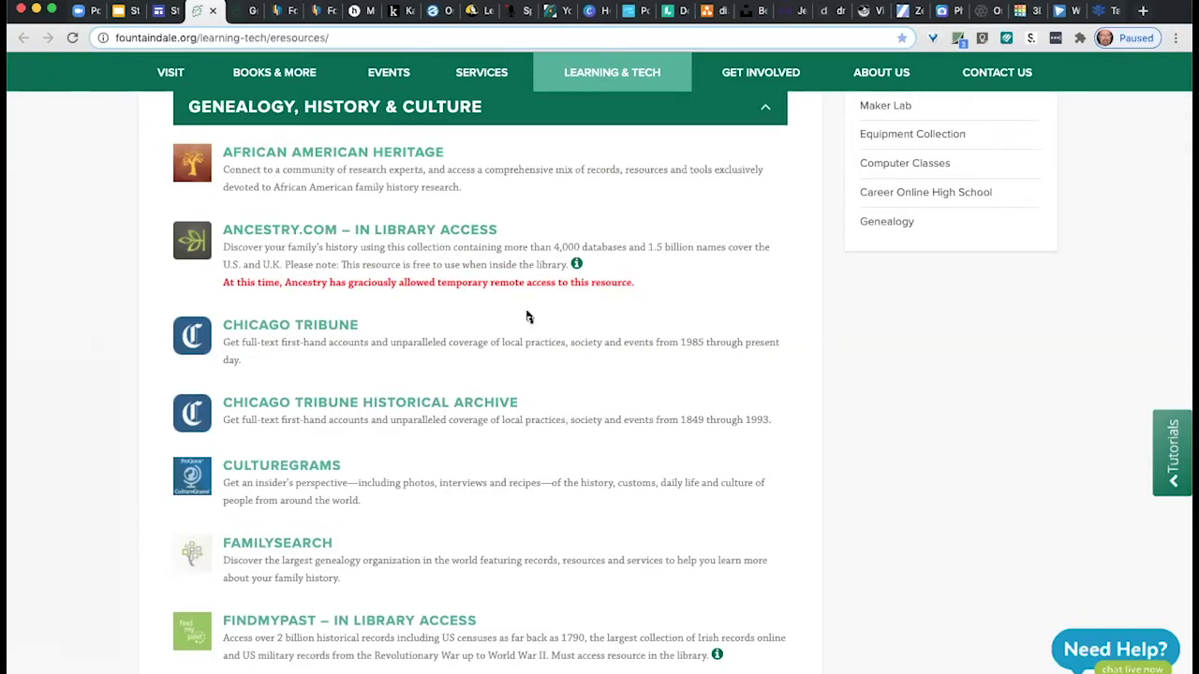
scroll(776, 239, "up", 1)
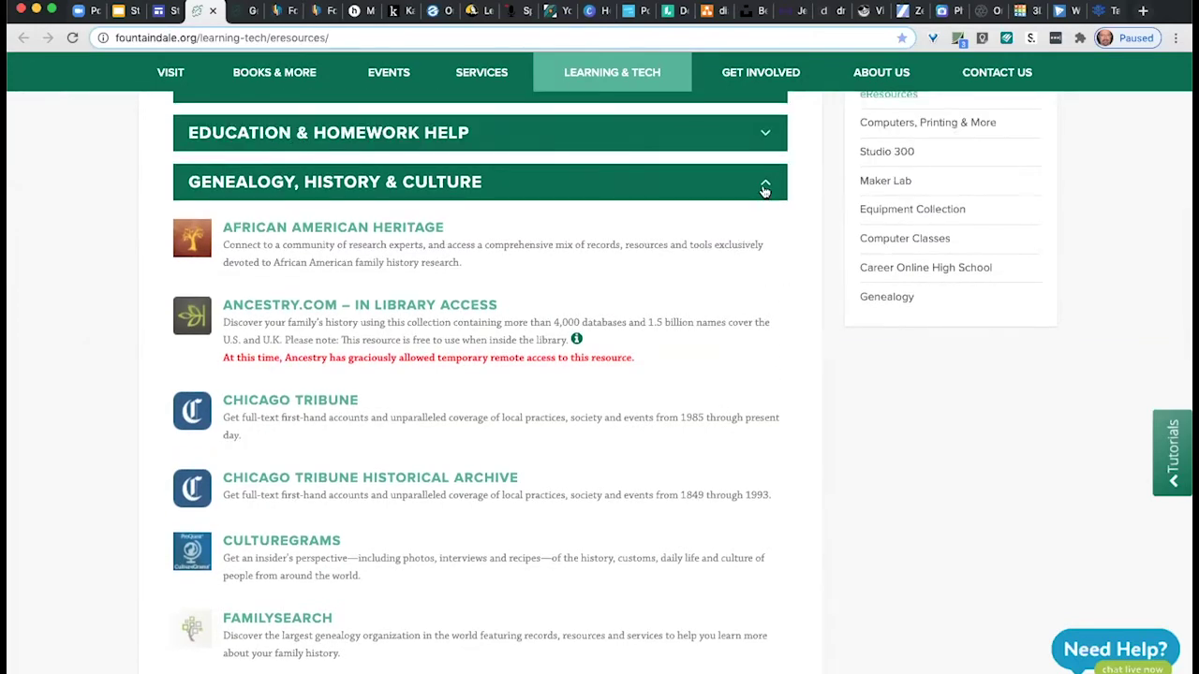
left_click(765, 188)
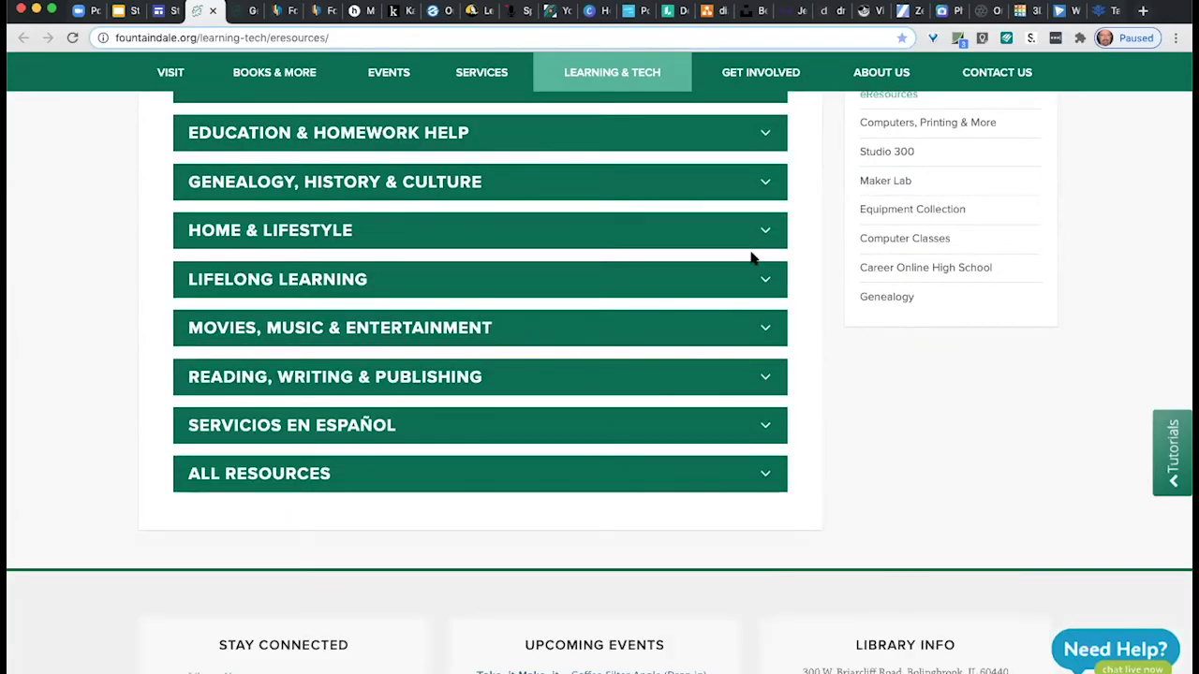
left_click(768, 276)
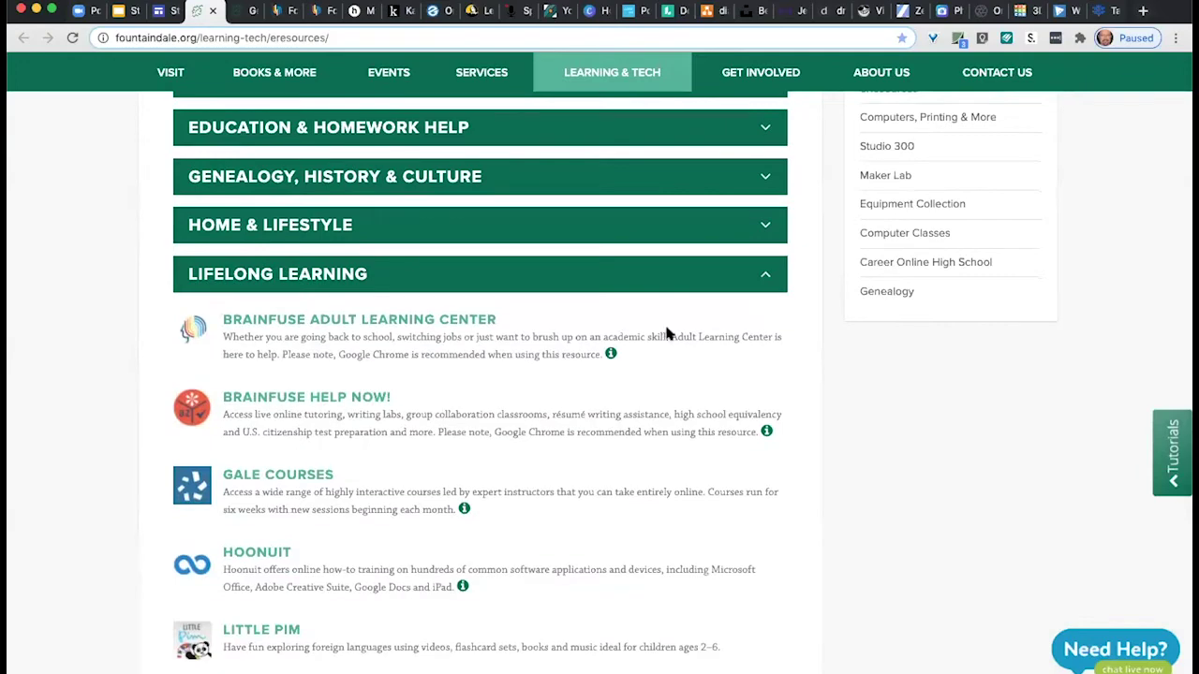
scroll(665, 328, "down", 3)
scroll(749, 333, "up", 3)
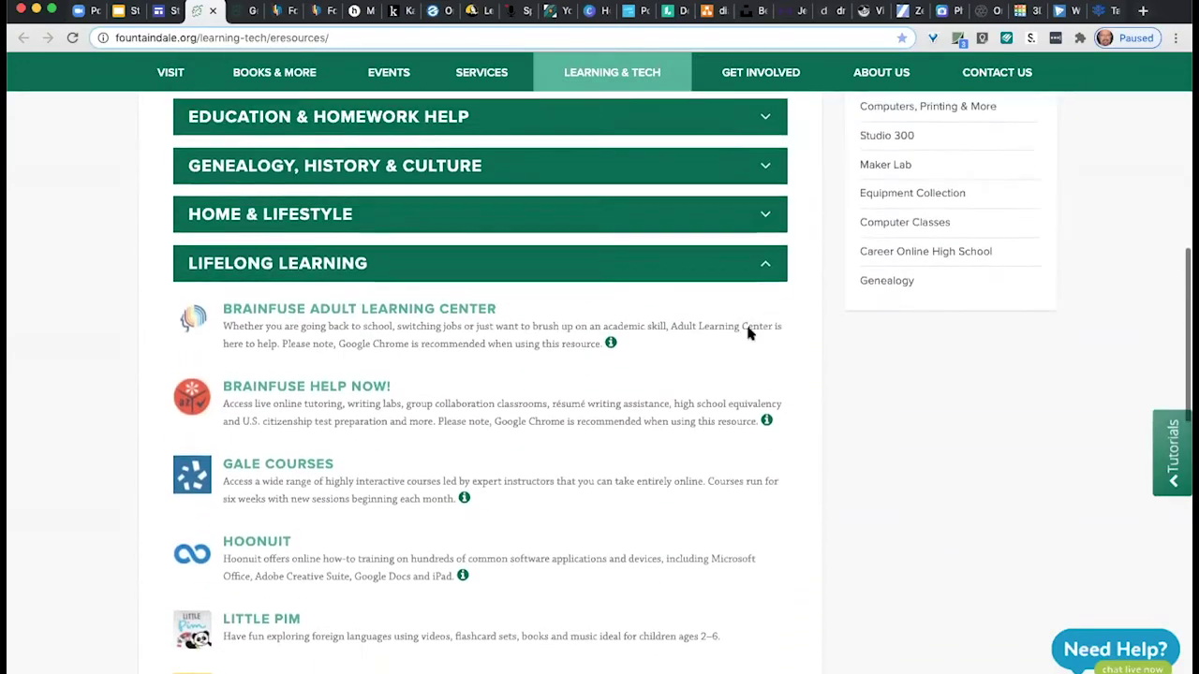
scroll(750, 333, "up", 1)
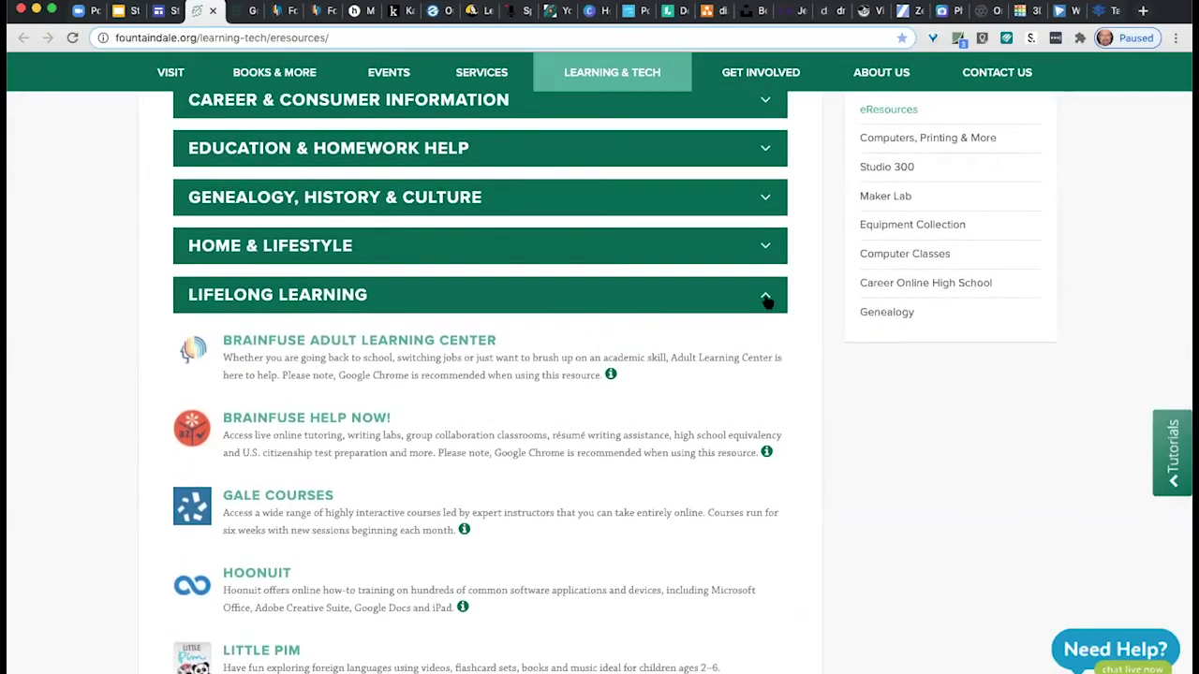
left_click(767, 298)
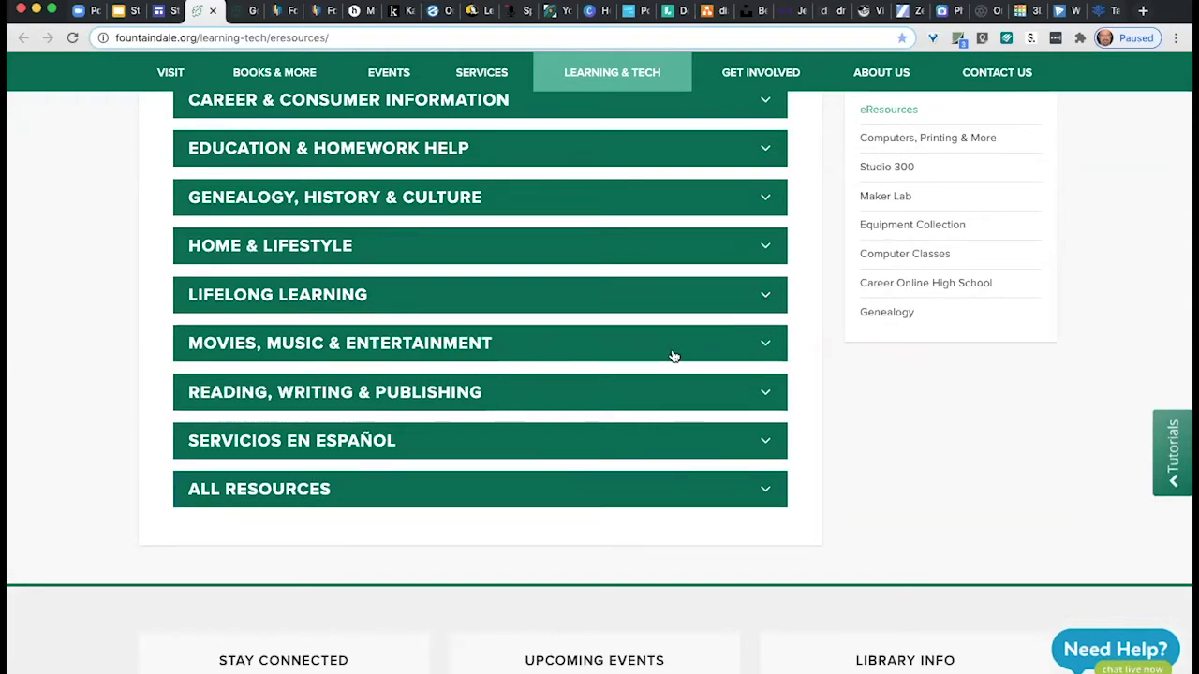
scroll(670, 375, "up", 2)
scroll(670, 374, "up", 1)
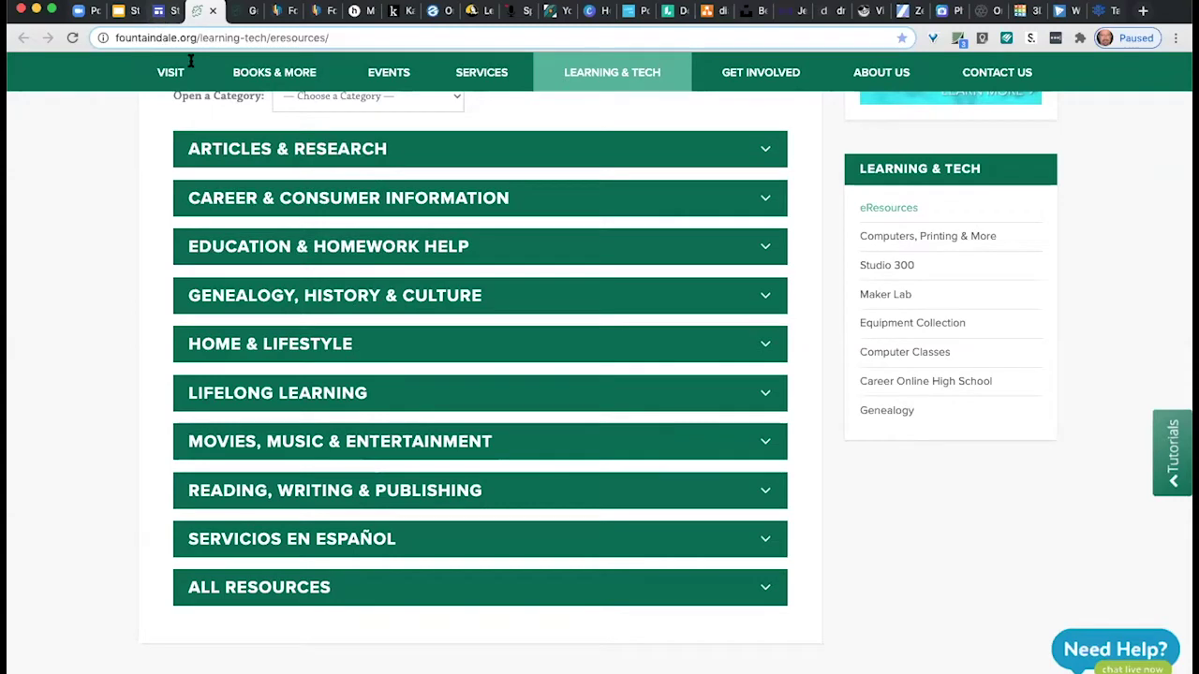
left_click(161, 11)
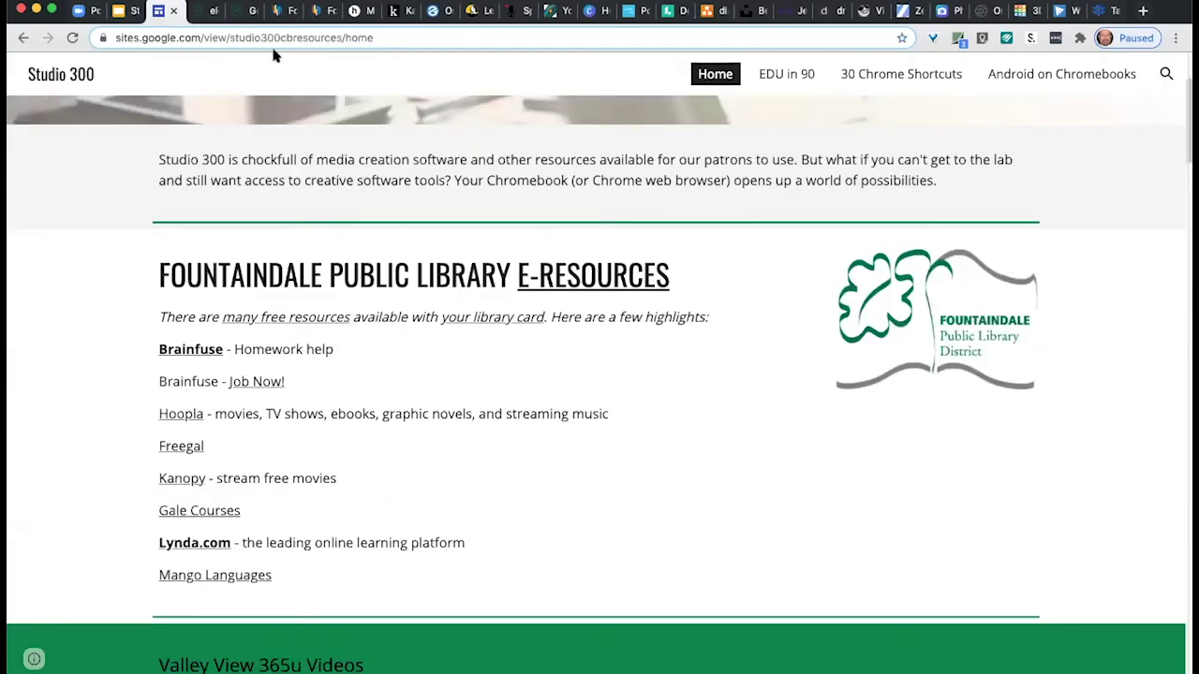
left_click(249, 20)
Look over the Get a Library Card page, then close it and the eResources tab.
scroll(406, 289, "down", 6)
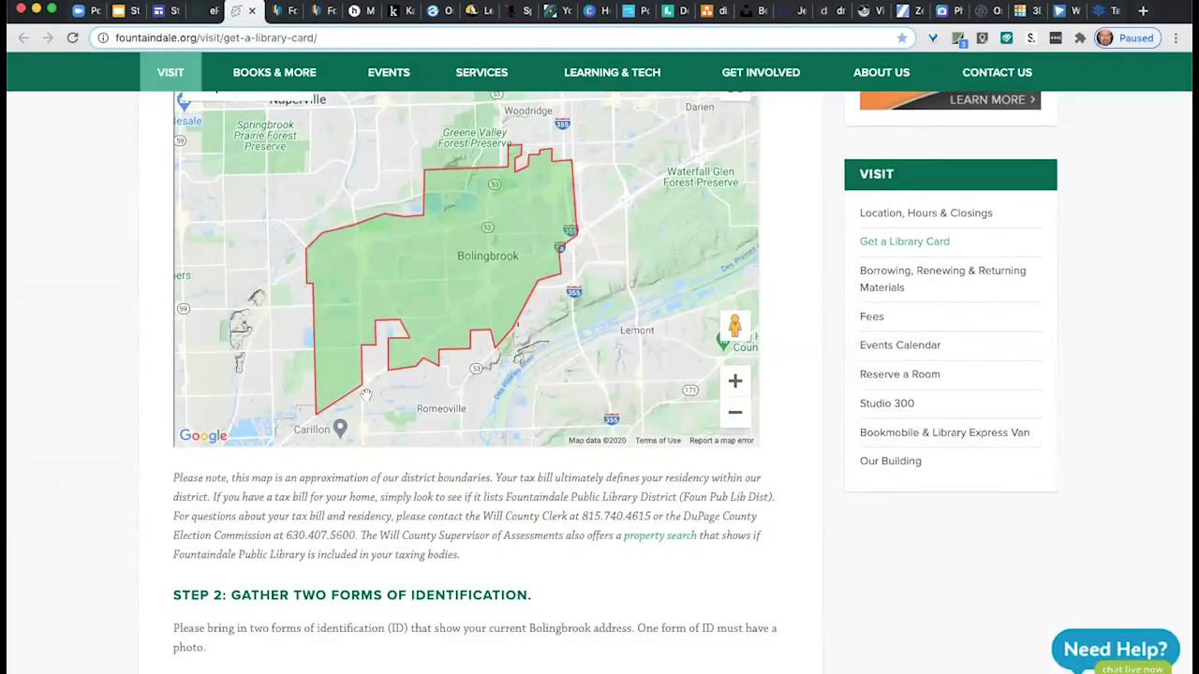
scroll(383, 396, "down", 3)
scroll(382, 396, "down", 6)
scroll(377, 393, "up", 8)
left_click(251, 11)
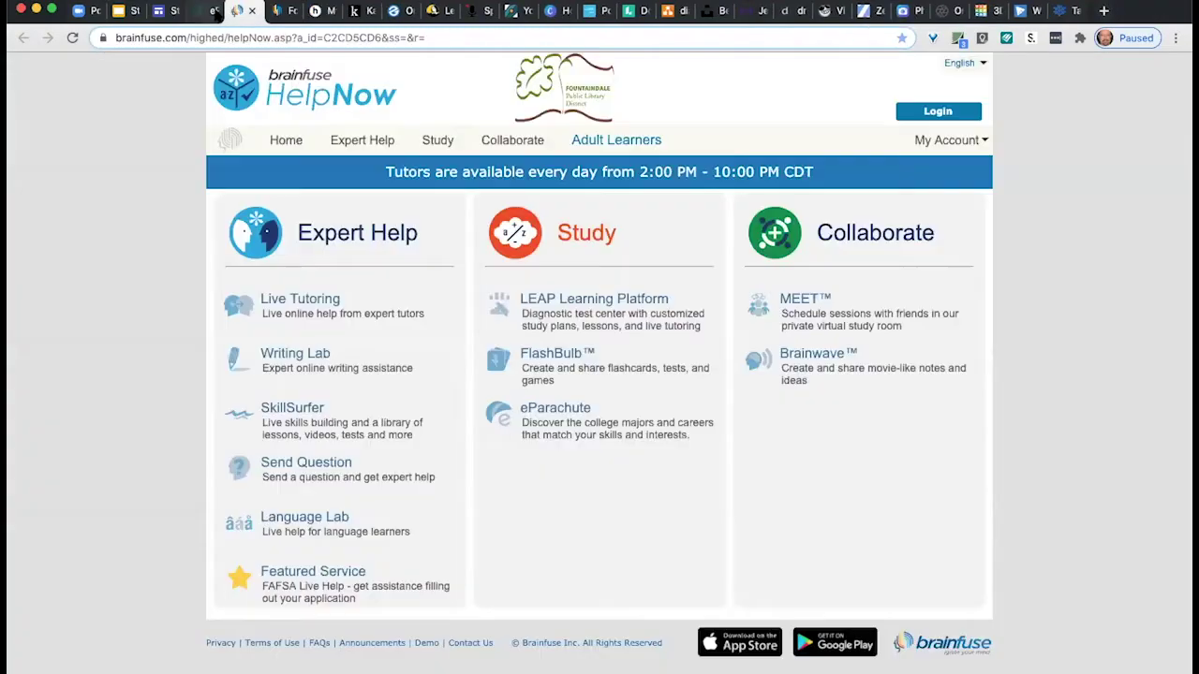
left_click(199, 11)
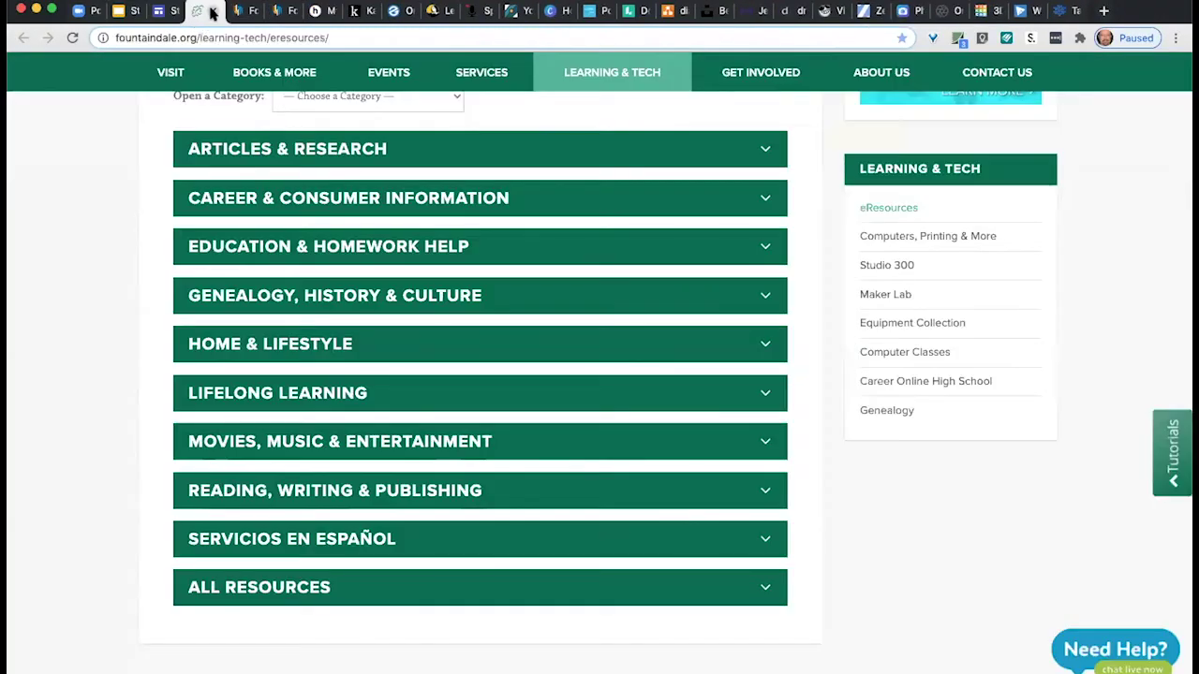
left_click(213, 12)
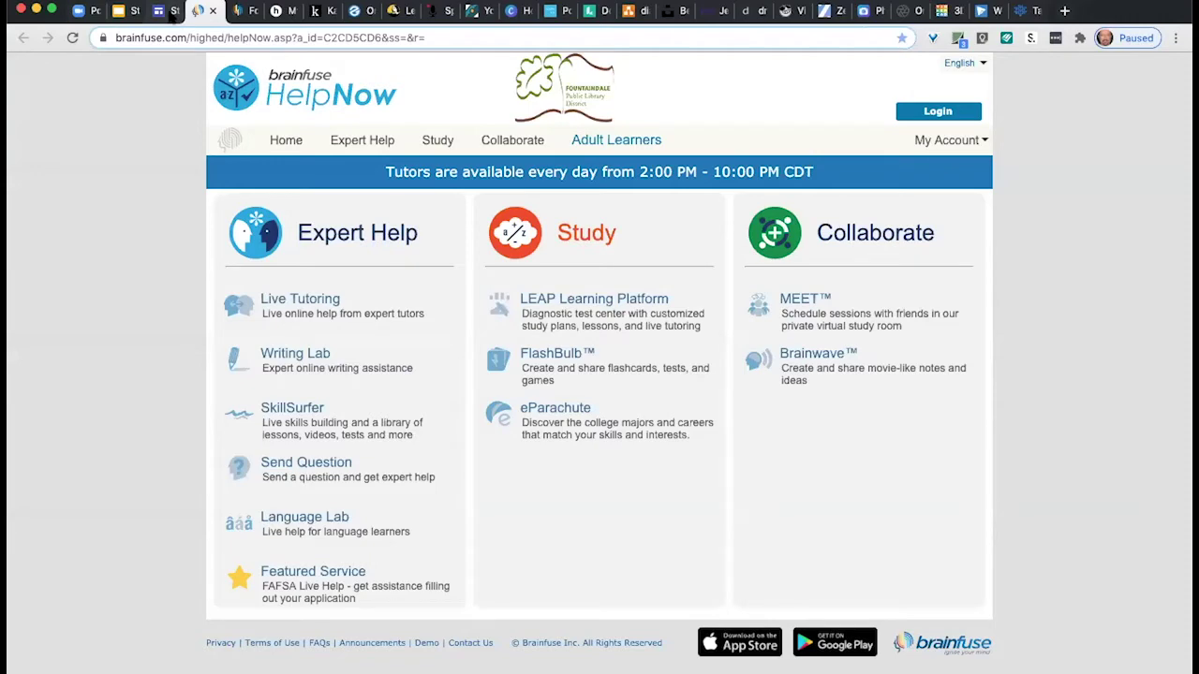
left_click(172, 12)
scroll(586, 461, "down", 1)
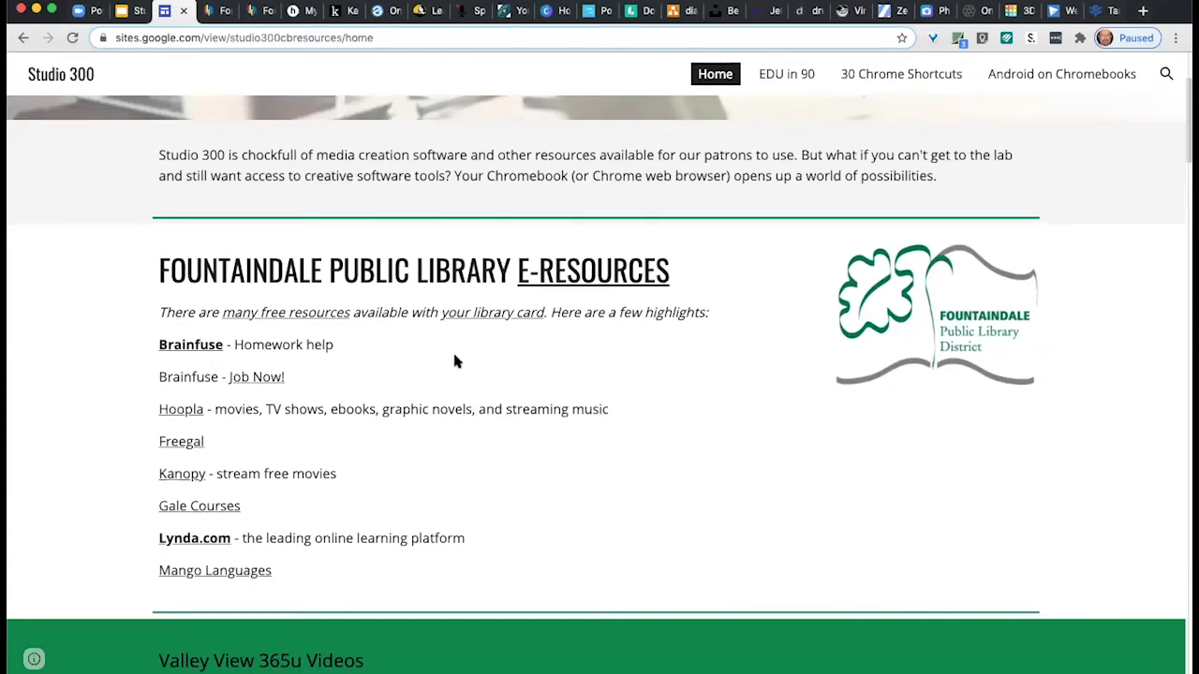
left_click(225, 17)
mouse_move(340, 169)
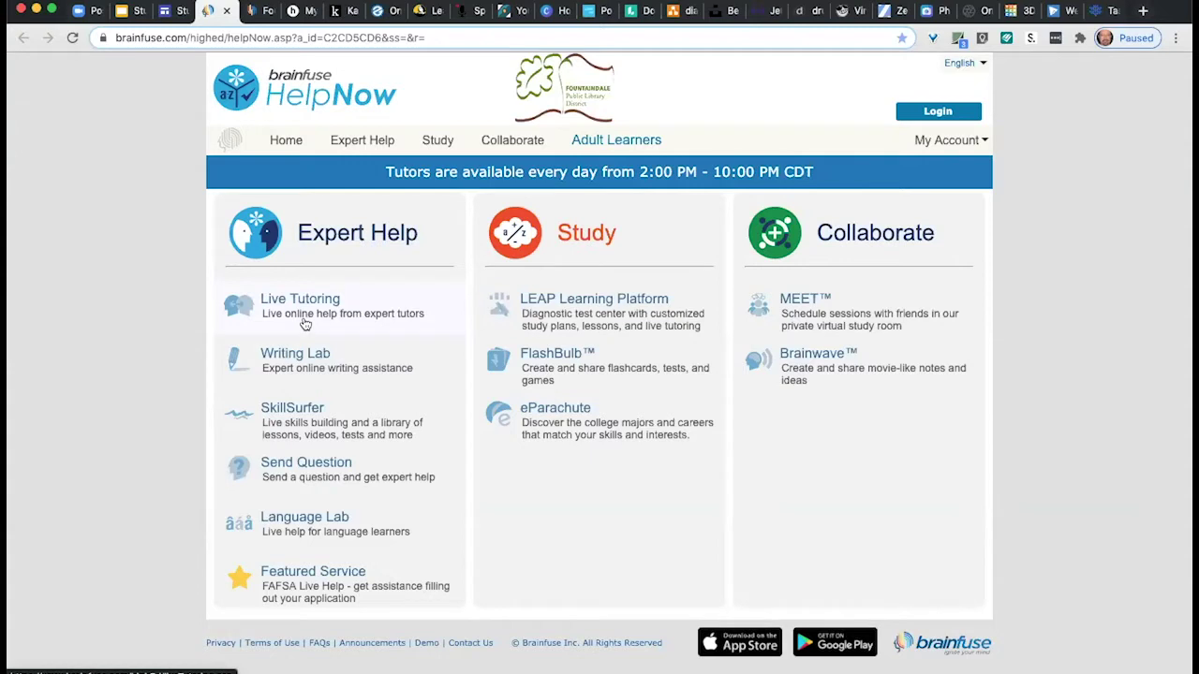
Open HelpNow's Adult Learners section, scroll it, then switch to the JobNow tab.
left_click(604, 152)
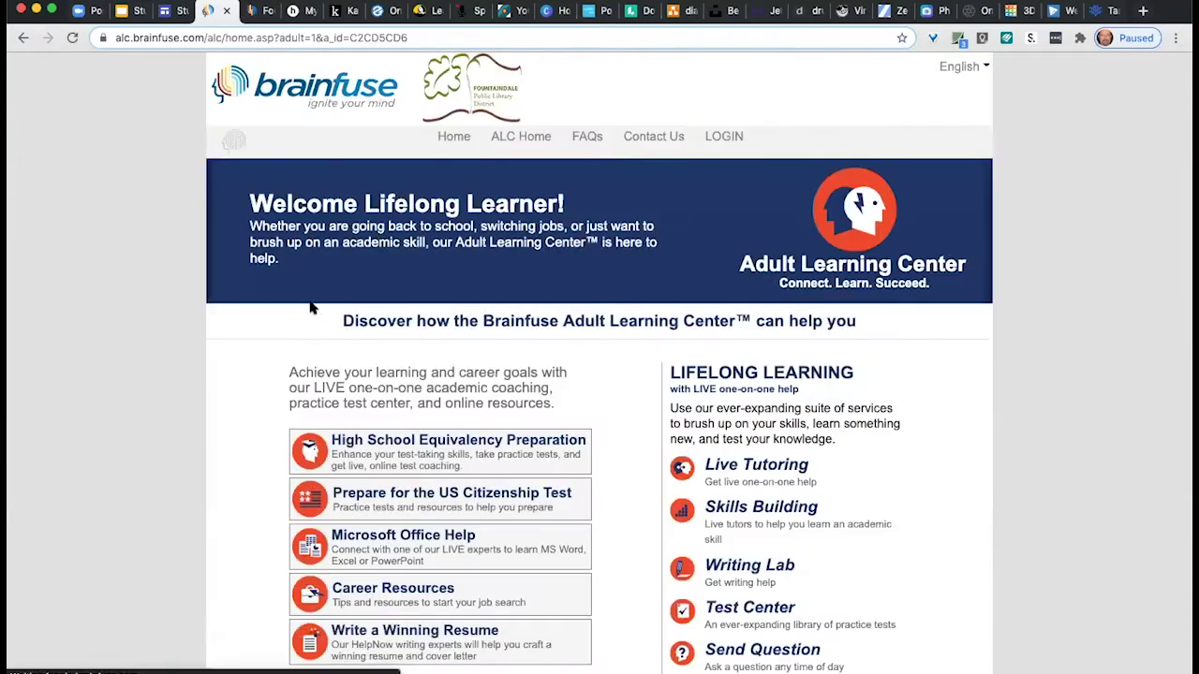
scroll(250, 337, "down", 2)
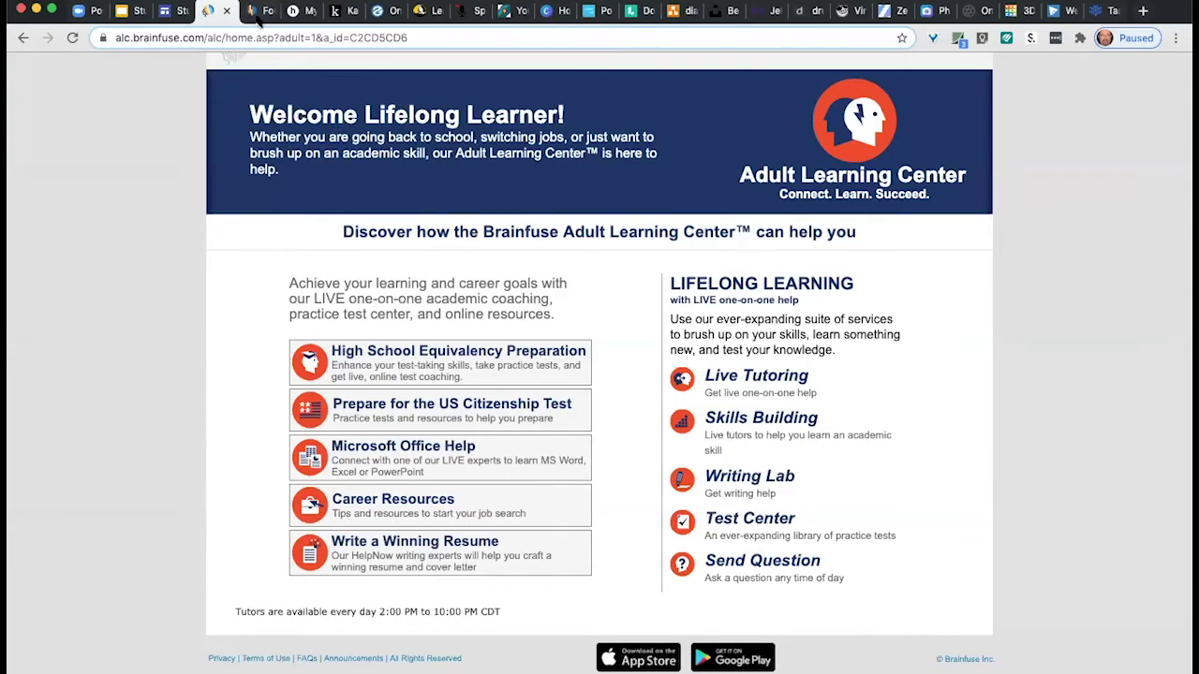
key("ctrl+Tab")
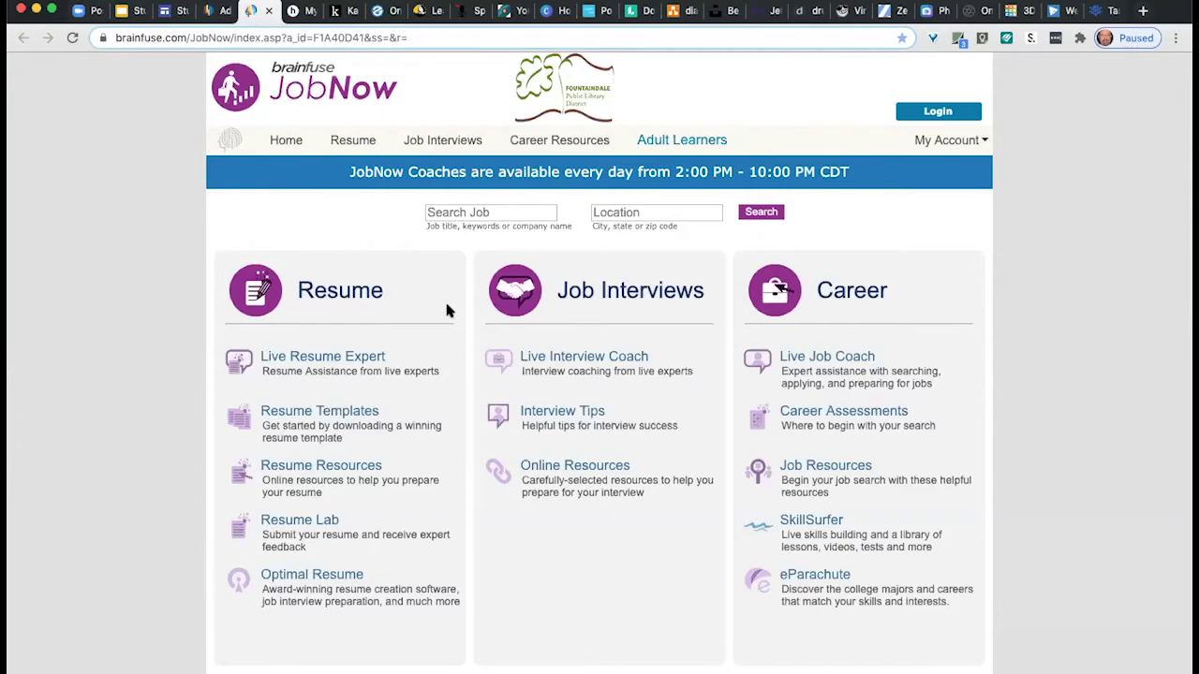
Close the Adult Learning Center tab and bring up the My hoopla page.
left_click(232, 13)
left_click(225, 12)
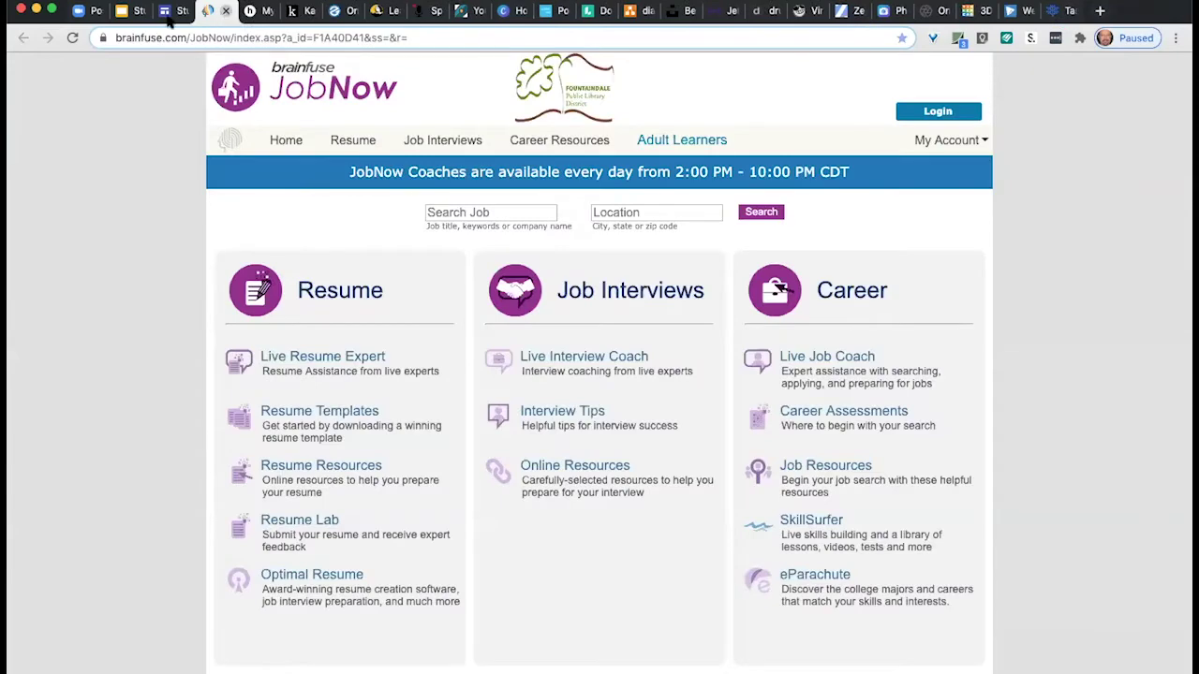
left_click(251, 11)
left_click(173, 13)
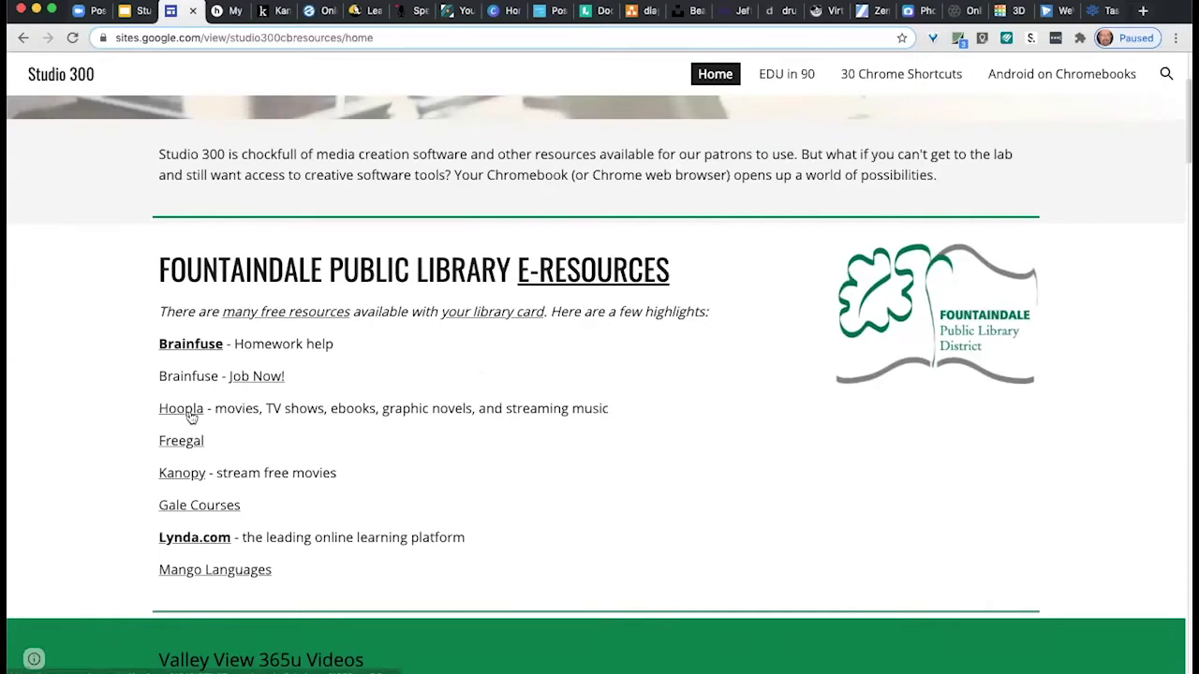
left_click(232, 11)
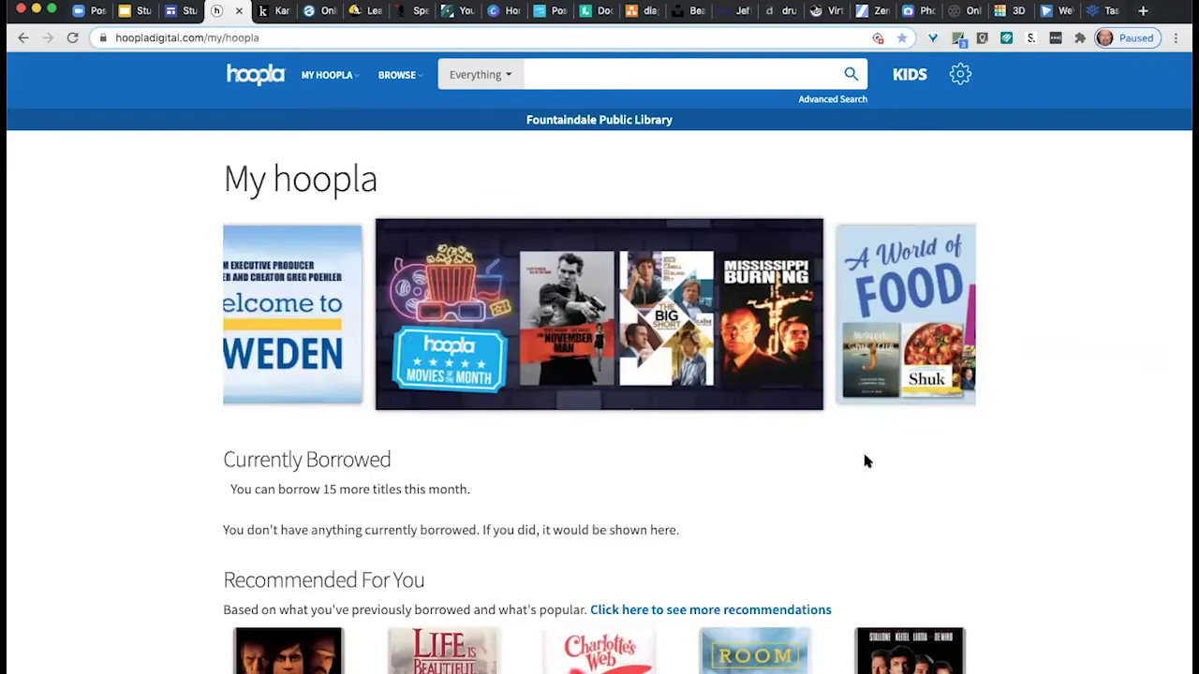
Search the hoopla collection for 'marvin gaye'.
left_click(548, 75)
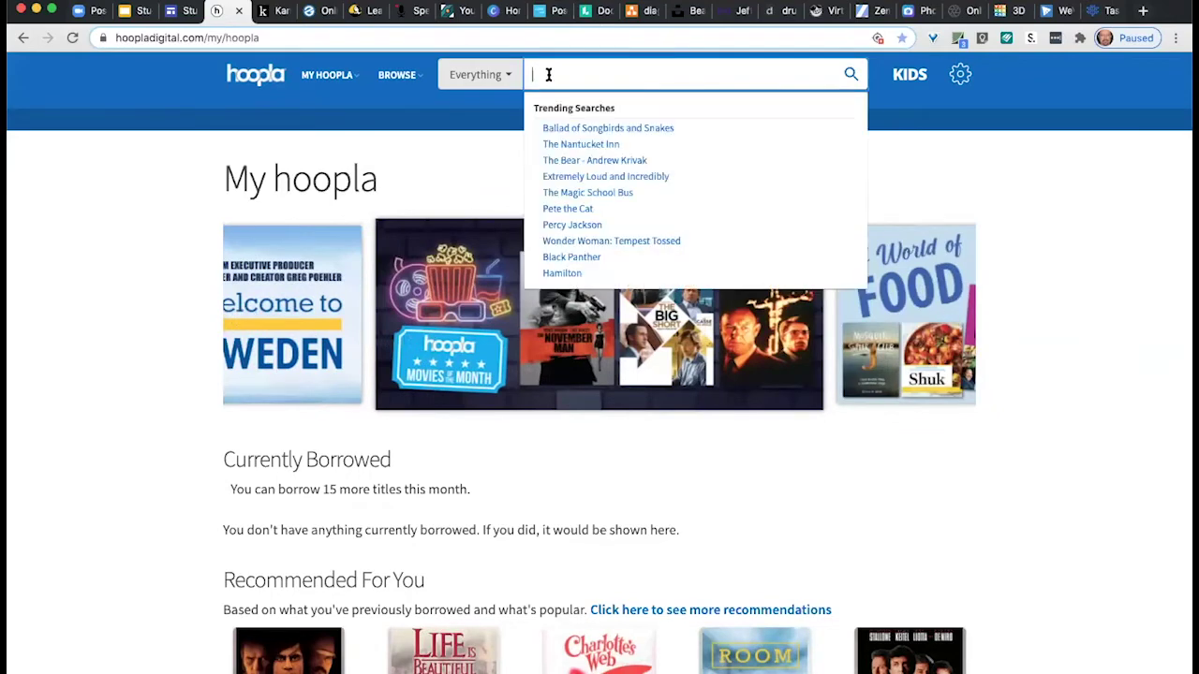
type("marv")
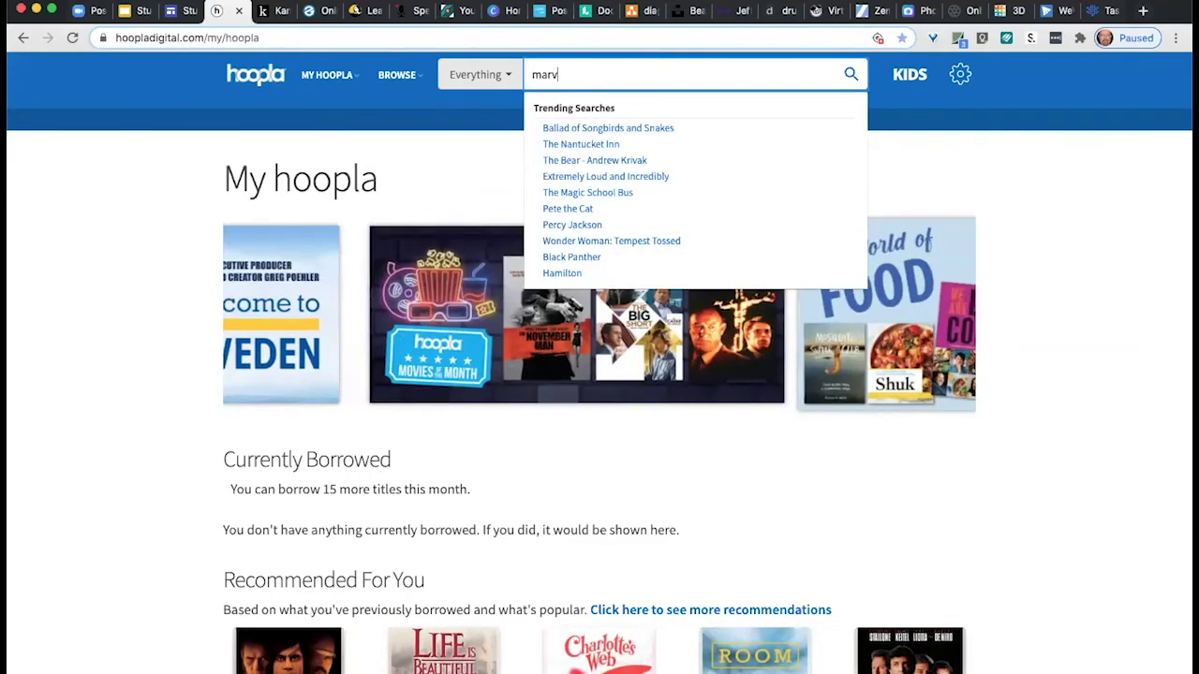
type("in gaye")
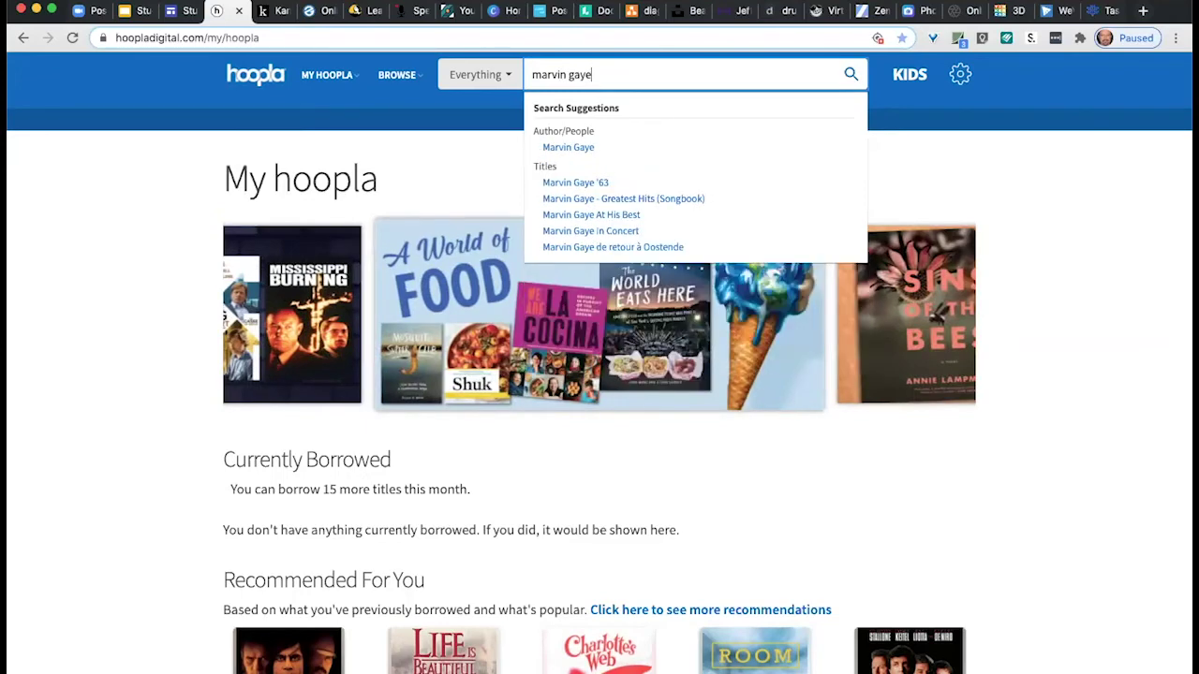
key("Return")
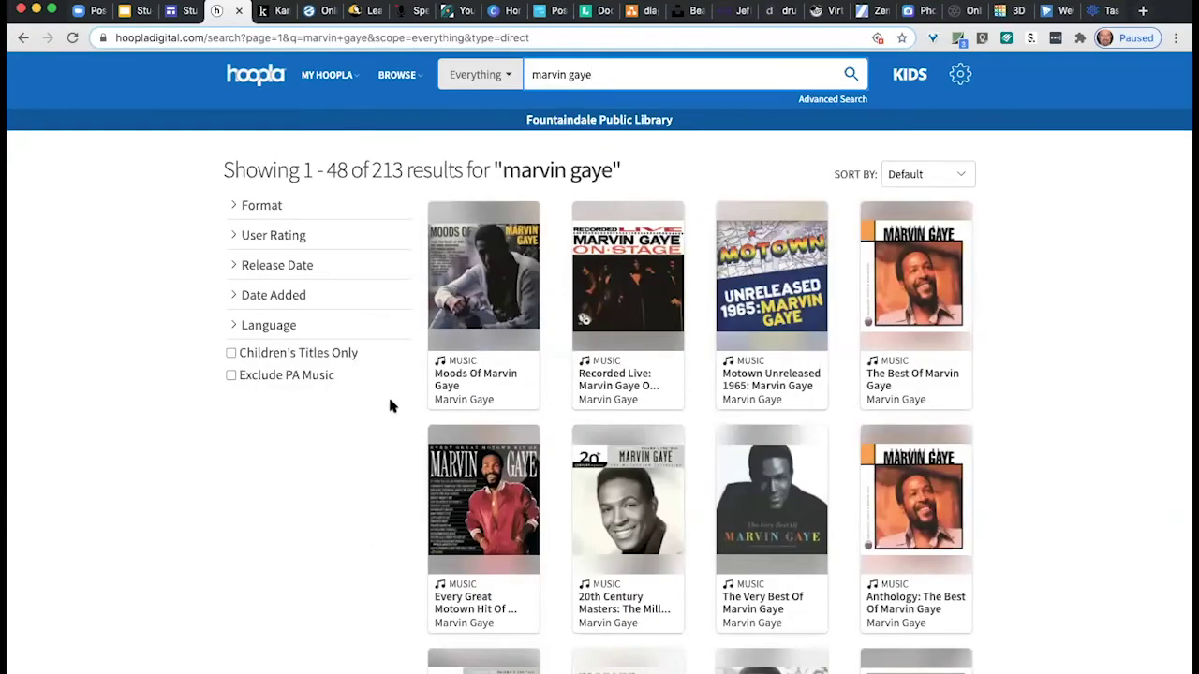
scroll(392, 406, "down", 5)
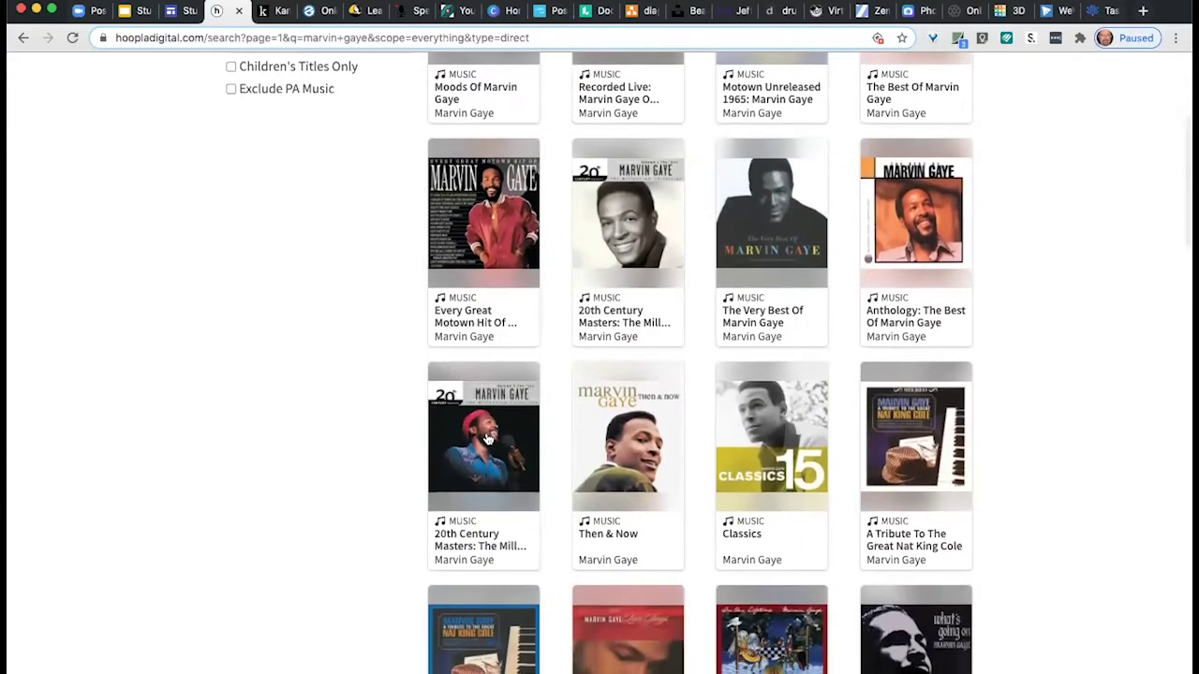
Open the 20th Century Masters album and start borrowing it.
left_click(490, 438)
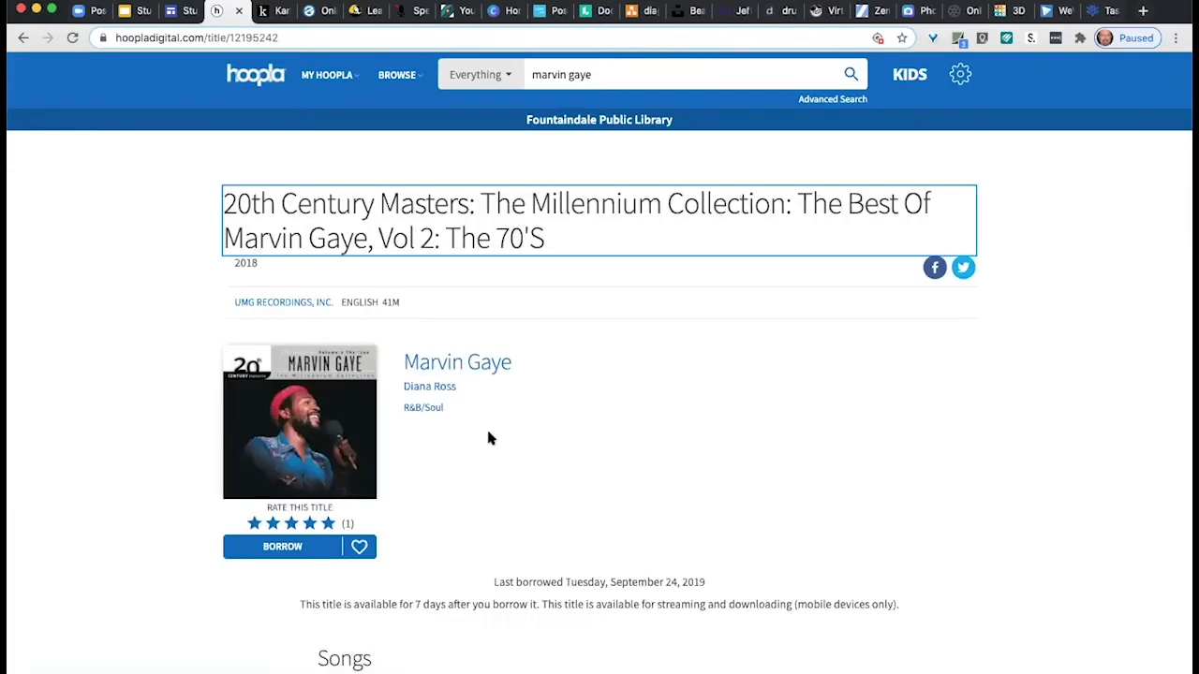
left_click(300, 547)
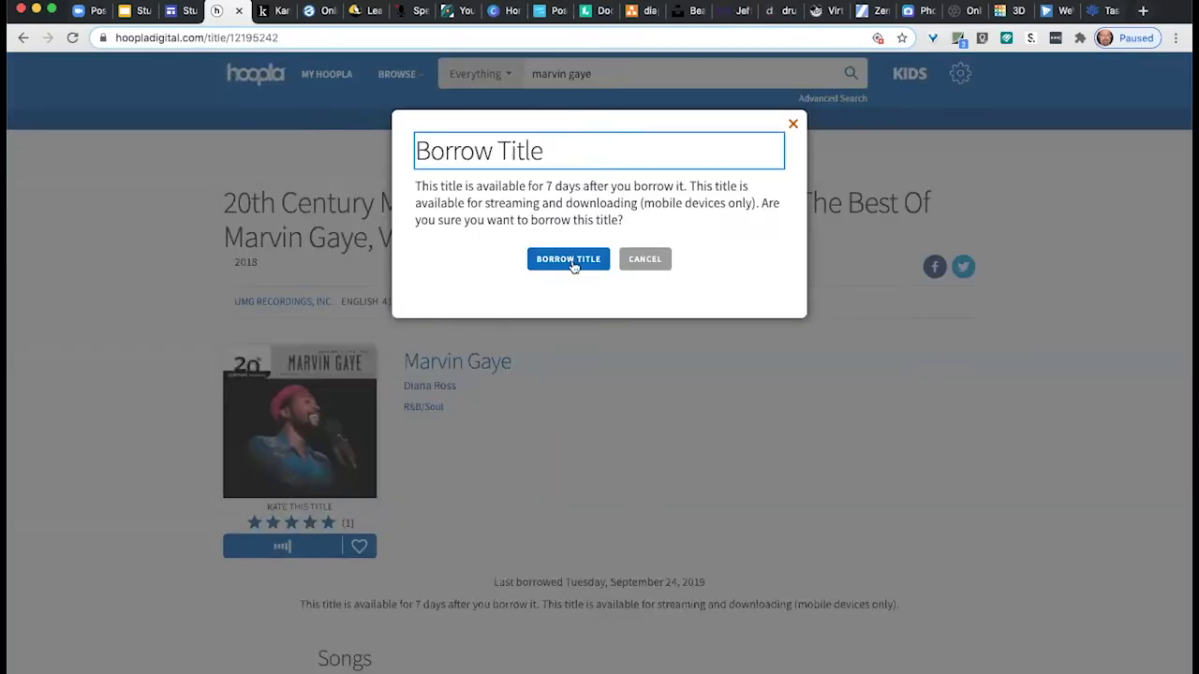
left_click(573, 266)
Play track 1, 'What's Going On', then return to the Studio 300 tab.
scroll(619, 405, "down", 5)
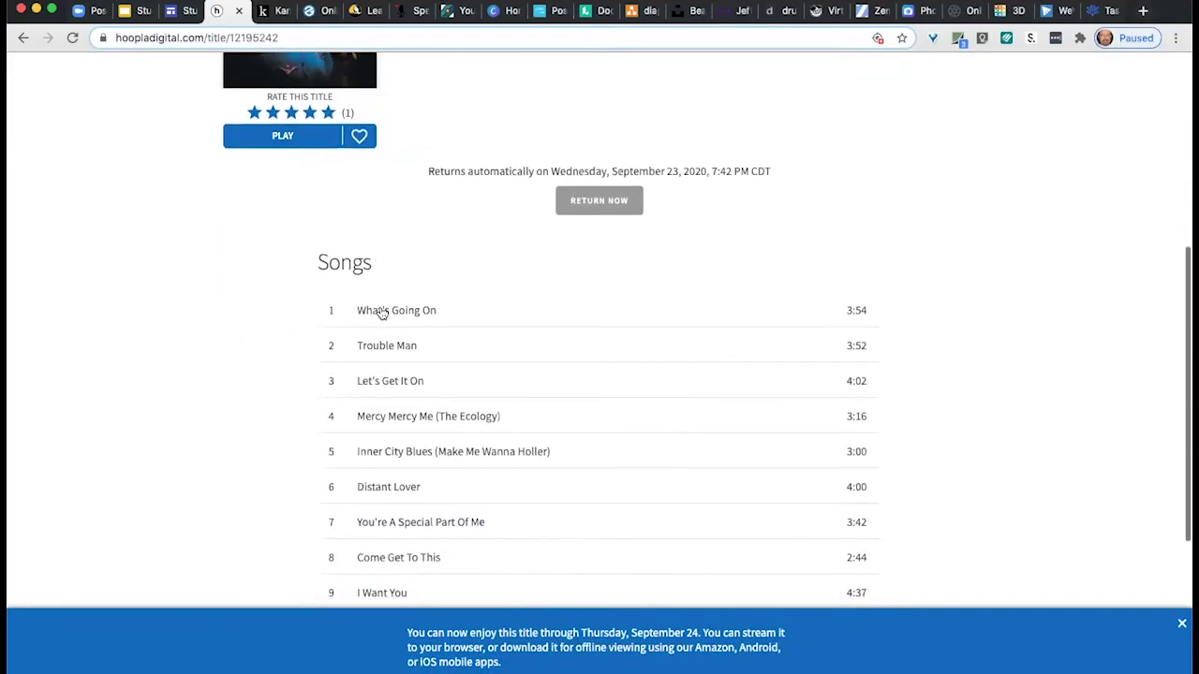
left_click(379, 313)
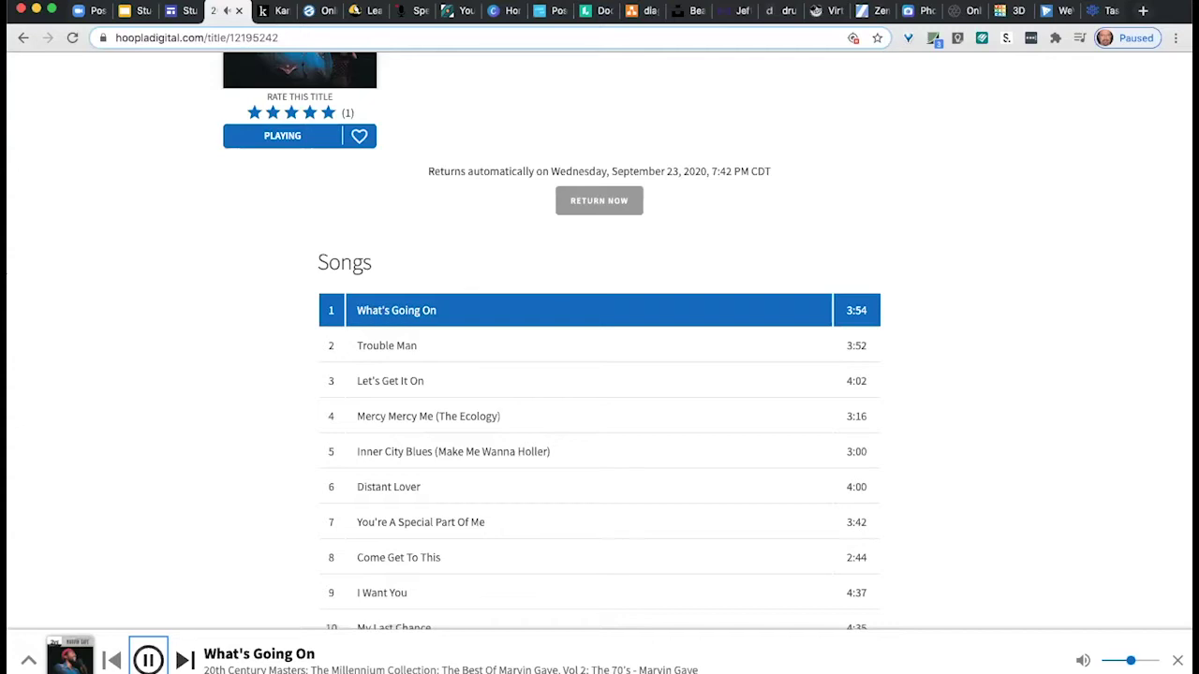
scroll(204, 436, "up", 5)
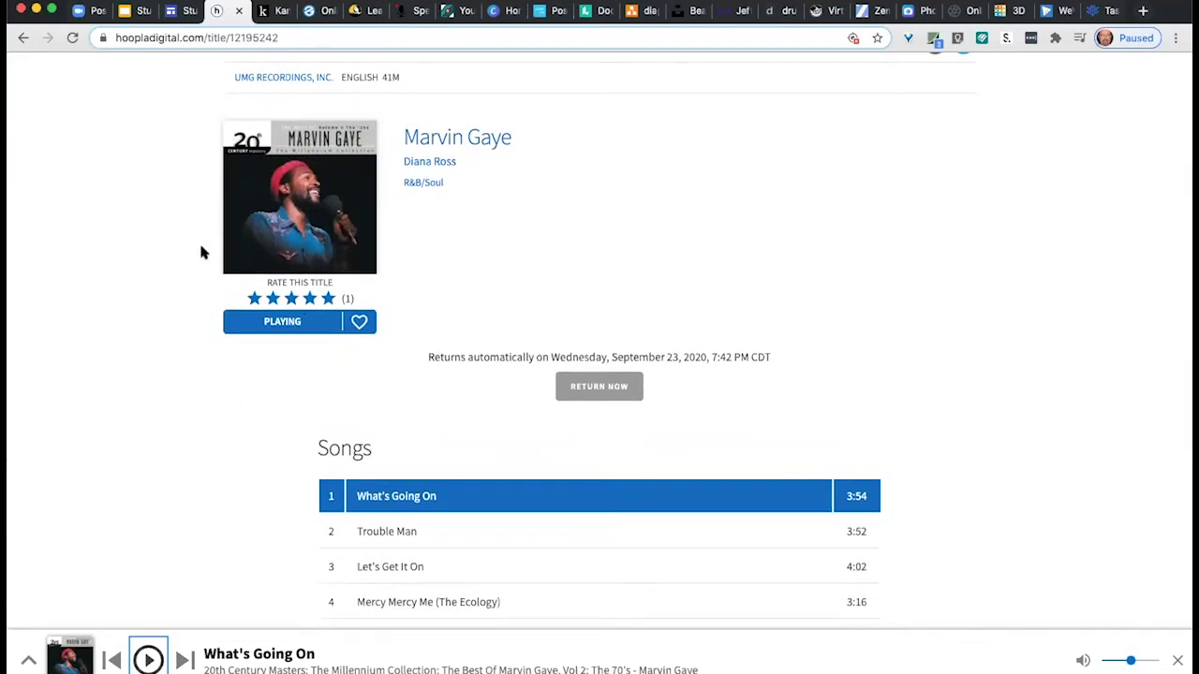
scroll(464, 361, "up", 2)
scroll(464, 361, "up", 3)
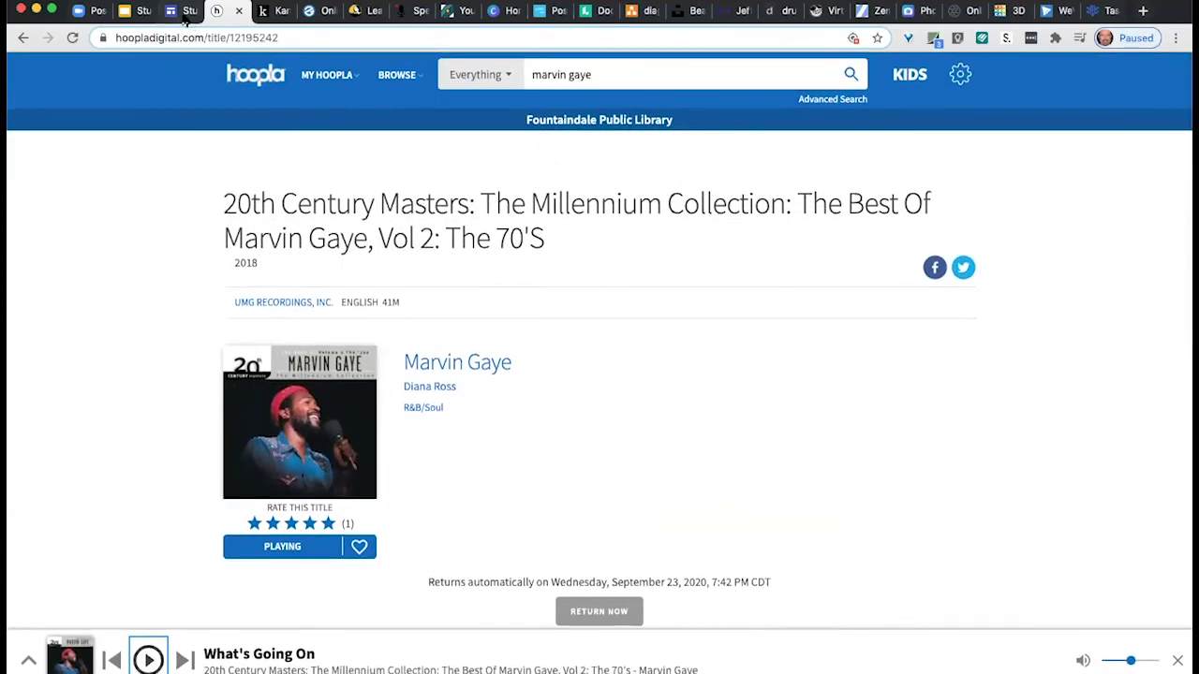
left_click(178, 11)
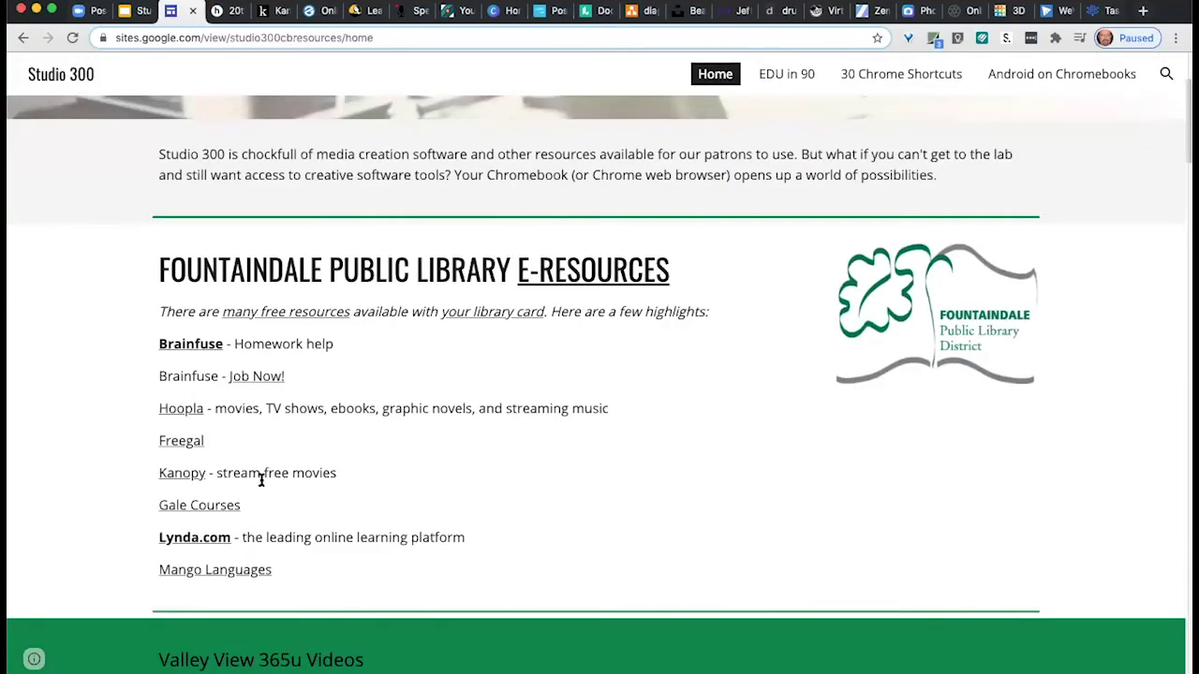
Browse the Fountaindale Kanopy catalog's Popular Movies, Documentaries and World Cinema rows.
left_click(284, 19)
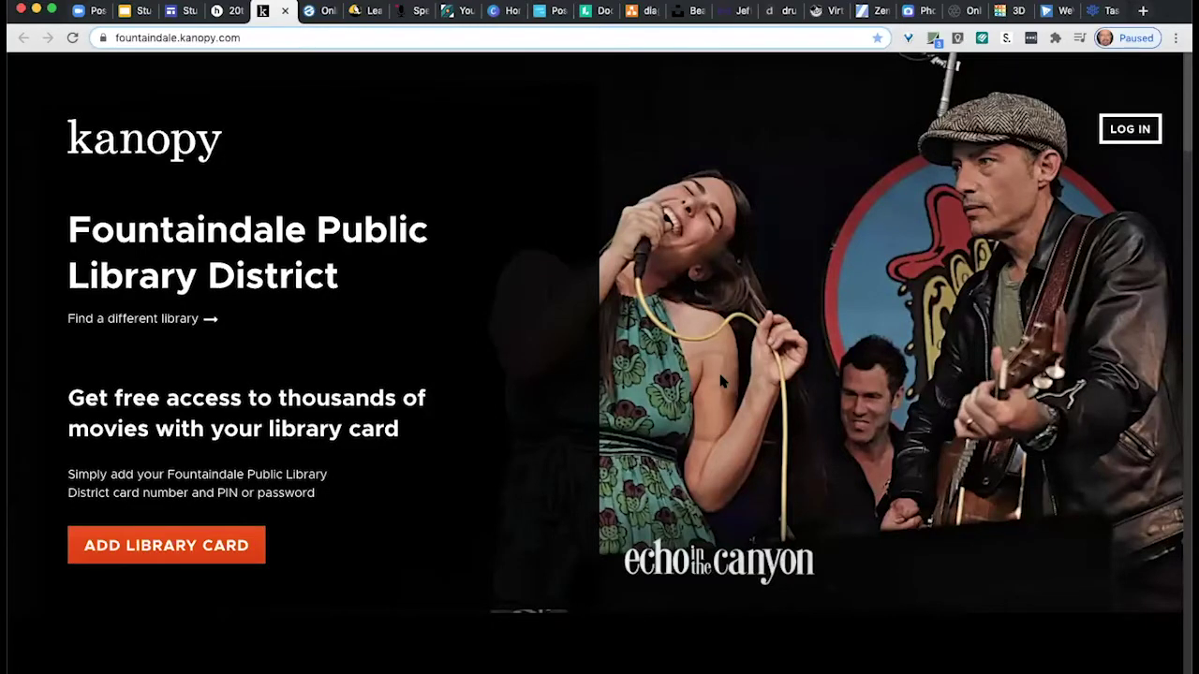
scroll(721, 380, "down", 3)
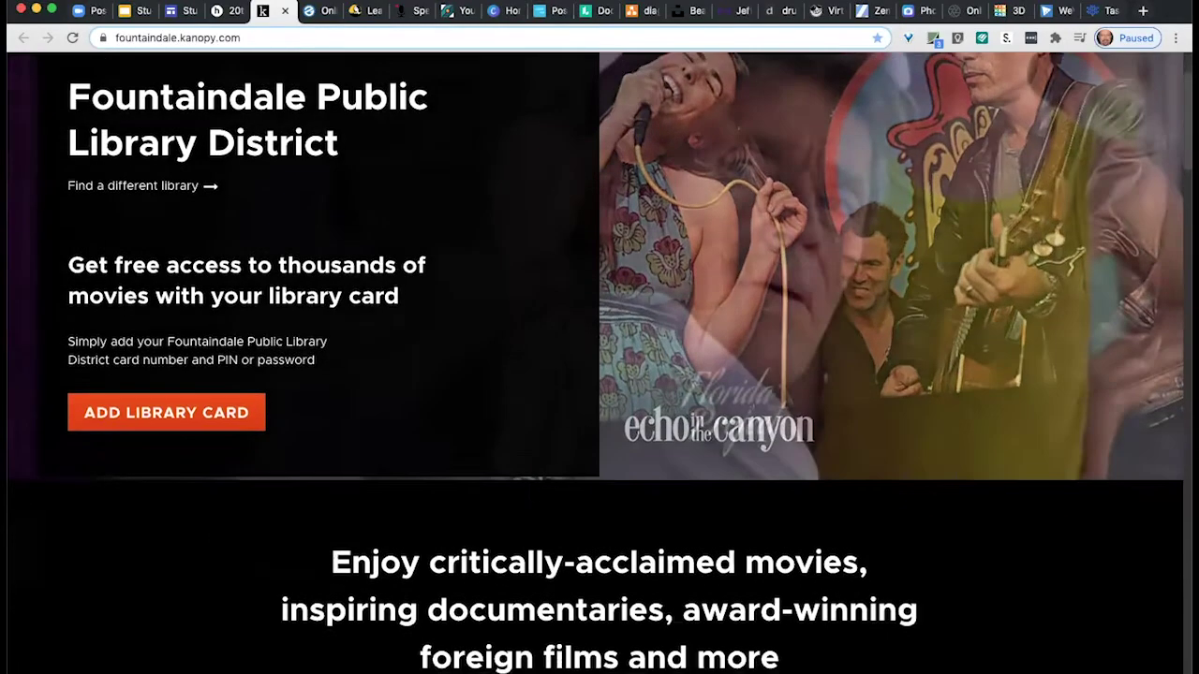
scroll(534, 498, "down", 10)
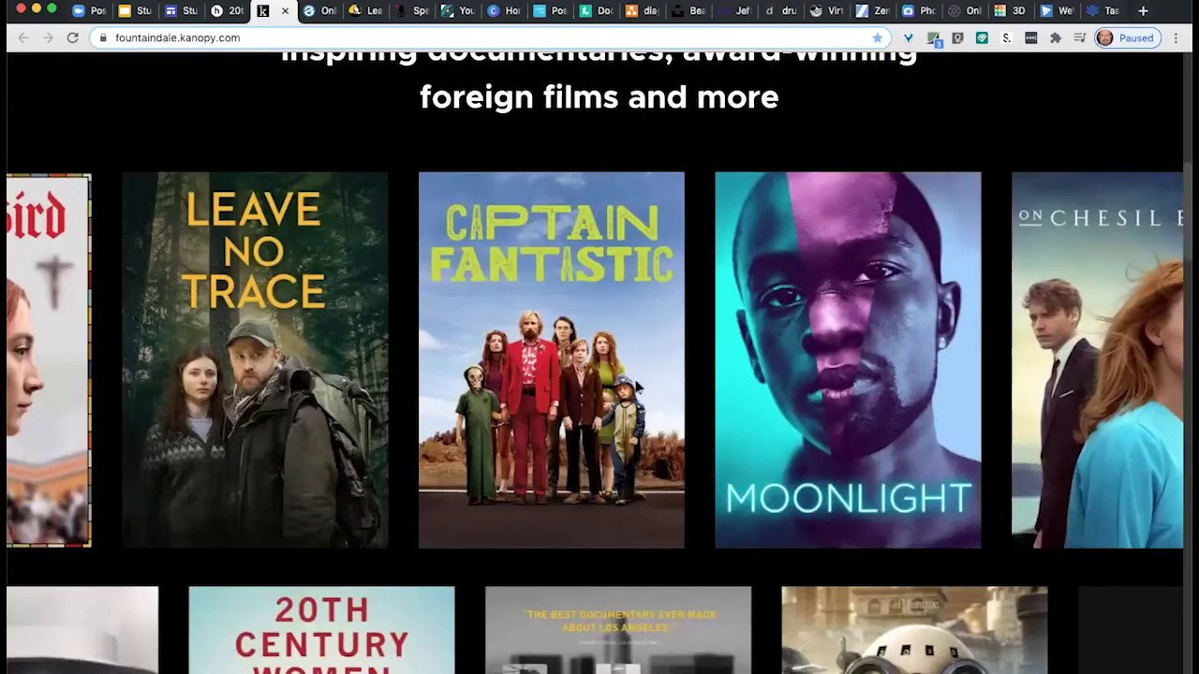
scroll(639, 386, "down", 5)
scroll(689, 401, "down", 9)
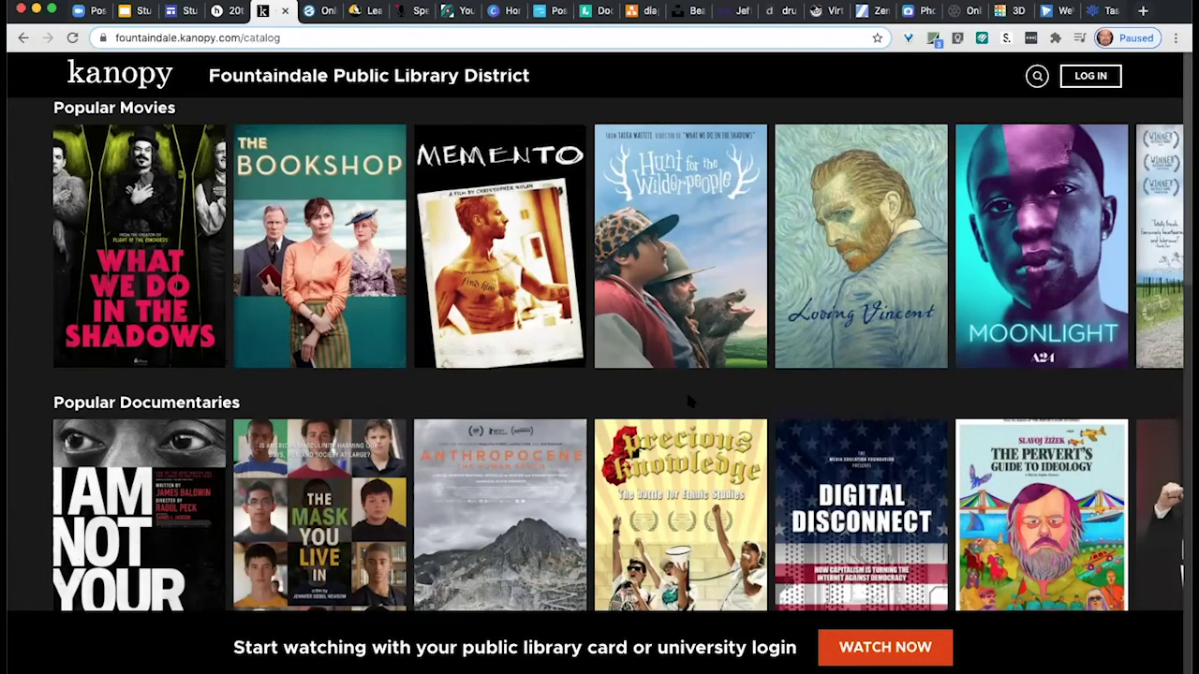
scroll(481, 386, "down", 2)
scroll(484, 393, "down", 2)
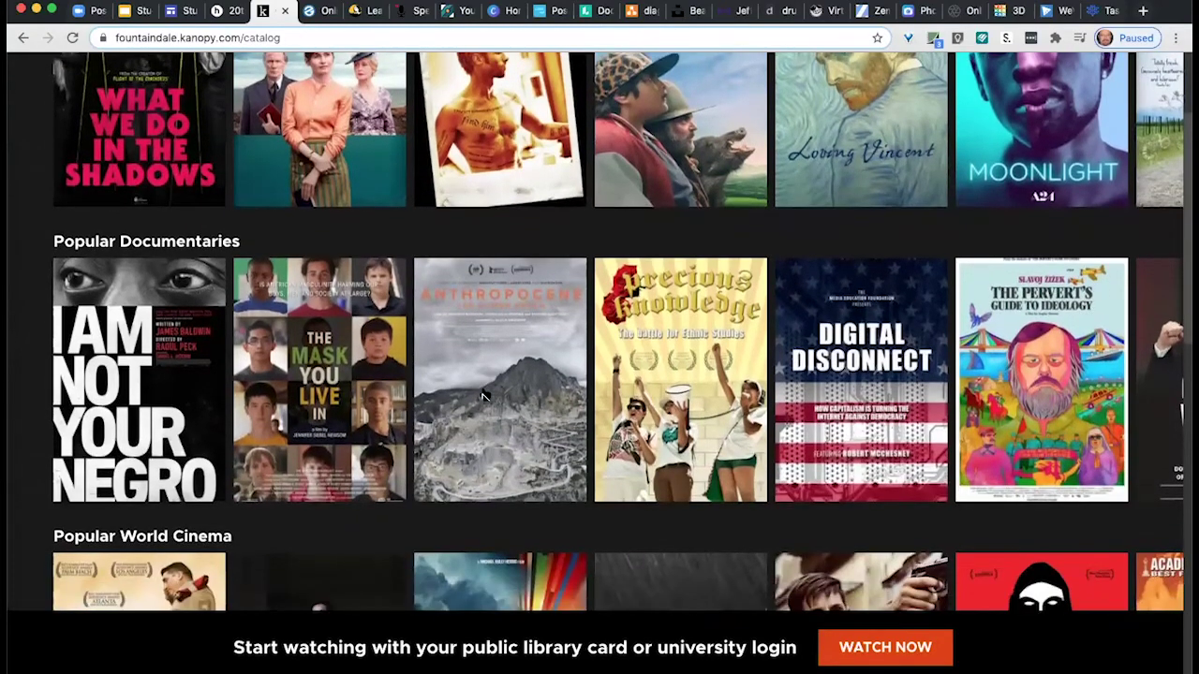
scroll(486, 397, "down", 1)
scroll(487, 398, "down", 1)
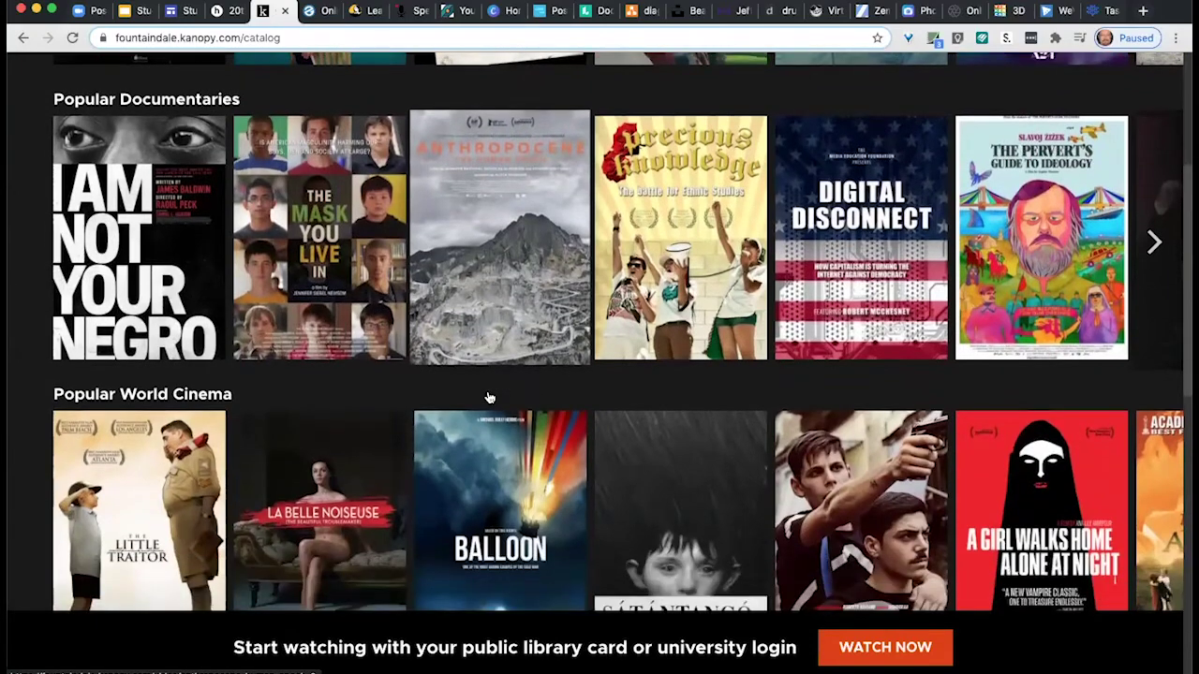
scroll(510, 405, "down", 2)
scroll(510, 407, "up", 1)
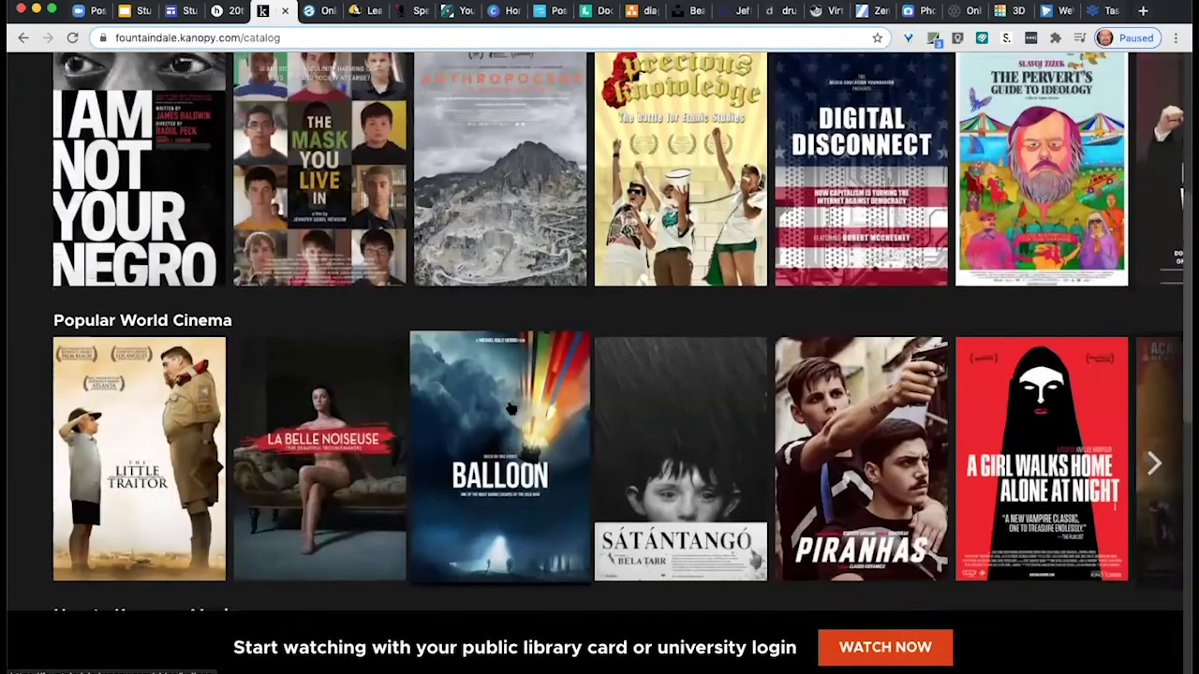
scroll(511, 407, "up", 5)
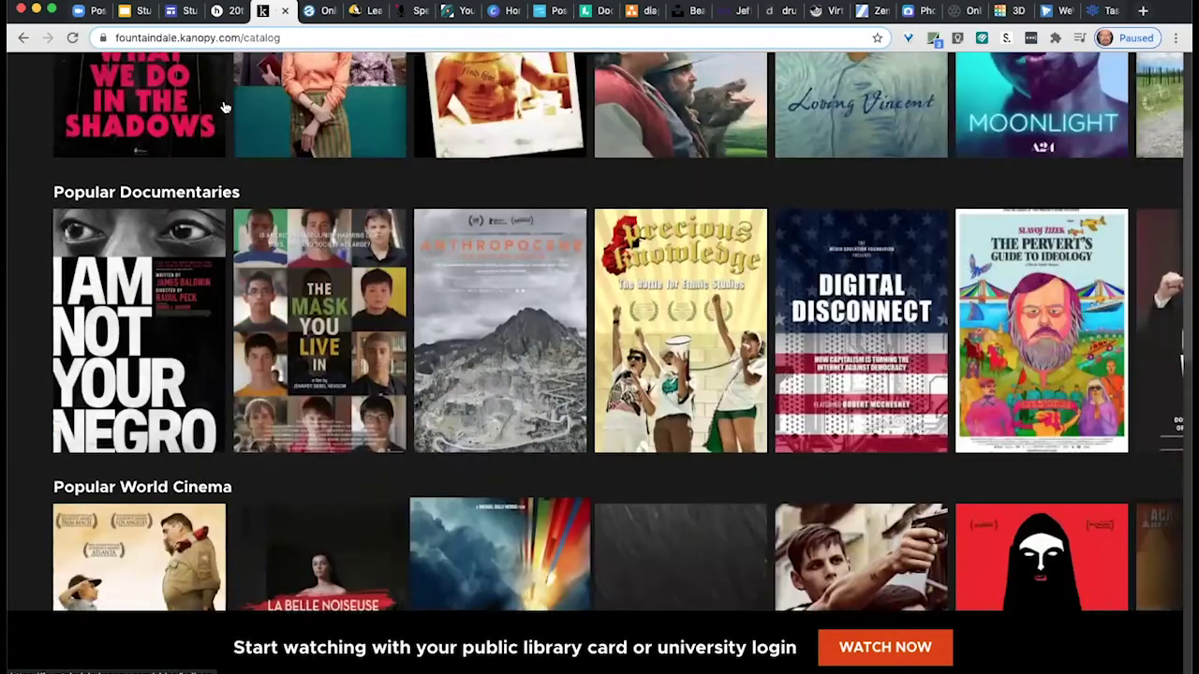
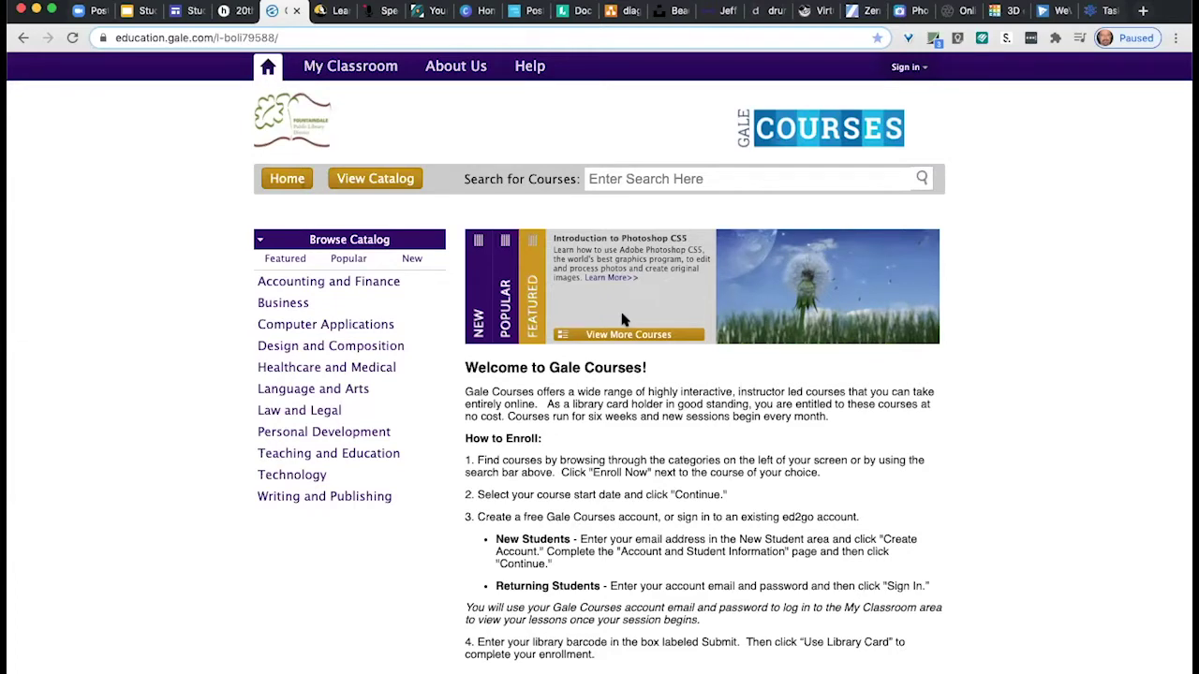
Search Gale Courses for Photoshop and highlight the first course's start dates and 24-hour length.
left_click(611, 180)
type("Photoshop")
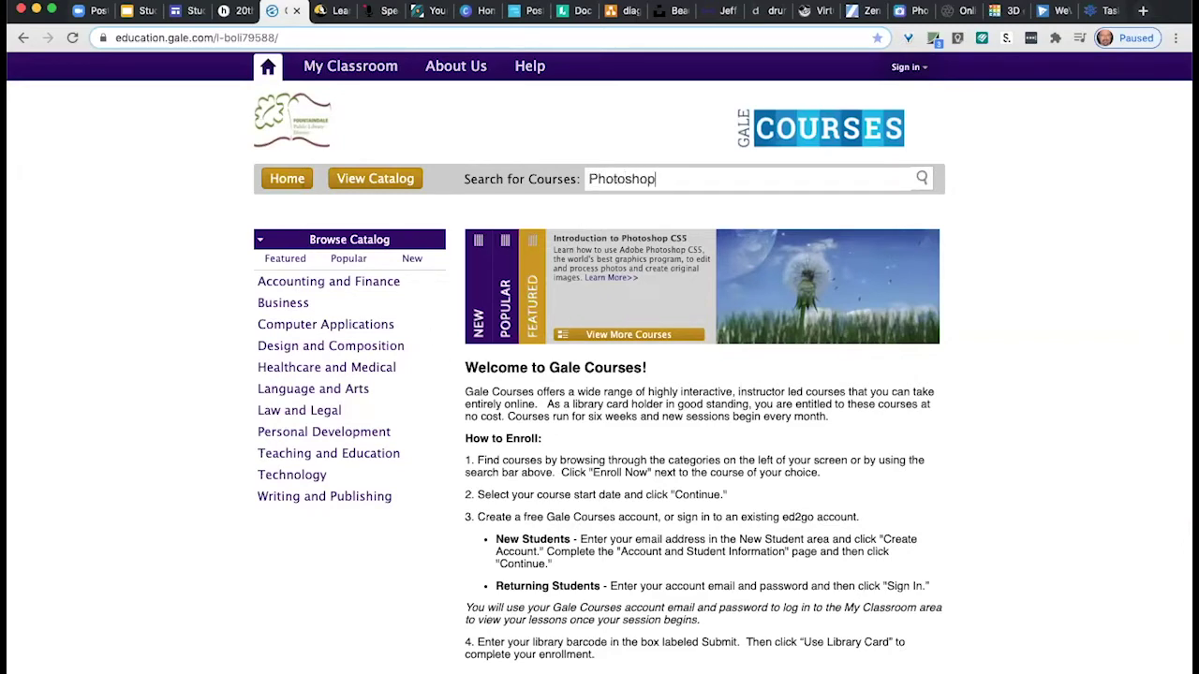
key("Return")
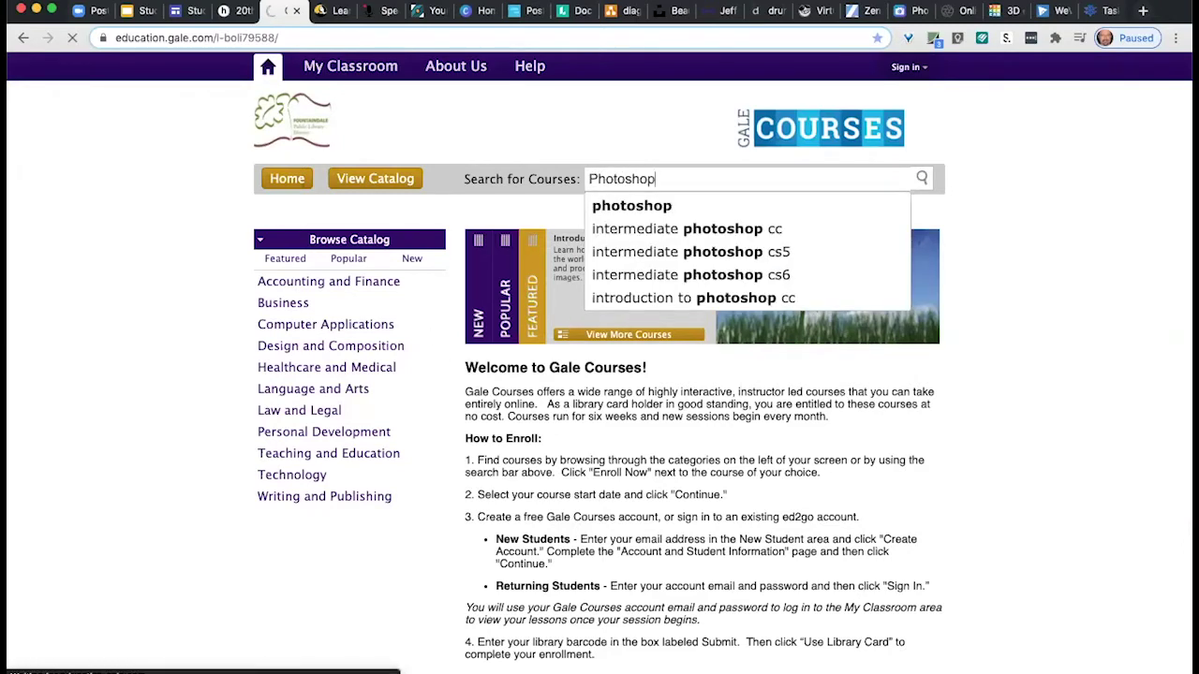
left_click(599, 206)
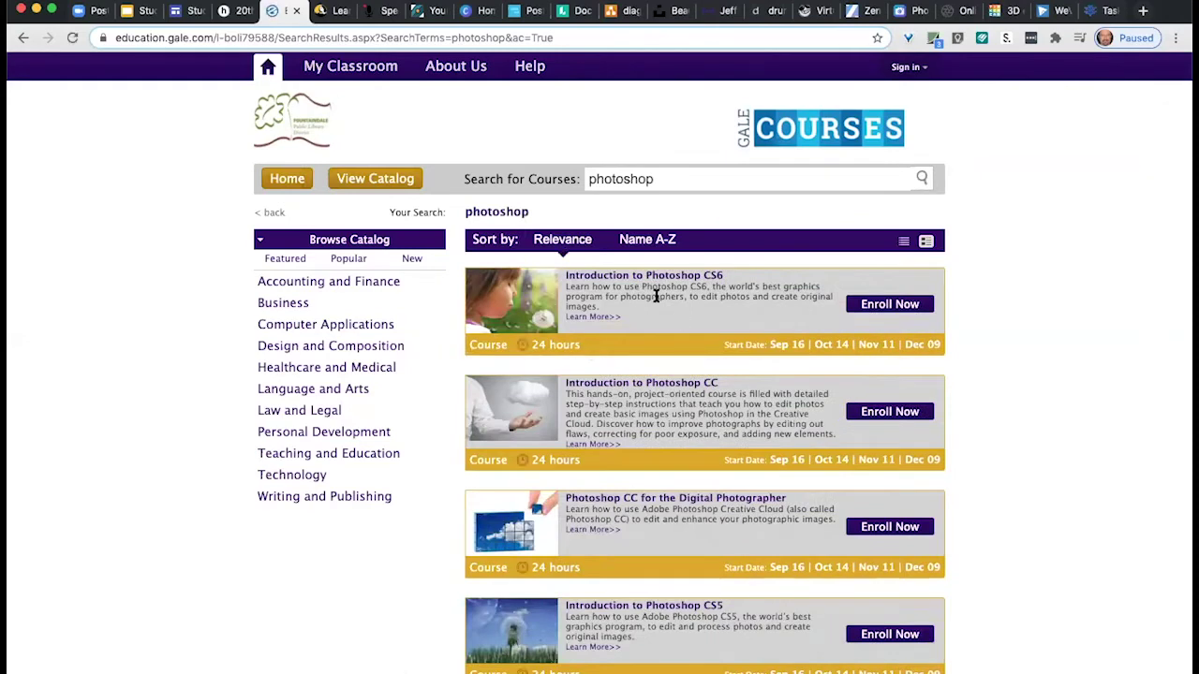
left_click_drag(770, 345, 841, 344)
left_click_drag(530, 344, 590, 349)
Search the Lynda.com library for Chrome courses.
left_click(340, 13)
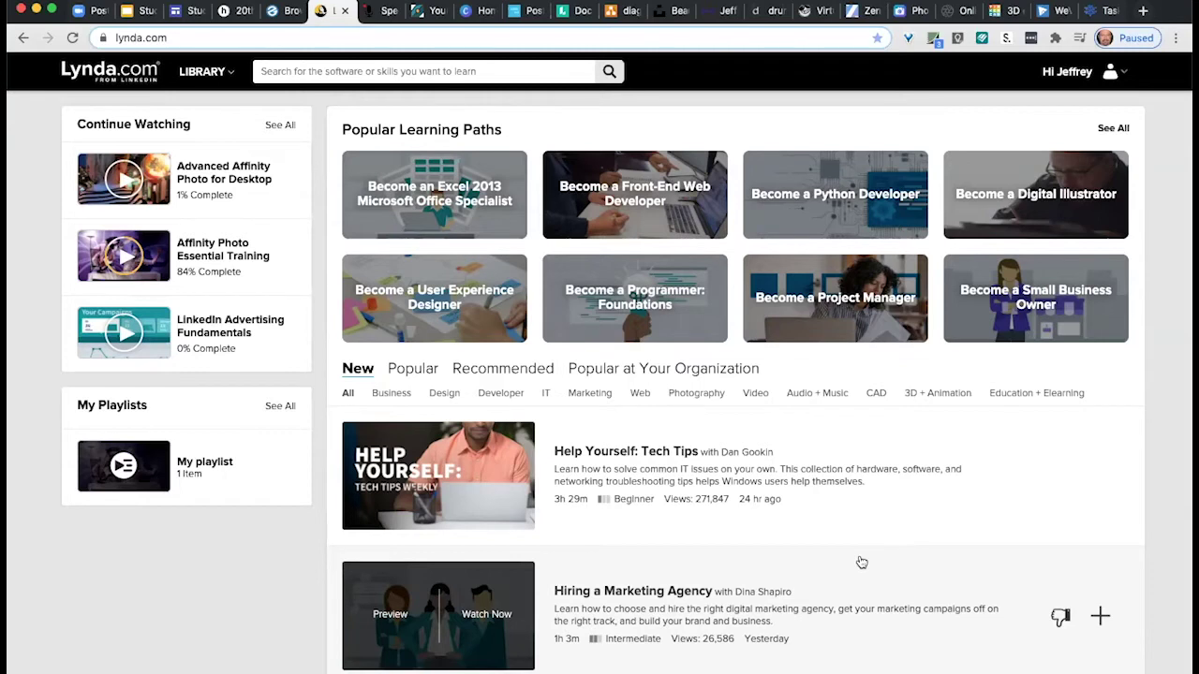
left_click(361, 73)
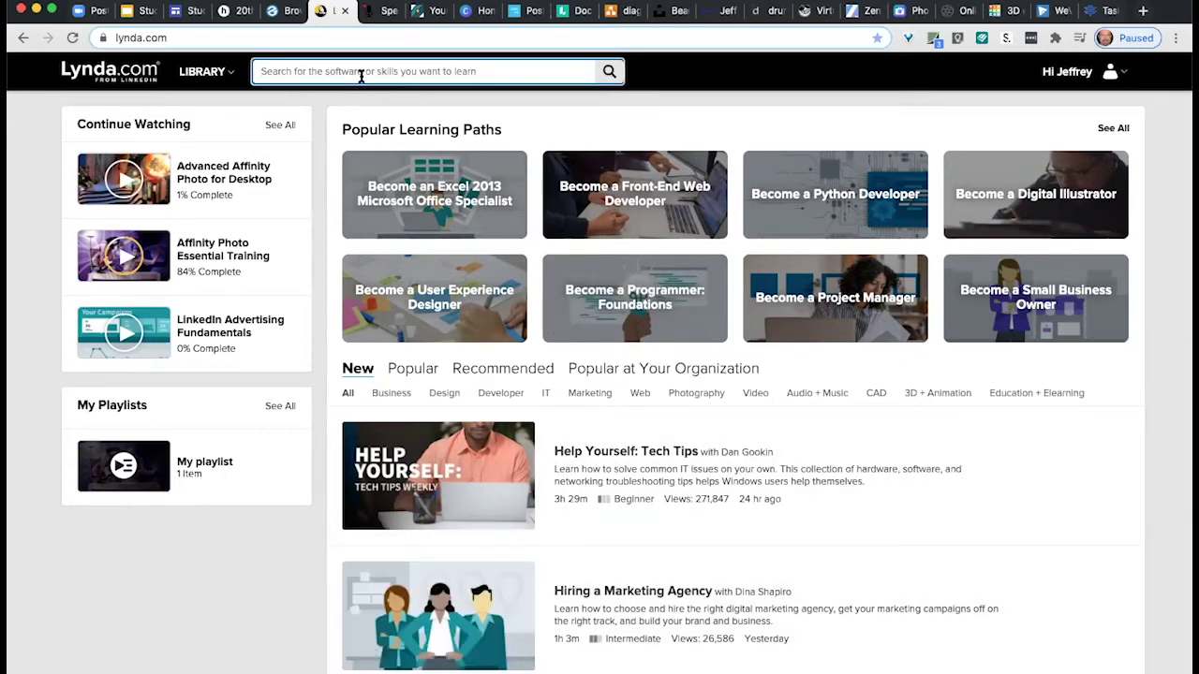
type("Chr")
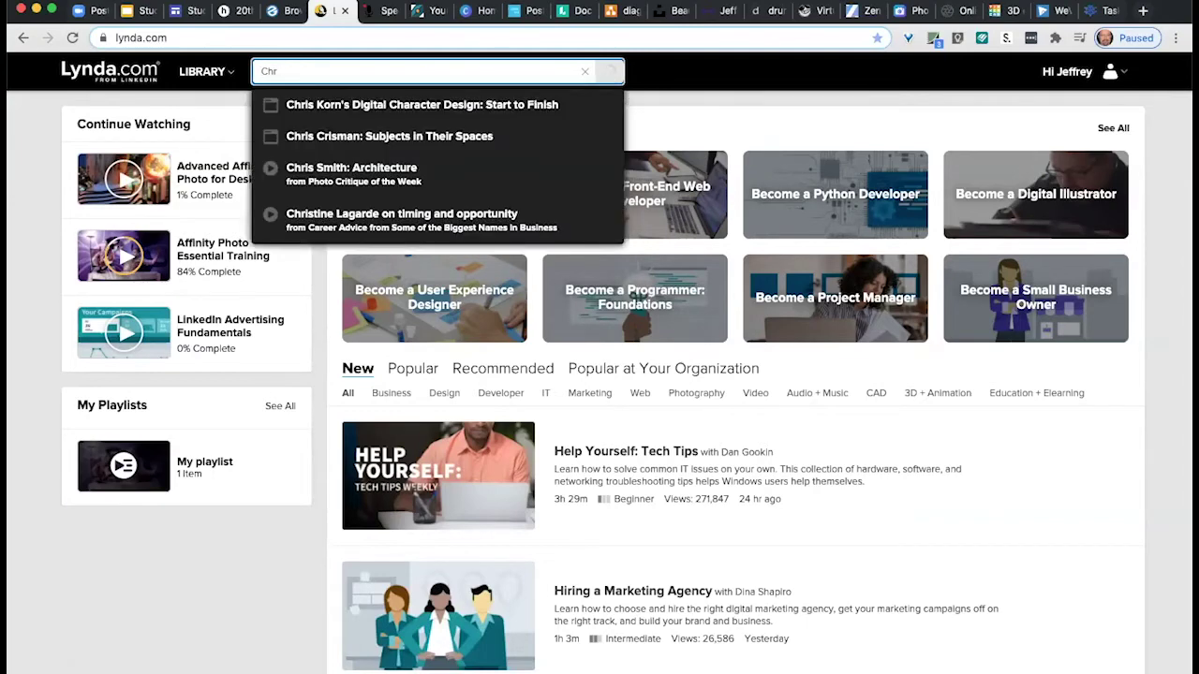
type("ome")
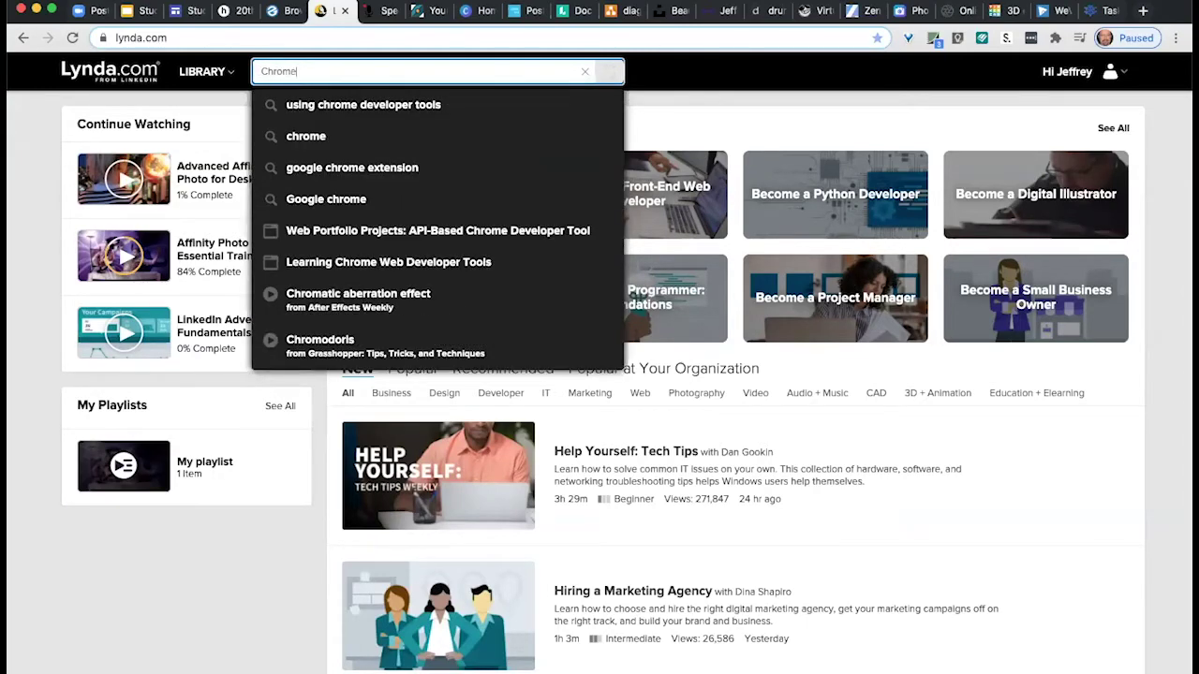
key("Return")
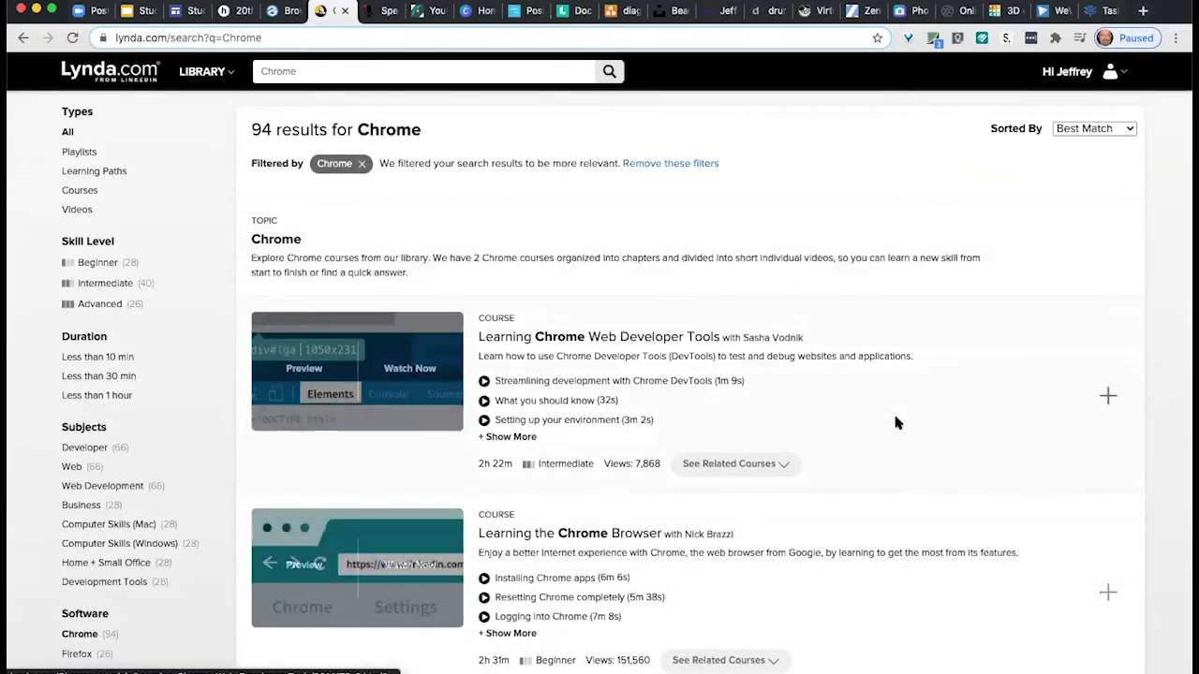
scroll(895, 425, "down", 3)
scroll(895, 425, "down", 3)
Open the Learning the Chrome Browser course and scroll through its contents.
left_click(561, 191)
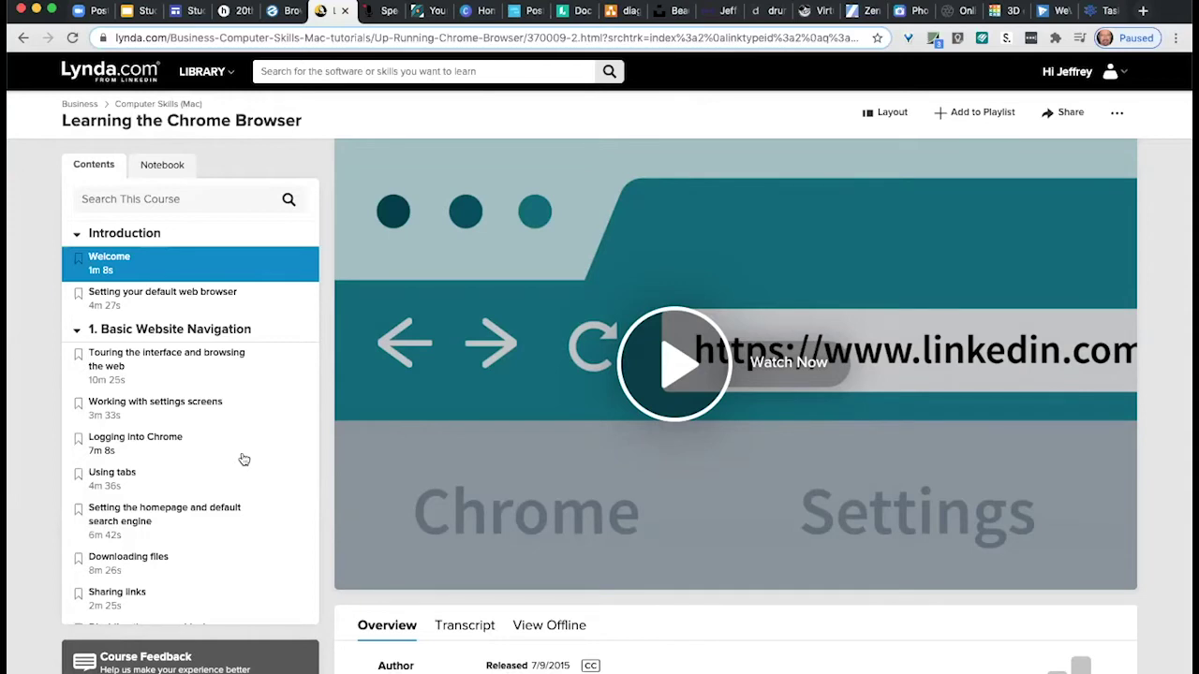
scroll(243, 459, "down", 2)
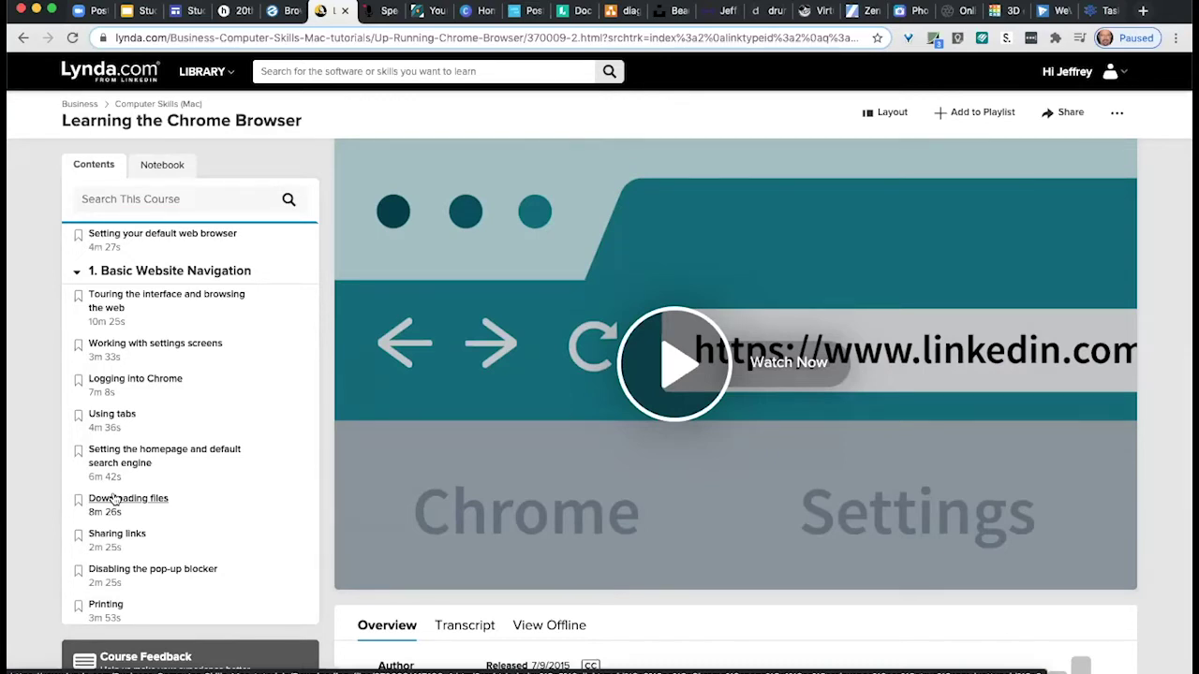
scroll(236, 525, "down", 1)
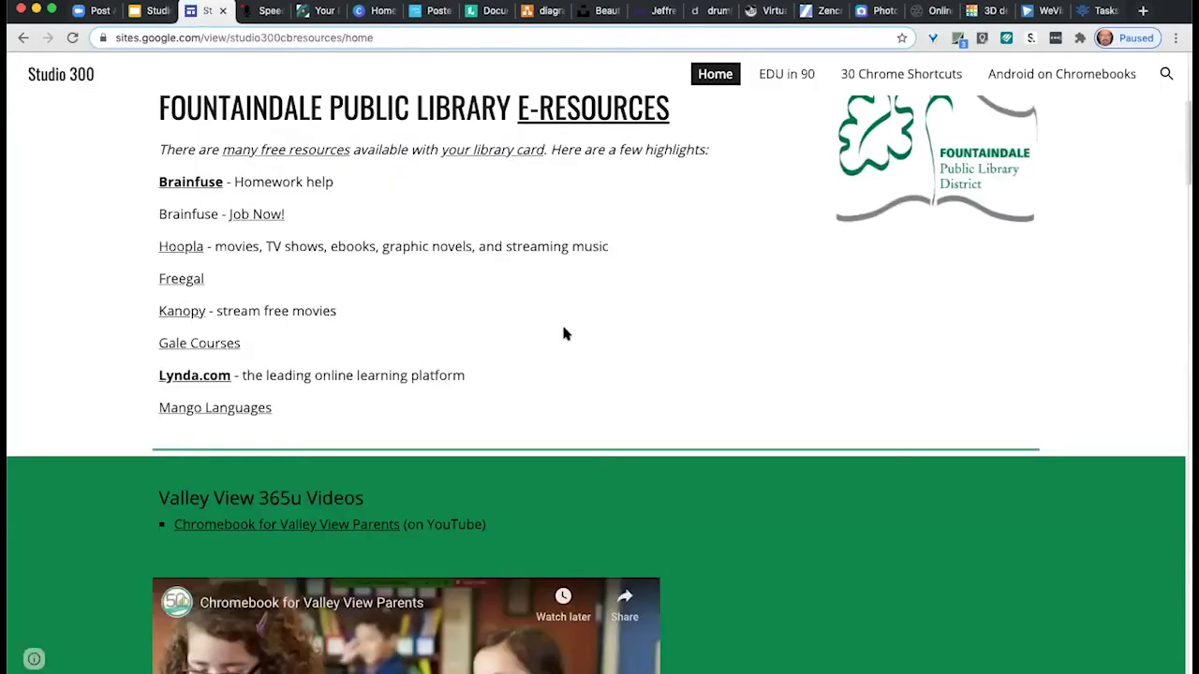
Scroll the Studio 300 home page down to the WRITING section.
scroll(589, 361, "down", 5)
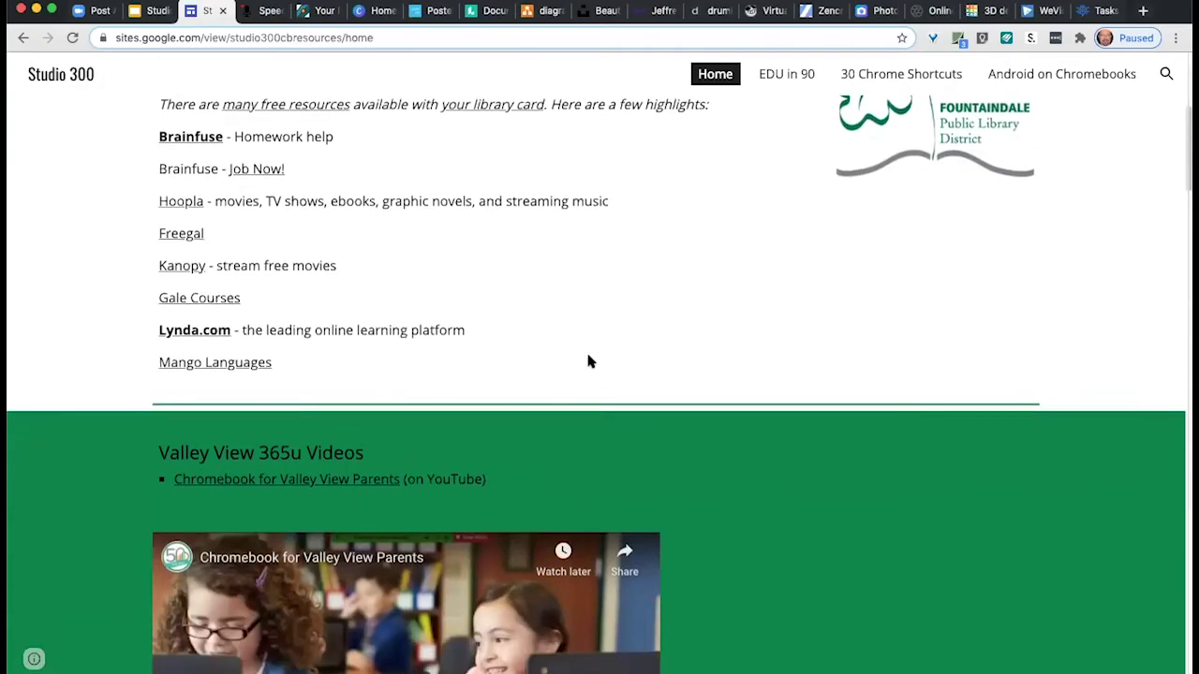
scroll(663, 367, "down", 2)
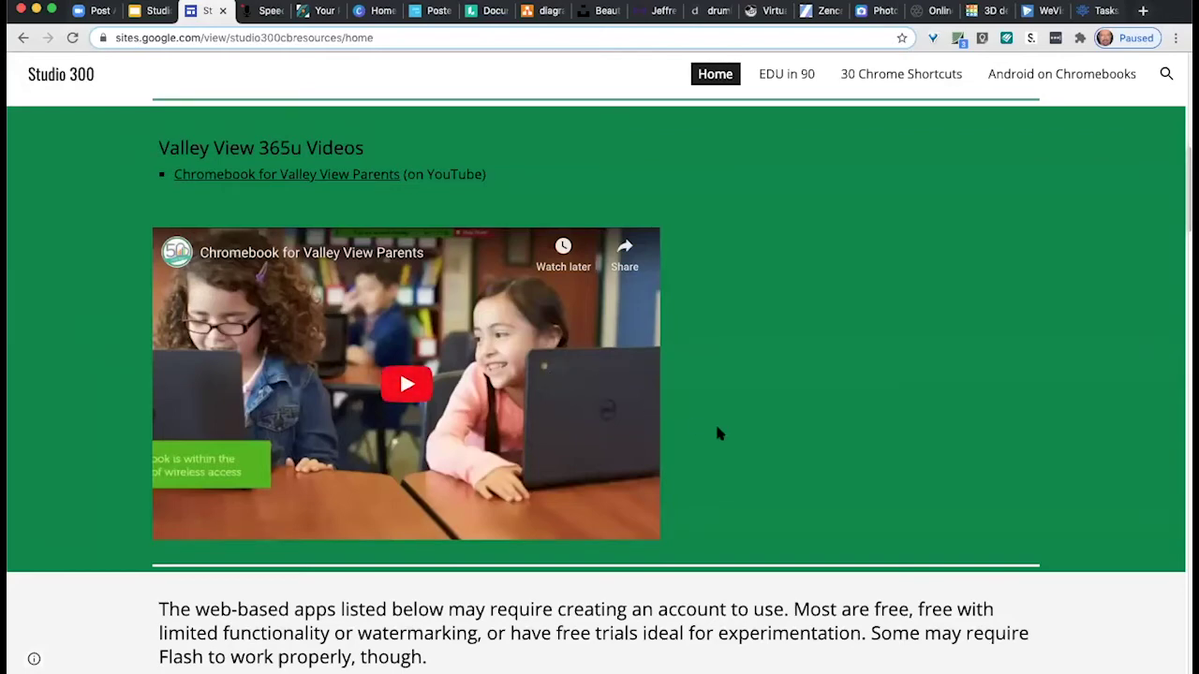
scroll(720, 433, "down", 3)
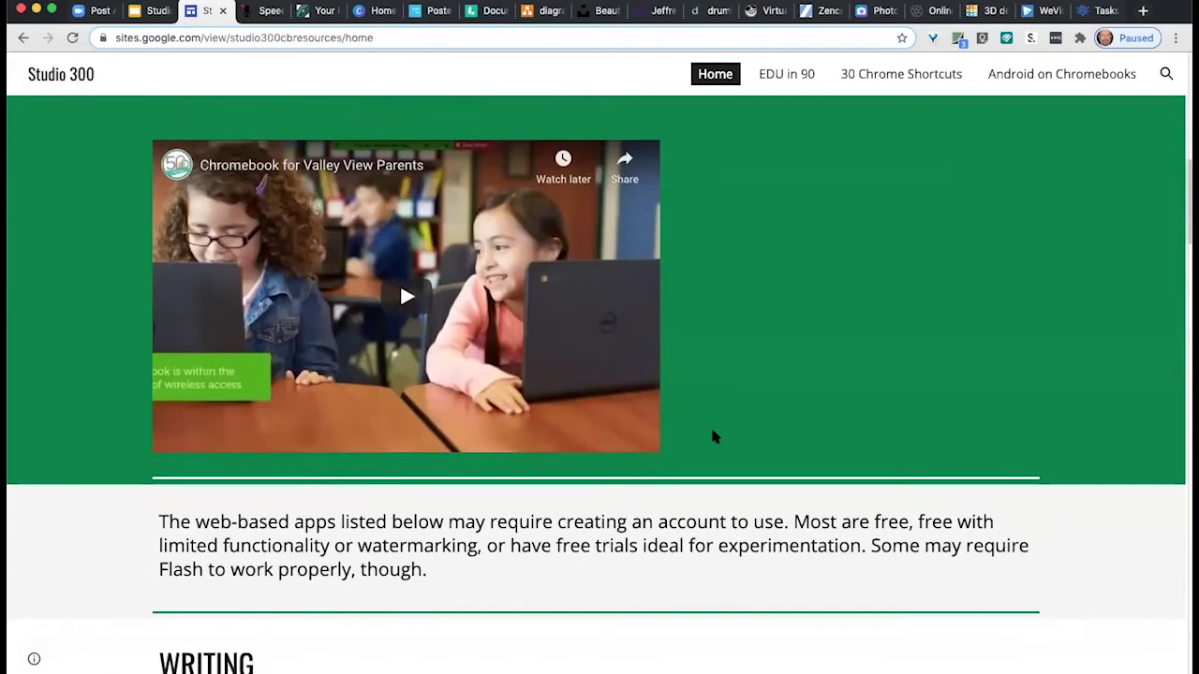
scroll(712, 435, "down", 5)
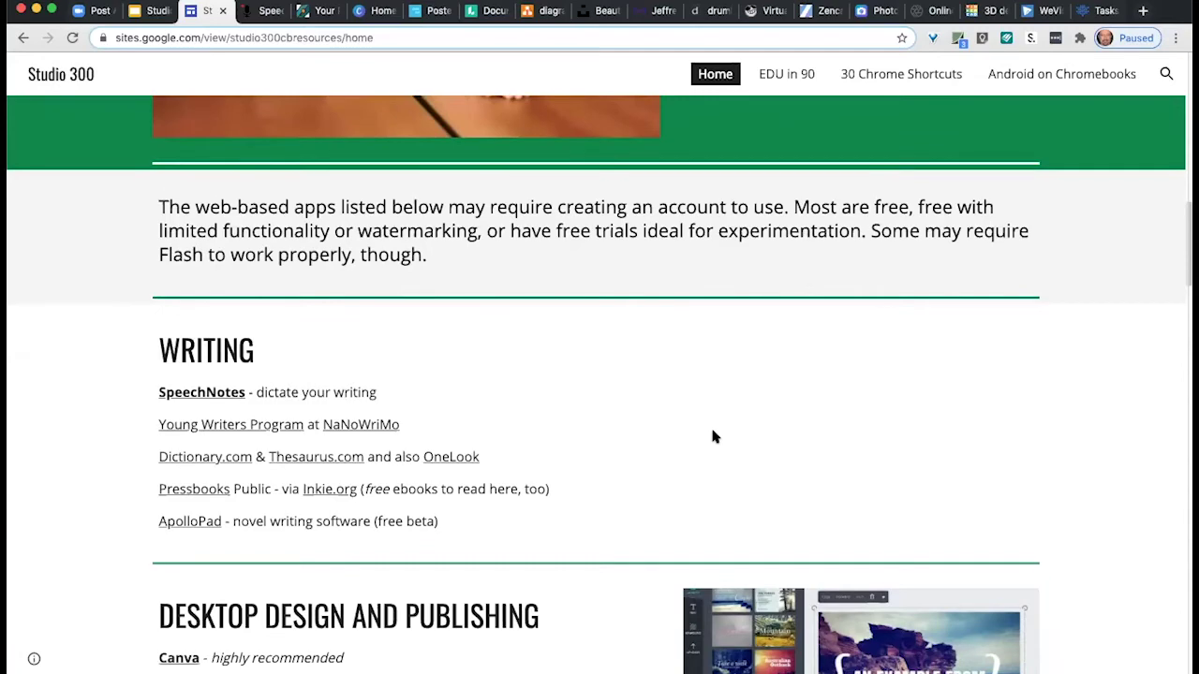
scroll(656, 385, "down", 1)
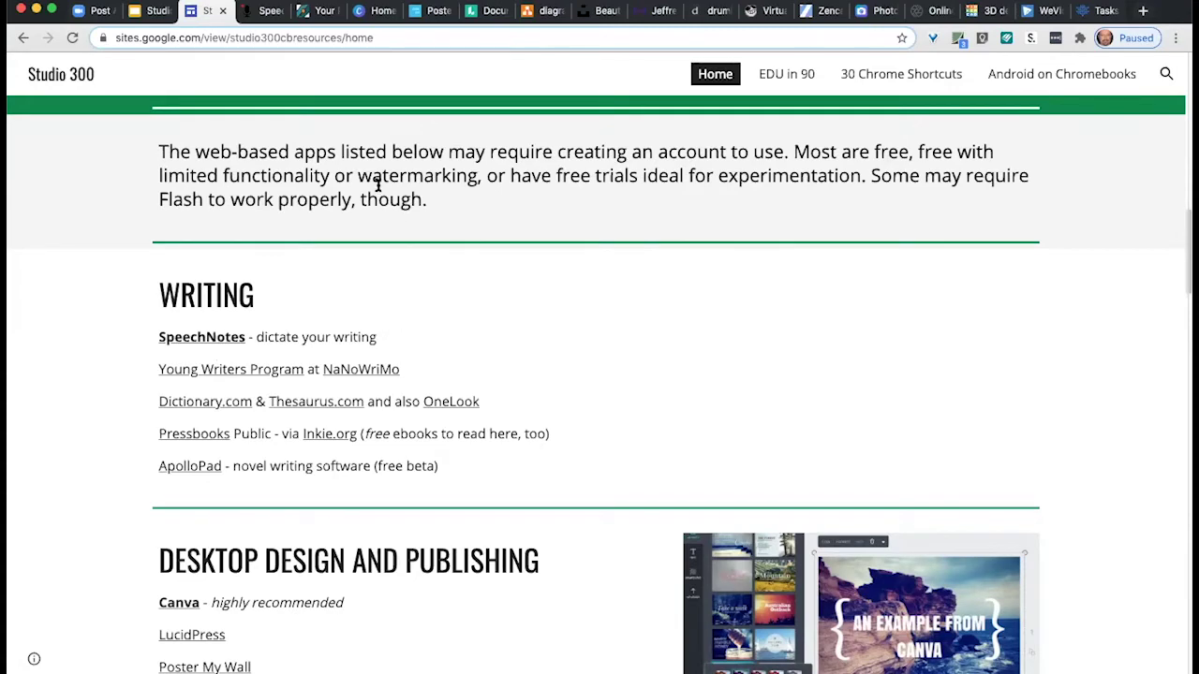
Dictate a short paragraph about Speechnotes into Note_1, select it, and return to Studio 300.
left_click(269, 10)
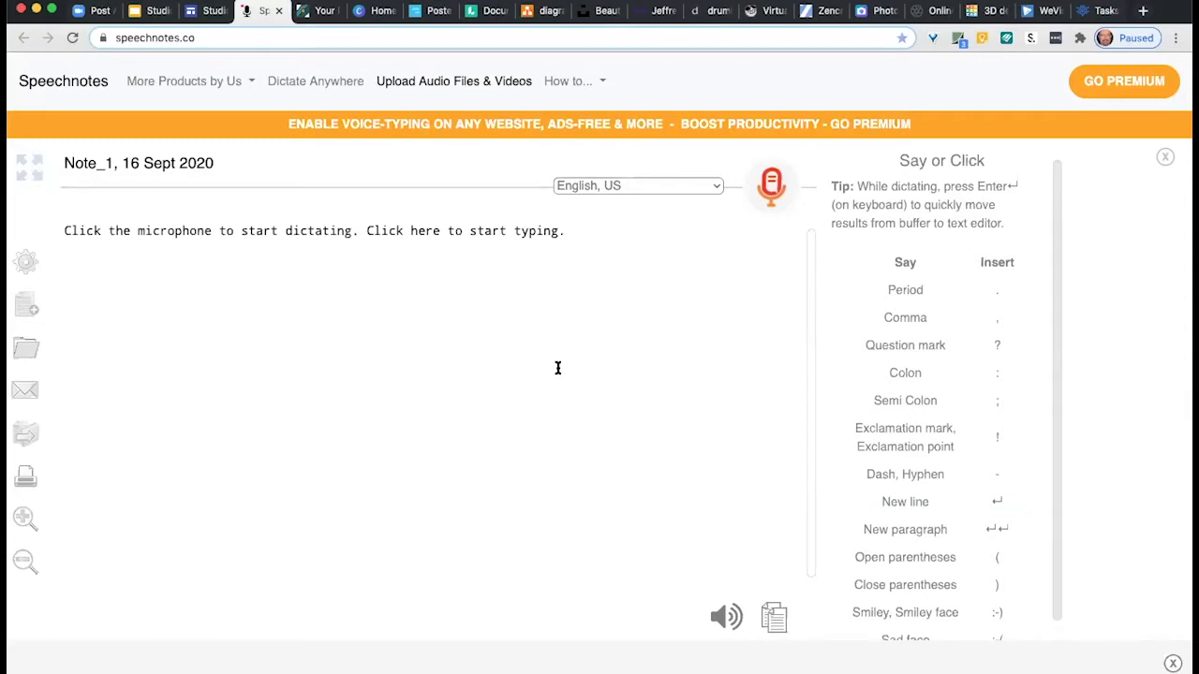
left_click(774, 201)
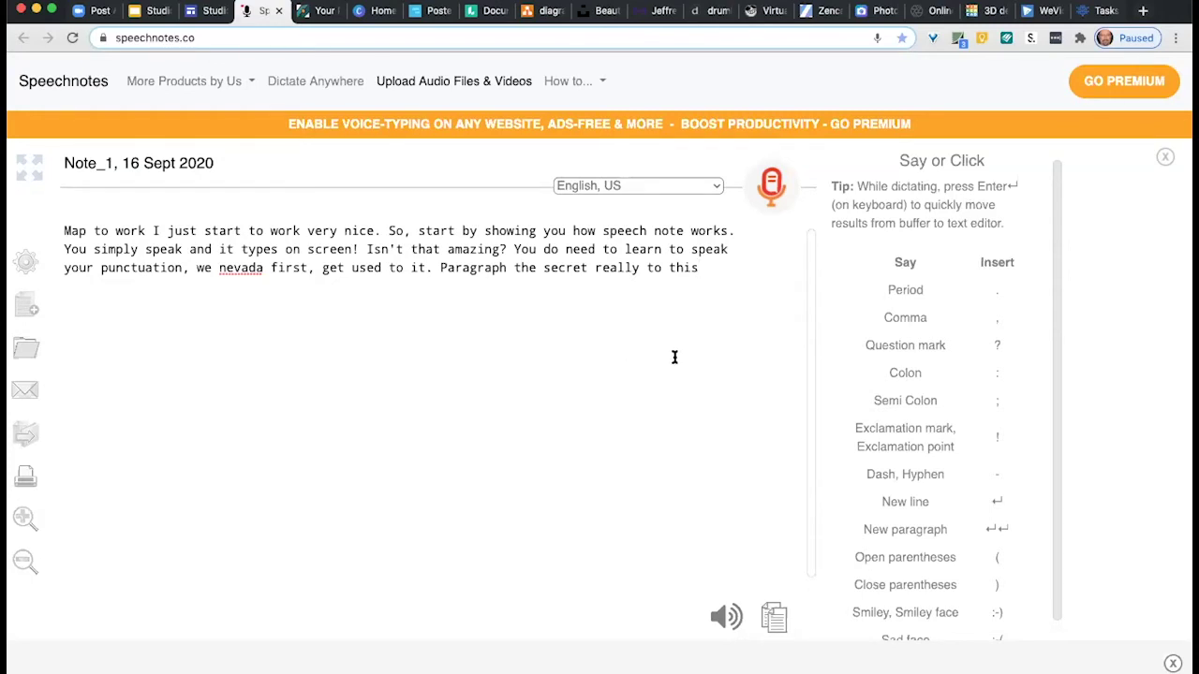
left_click_drag(713, 279, 156, 230)
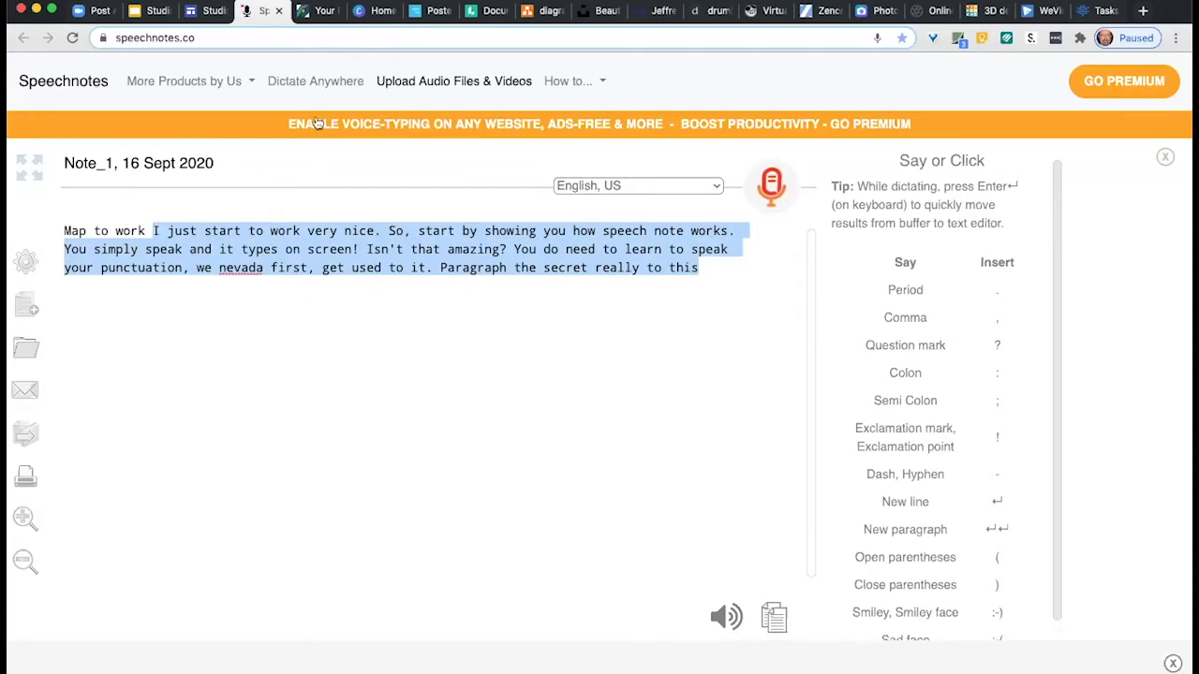
key("ctrl+shift+Tab")
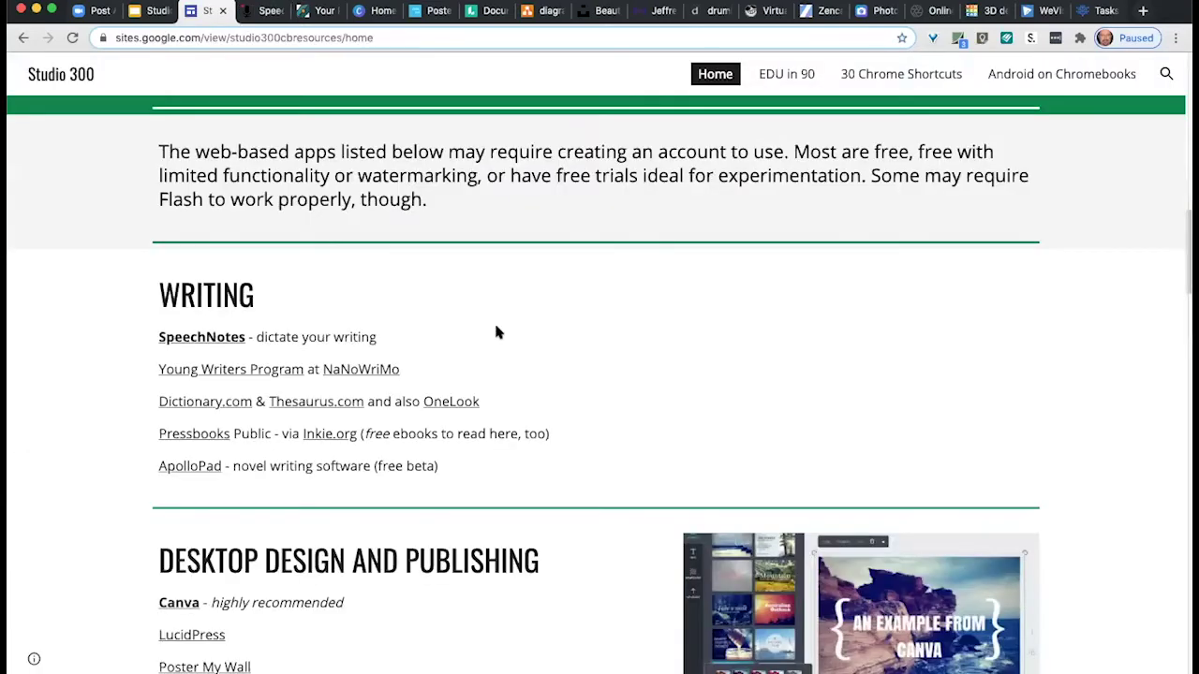
Scroll down slightly and follow the NaNoWriMo link under WRITING.
scroll(495, 328, "down", 3)
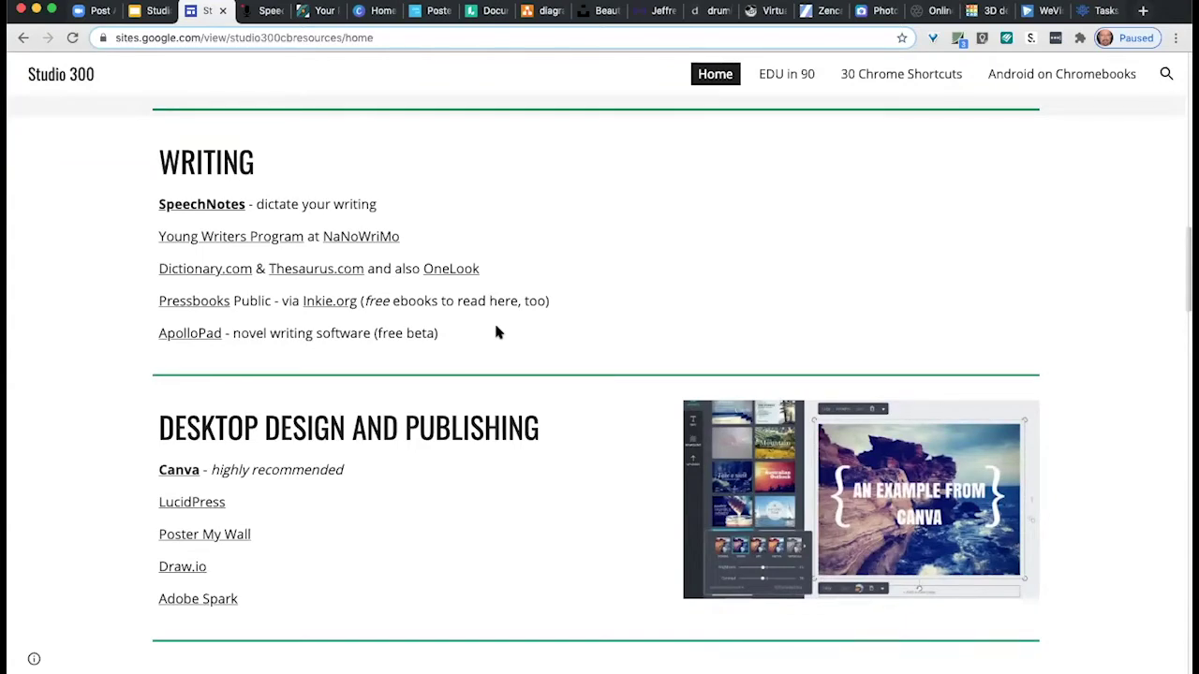
left_click(359, 238)
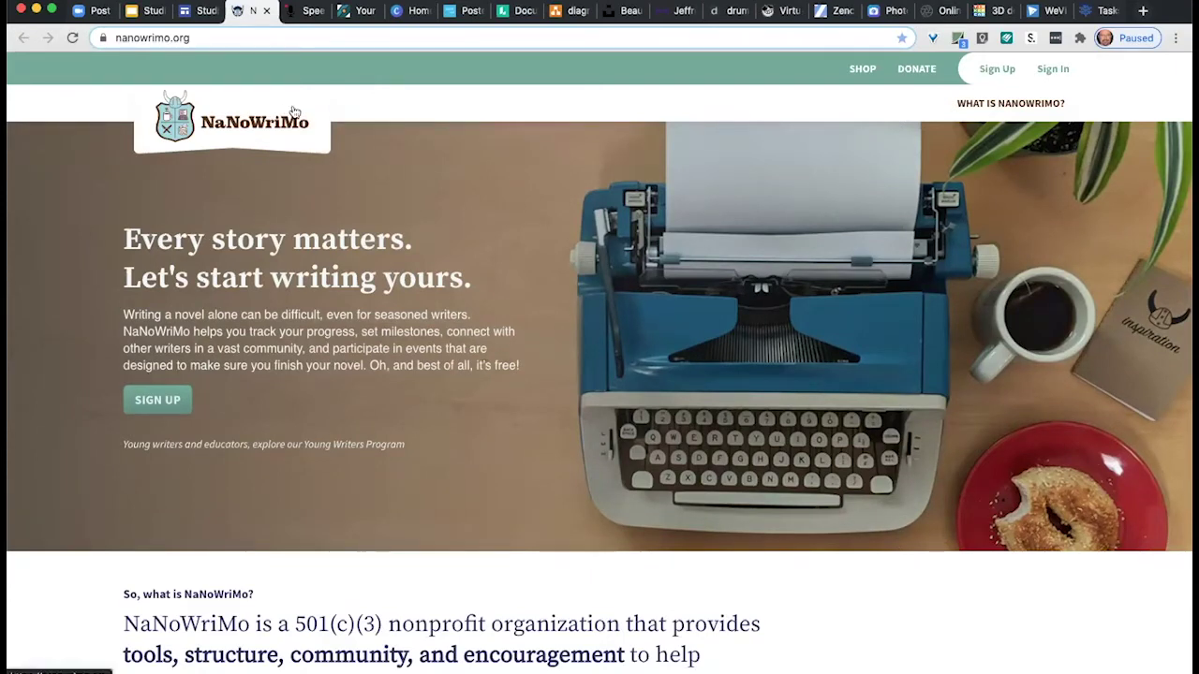
Return to the Studio 300 tab after viewing the nanowrimo.org home page.
left_click(198, 19)
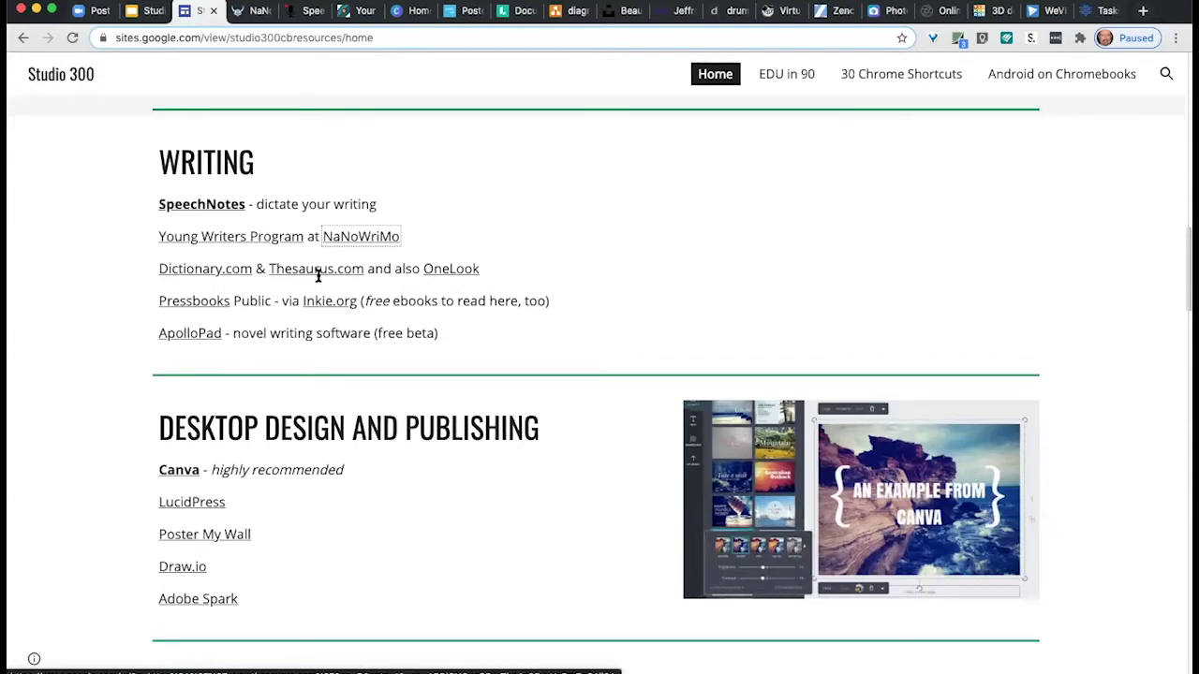
Look up words related to 'flower' in OneLook, trying the noun, adjective, verb and adverb filters.
left_click(451, 270)
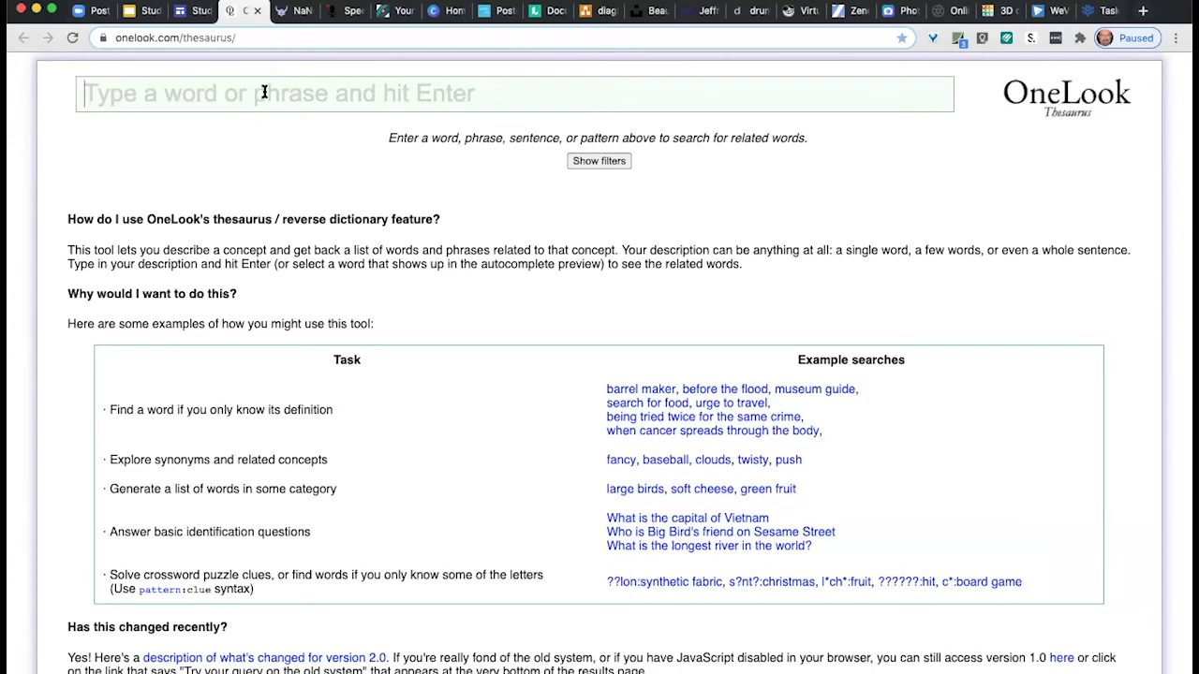
type("flower")
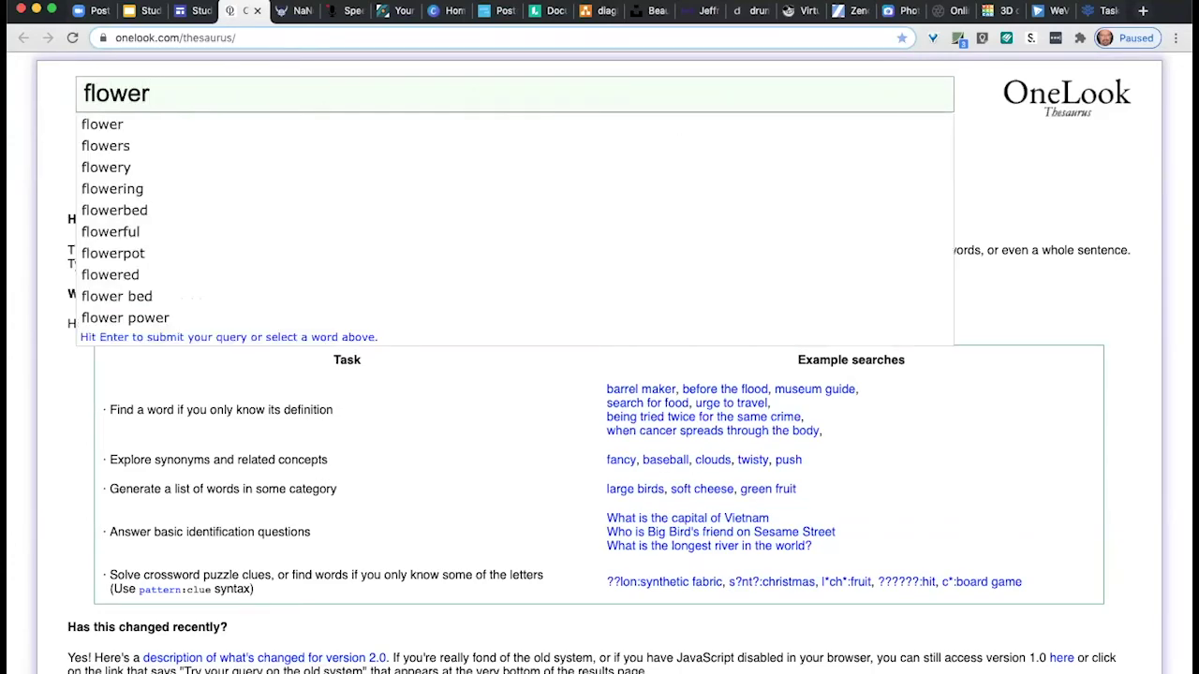
key("Return")
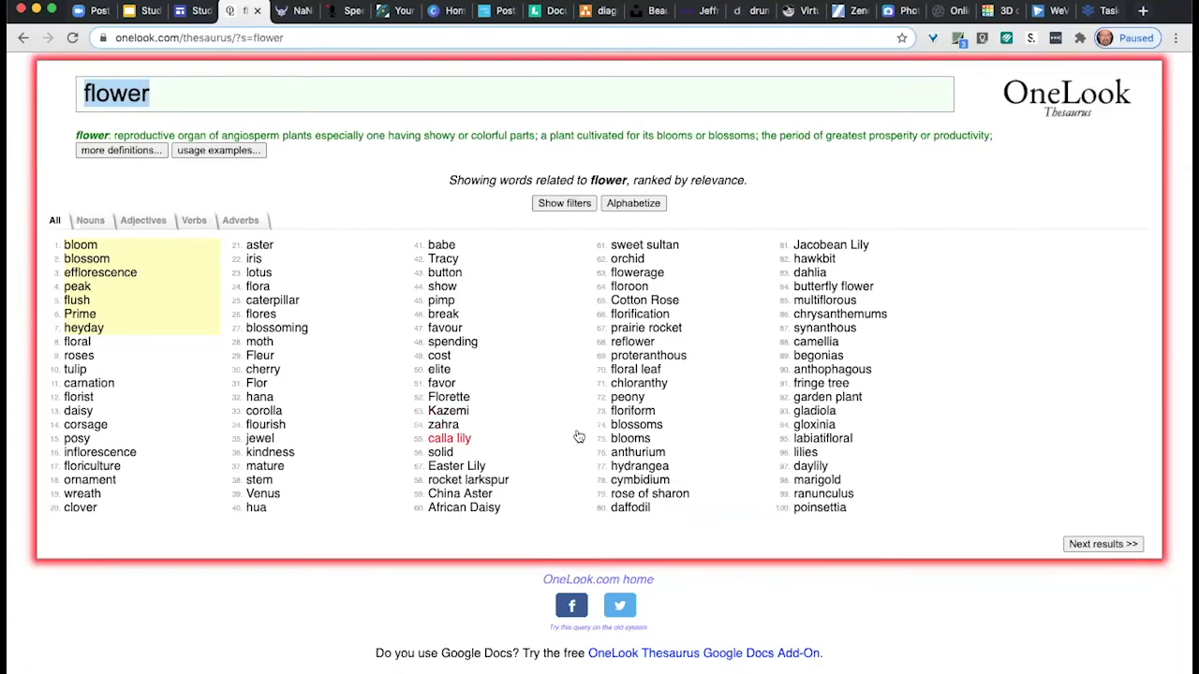
left_click(91, 223)
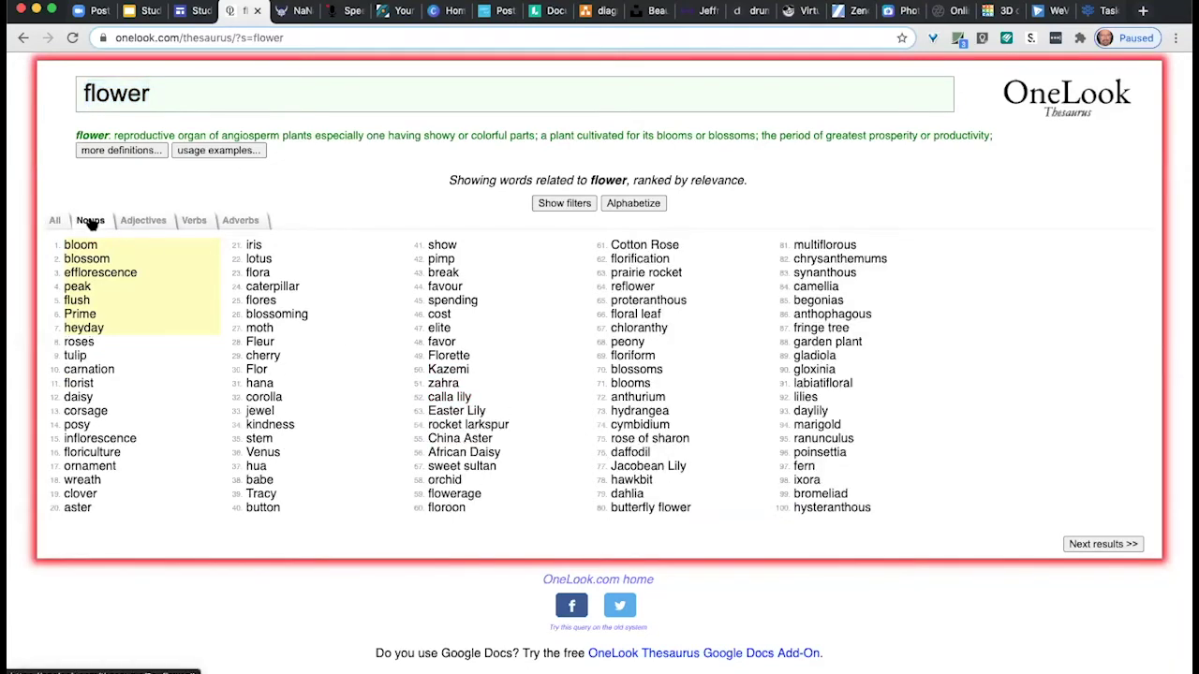
left_click(139, 223)
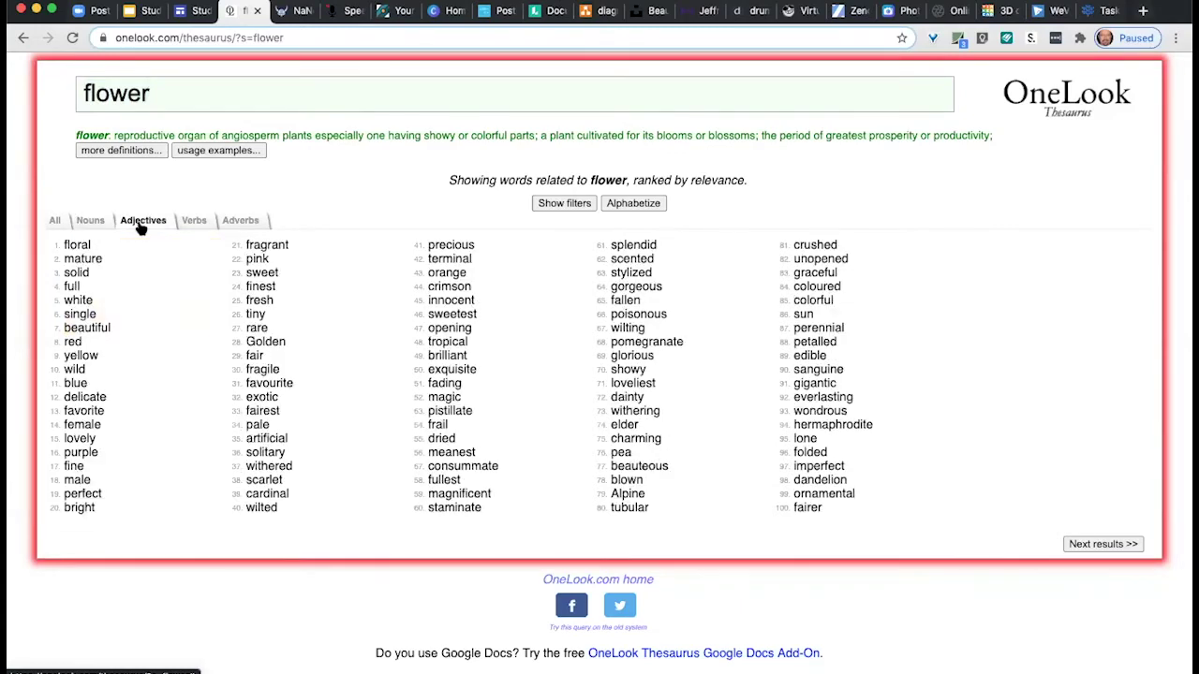
left_click(195, 222)
left_click(241, 222)
left_click(56, 221)
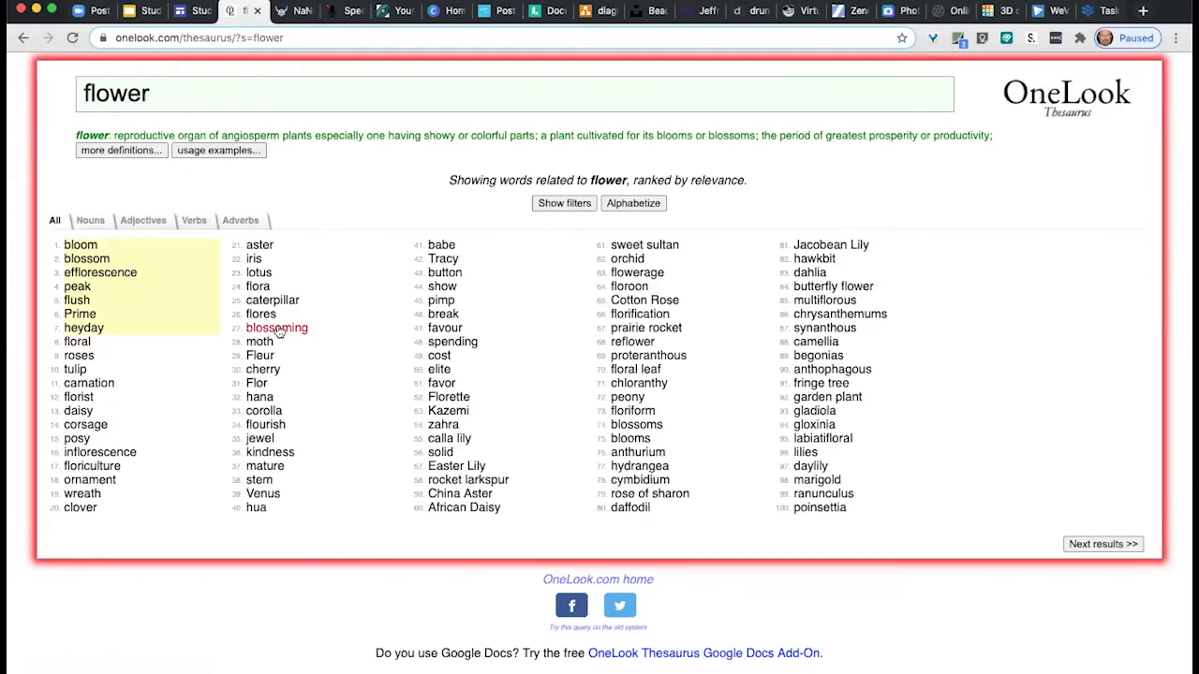
Follow 'blossoming', then 'precocious', to see their definitions and related words.
left_click(278, 330)
left_click(279, 330)
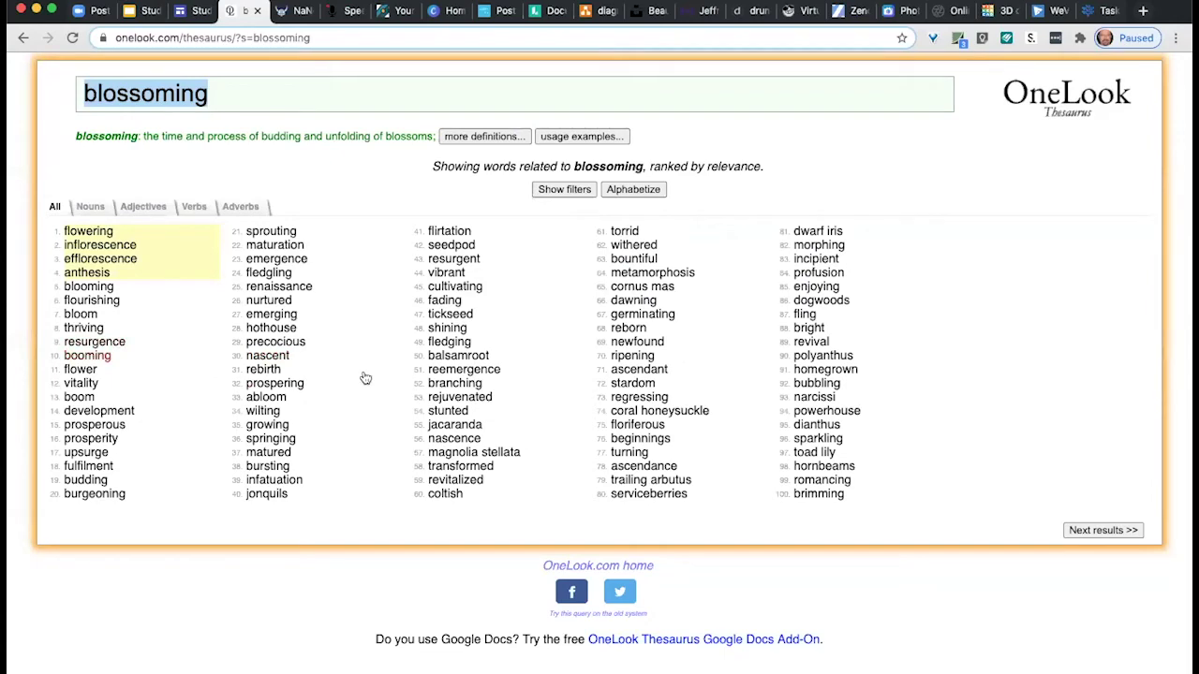
left_click(278, 344)
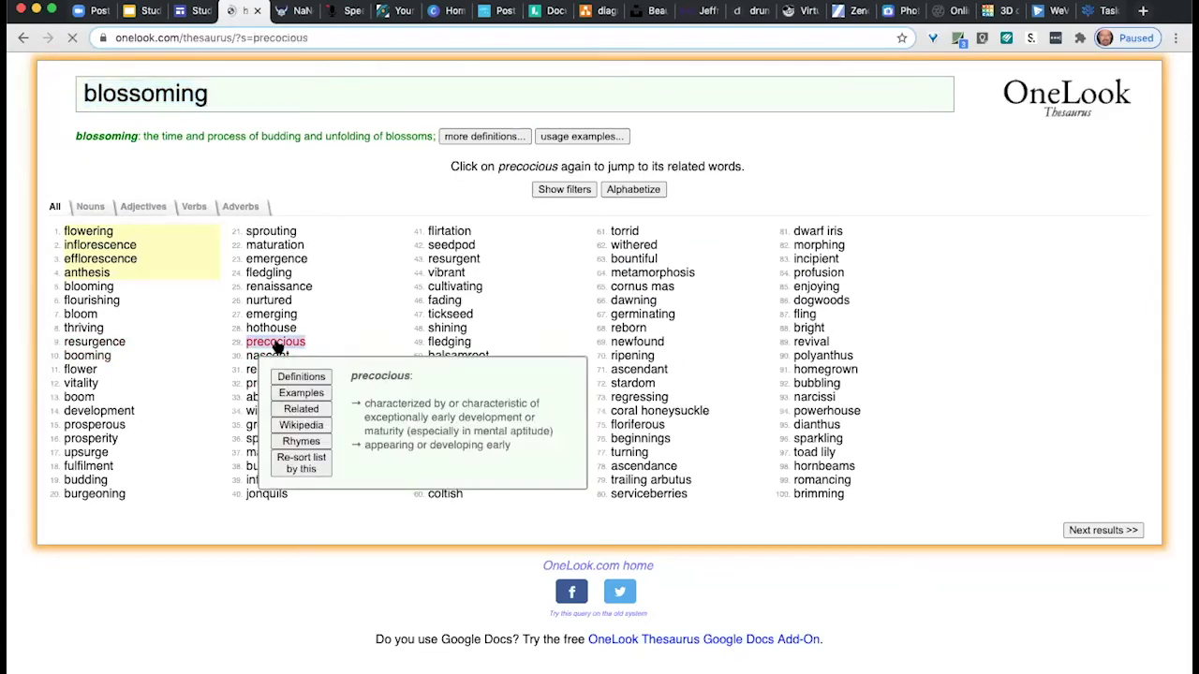
left_click(278, 345)
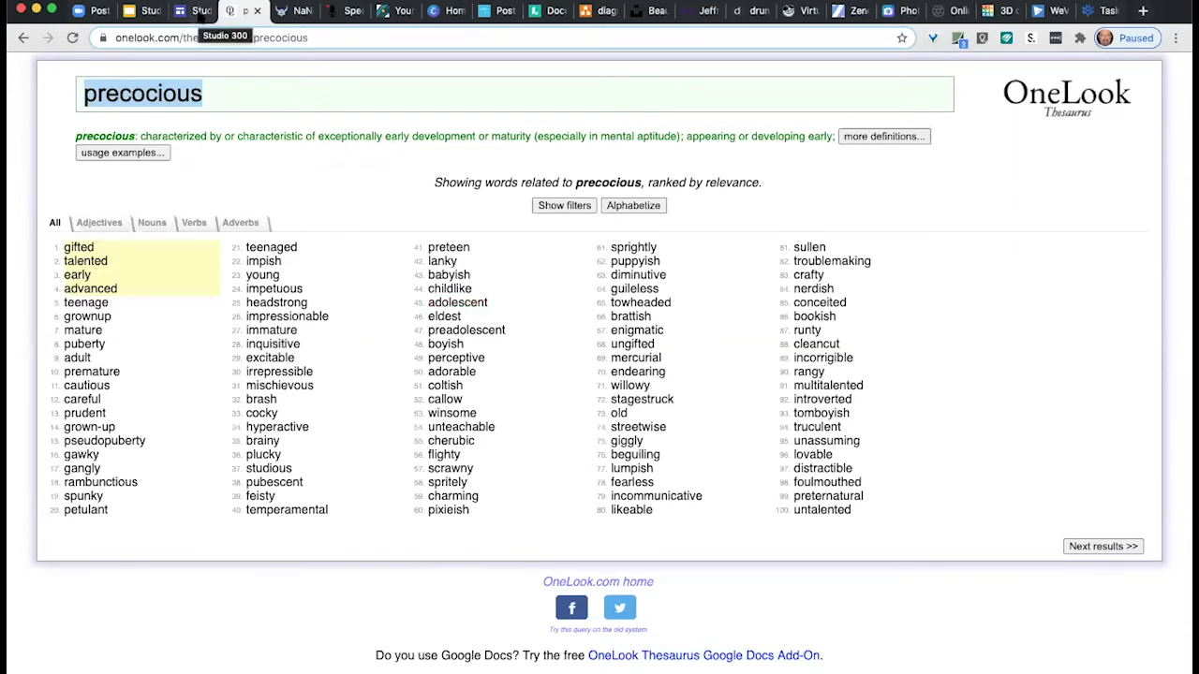
Close the OneLook, NaNoWriMo and Speechnotes tabs and return to Studio 300.
left_click(256, 10)
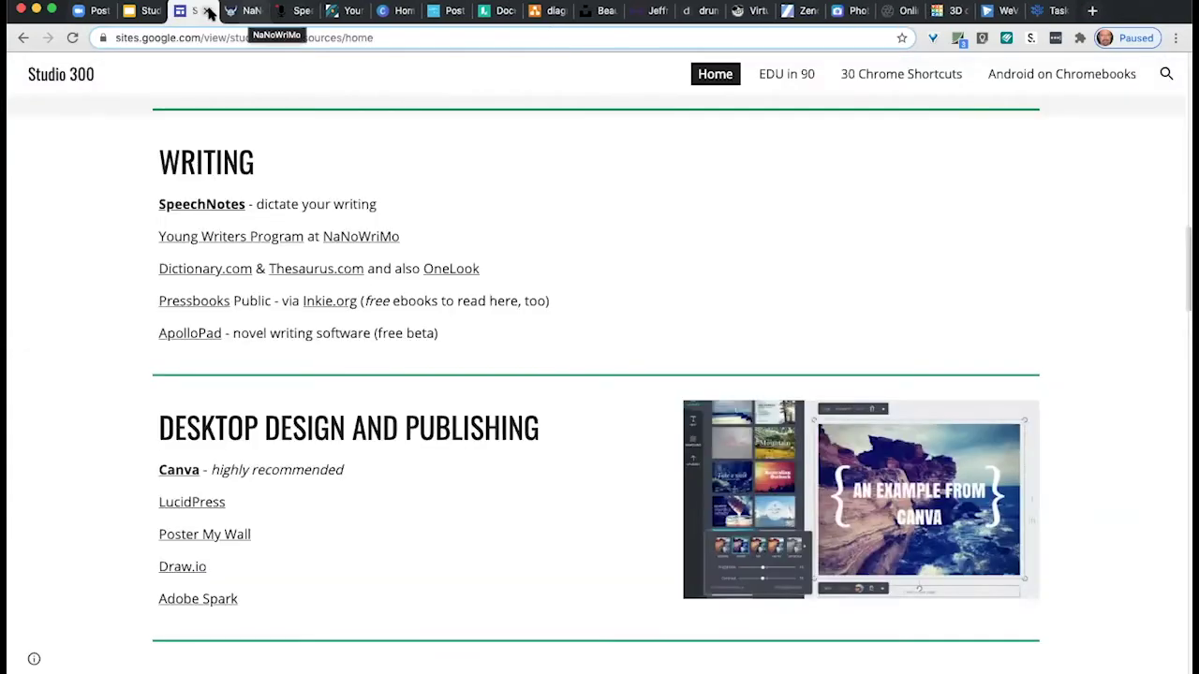
left_click(255, 12)
left_click(256, 11)
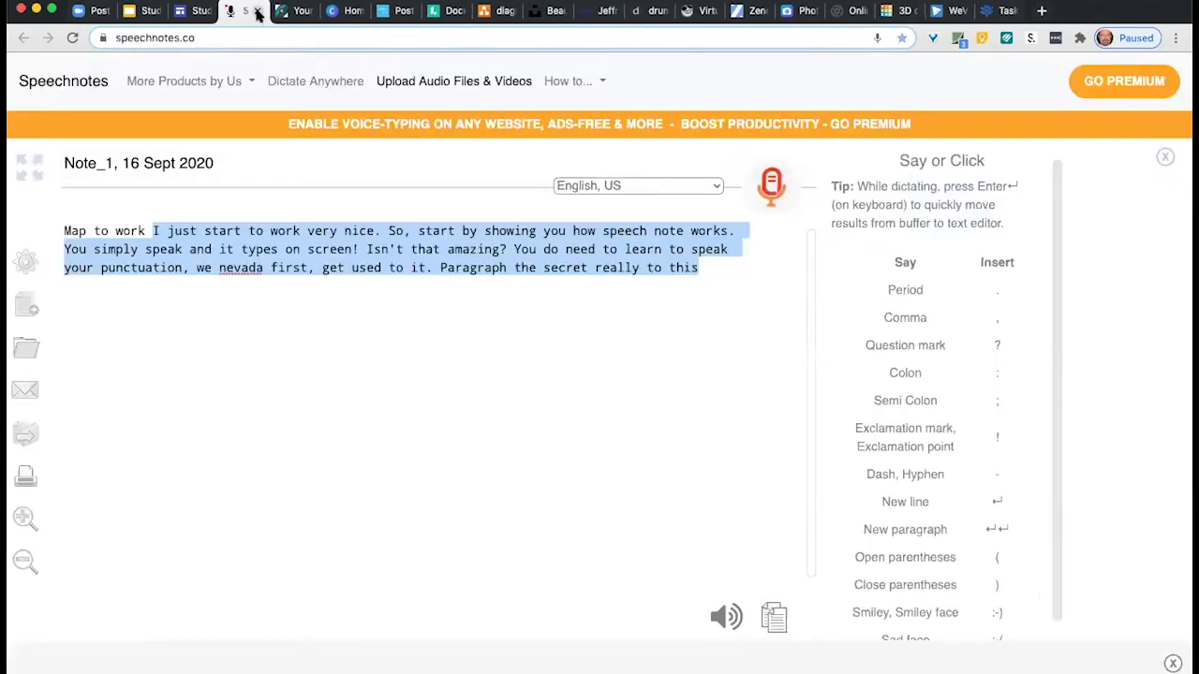
key("super+w")
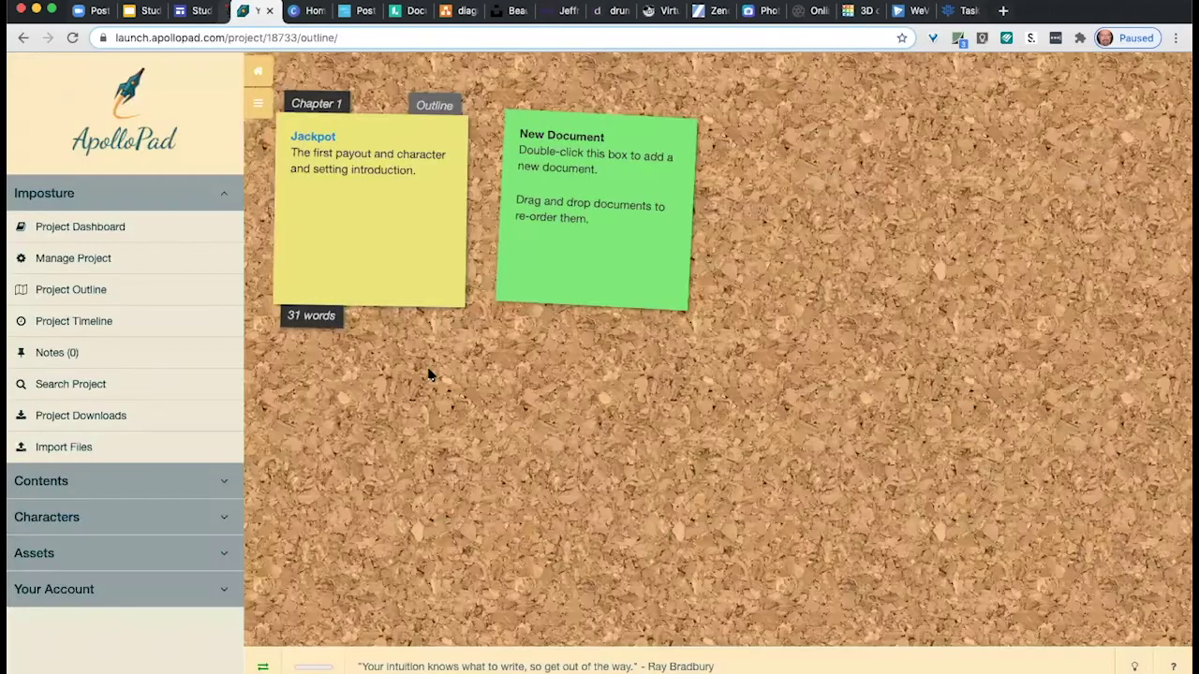
key("ctrl+shift+Tab")
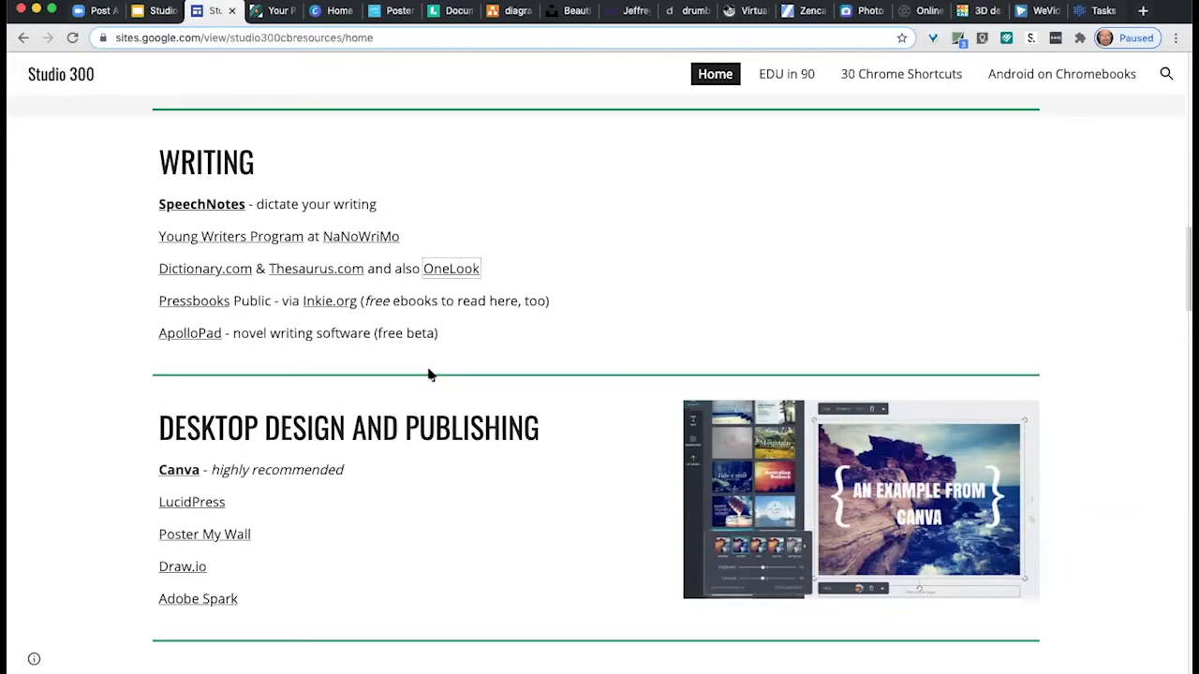
Open Pressbooks, browse Inkie.org's E-Books For All Readers page, then return to Studio 300.
left_click(198, 303)
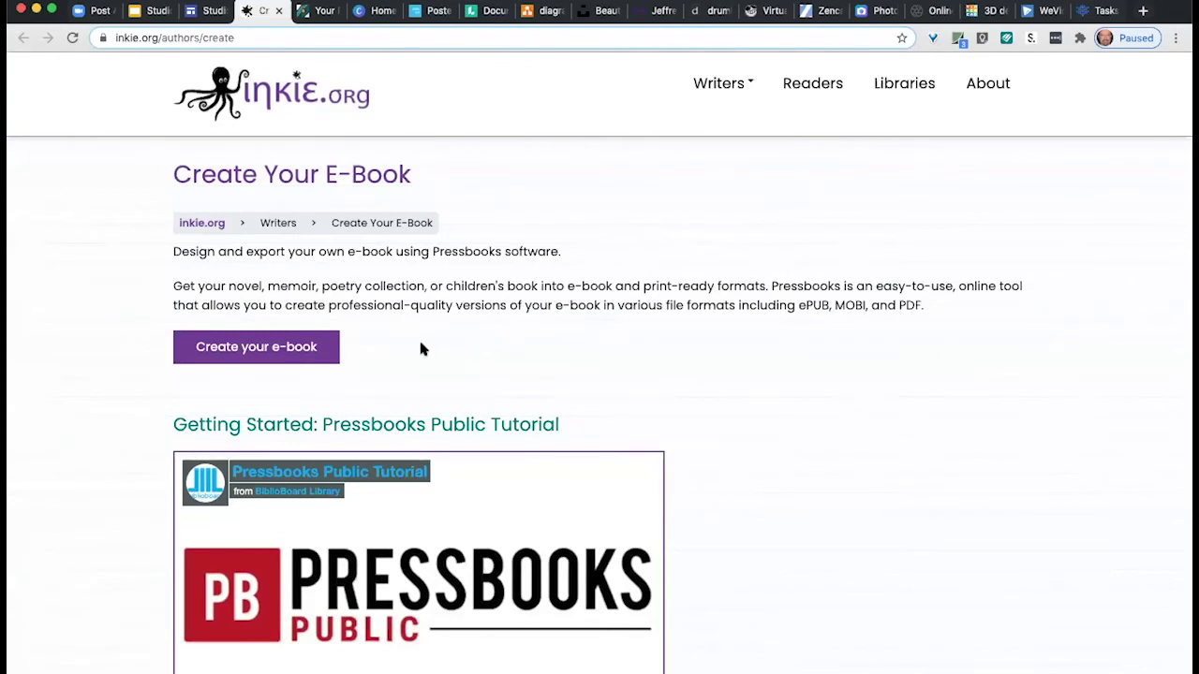
left_click(807, 91)
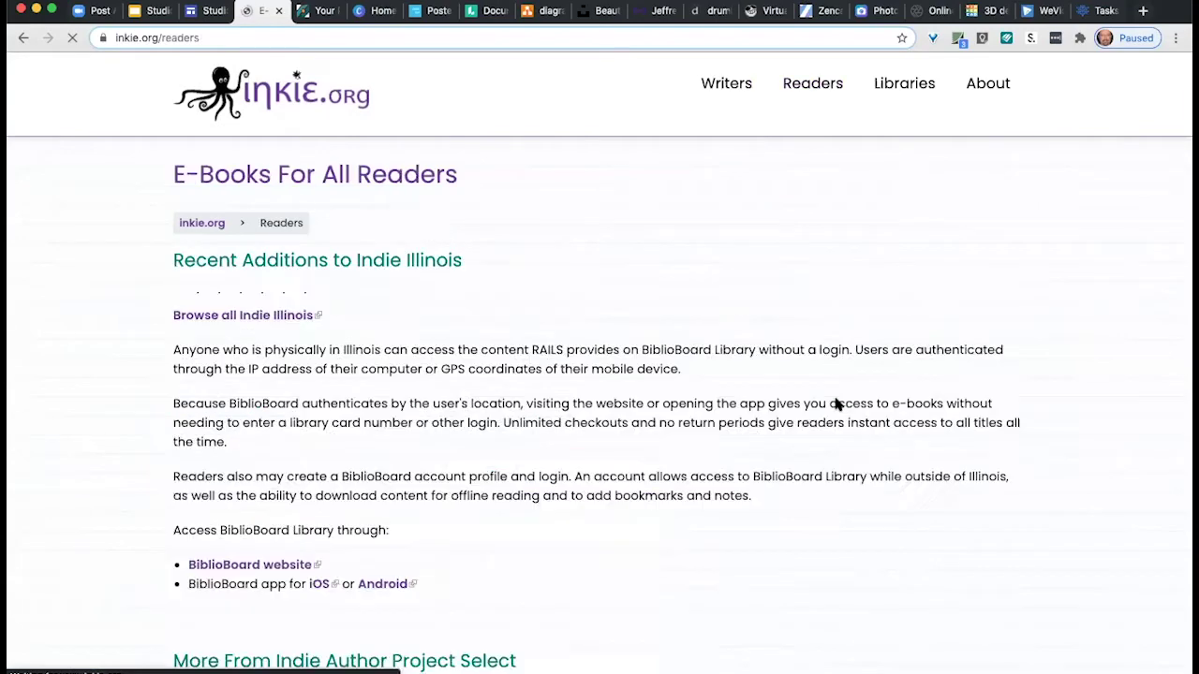
scroll(722, 459, "down", 4)
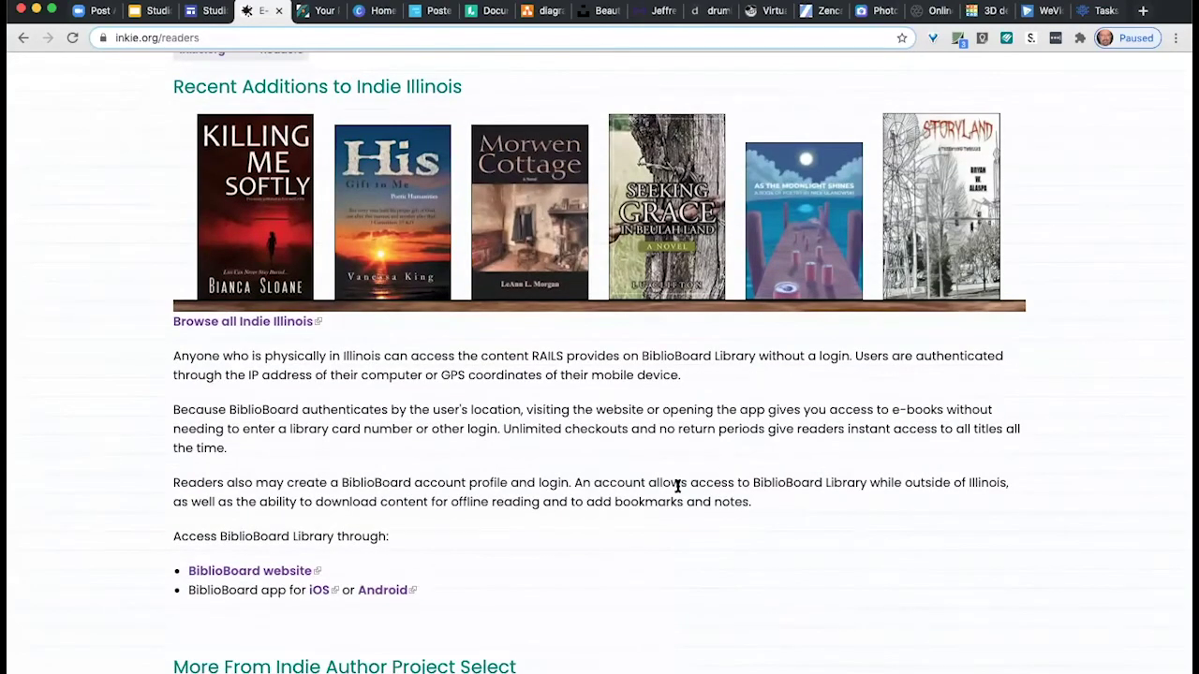
scroll(678, 488, "up", 4)
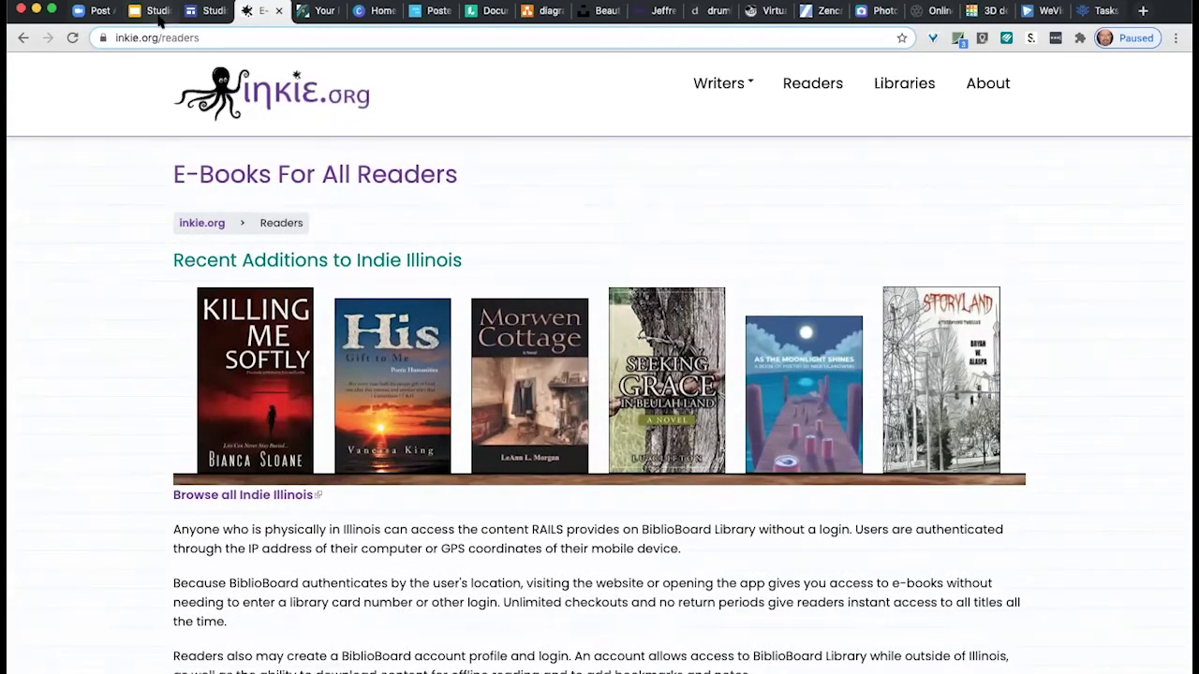
left_click(202, 13)
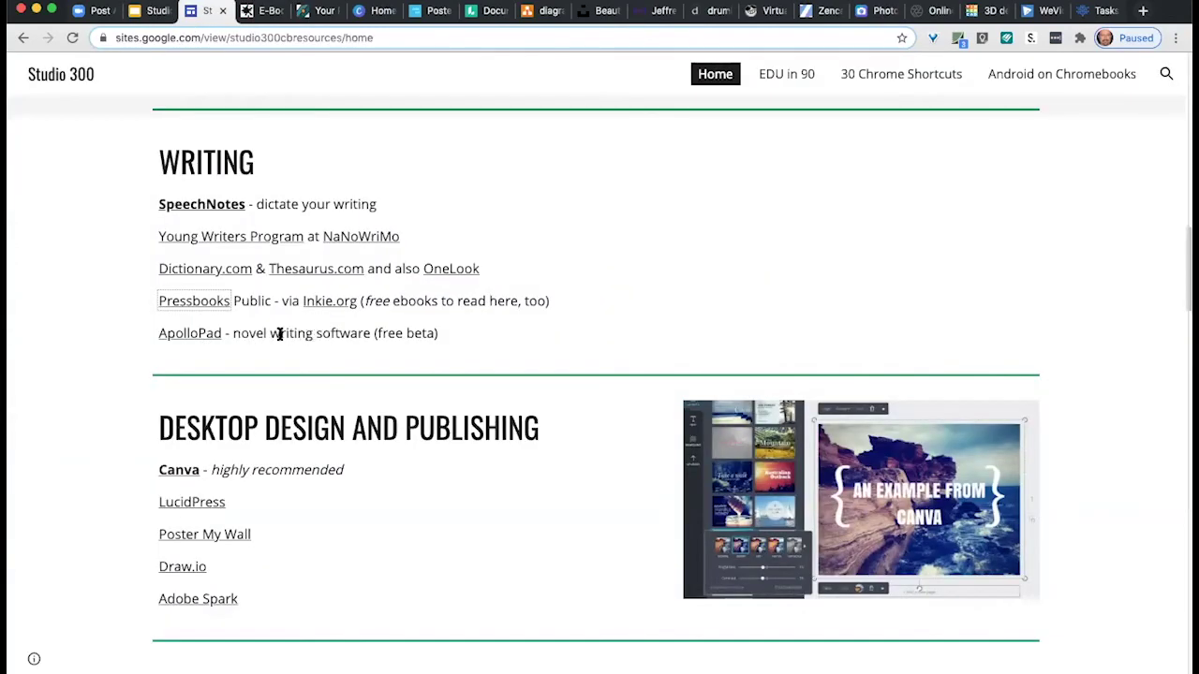
Highlight part of the ApolloPad description, close the Inkie.org e-book tab, and switch to ApolloPad.
left_click_drag(241, 335, 324, 337)
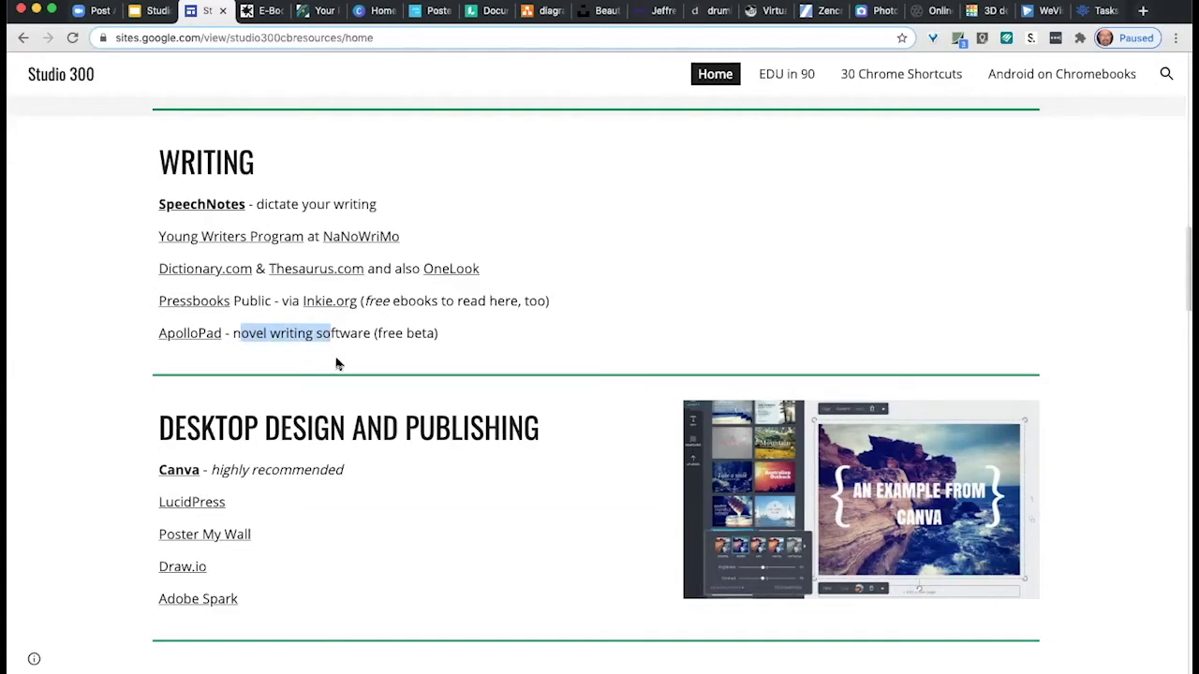
left_click(335, 362)
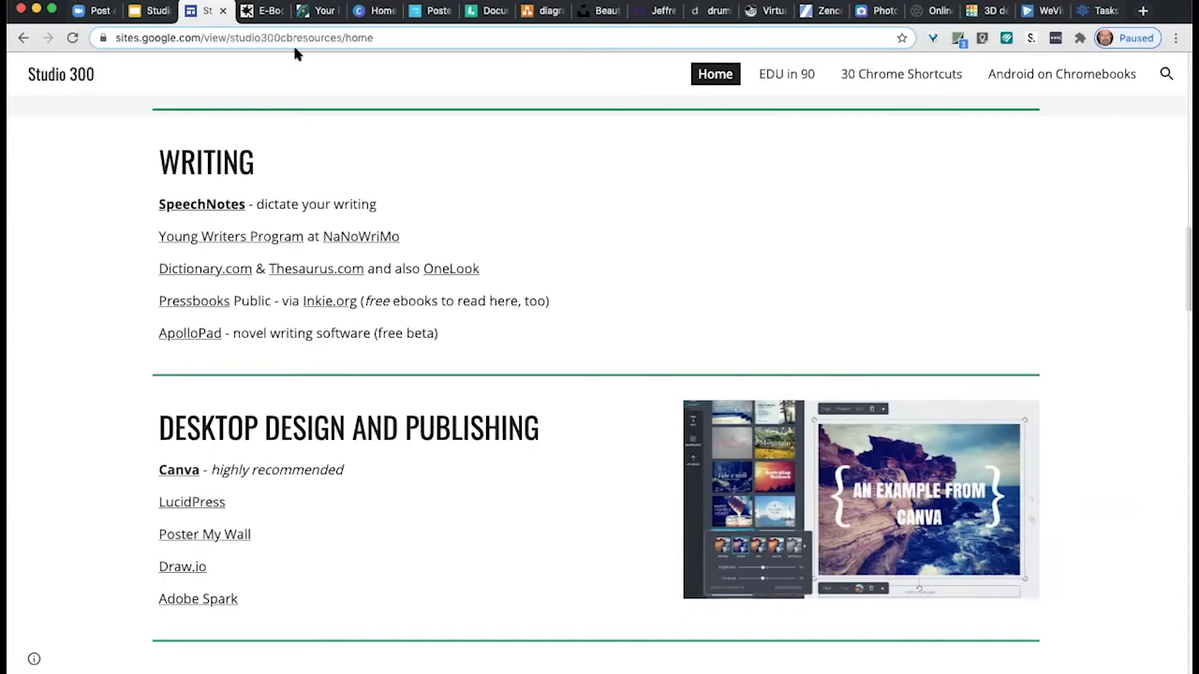
left_click(270, 11)
left_click(282, 10)
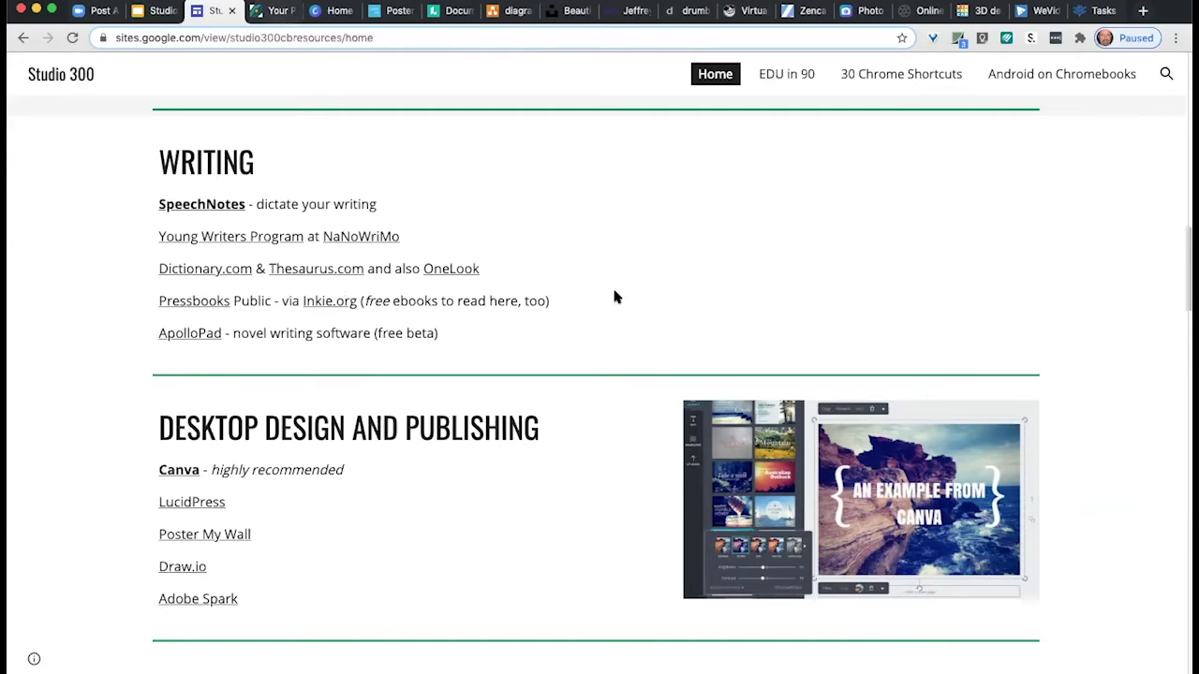
key("ctrl+Tab")
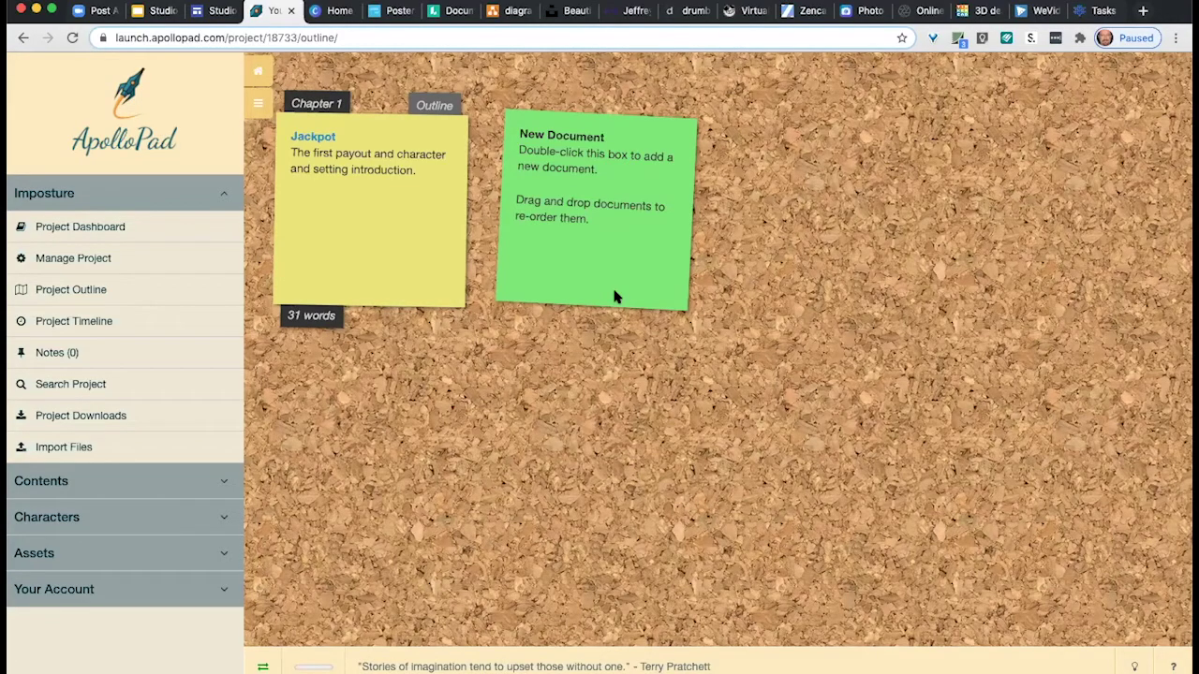
left_click_drag(615, 297, 468, 427)
left_click(487, 439)
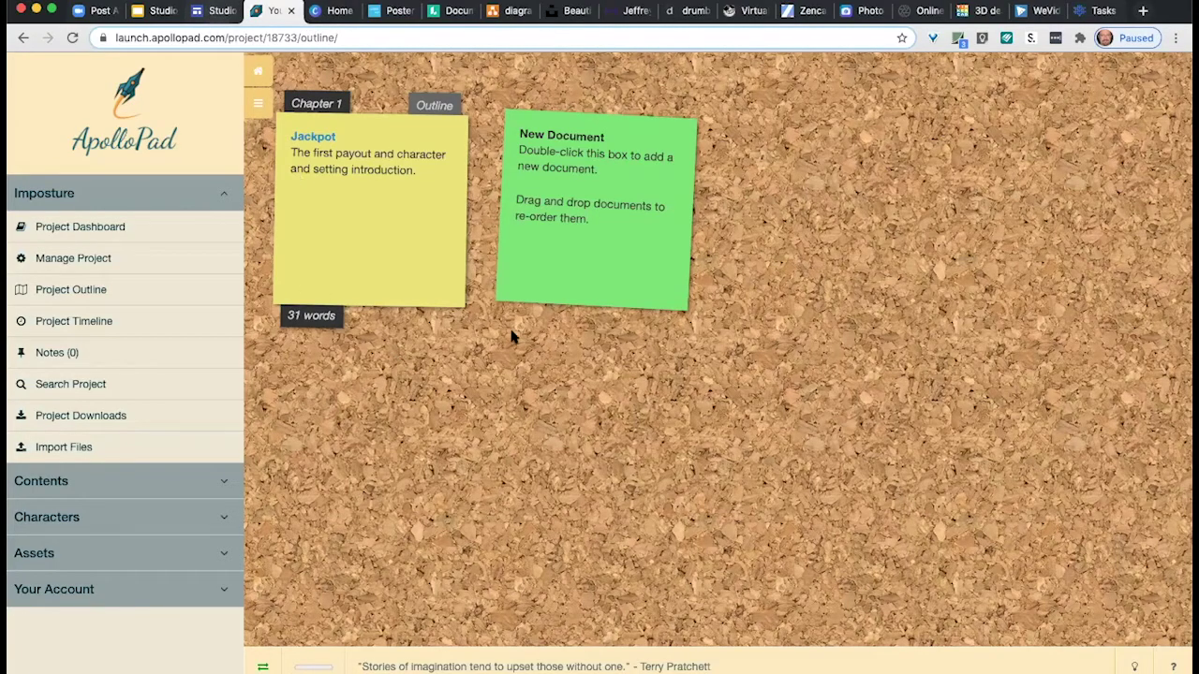
key("ctrl+shift+Tab")
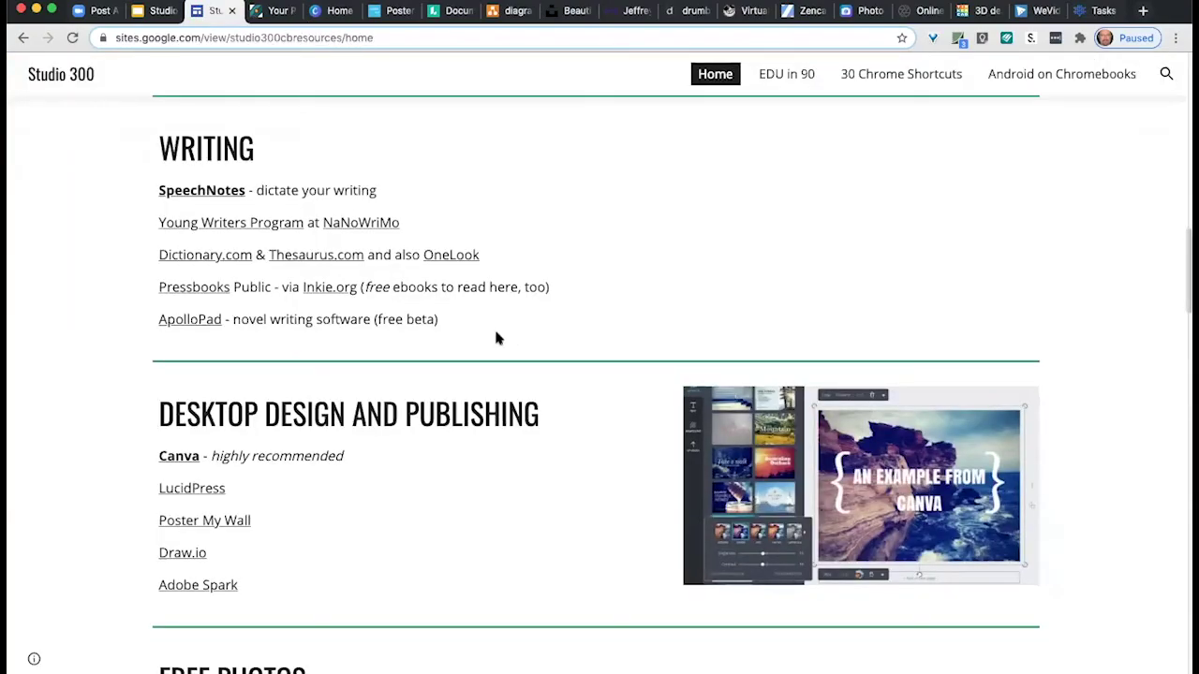
Scroll the Studio 300 page down to the Desktop Design and Publishing tools.
scroll(497, 342, "down", 5)
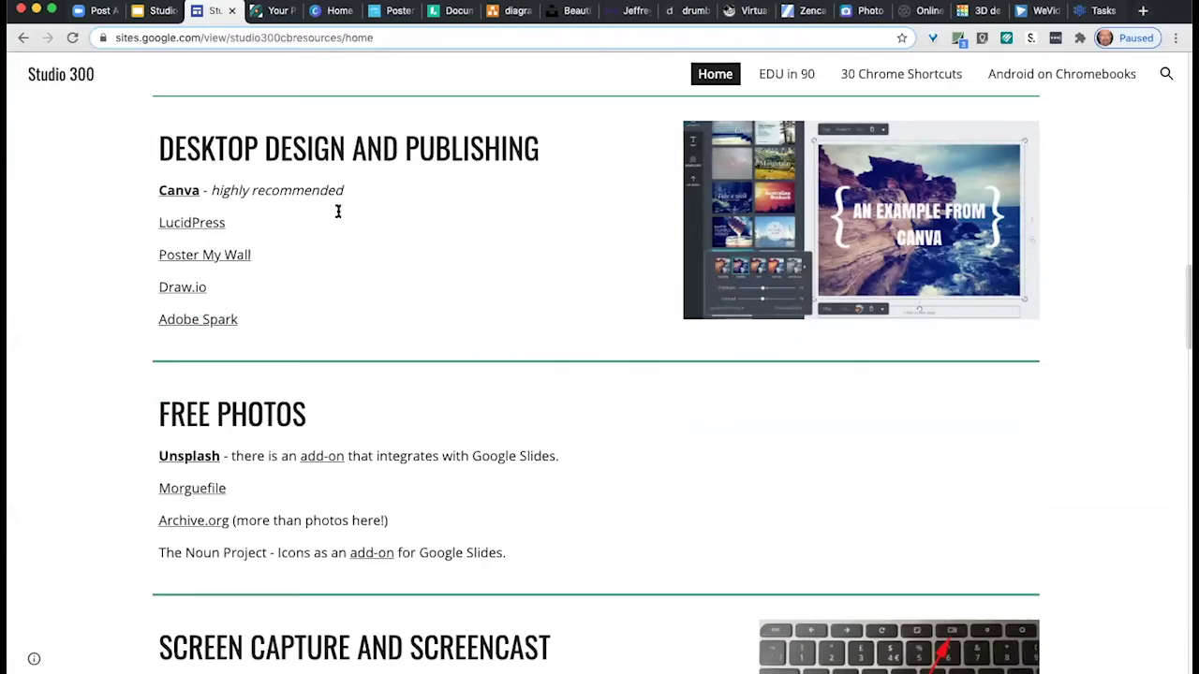
On the Canva home page, pick the Book Cover tile in the Recommended row to start an eBook design.
left_click(321, 11)
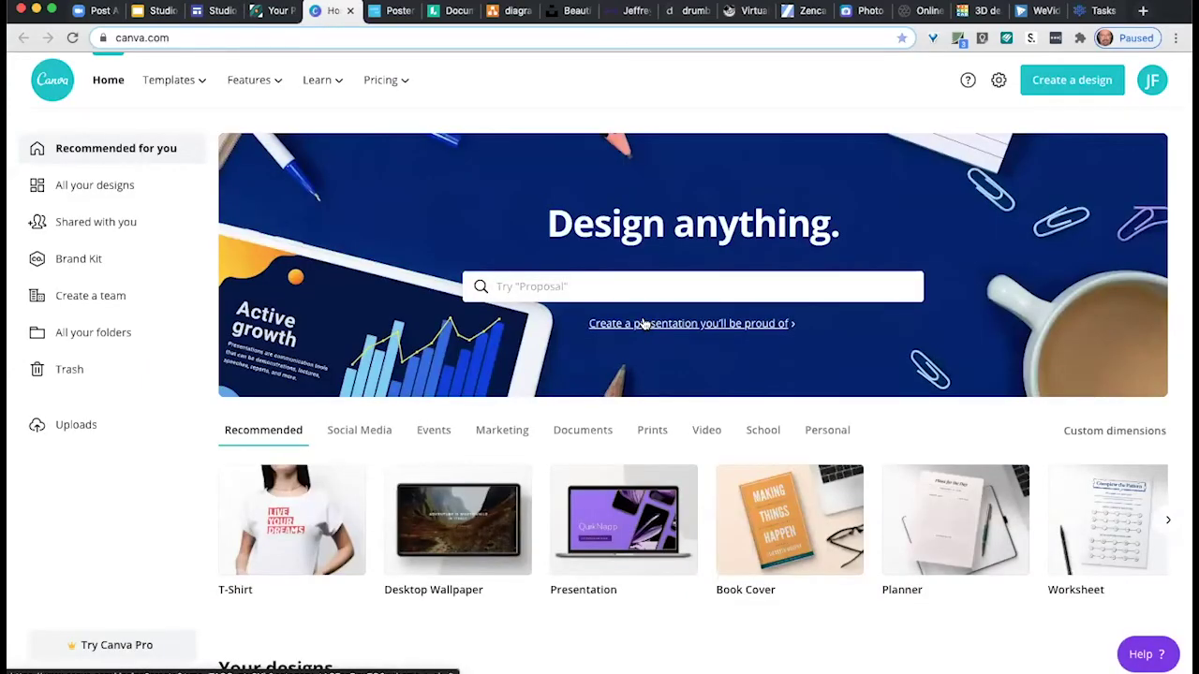
scroll(627, 344, "down", 2)
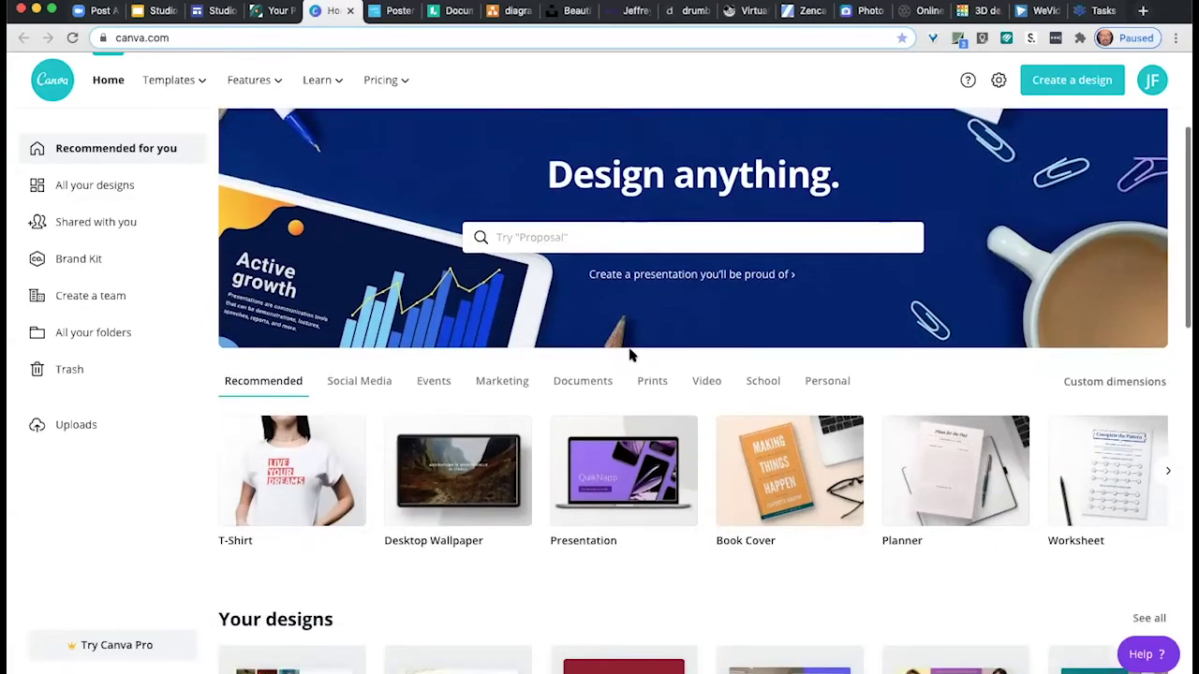
scroll(631, 356, "down", 2)
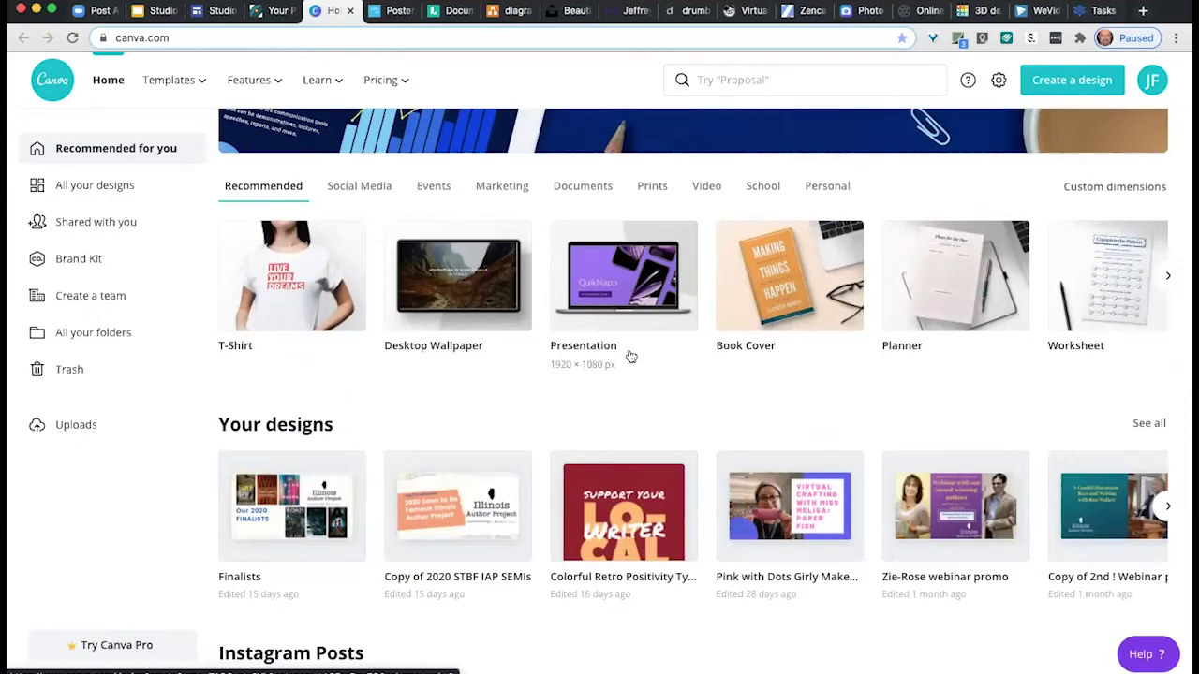
scroll(631, 359, "up", 3)
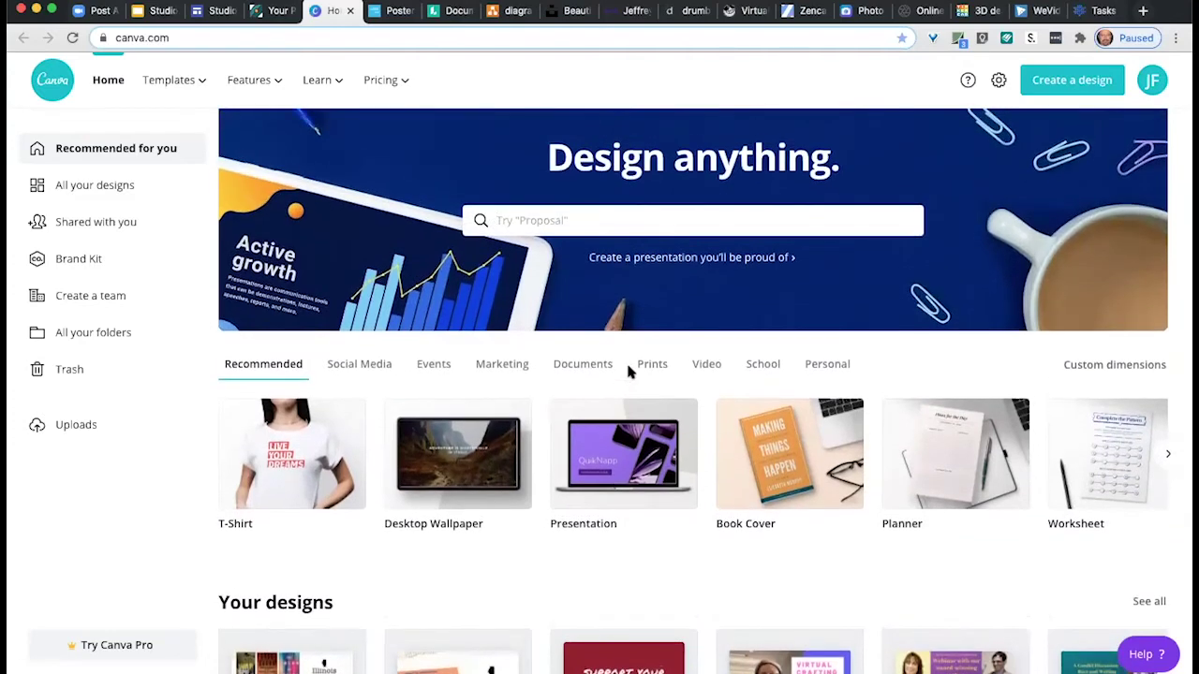
scroll(629, 370, "down", 3)
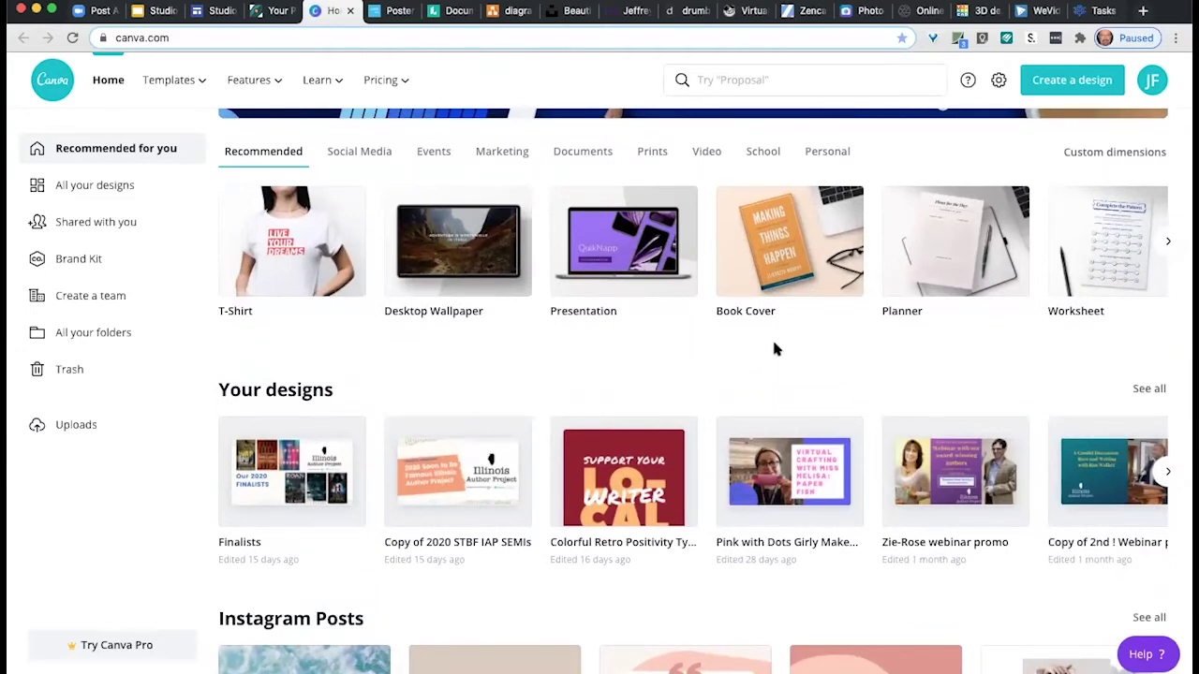
left_click(776, 259)
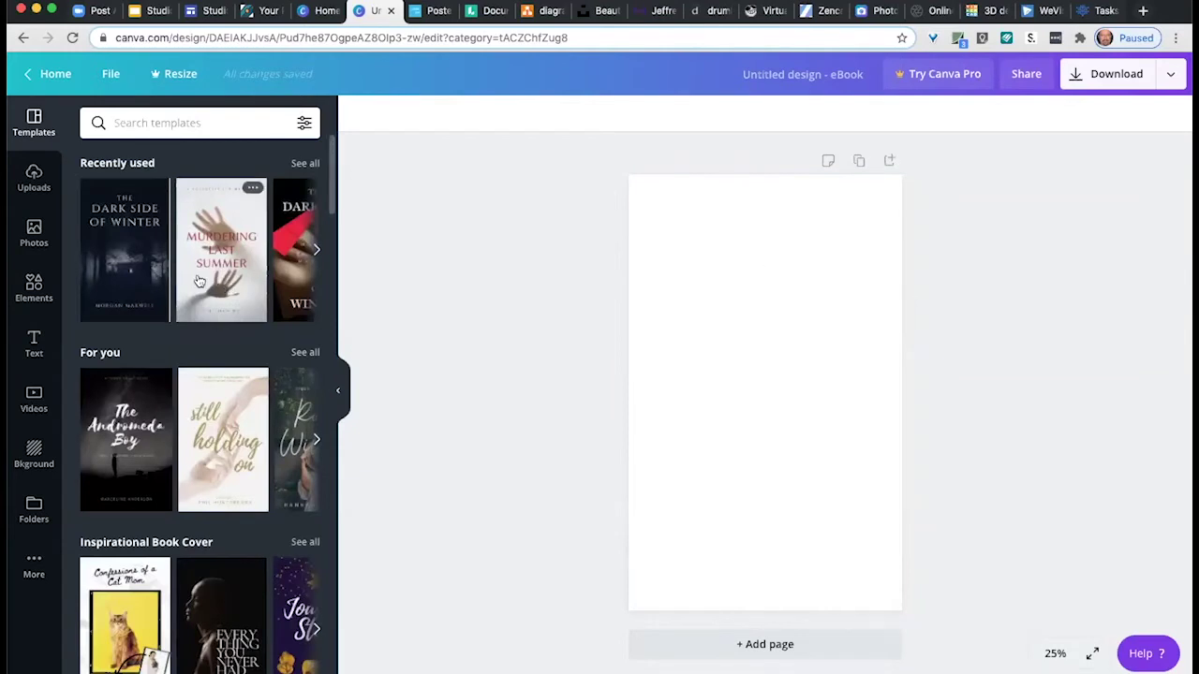
Browse past the Romance Book Cover templates and apply the Don't Go There thriller template.
scroll(206, 281, "down", 3)
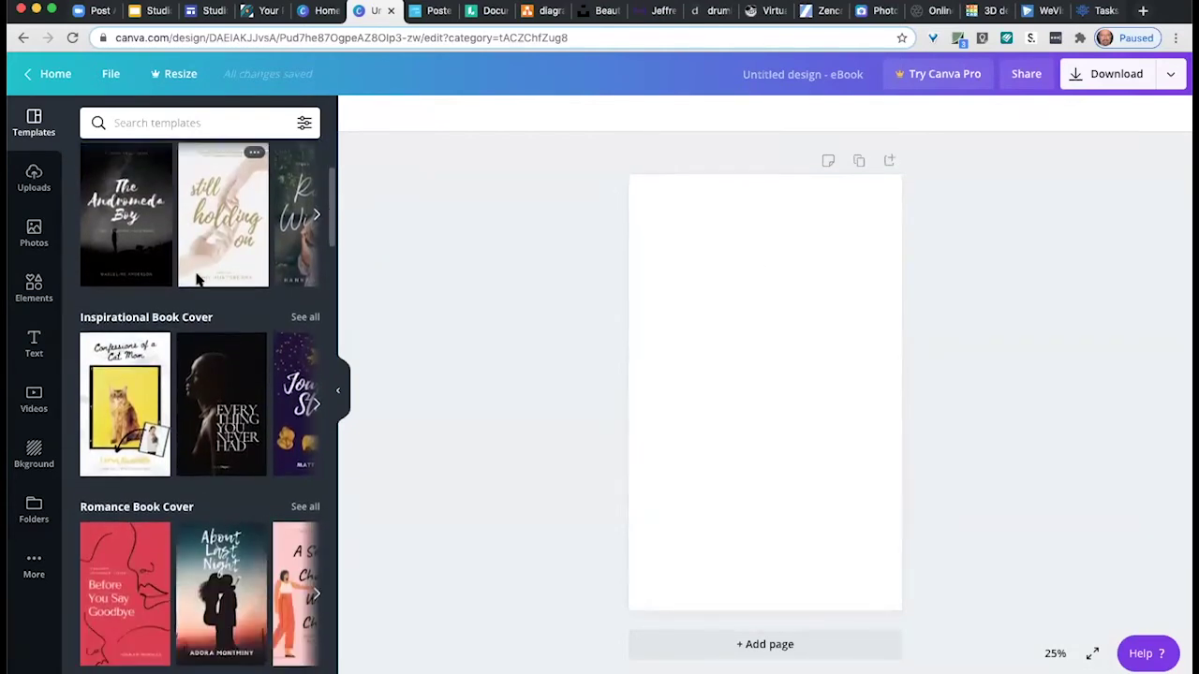
scroll(197, 279, "down", 4)
scroll(197, 279, "down", 2)
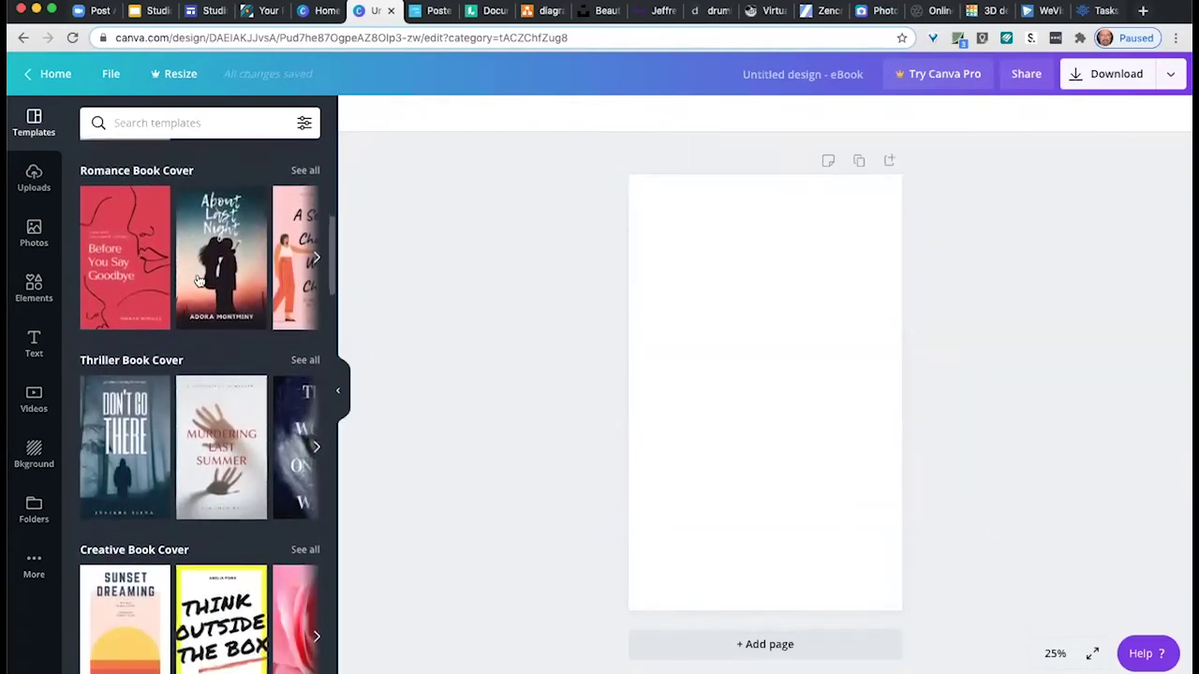
left_click(318, 251)
left_click(317, 251)
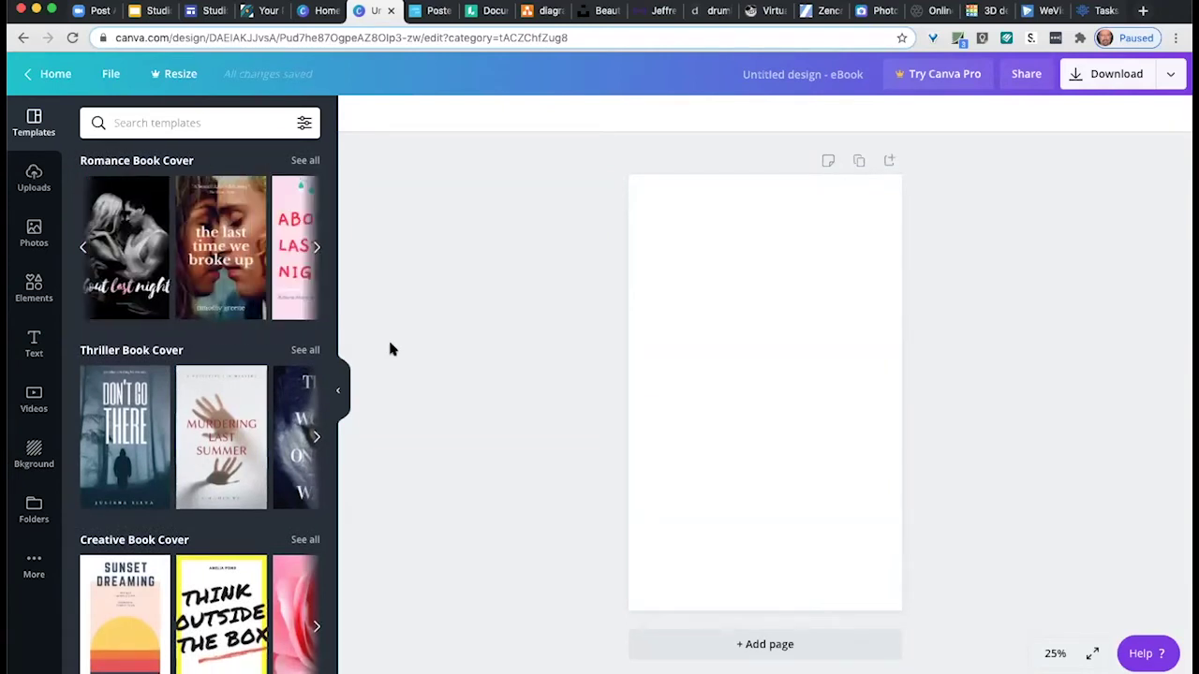
left_click(133, 451)
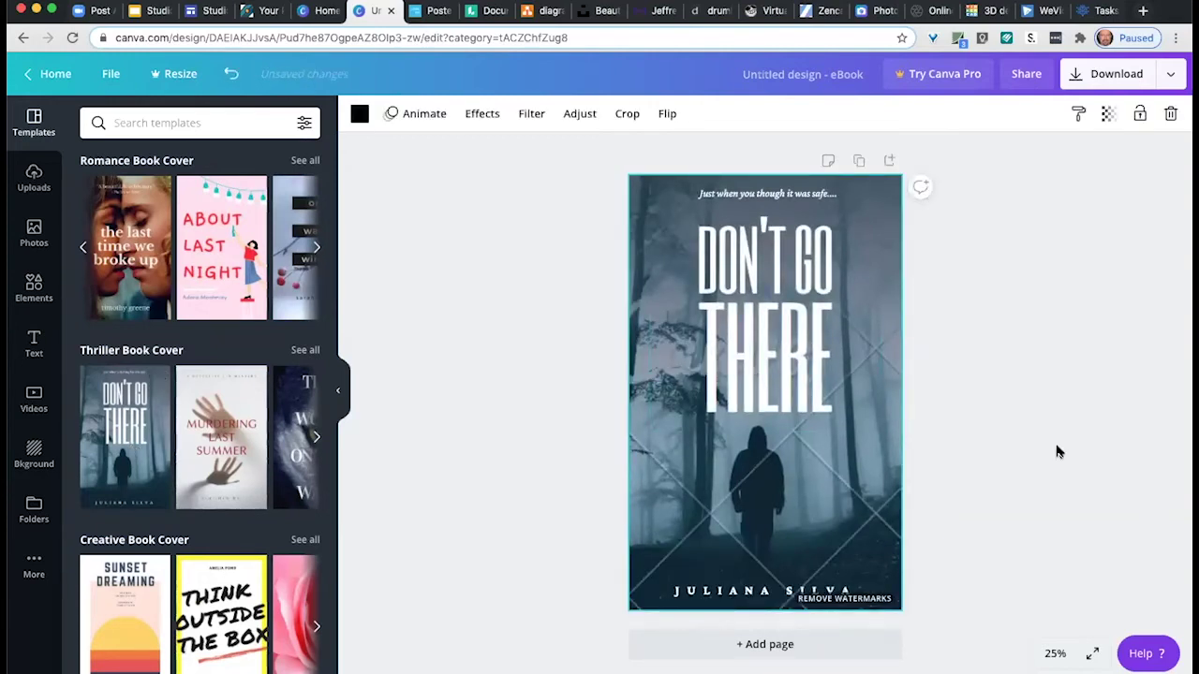
Replace the title word THERE with OUTSIDE so the cover reads DON'T GO OUTSIDE.
left_click(749, 265)
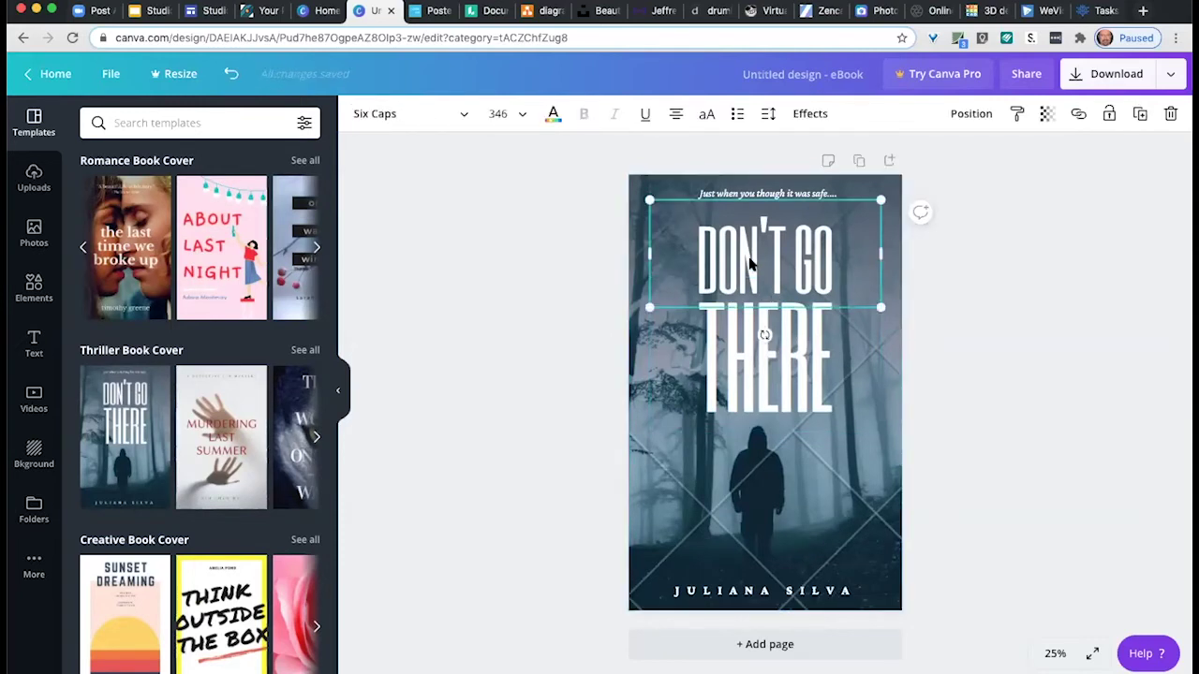
left_click(772, 333)
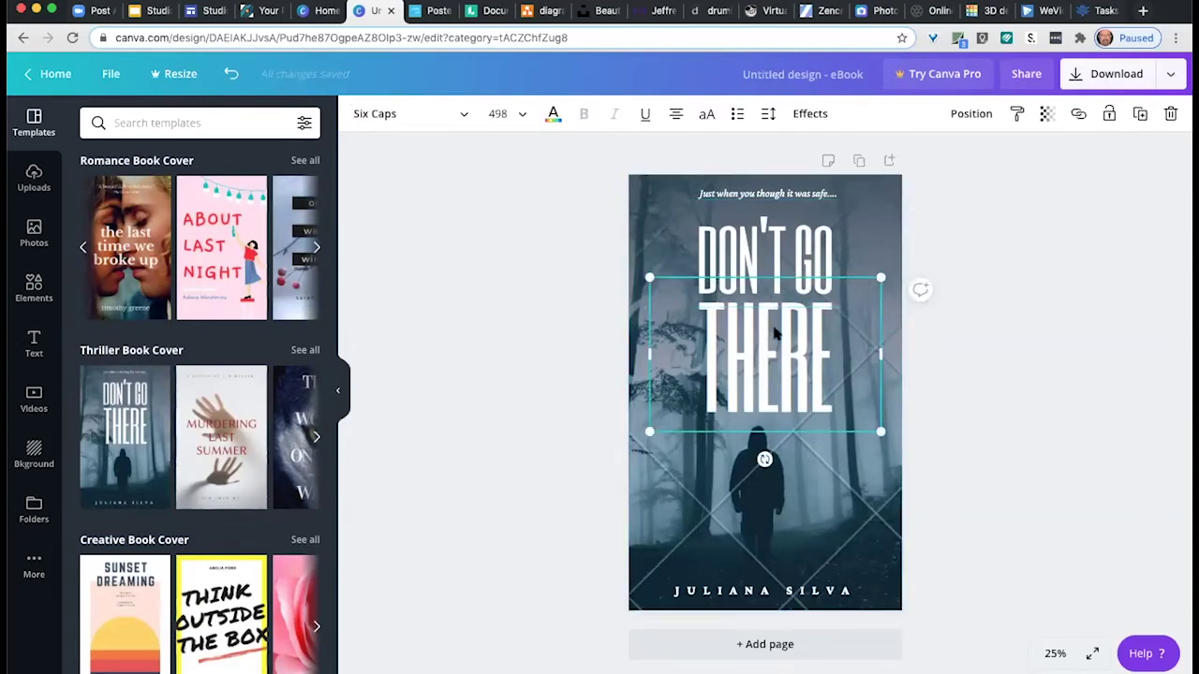
double_click(784, 335)
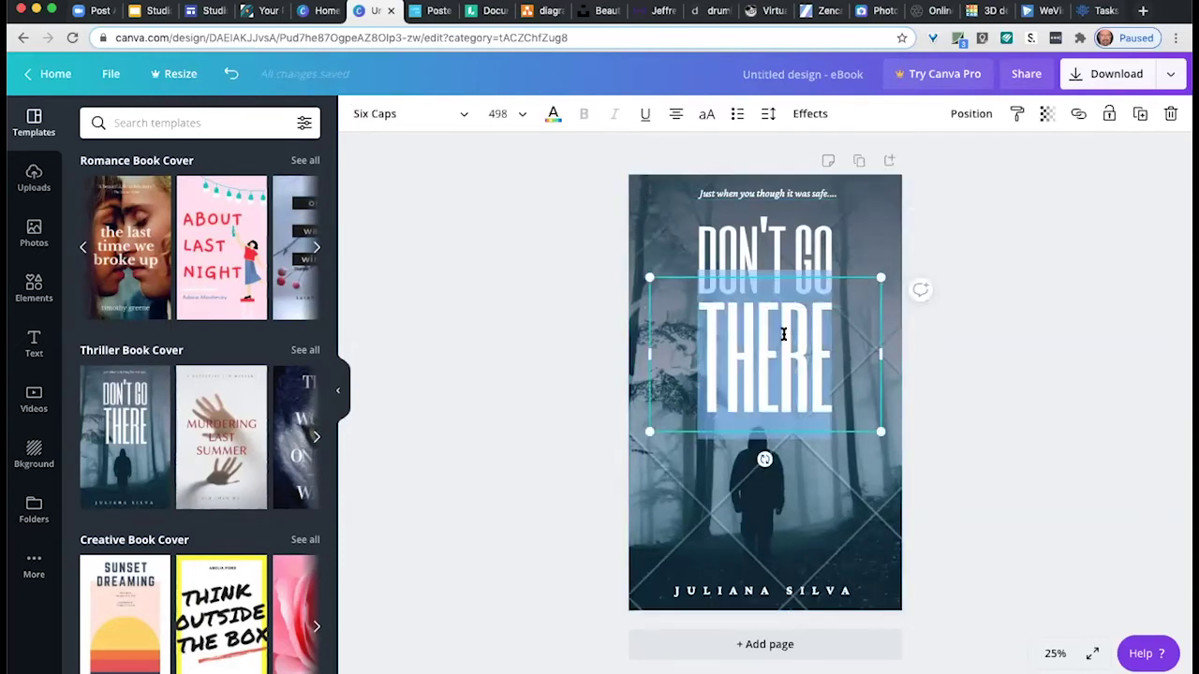
type("Outside")
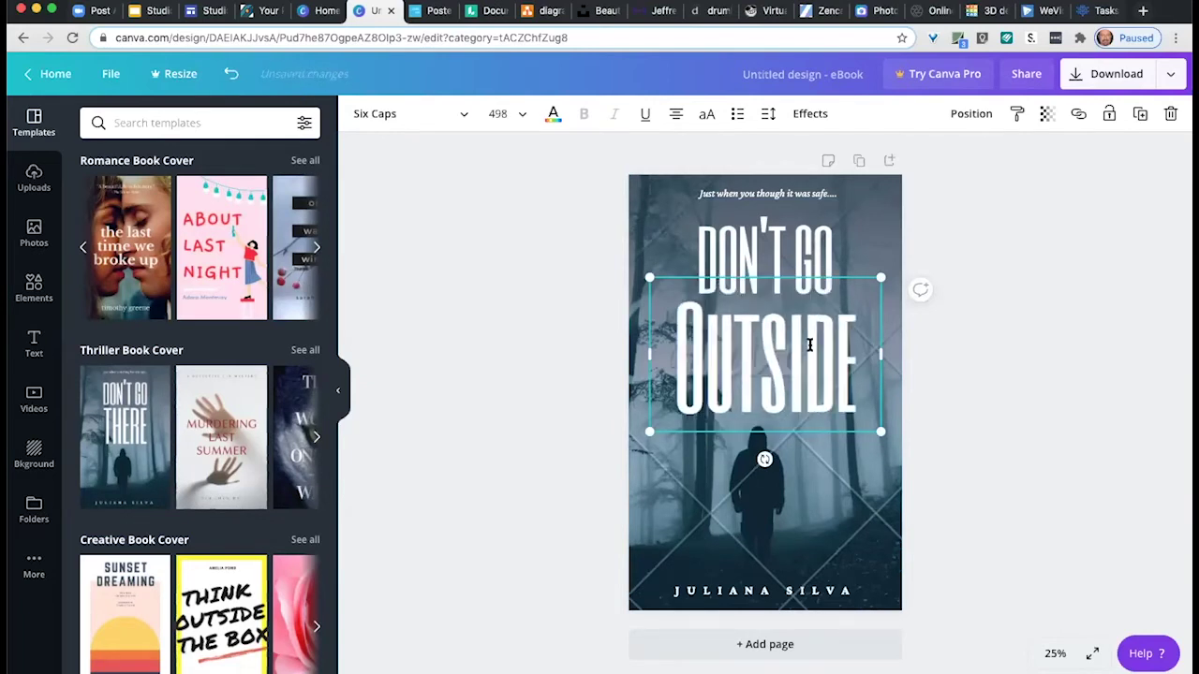
key("BackSpace")
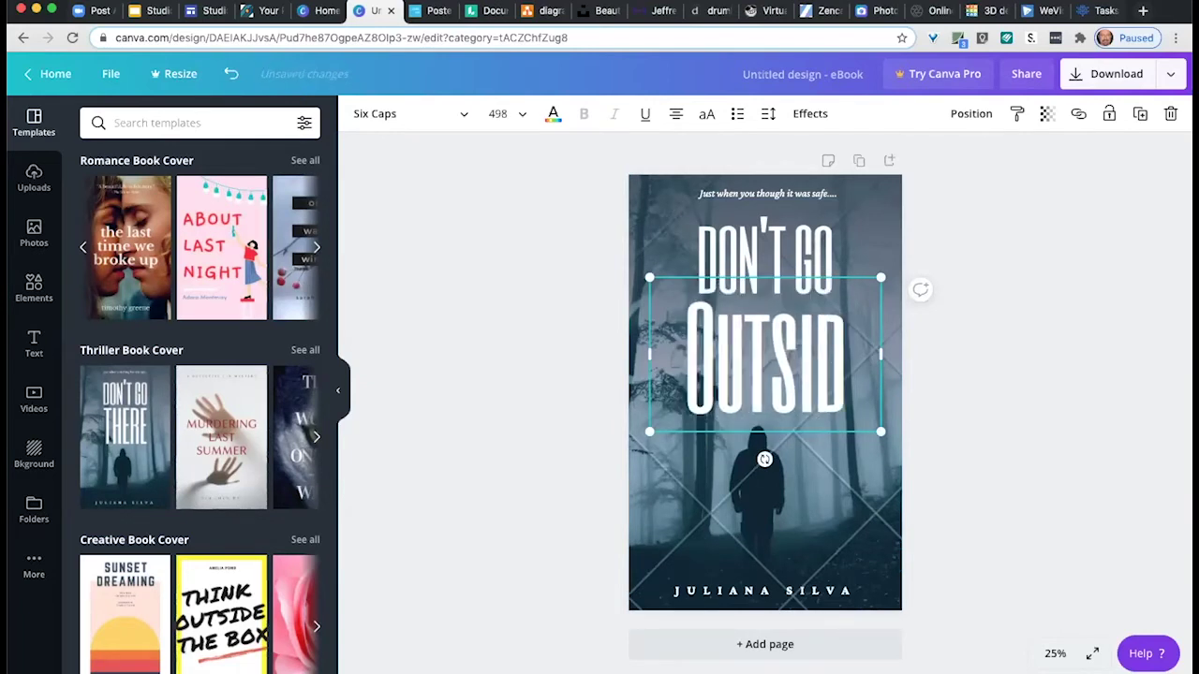
type("E")
left_click(958, 388)
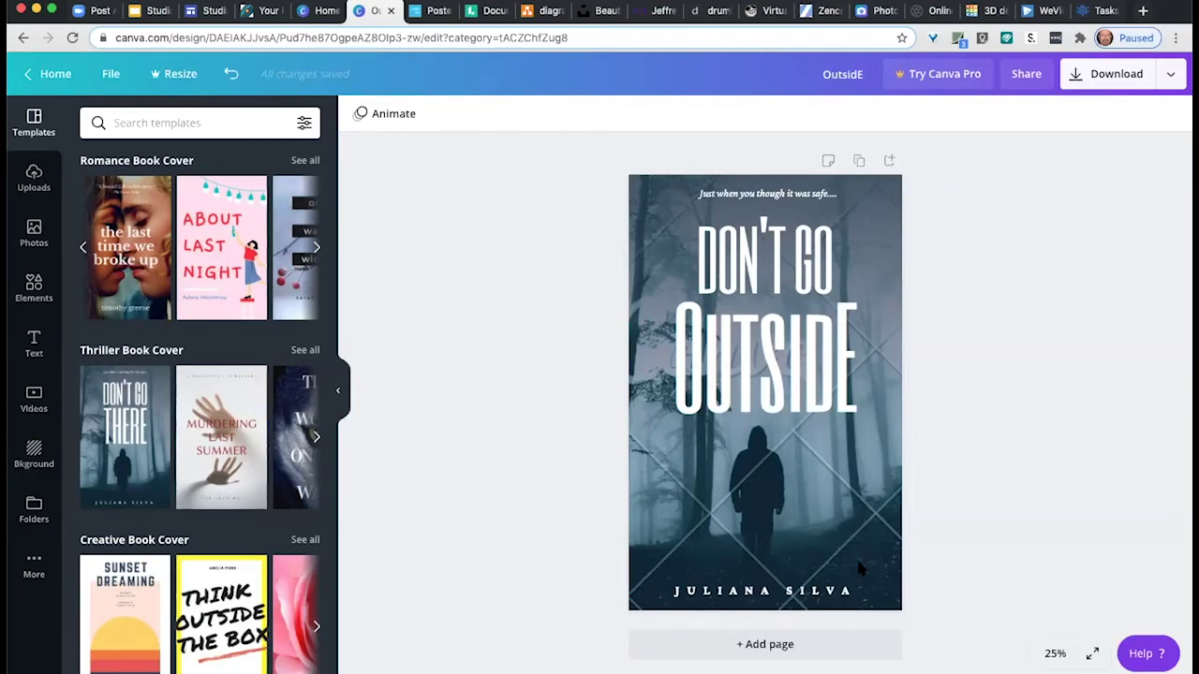
Upload a dark night-field photo to Uploads and replace the cover's author name with your own name.
left_click(34, 178)
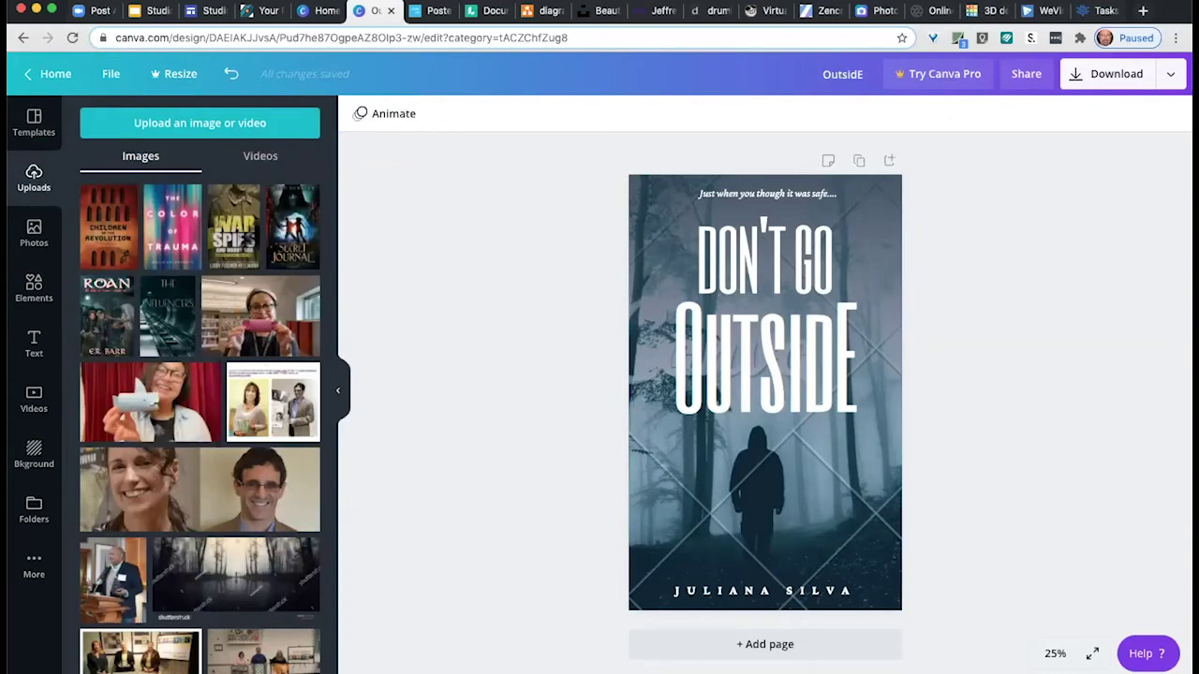
left_click_drag(656, 254, 160, 245)
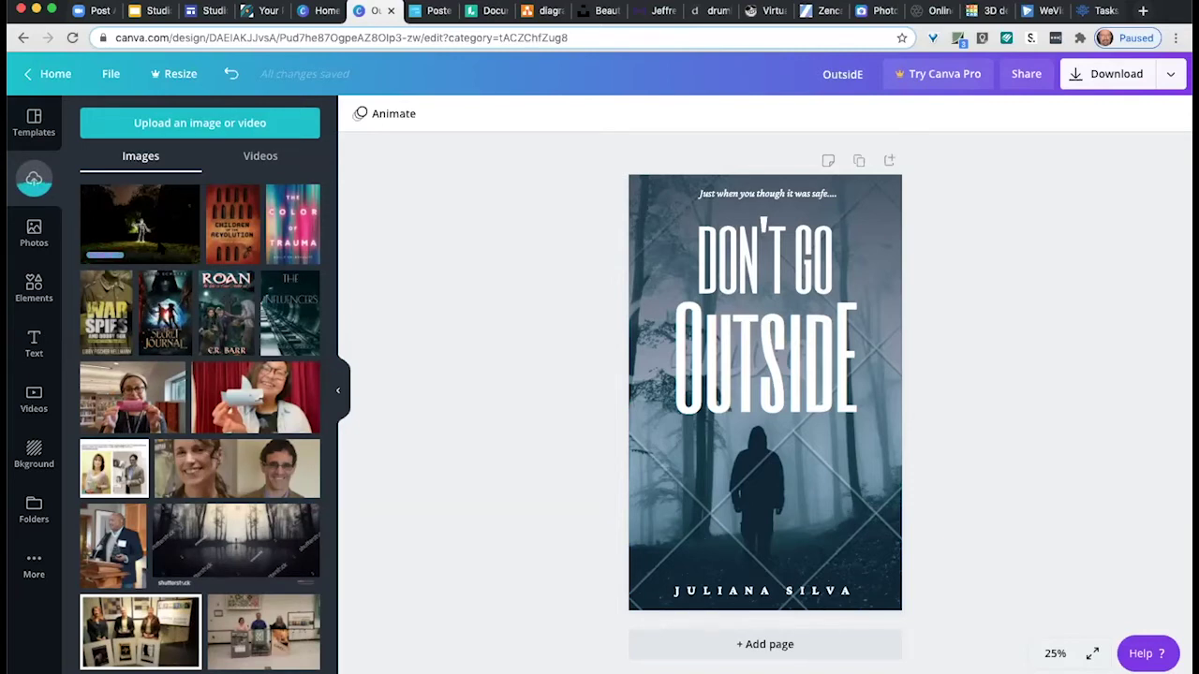
left_click(731, 592)
left_click(726, 593)
type("a")
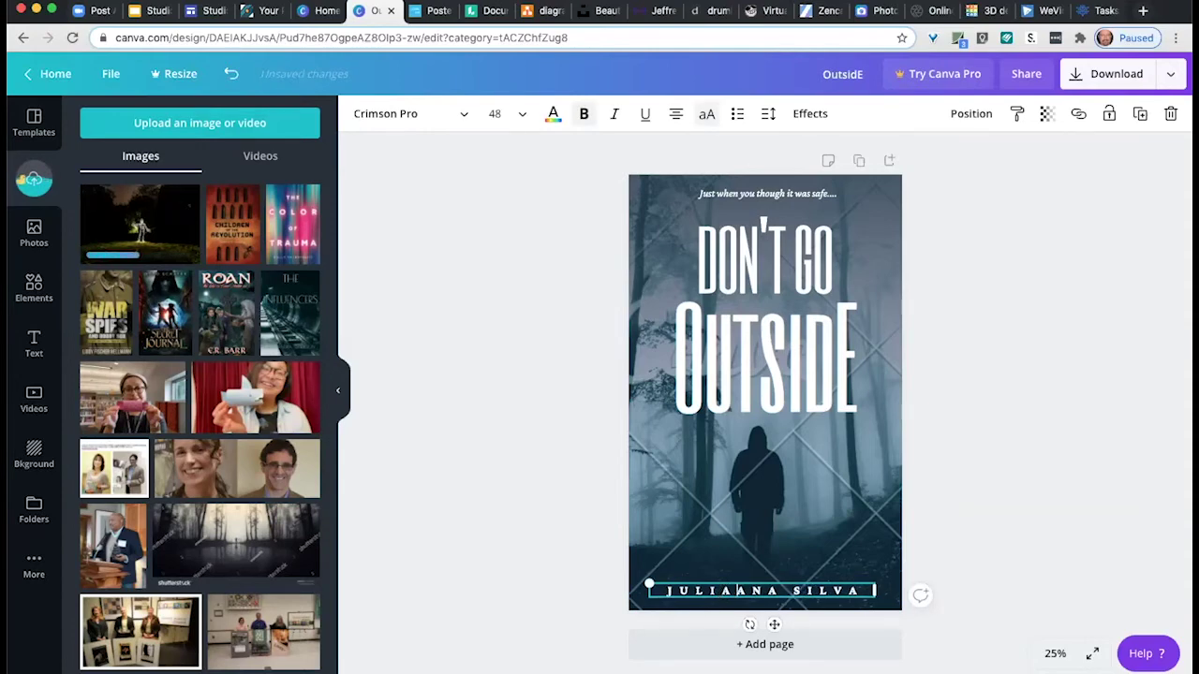
key("super+a")
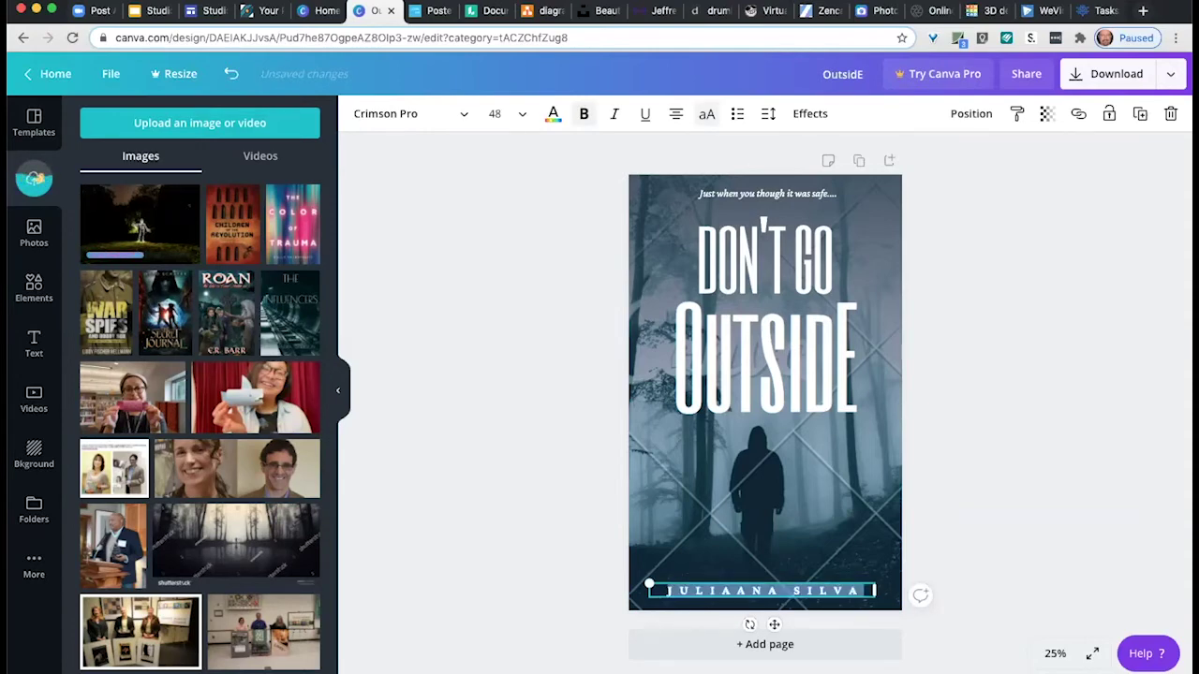
type("Jeffrey Fisher")
left_click(494, 305)
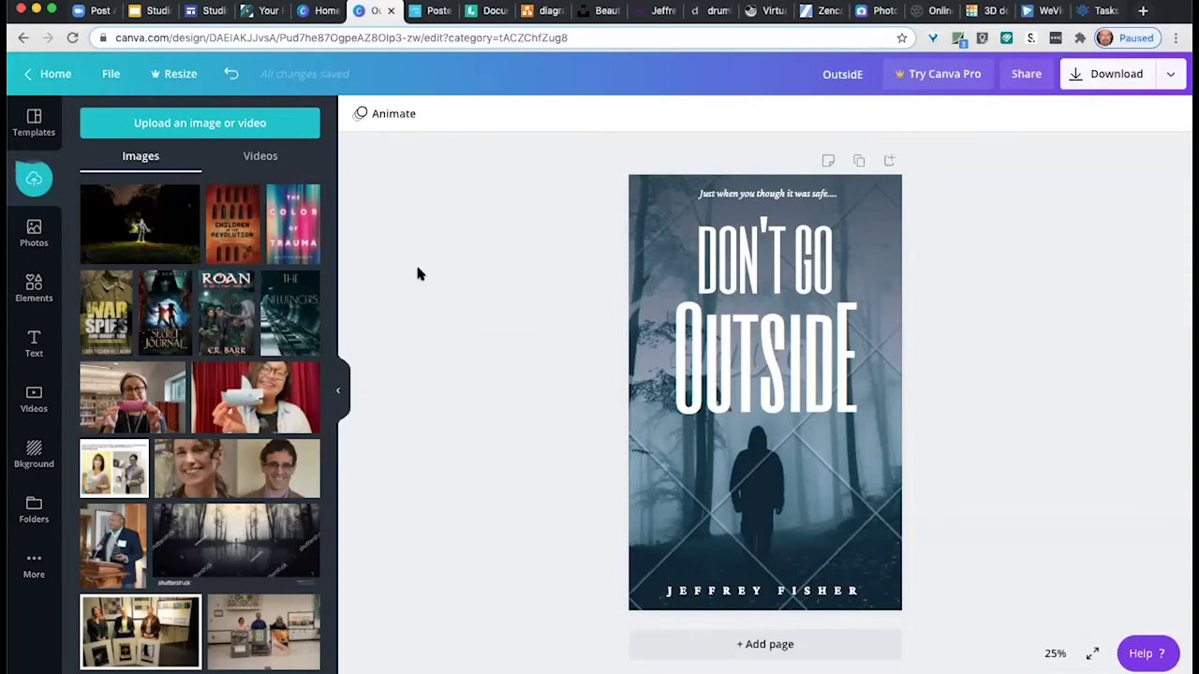
Make the uploaded skeleton photo the cover background and move OUTSIDE down beneath the glowing figure.
left_click_drag(94, 201, 712, 469)
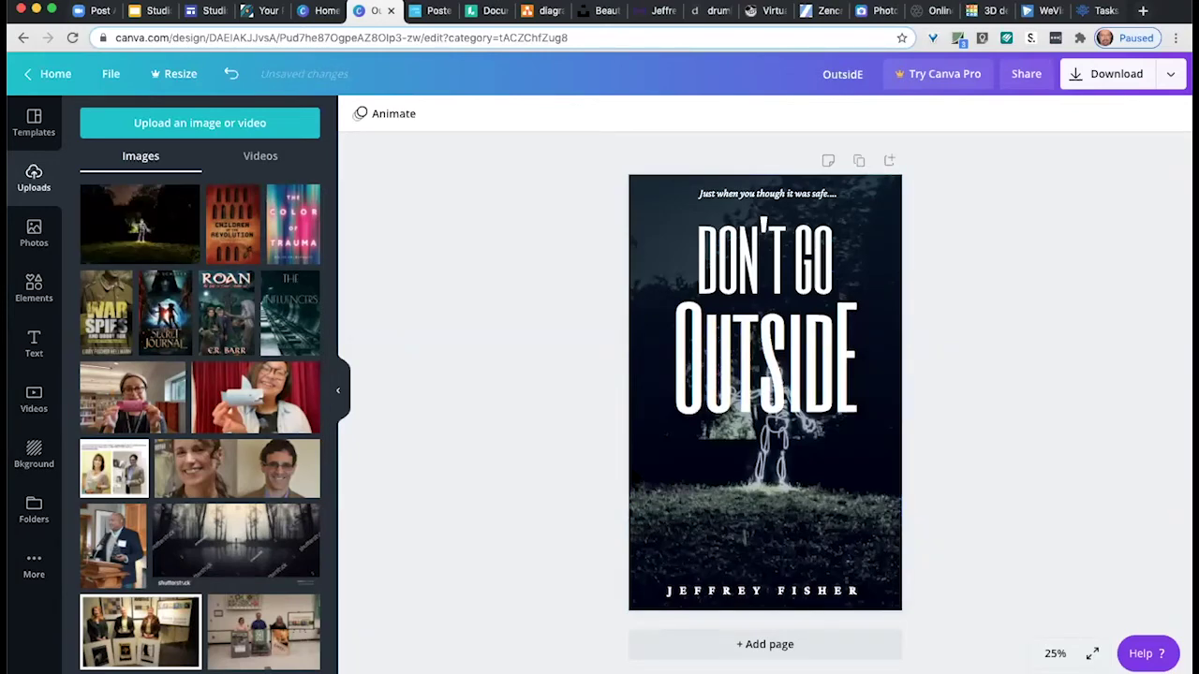
left_click(773, 378)
left_click_drag(774, 378, 781, 559)
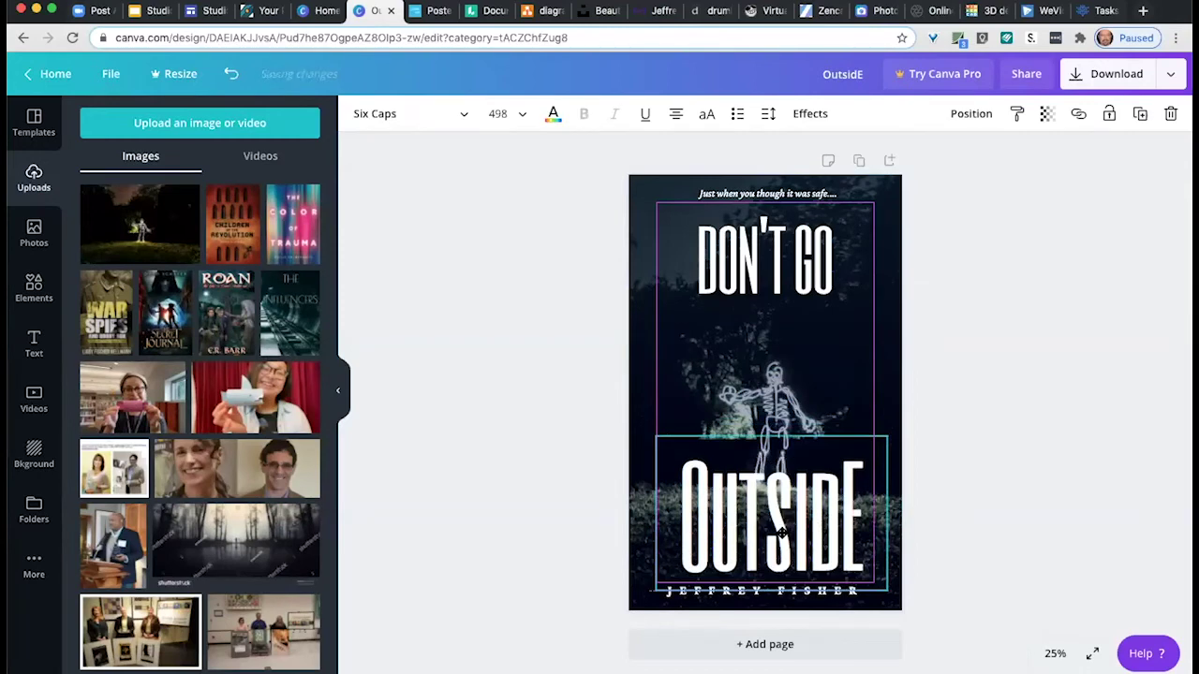
left_click(996, 507)
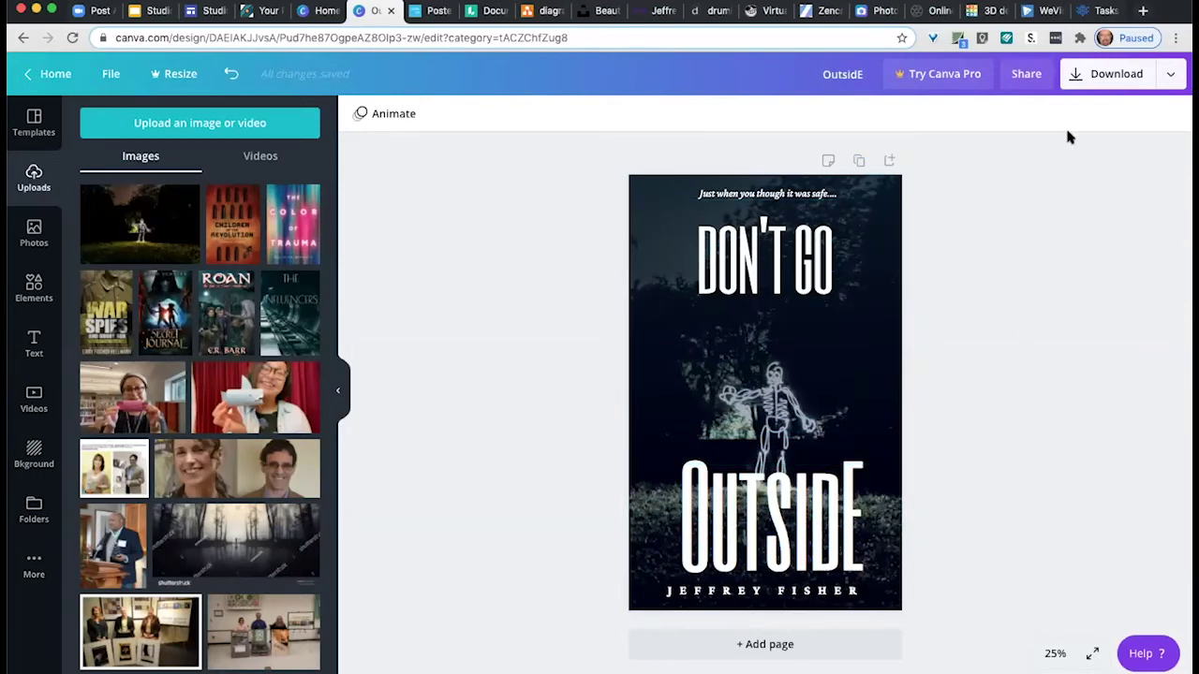
Review the download file types, keep PDF Standard, and go back to Canva home.
left_click(1171, 80)
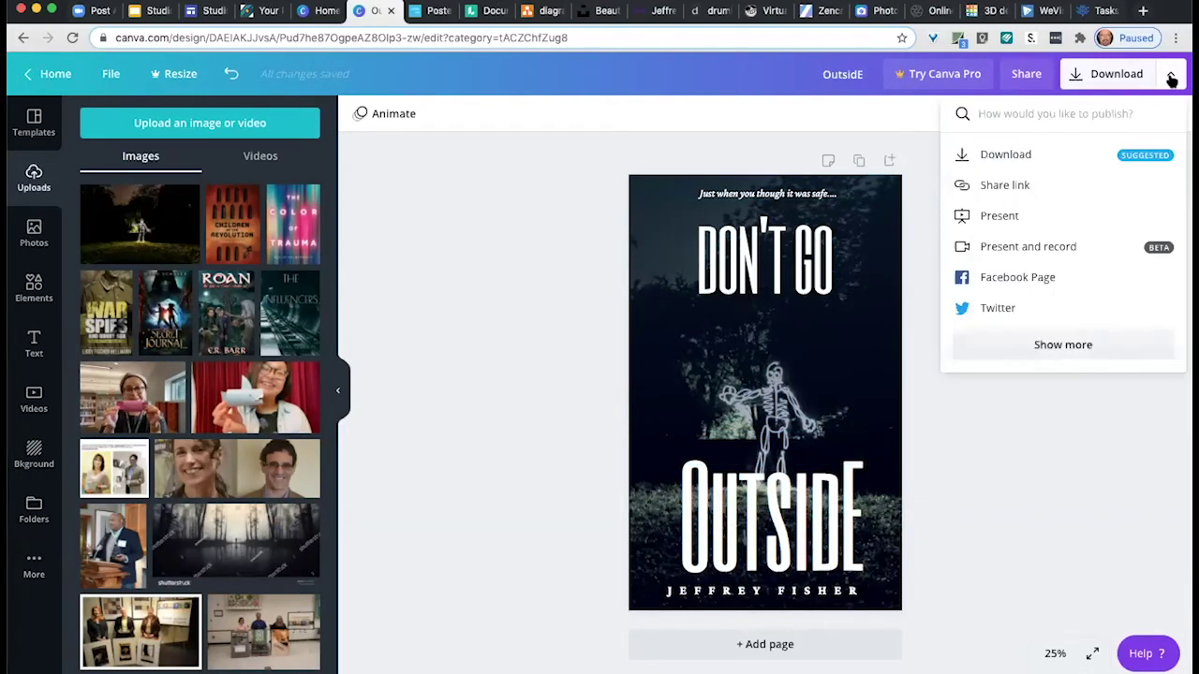
left_click(1128, 75)
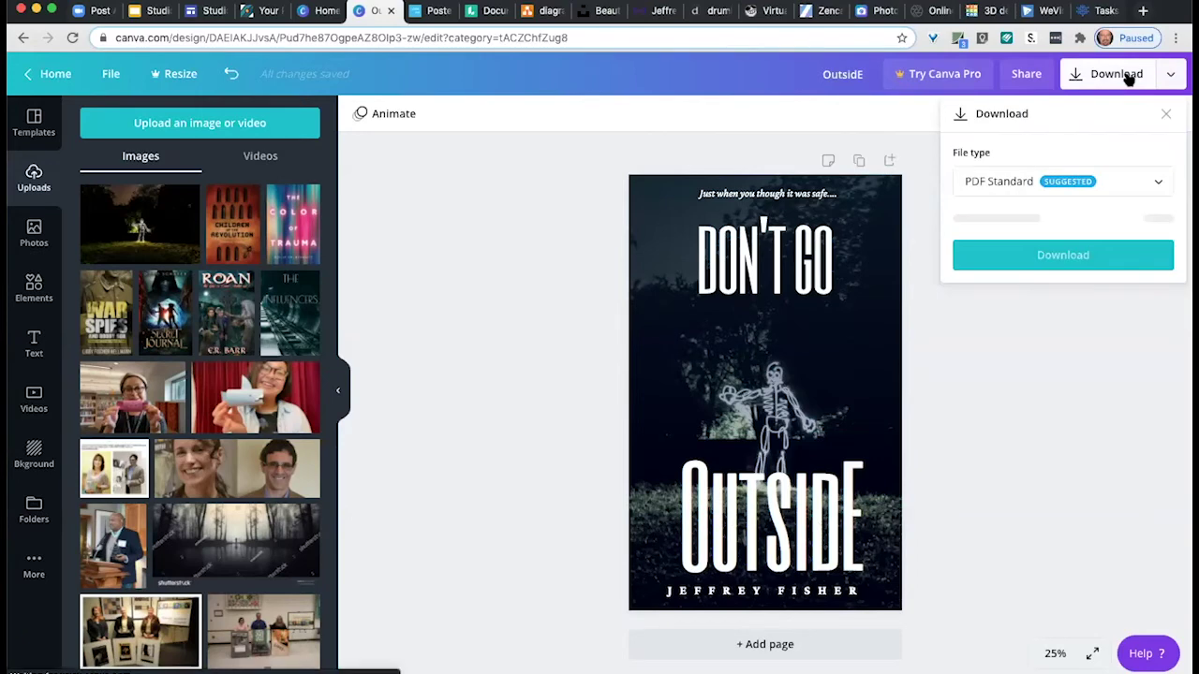
left_click(997, 190)
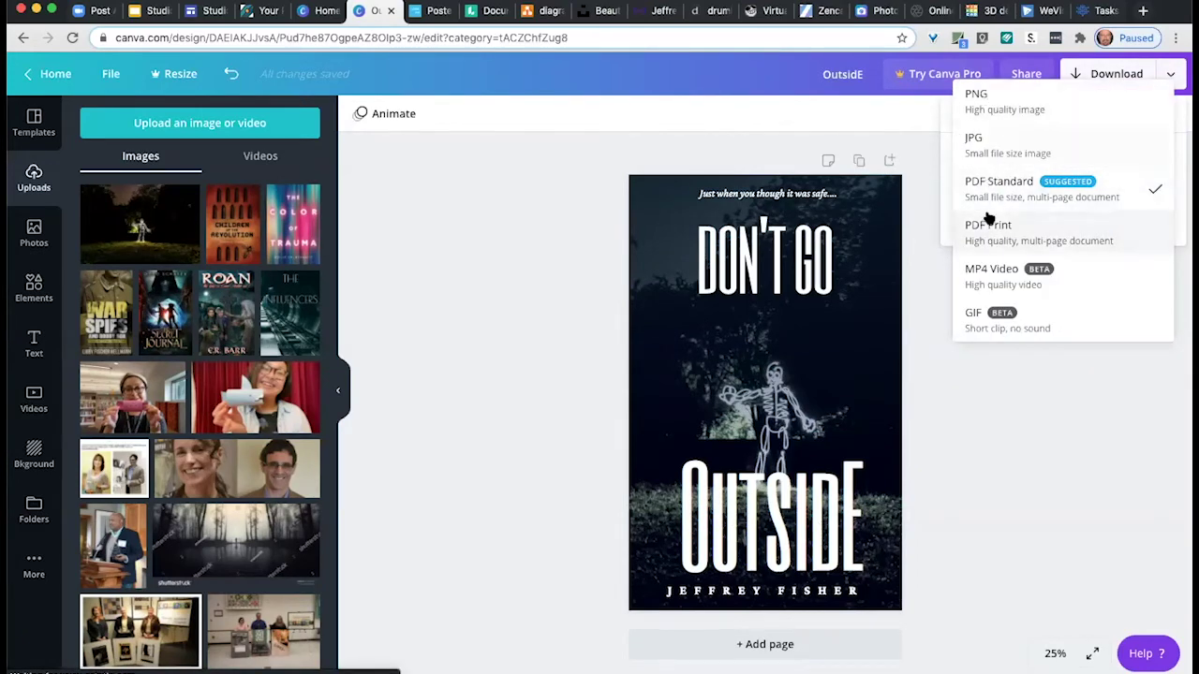
left_click(1011, 614)
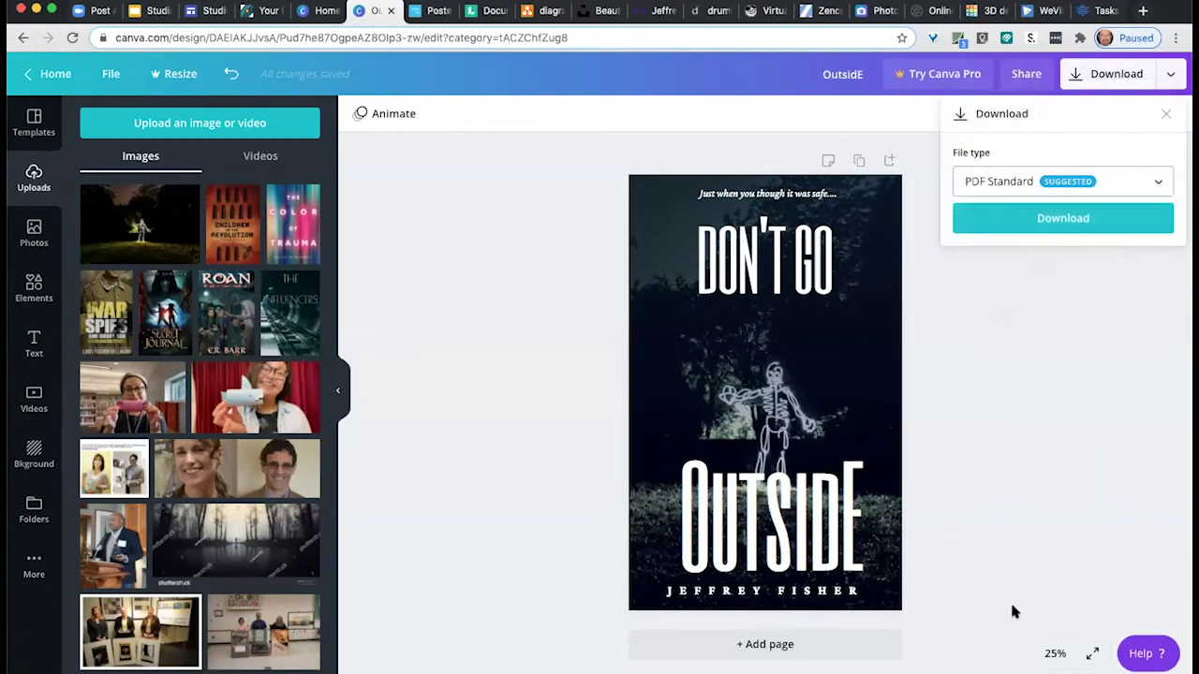
left_click(46, 75)
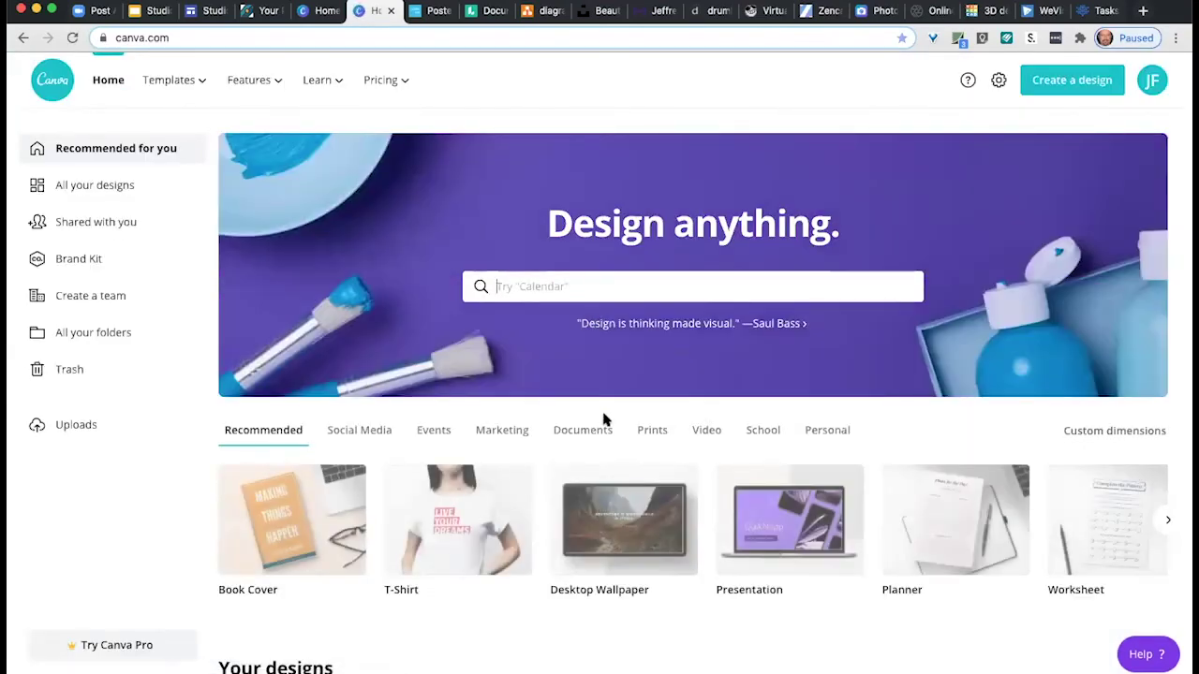
Scroll the Canva home page past the Book Cover, Posters, Logos and Animated Social Media rows.
scroll(604, 420, "down", 1)
scroll(604, 420, "down", 5)
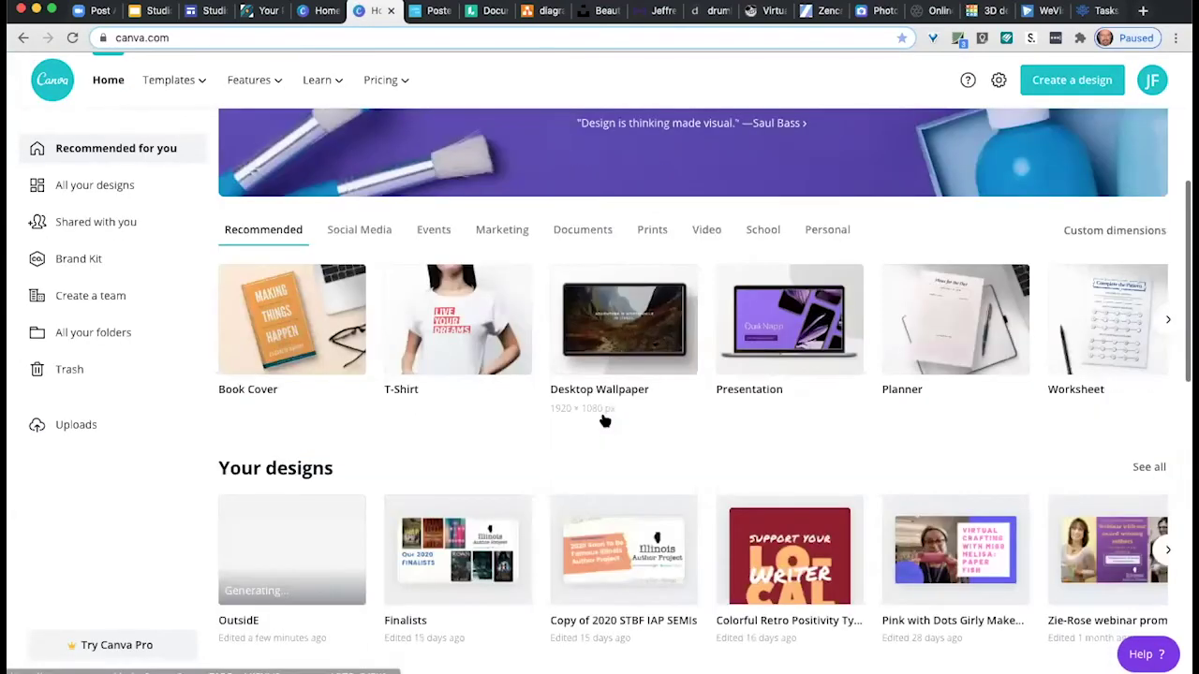
scroll(604, 419, "down", 2)
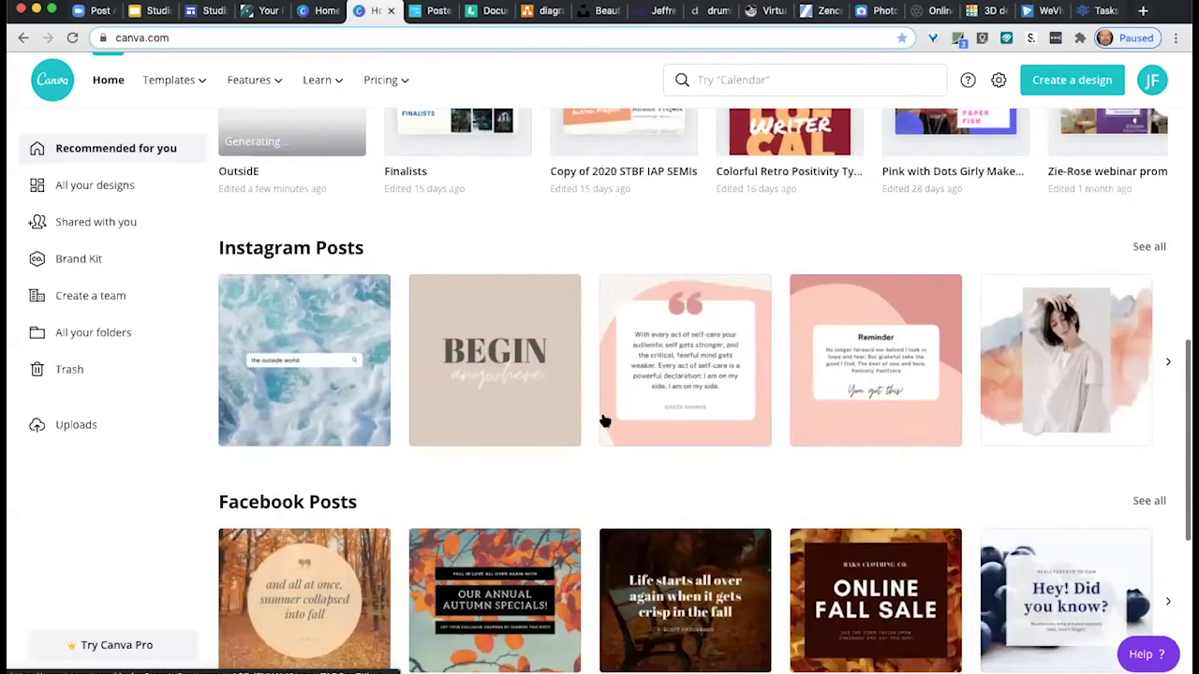
scroll(605, 420, "down", 6)
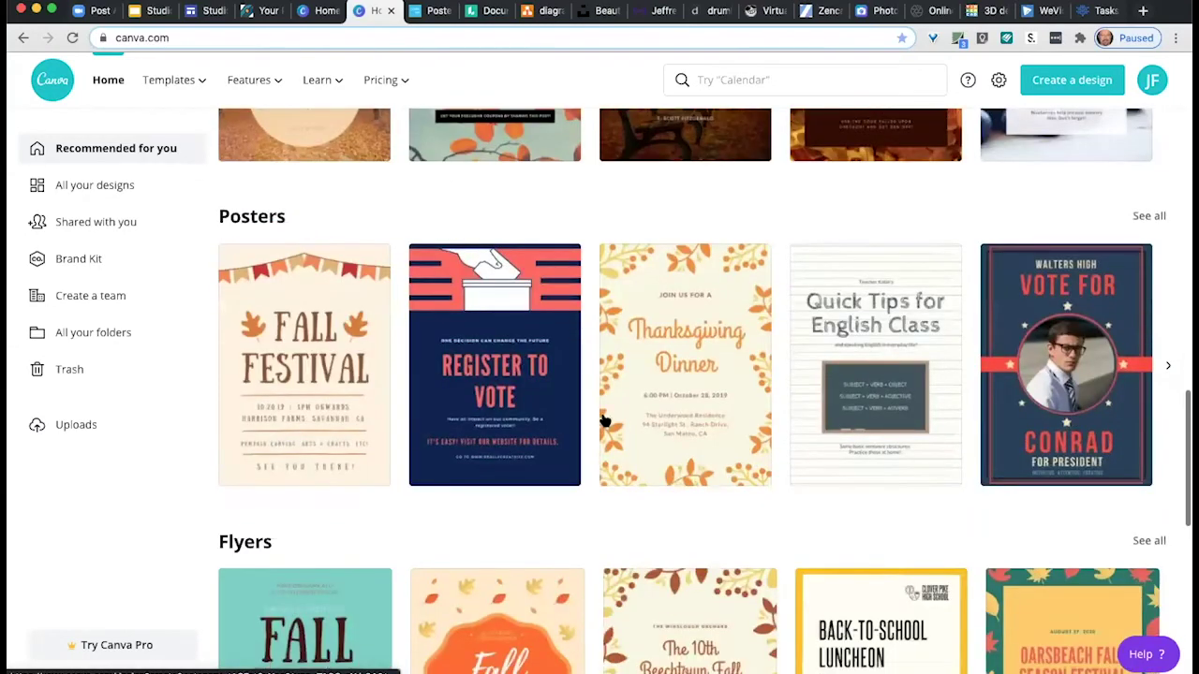
scroll(604, 420, "down", 10)
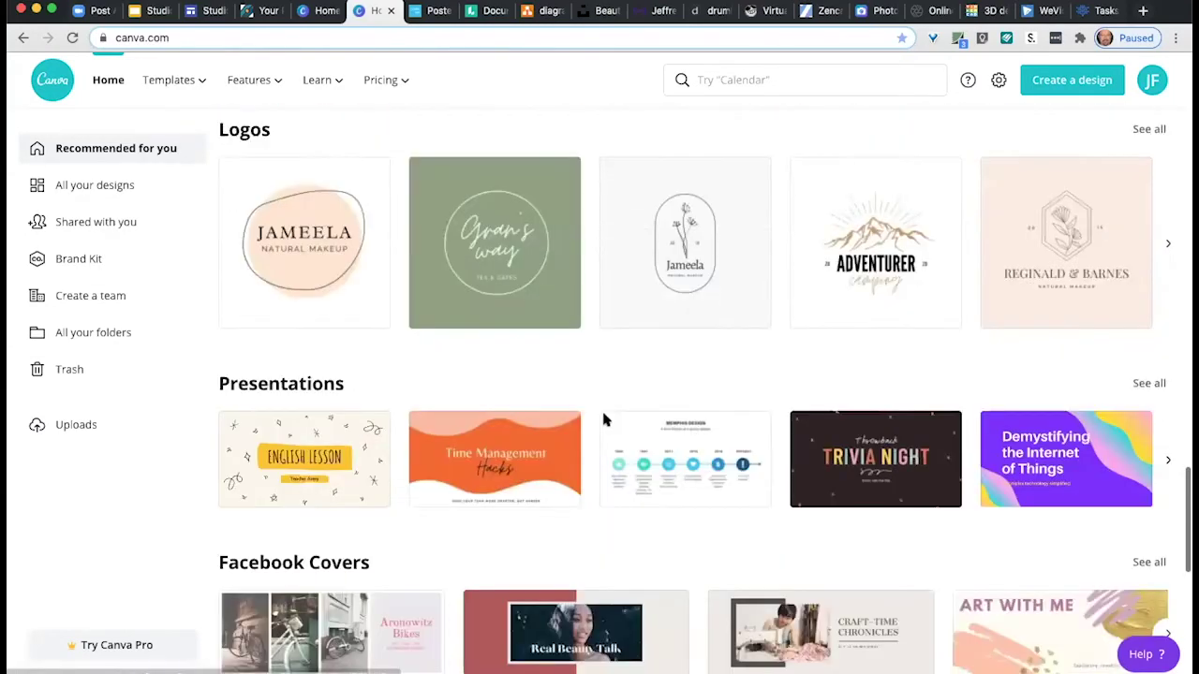
scroll(604, 421, "down", 1)
scroll(604, 421, "down", 2)
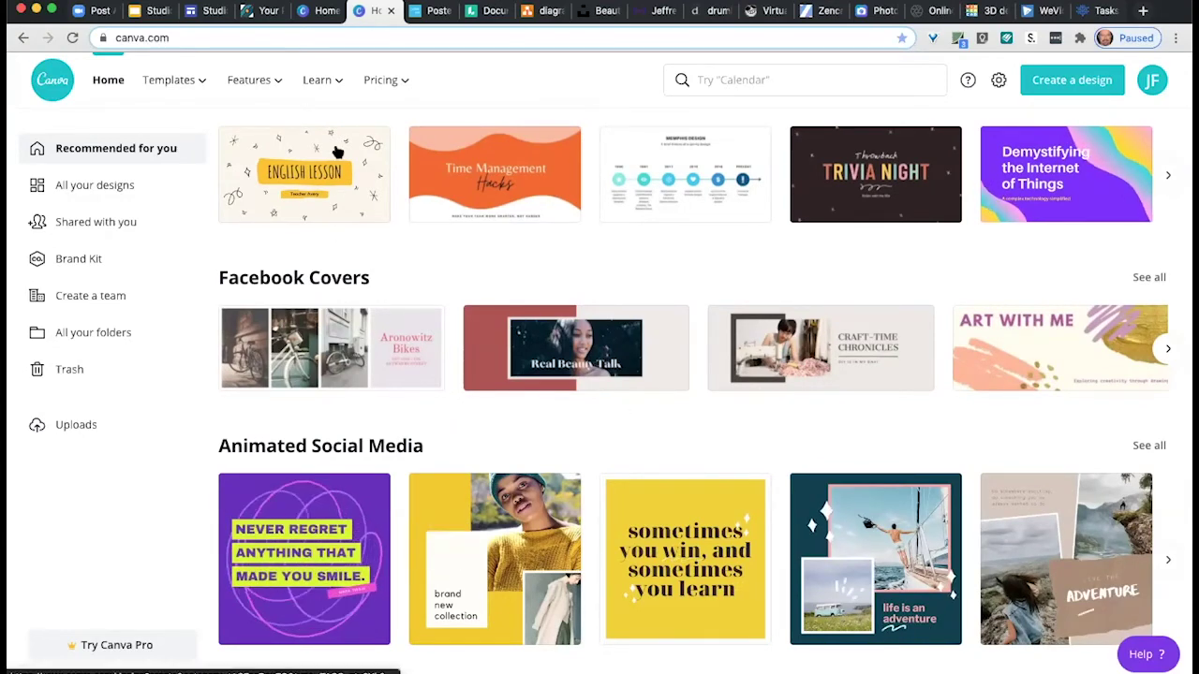
Open Canva's Learn menu, then switch to the PosterMyWall posters gallery tab.
left_click(349, 81)
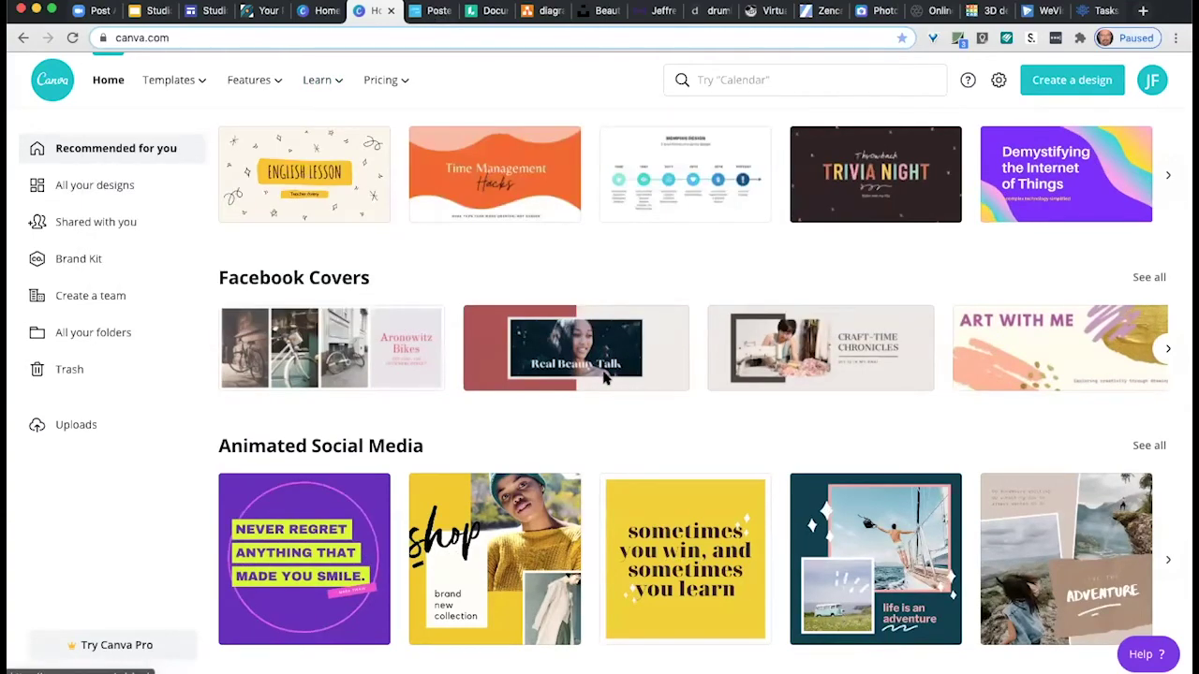
key("ctrl+Tab")
scroll(603, 376, "down", 3)
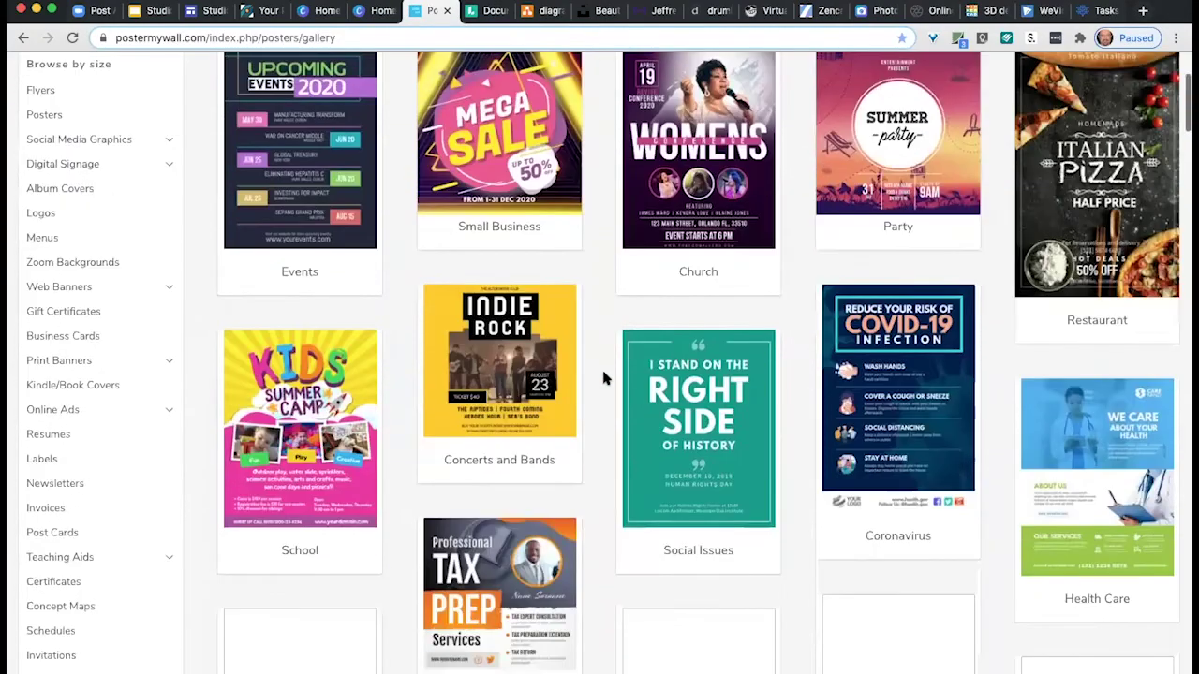
Scroll PosterMyWall's poster categories like Events, School and Restaurant, then switch to the Lucidpress dashboard.
scroll(604, 378, "down", 3)
scroll(605, 378, "down", 2)
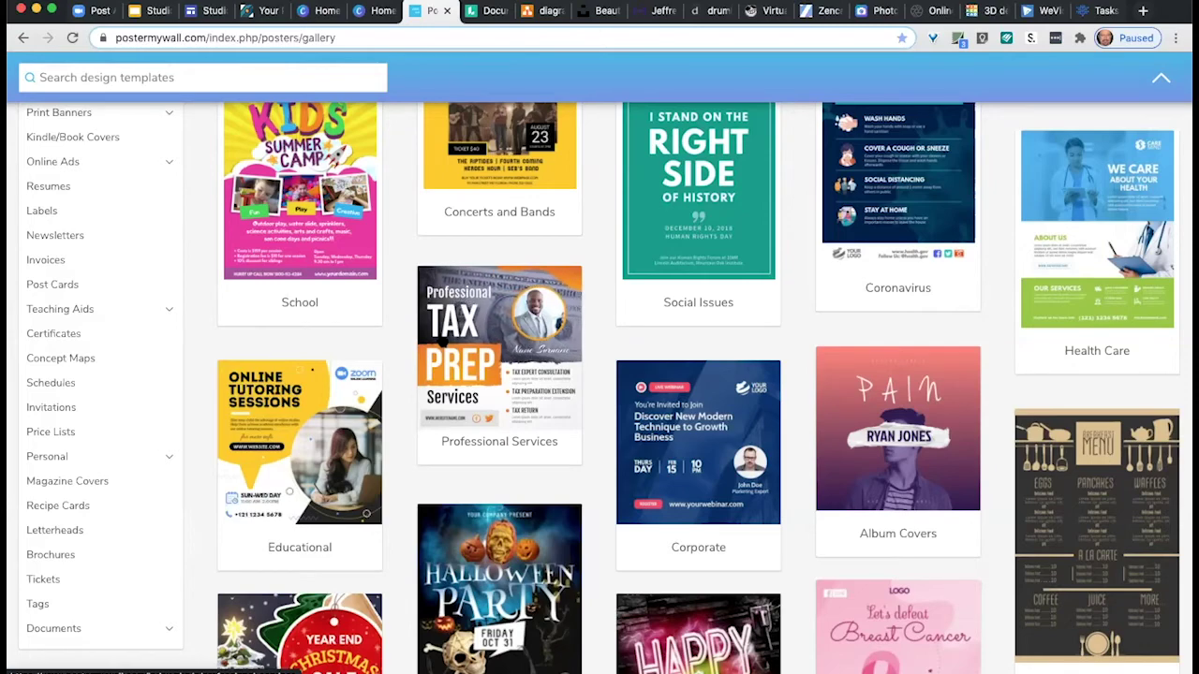
scroll(499, 374, "down", 2)
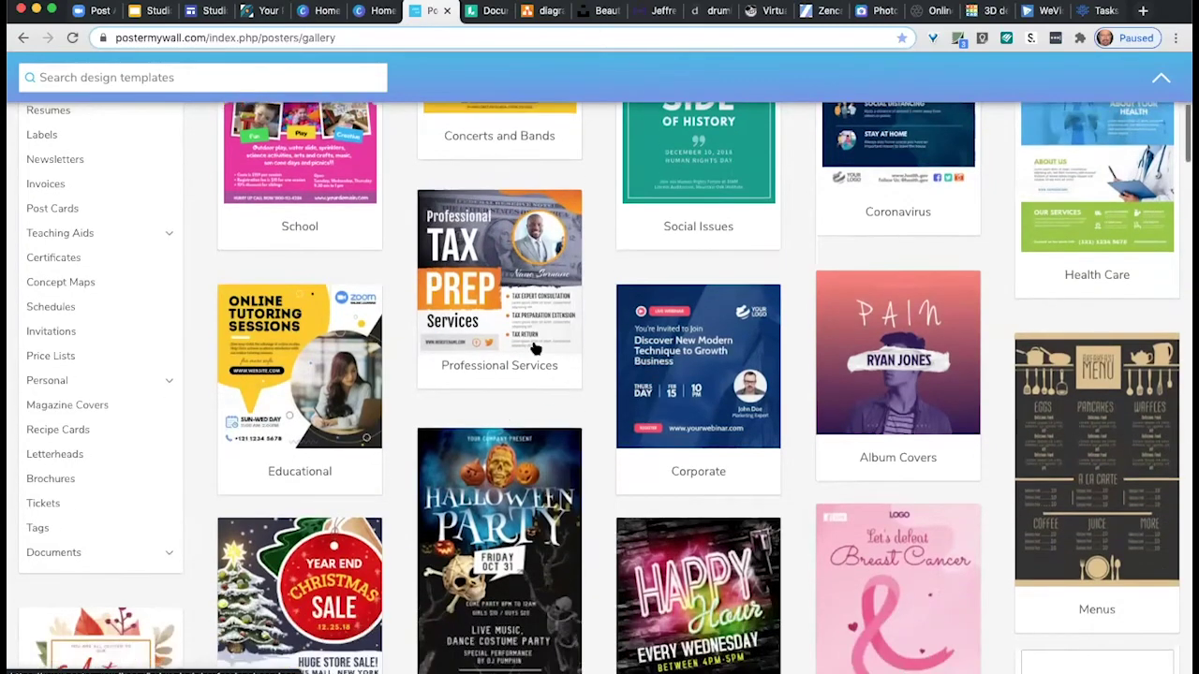
scroll(528, 370, "down", 3)
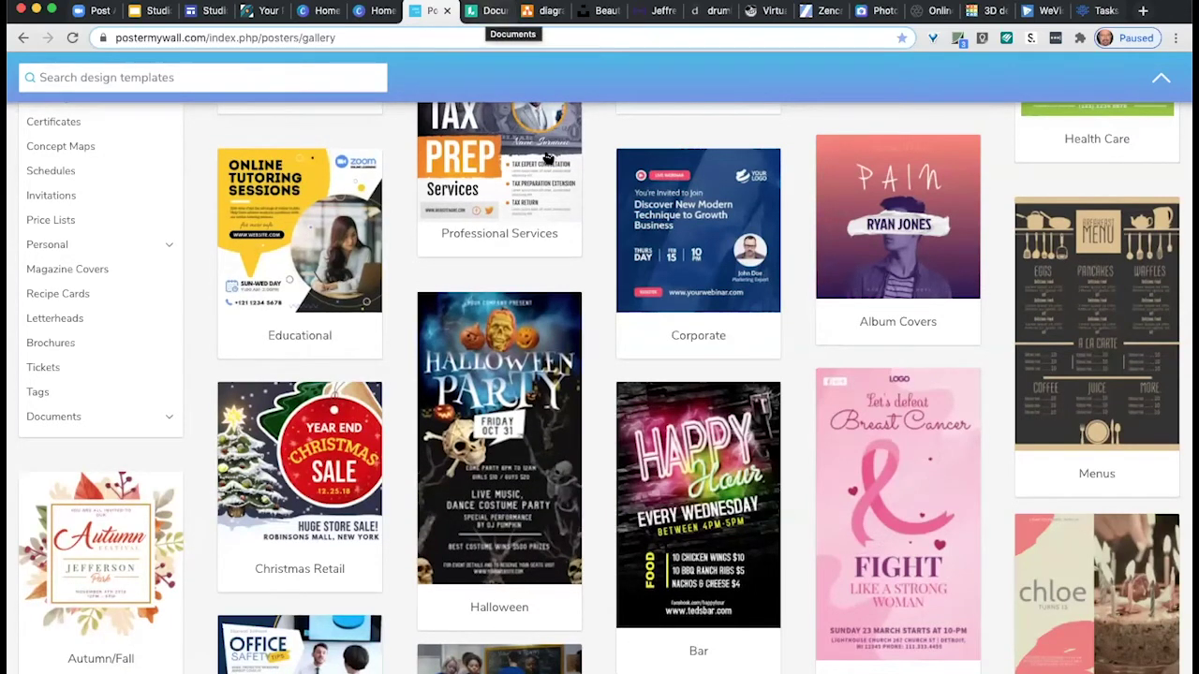
key("ctrl+Tab")
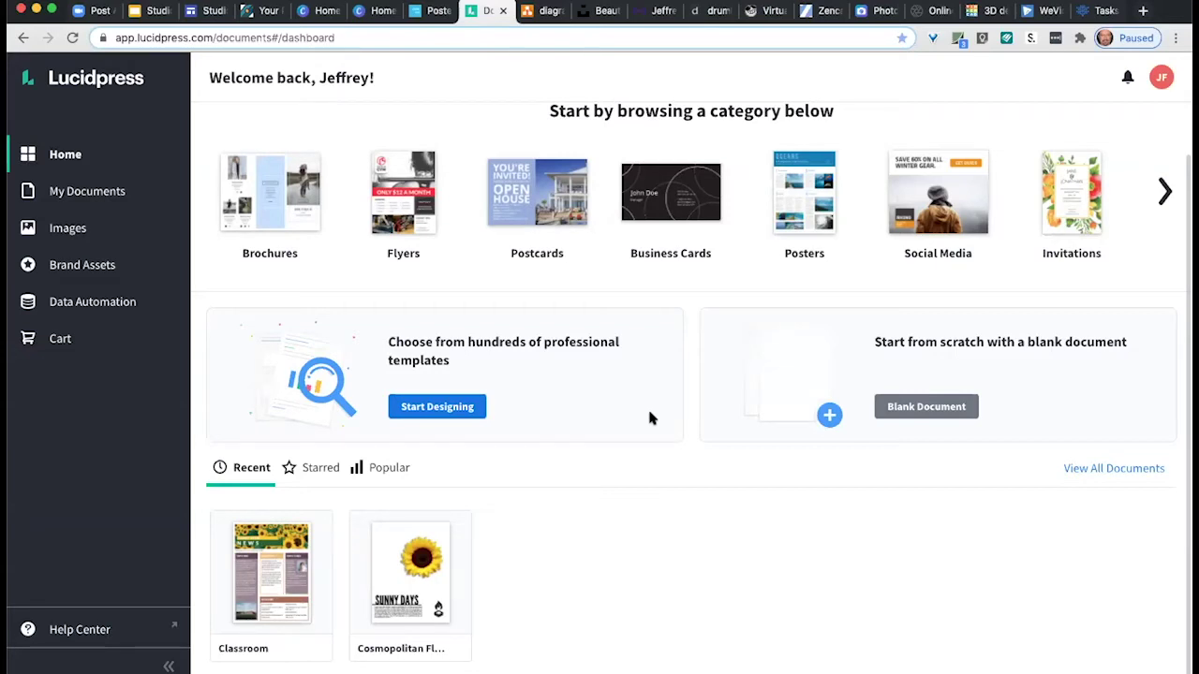
Open the two-page Classroom newsletter in Lucidpress, view page two, then return to the Studio 300 tab.
left_click(261, 569)
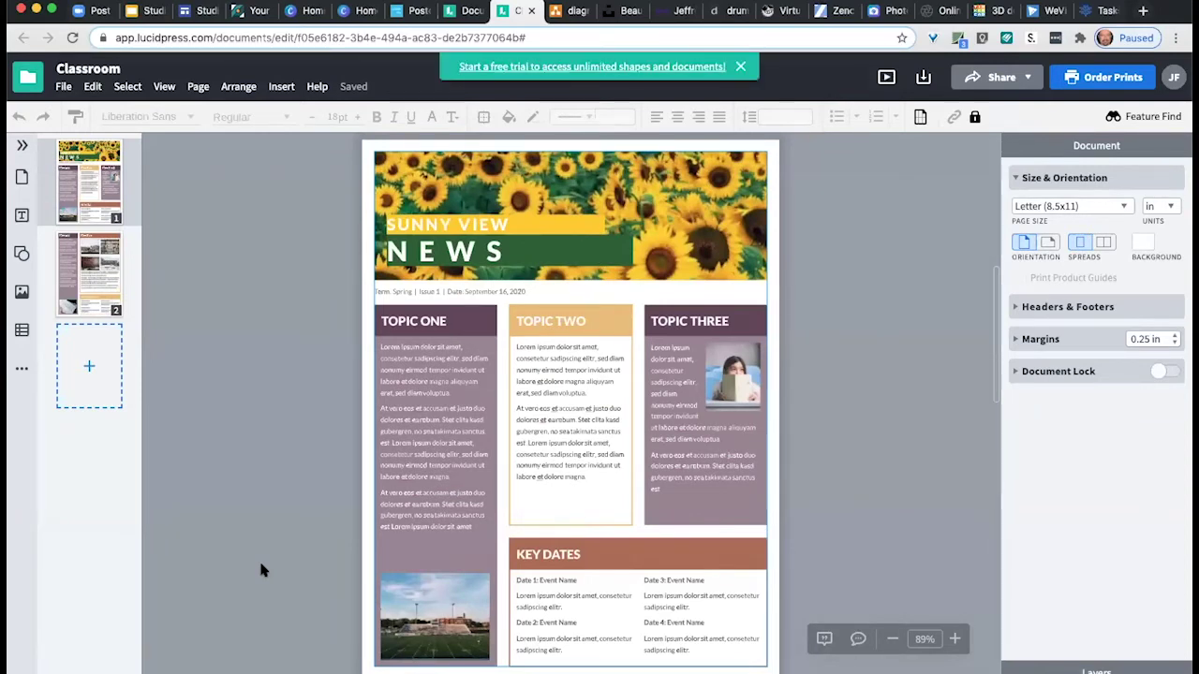
left_click(80, 298)
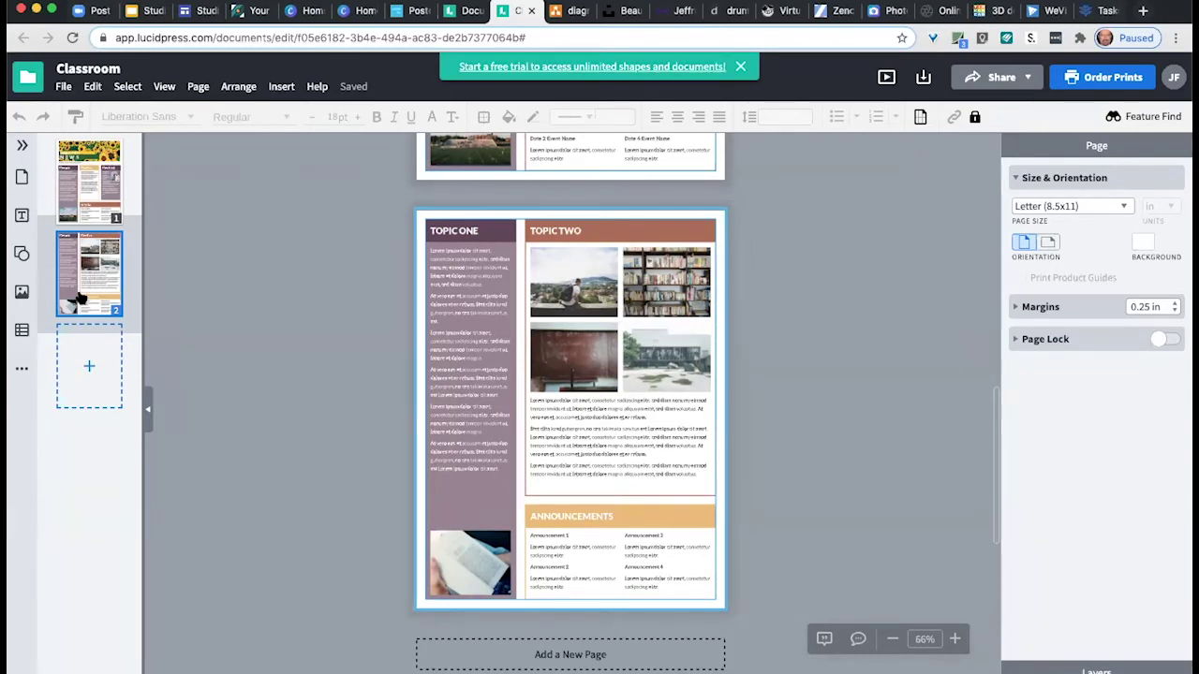
left_click(190, 13)
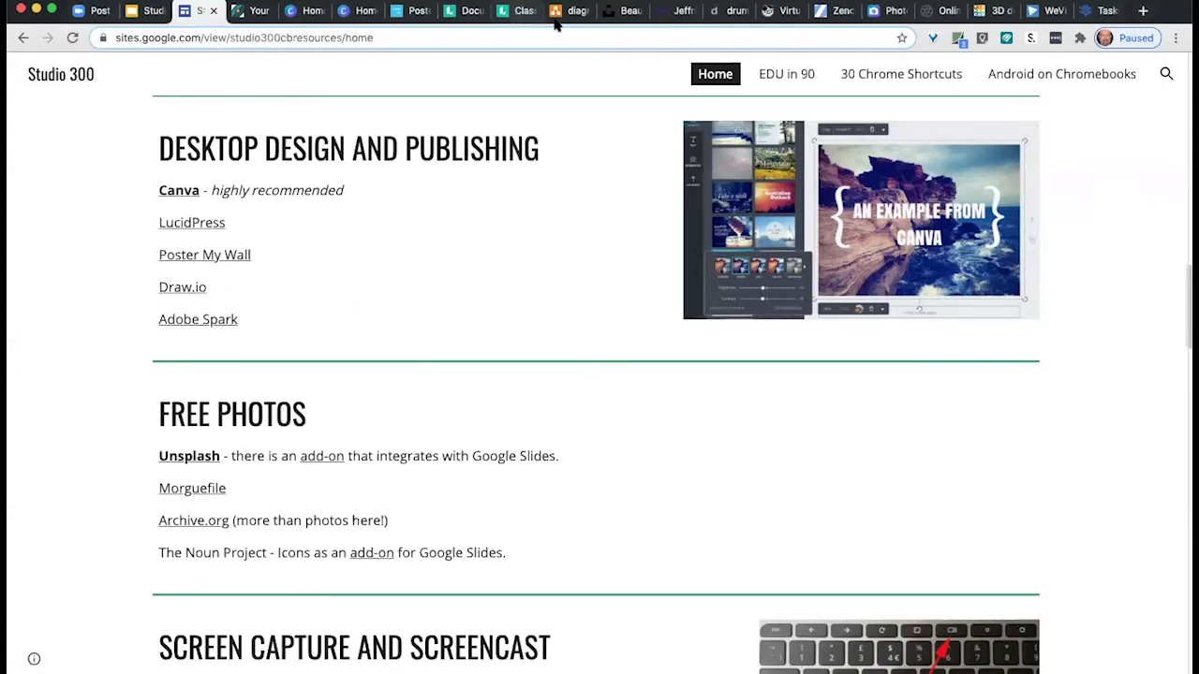
In diagrams.net, start a new on-device diagram from the Flowchart template.
left_click(521, 12)
key("ctrl+Tab")
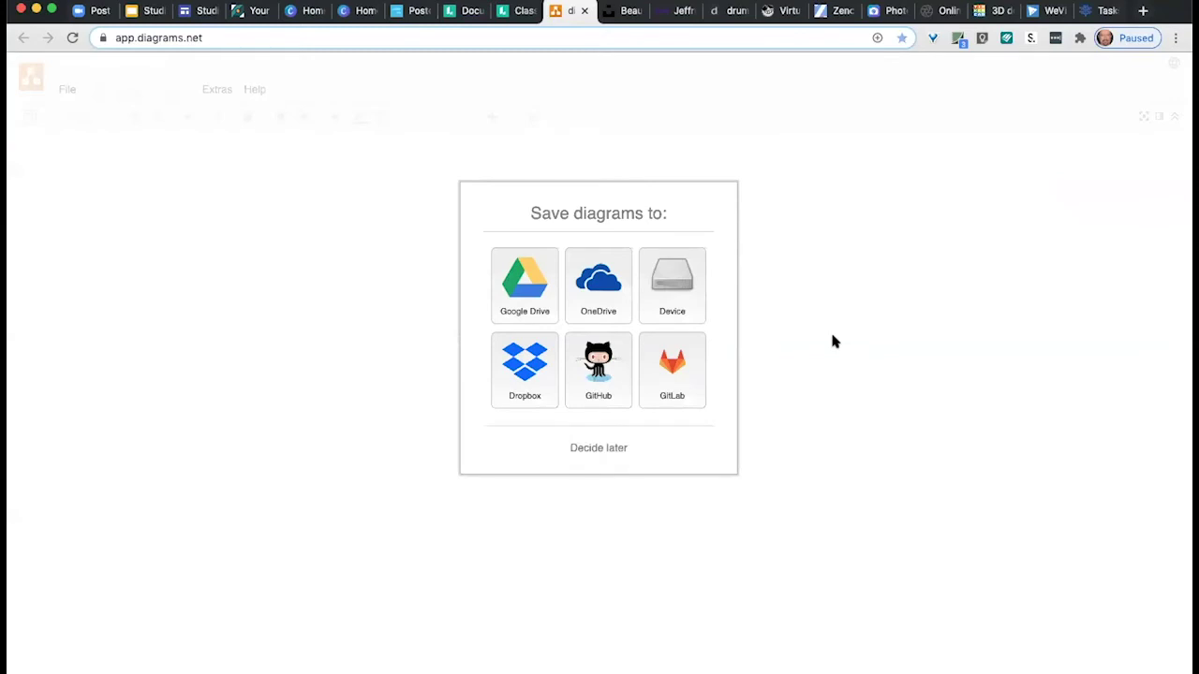
left_click(675, 286)
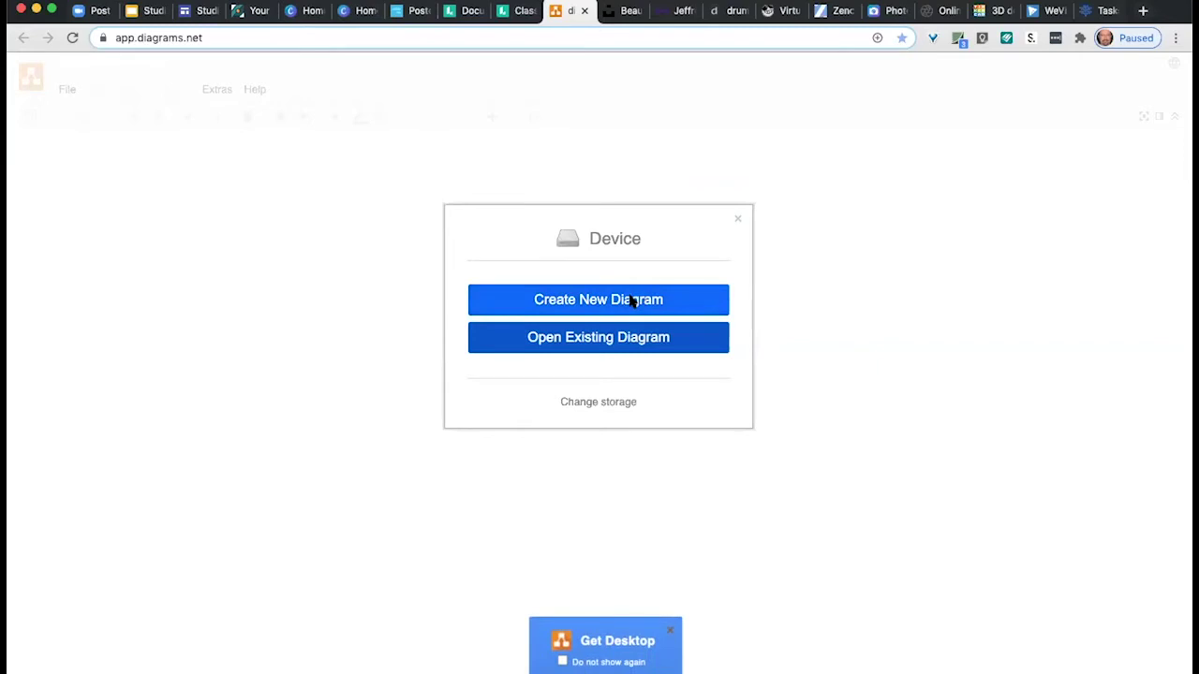
left_click(633, 301)
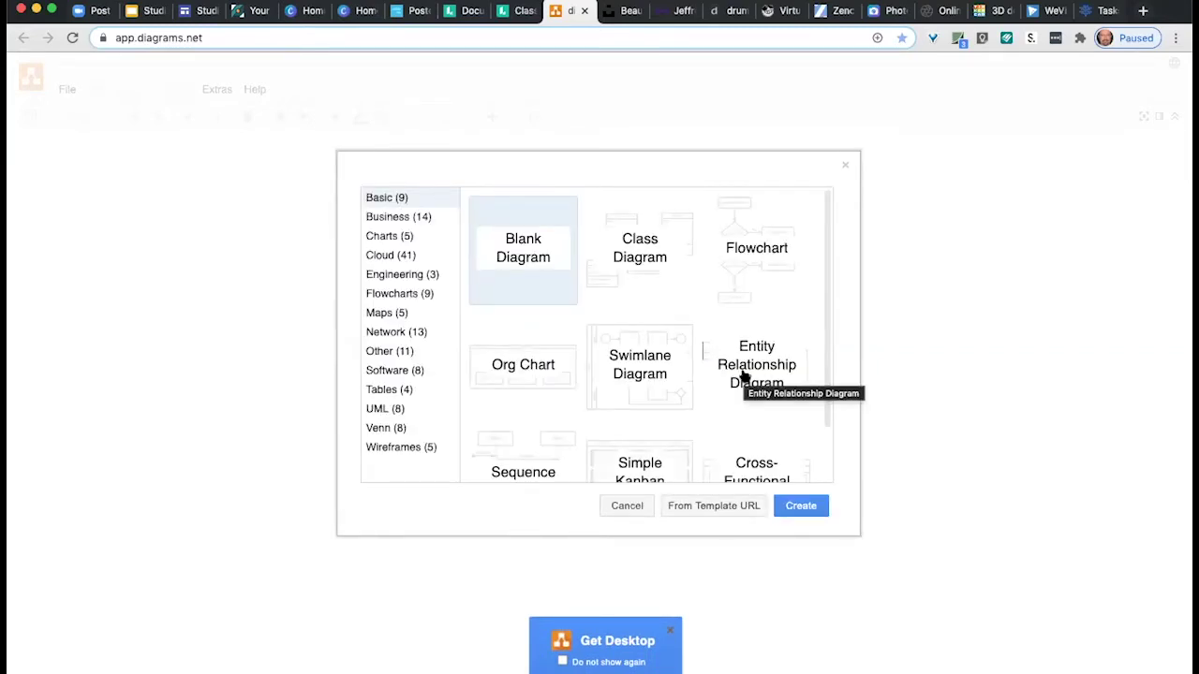
left_click(766, 263)
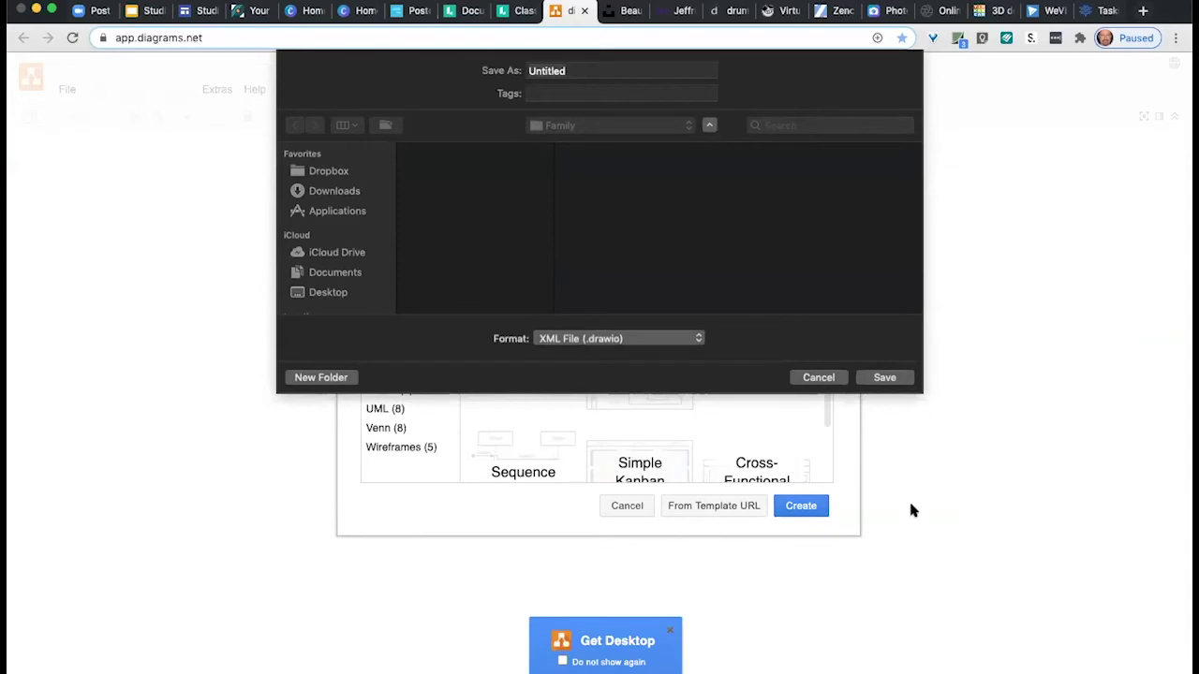
Name the new diagram file BNAmnw and save it to the Desktop.
type("BNAmm")
type("w")
key("super+a")
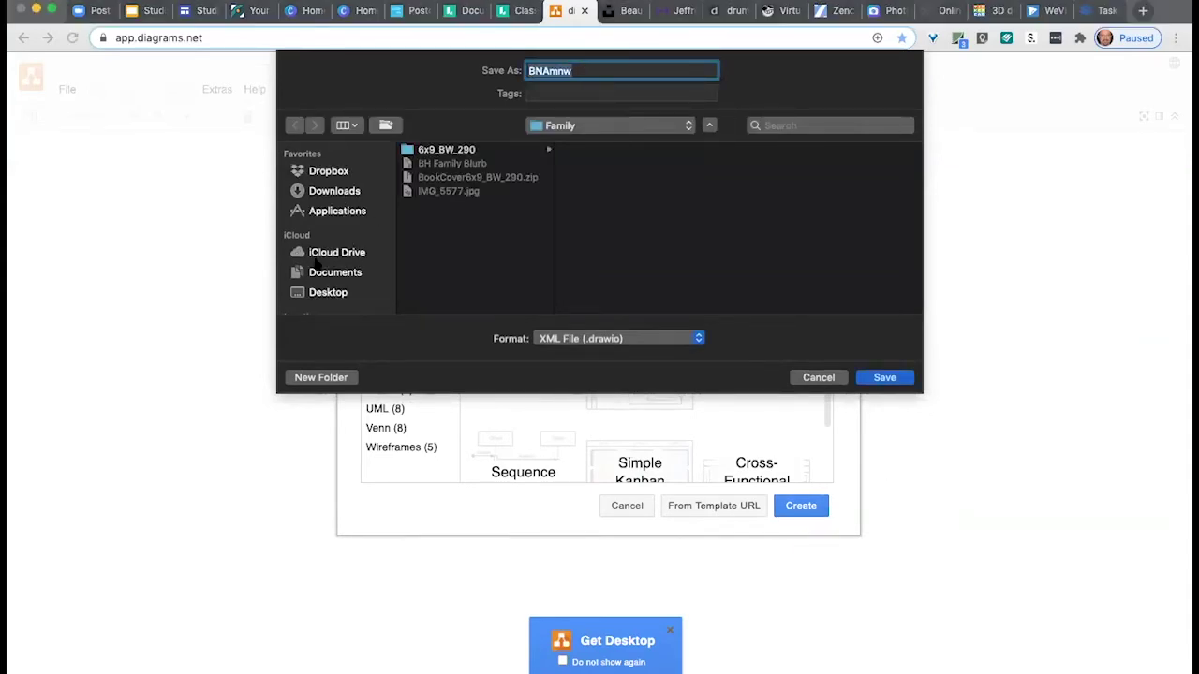
left_click(374, 293)
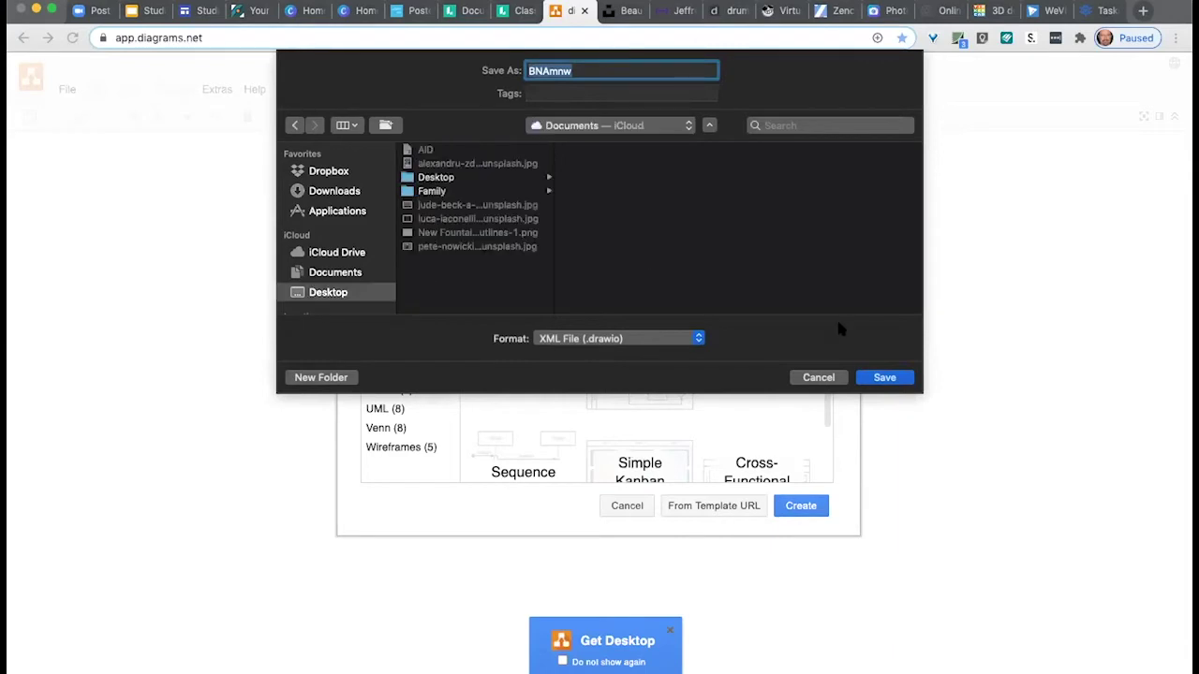
left_click(888, 378)
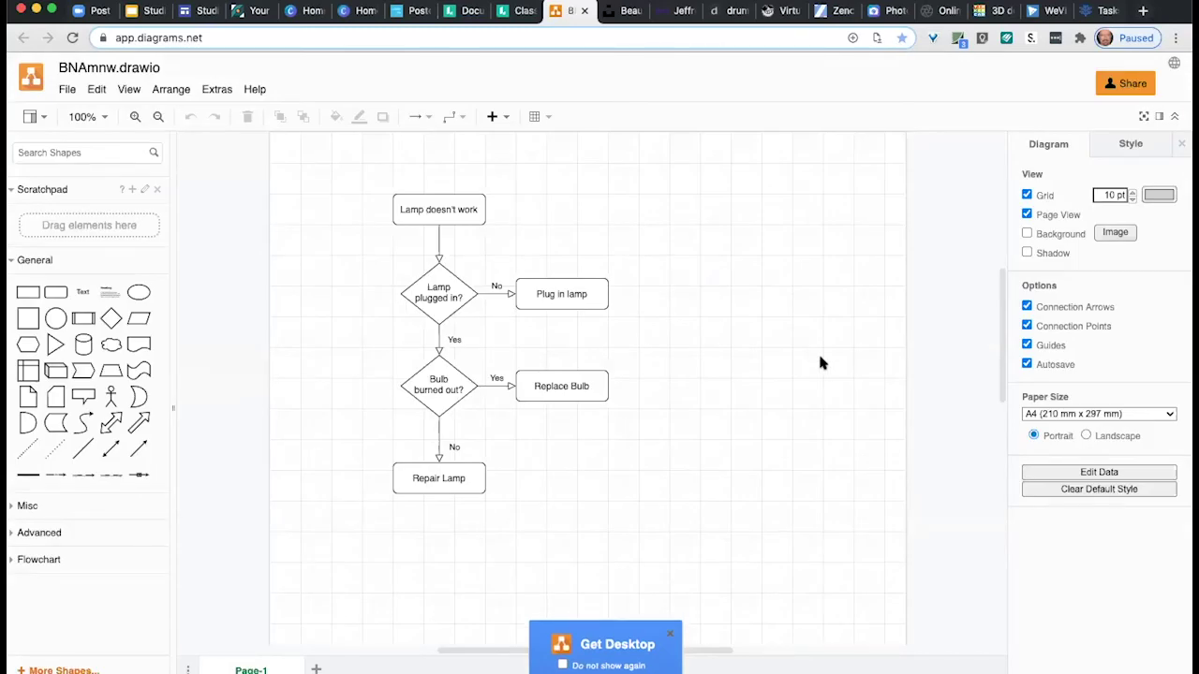
Shift the Lamp doesn't work box right, add a cylinder shape, and nudge the Plug in lamp box.
left_click_drag(438, 210, 539, 213)
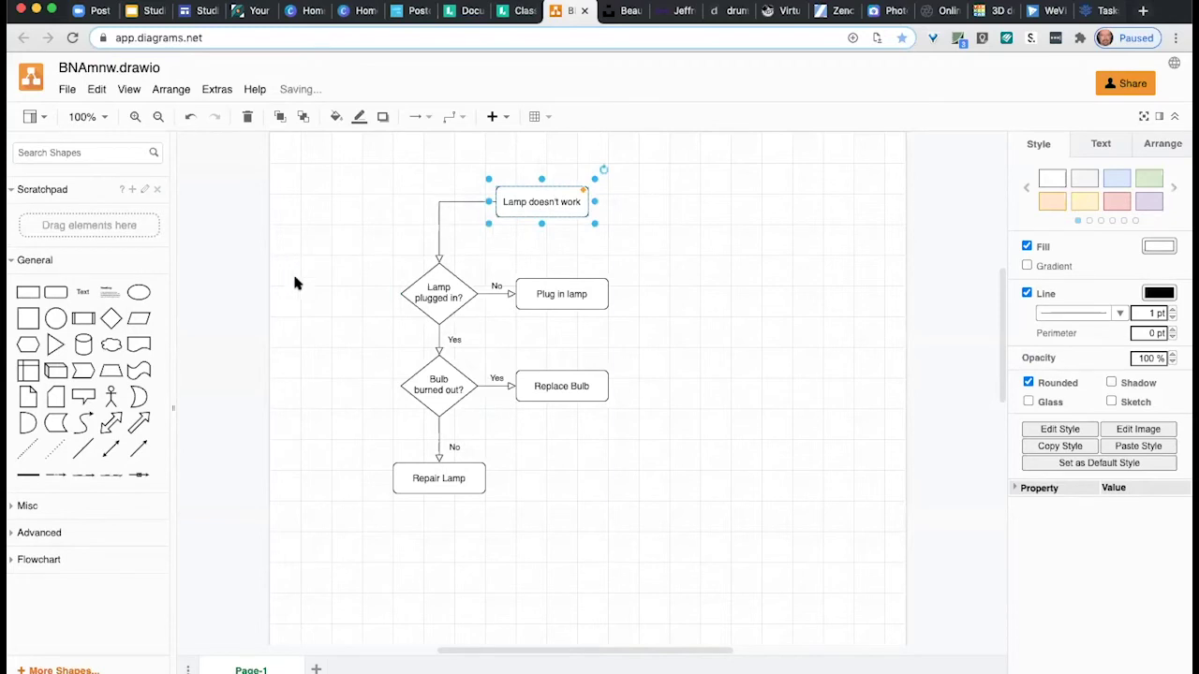
left_click_drag(755, 379, 662, 275)
left_click(581, 290)
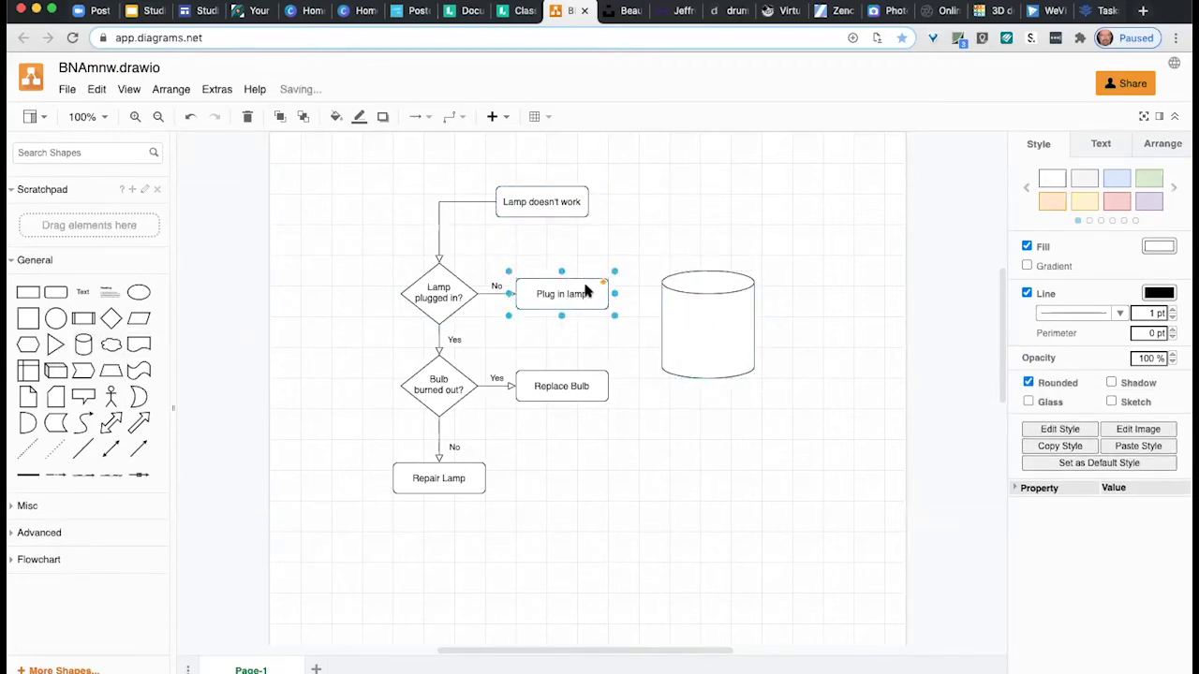
left_click_drag(581, 290, 597, 275)
Relabel the Plug in lamp box as 'Words'.
double_click(573, 279)
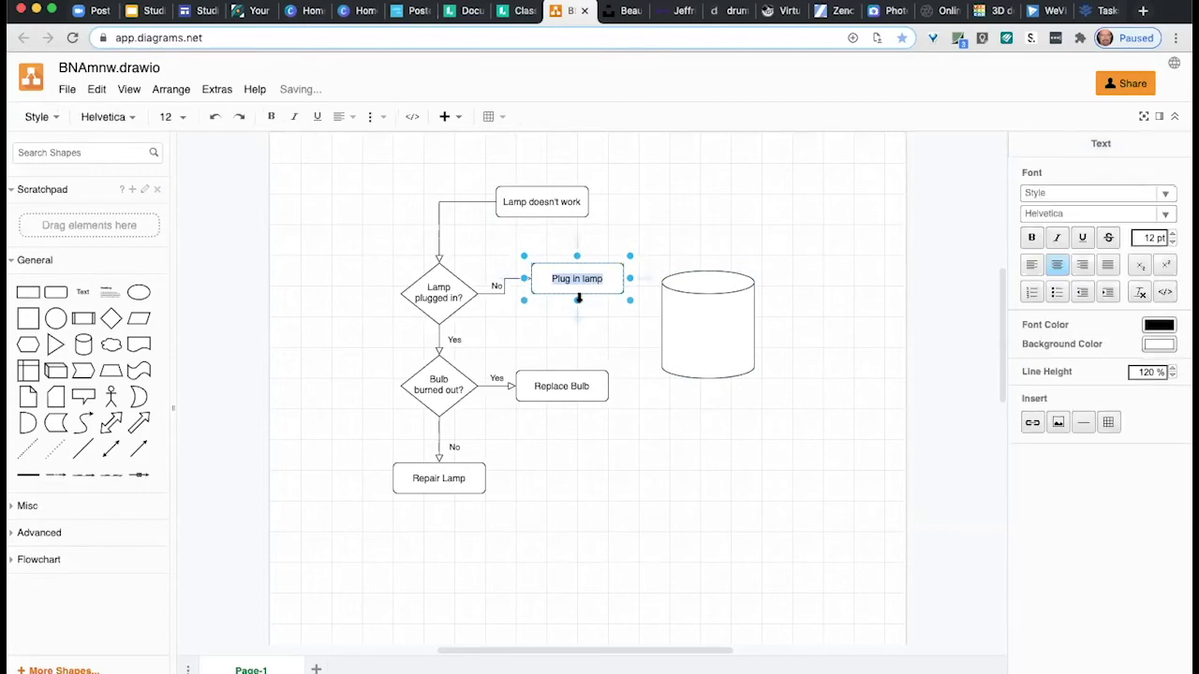
type("Words")
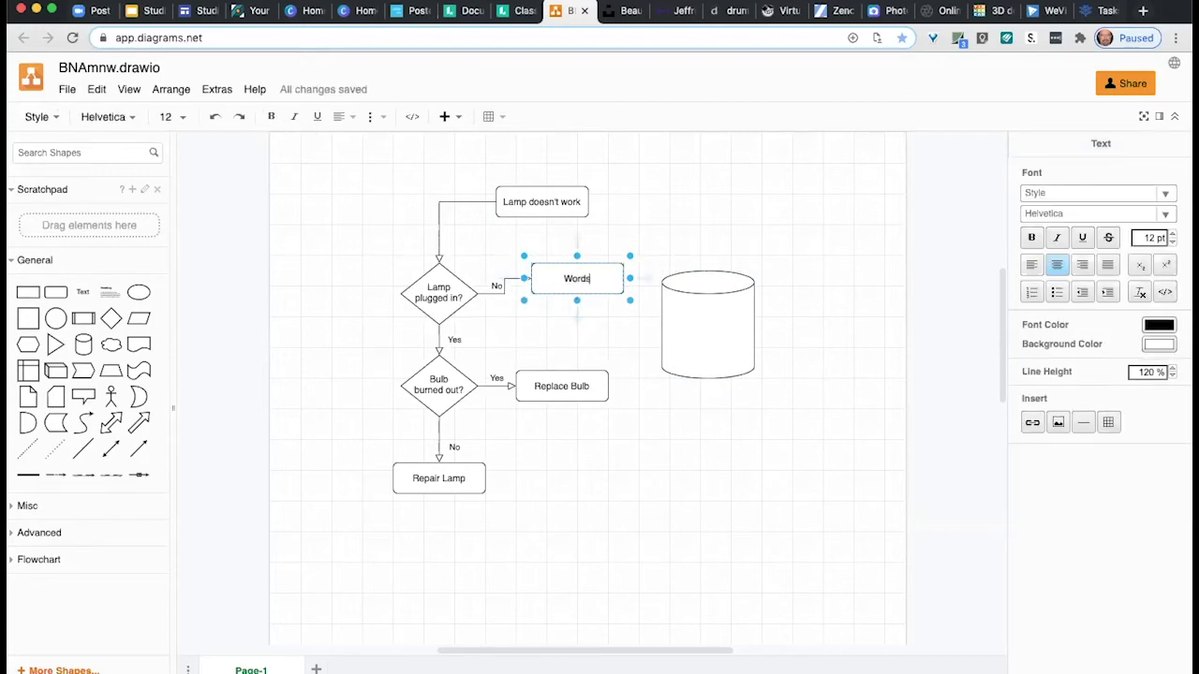
left_click(673, 434)
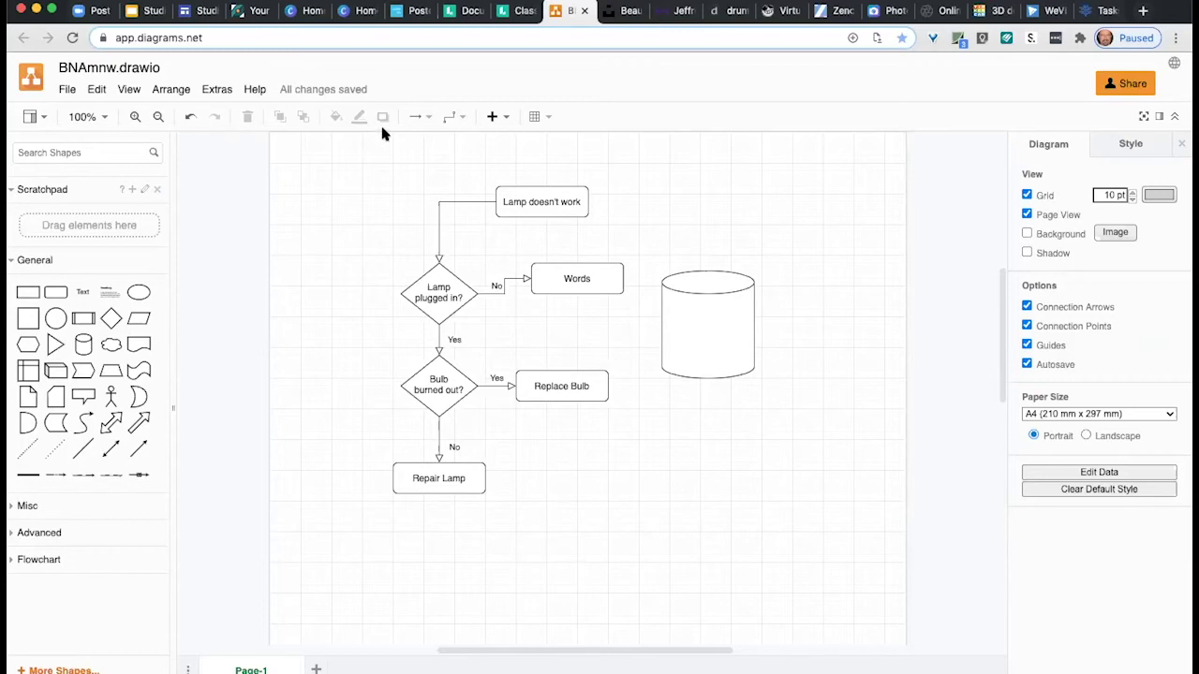
left_click(325, 15)
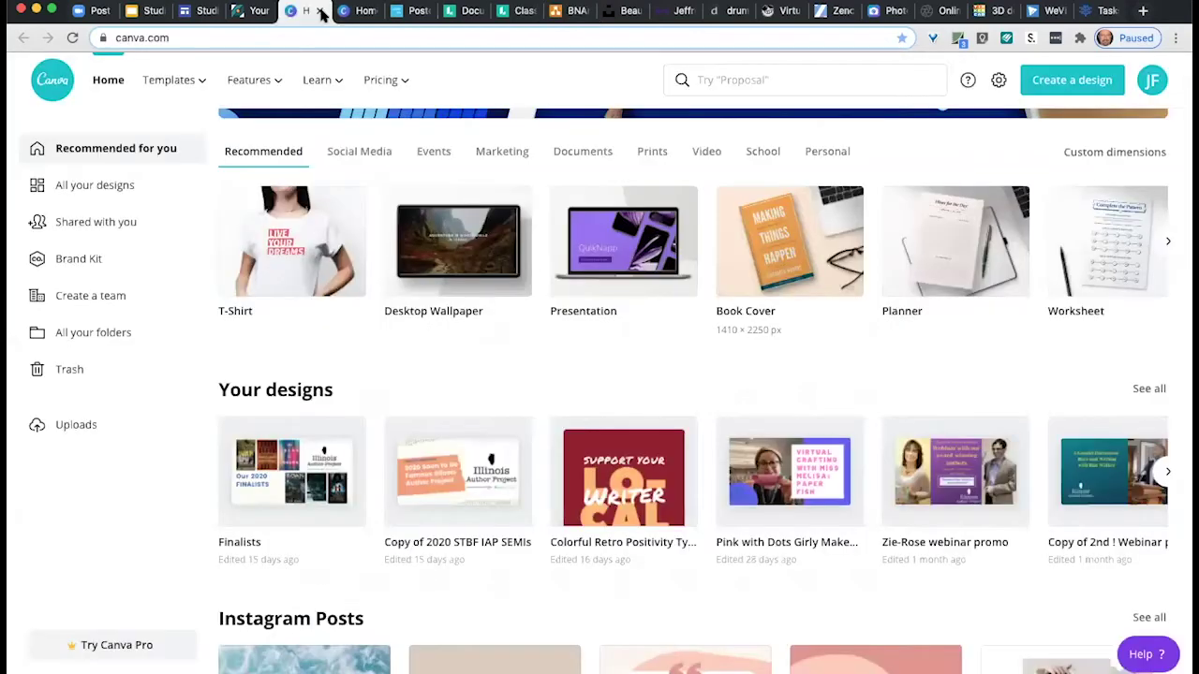
Close the Canva, PosterMyWall and Lucidpress tabs.
left_click(374, 13)
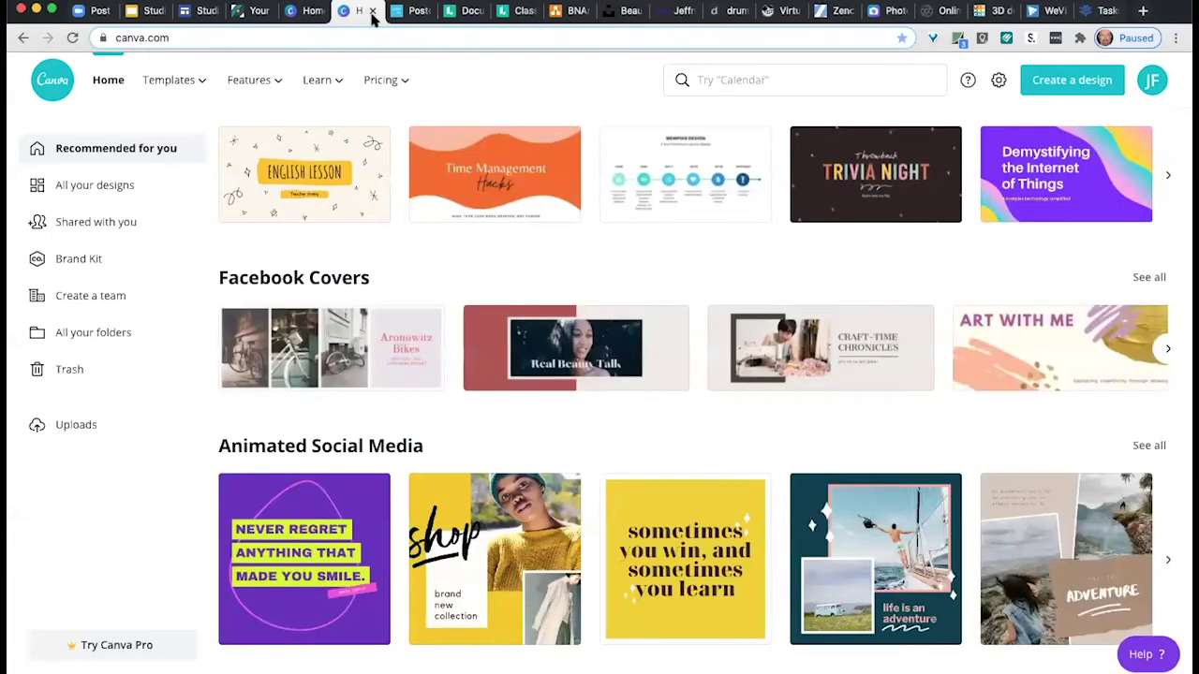
left_click(374, 13)
left_click(373, 14)
left_click(373, 13)
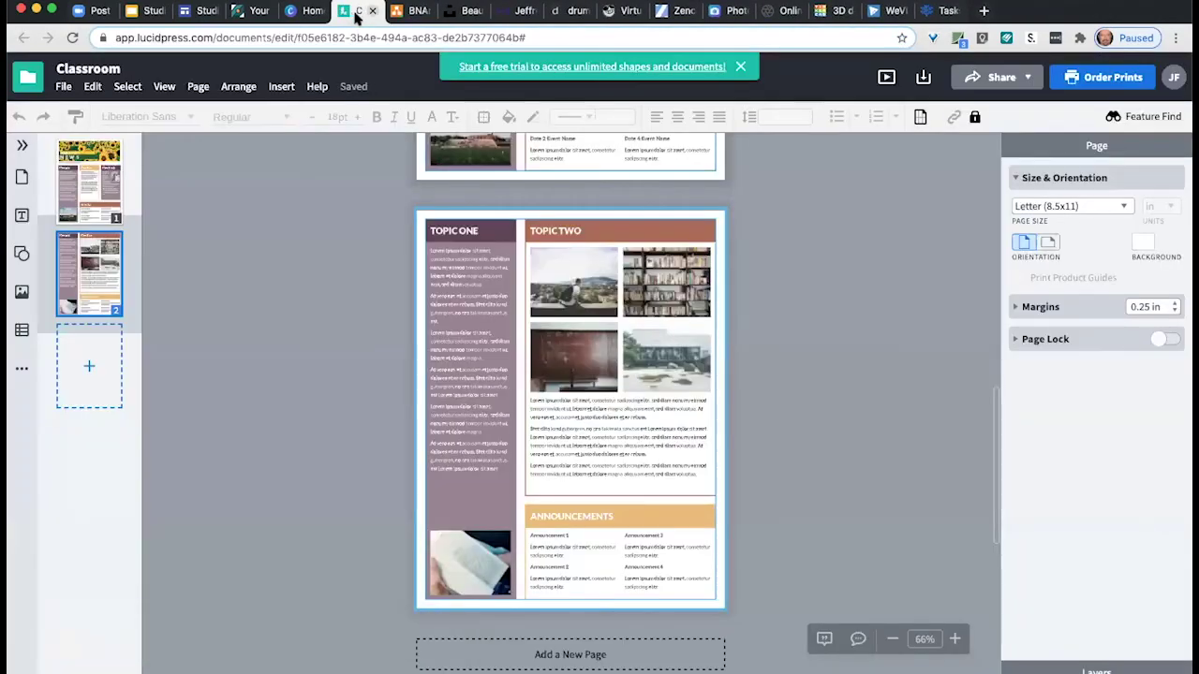
left_click(373, 12)
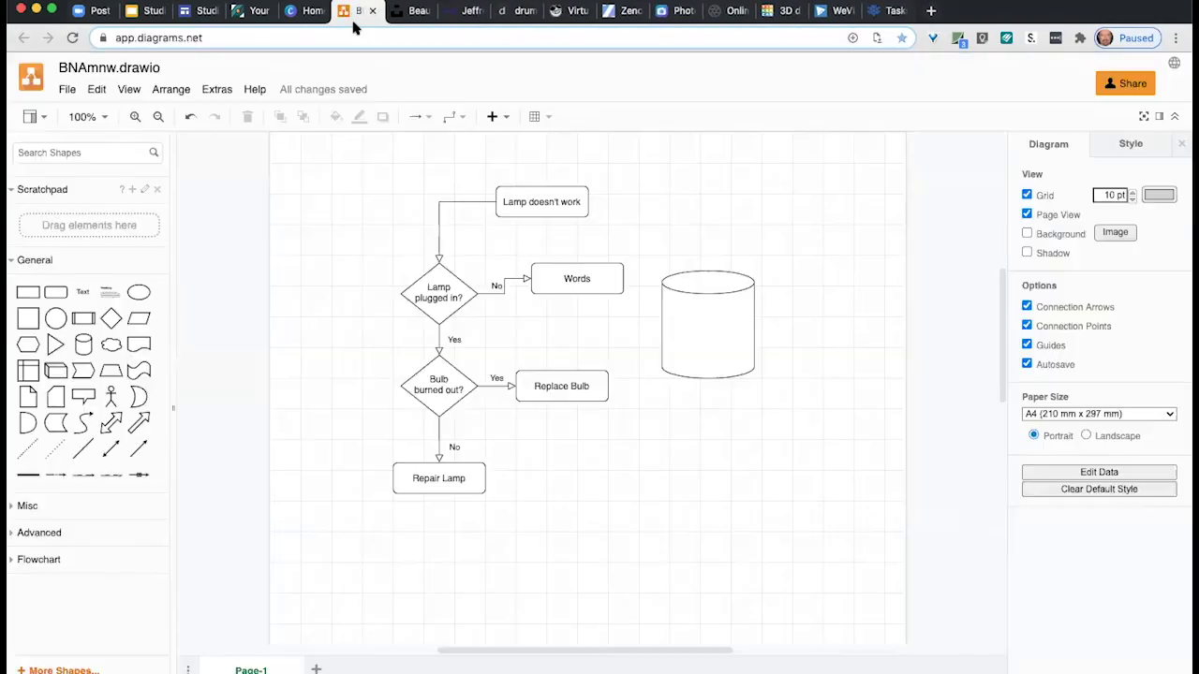
Return to the Studio 300 resources page, then bring up the Unsplash photo site.
left_click(194, 21)
scroll(479, 371, "down", 2)
scroll(482, 383, "down", 5)
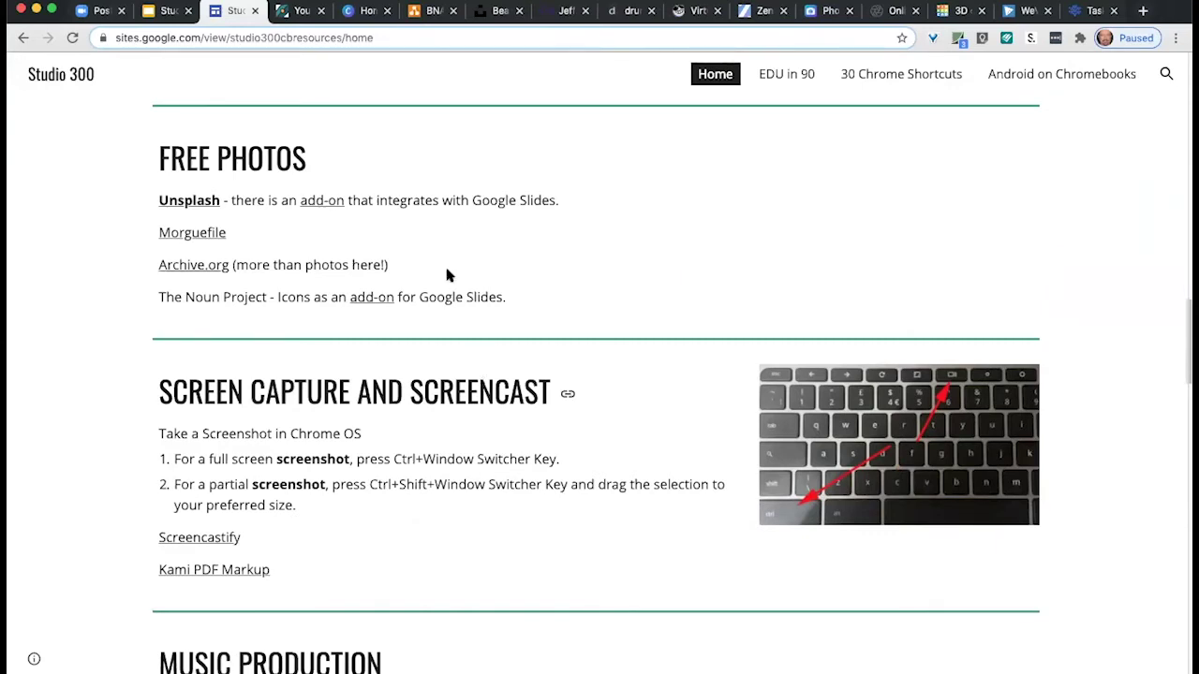
left_click(495, 11)
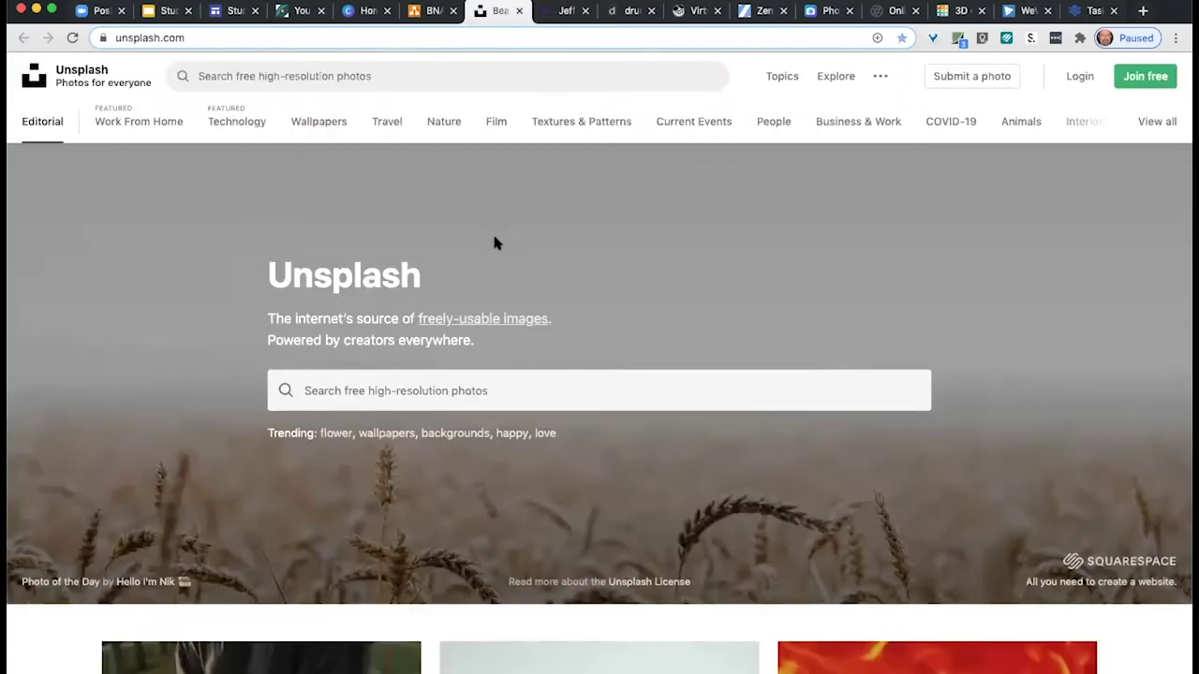
Search Unsplash for 'sunflowers' photos.
left_click(316, 394)
type("su")
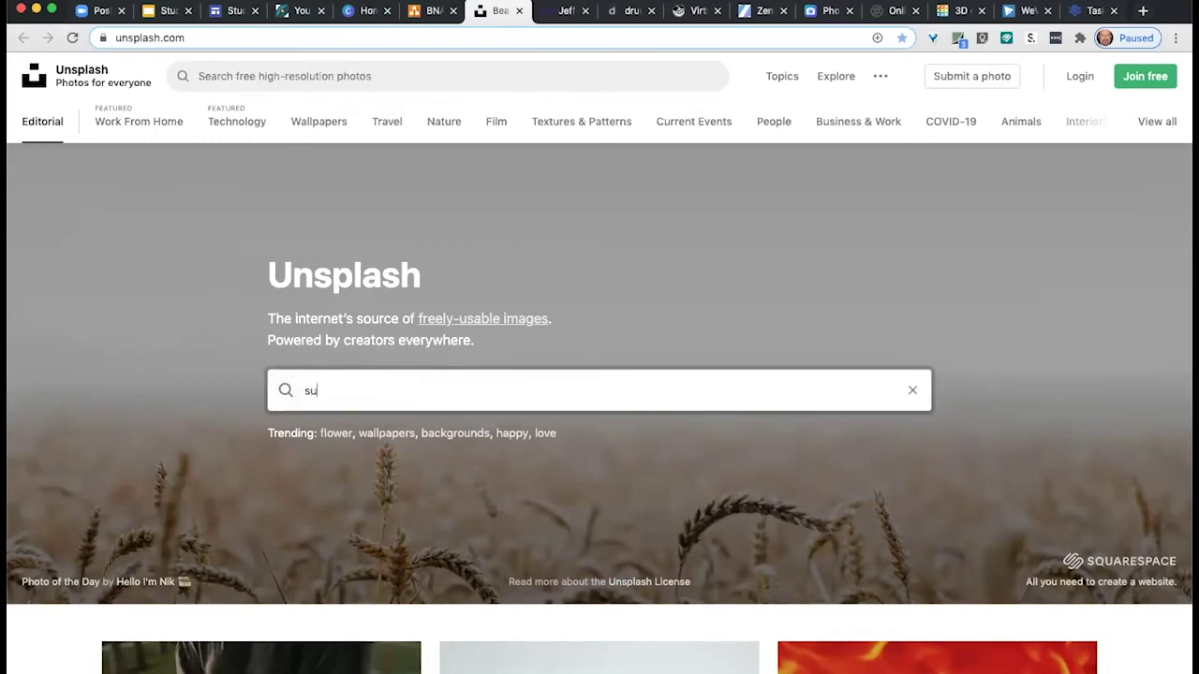
type("nflowers")
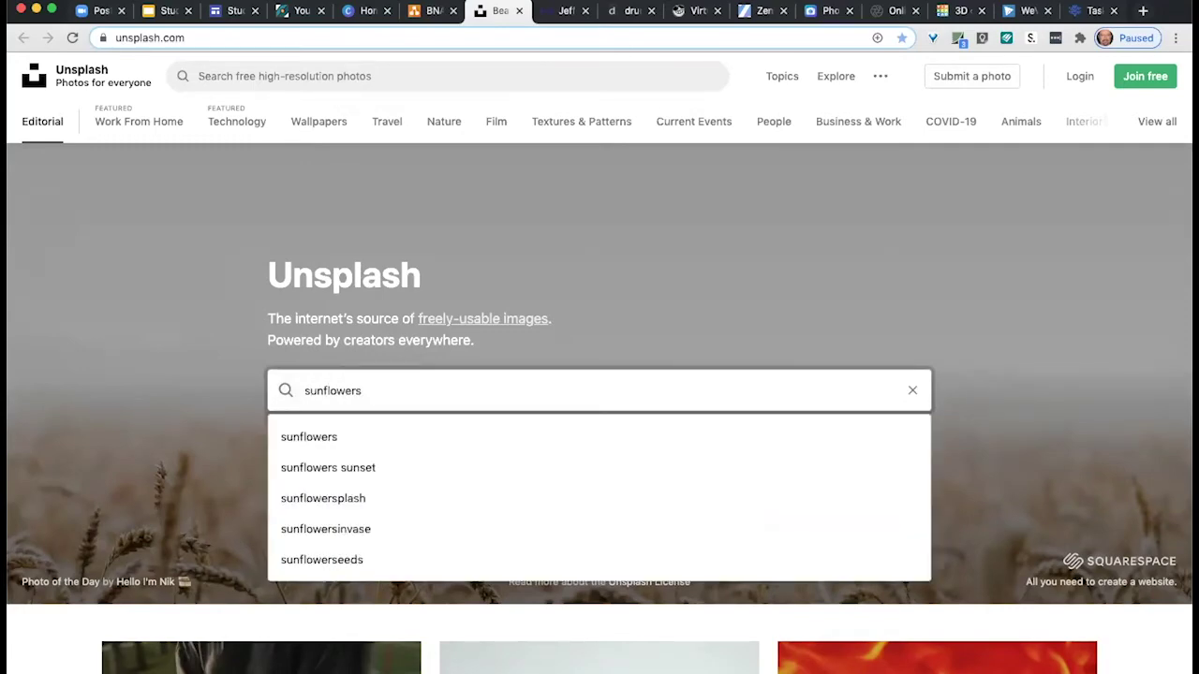
key("Return")
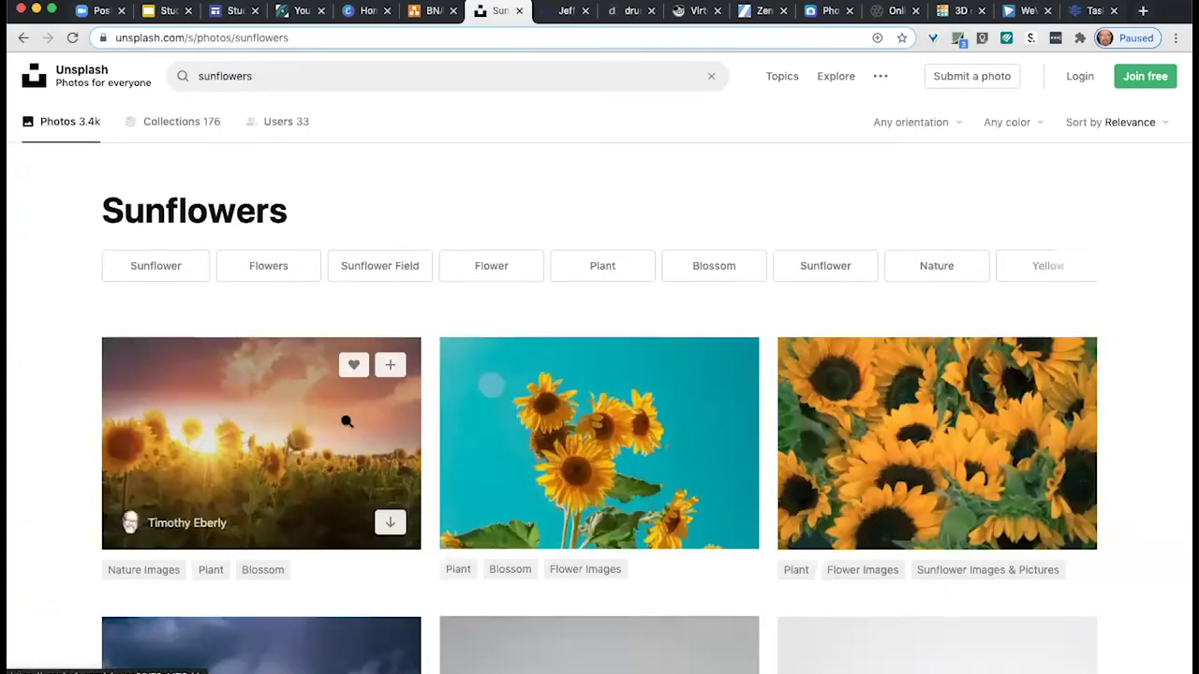
Preview the sunflower field under storm clouds, then return to the results.
scroll(351, 422, "down", 2)
scroll(365, 426, "down", 1)
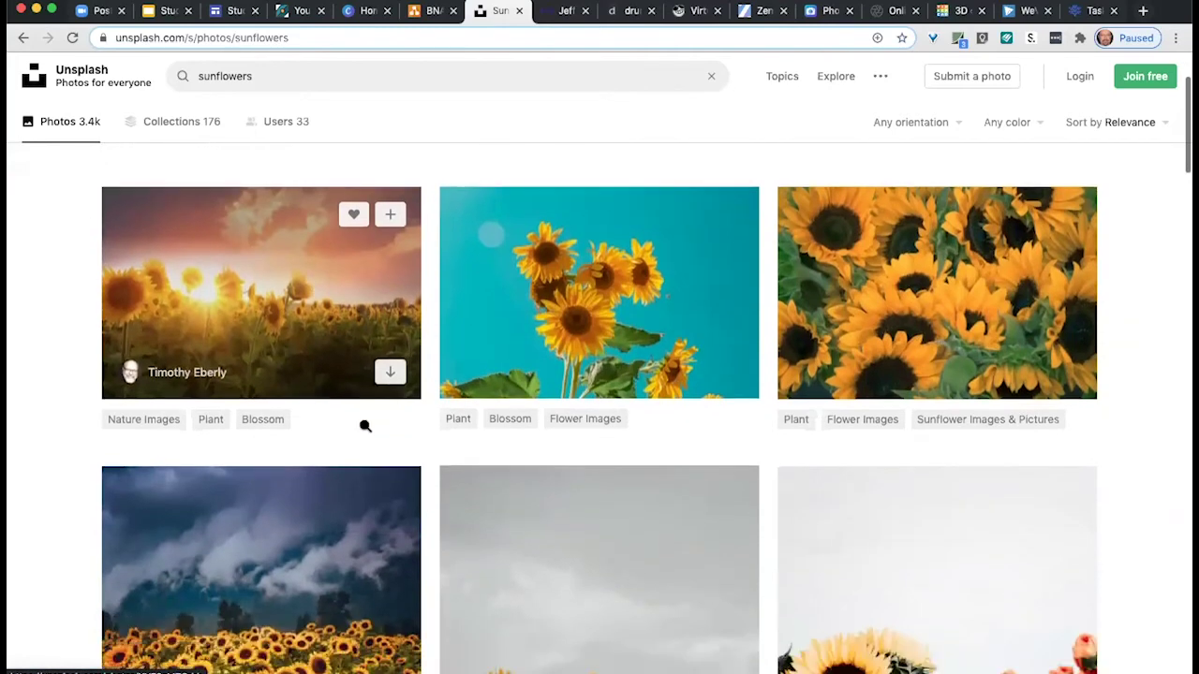
scroll(366, 427, "down", 7)
left_click(339, 380)
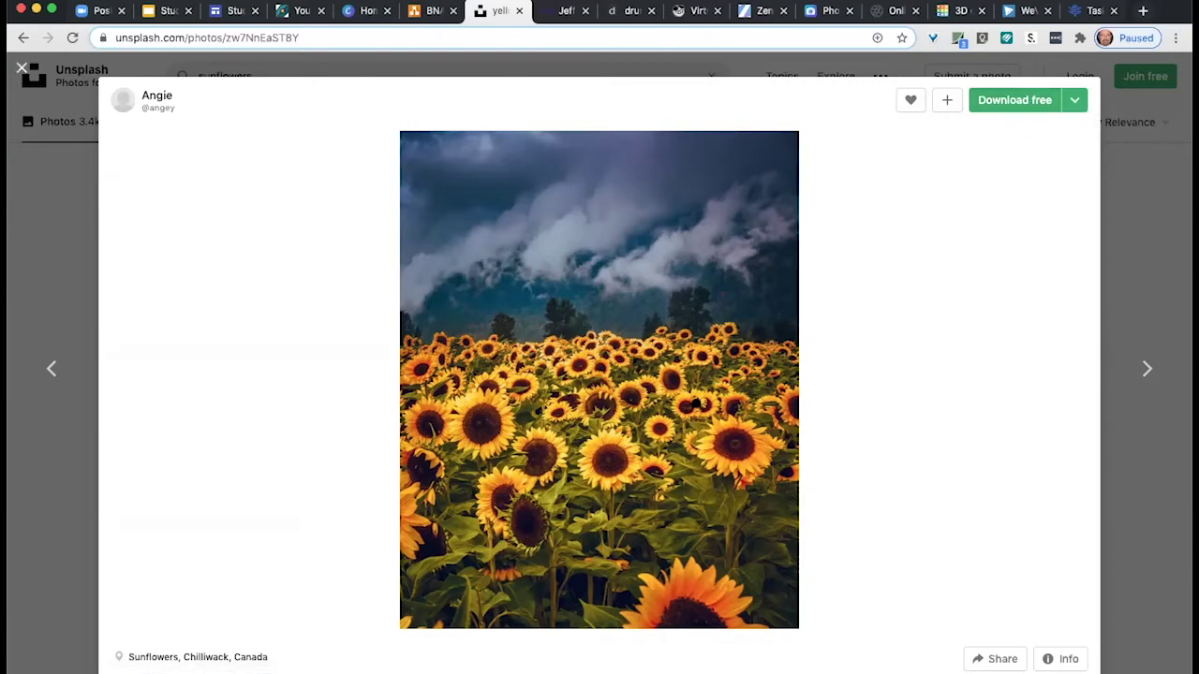
key("Escape")
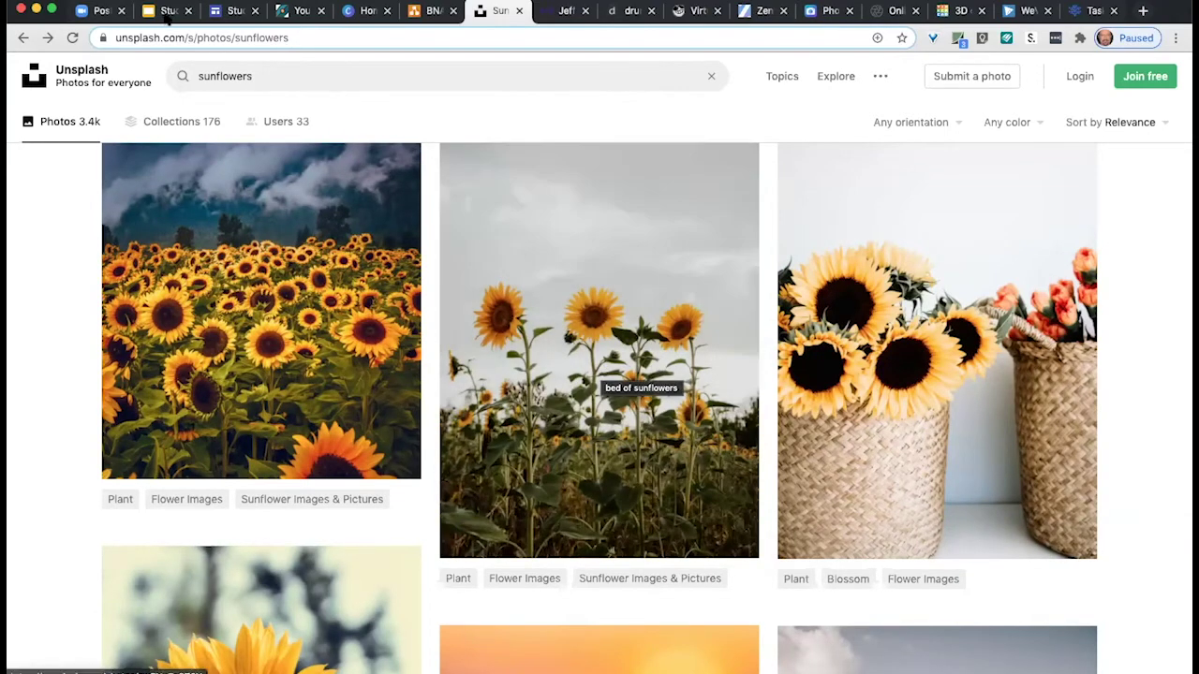
Show slide 6, 'Insert a stunning picture here', of the Studio 300 deck with full menus.
left_click(165, 13)
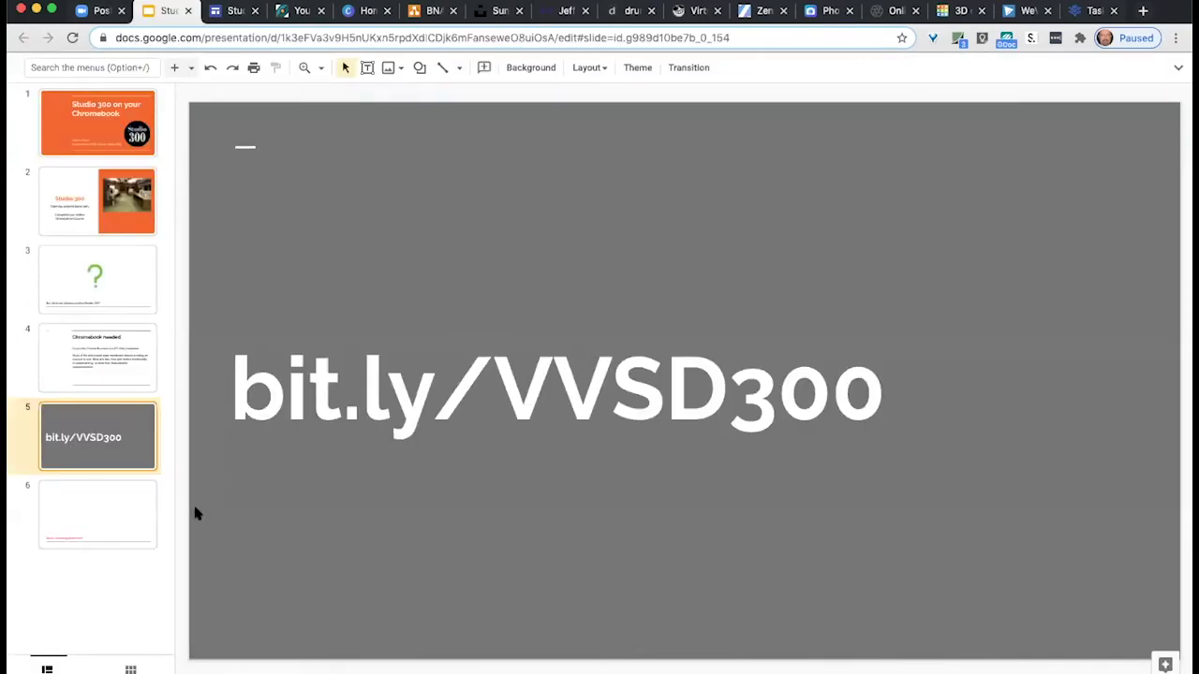
left_click(128, 506)
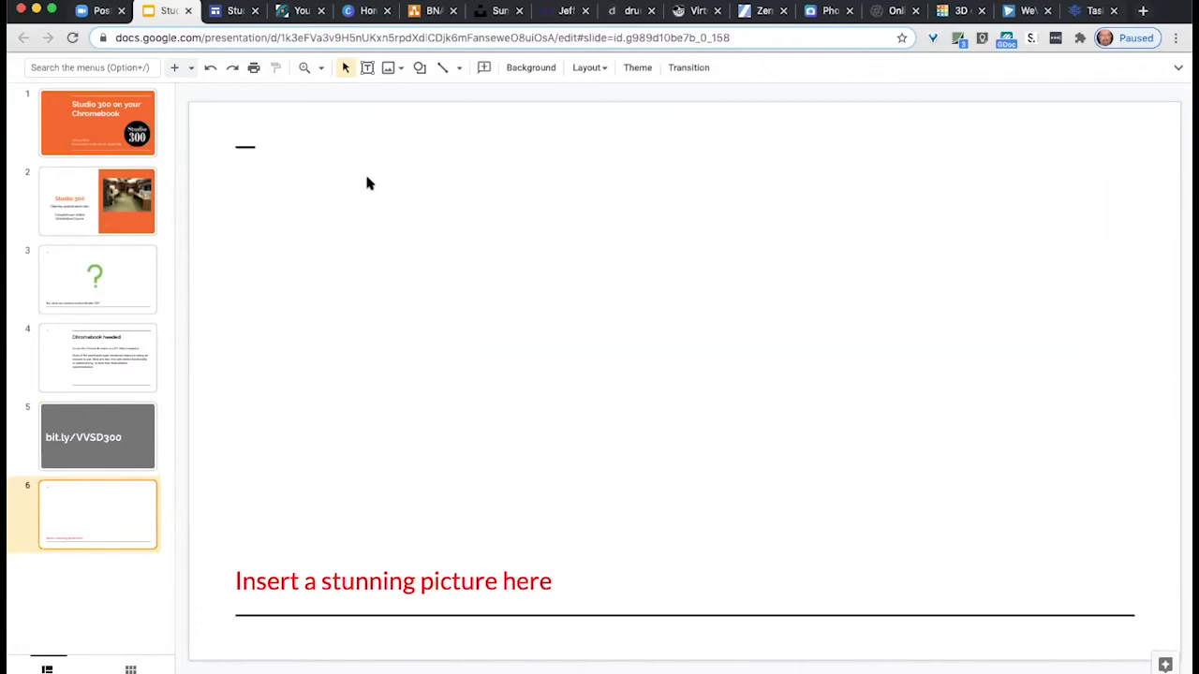
key("ctrl+shift+f")
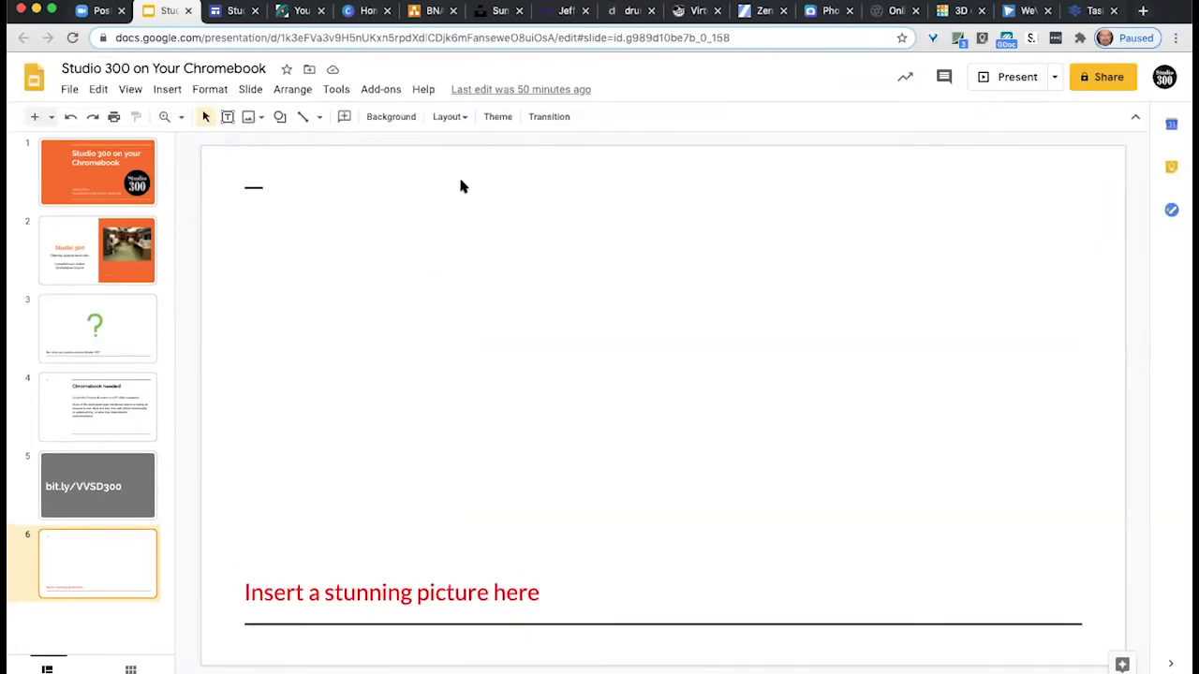
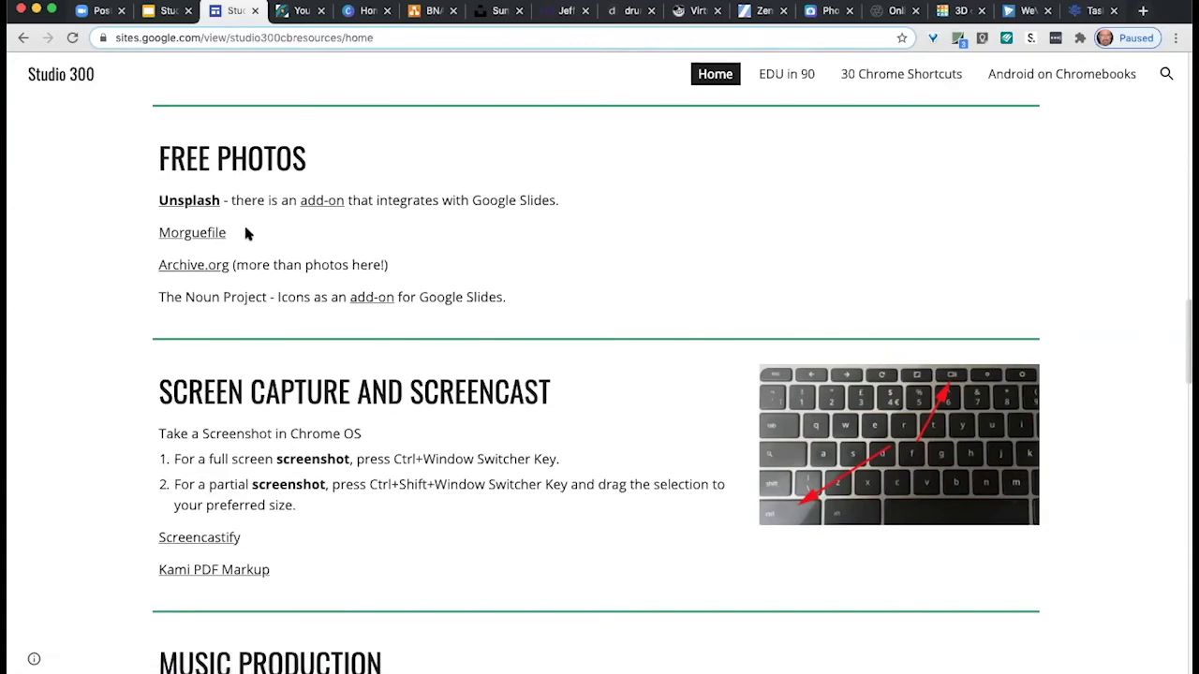
left_click(208, 234)
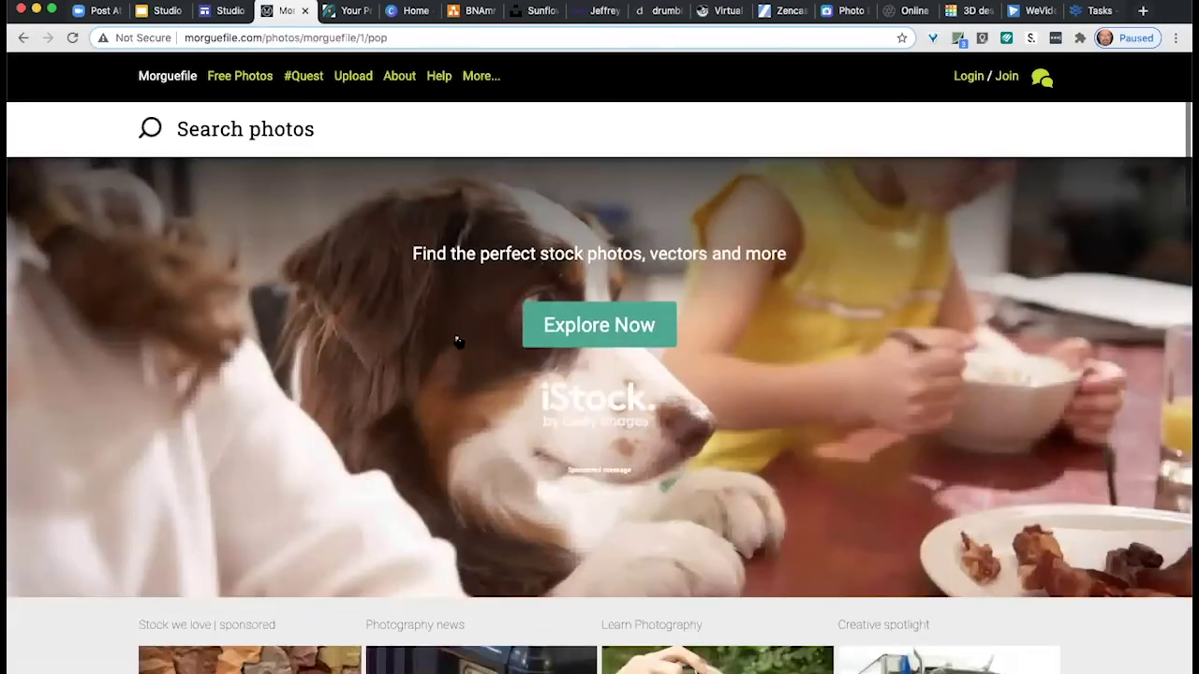
scroll(455, 344, "down", 4)
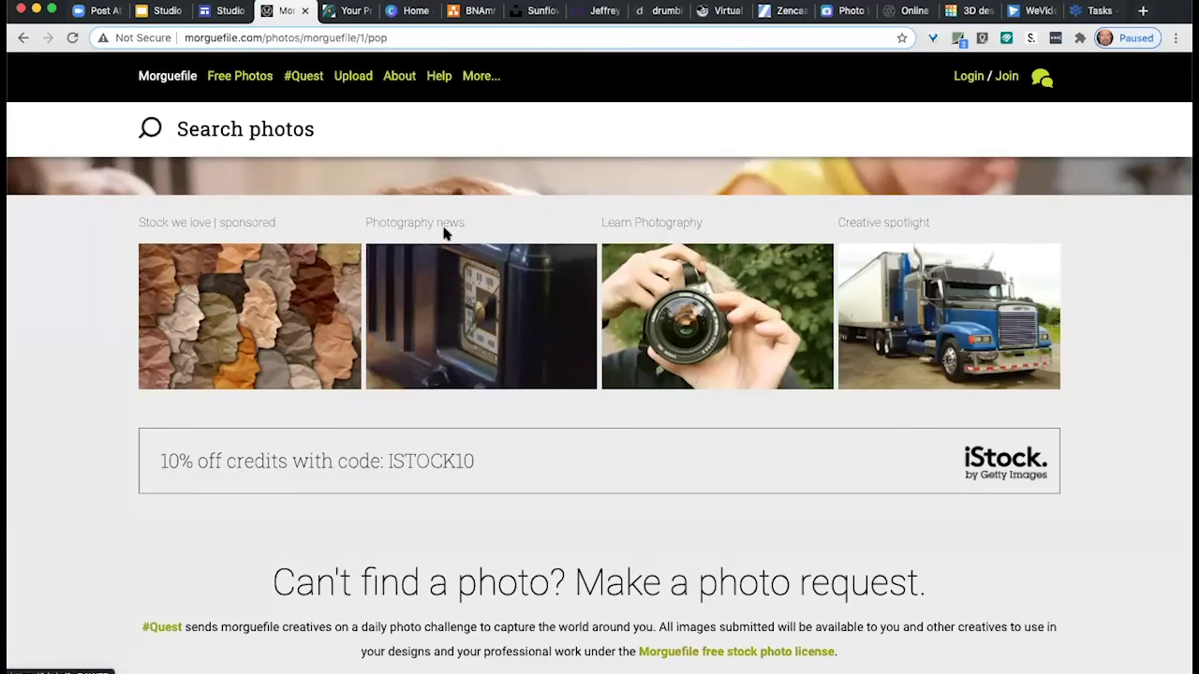
left_click(305, 10)
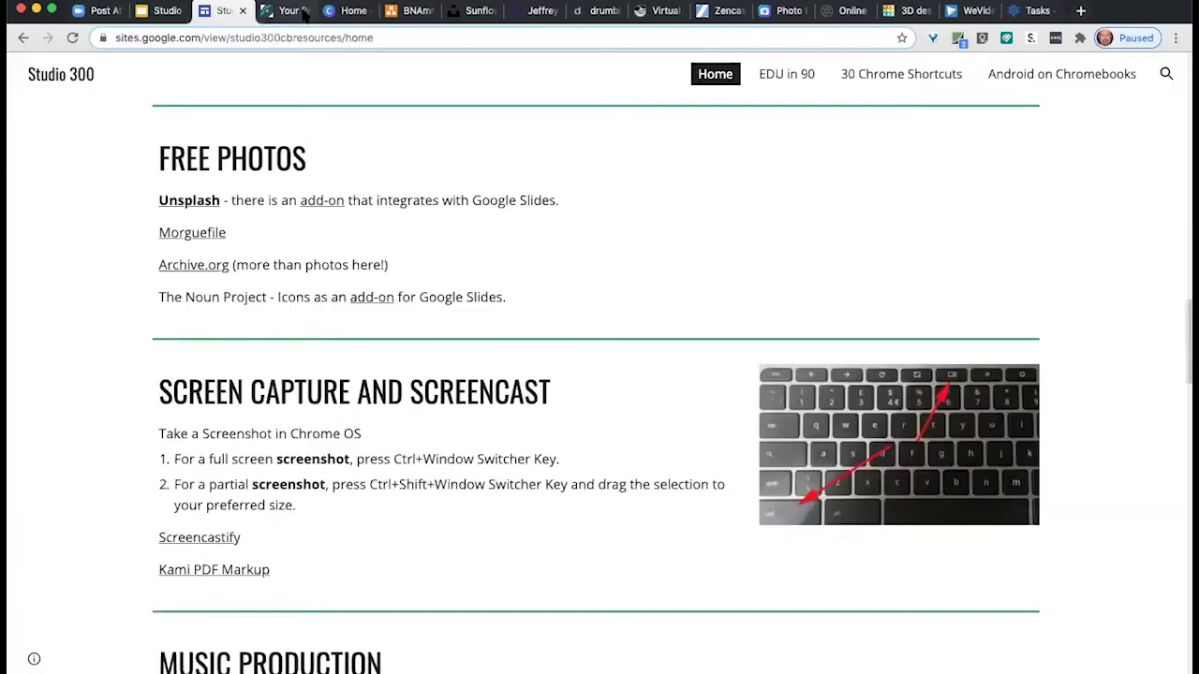
Close the ApolloPad, Canva and draw.io tabs and return to the Studio 300 Slides presentation.
left_click(306, 10)
left_click(304, 12)
left_click(305, 11)
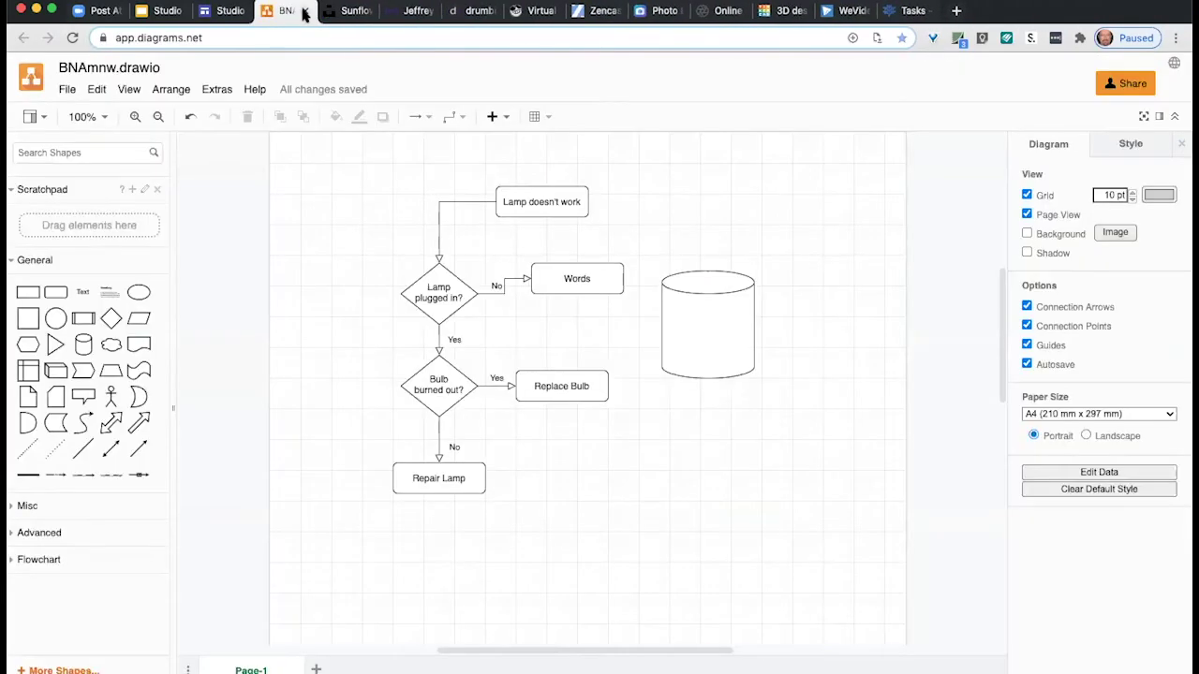
left_click(304, 12)
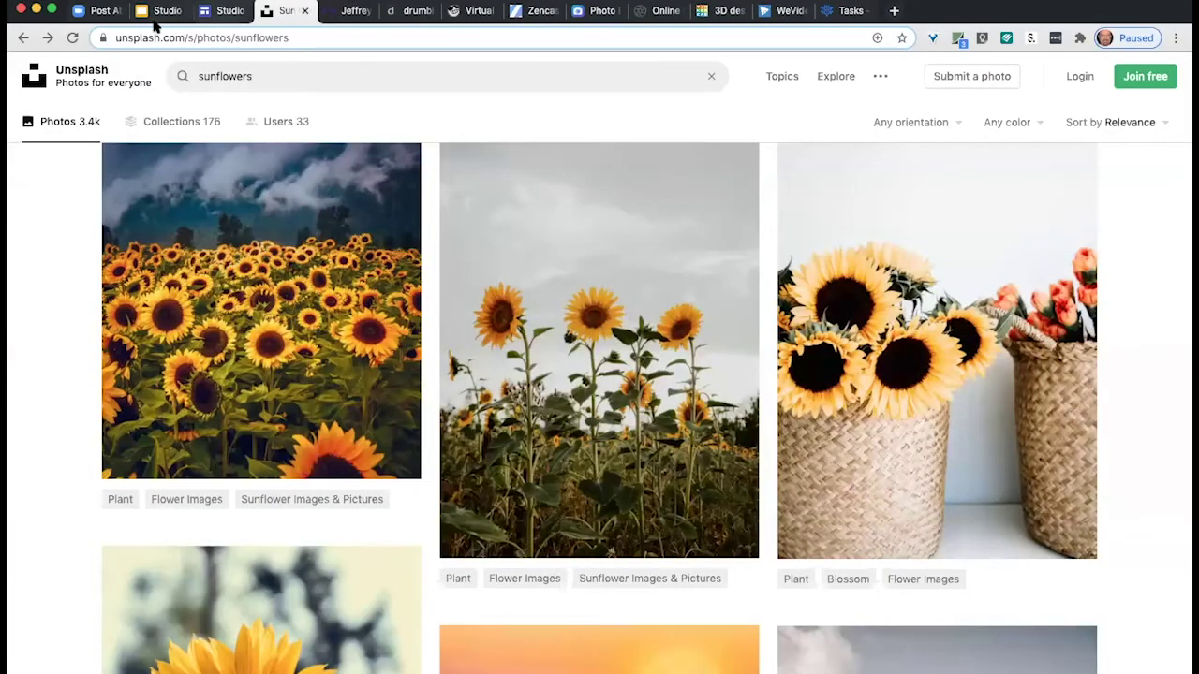
key("ctrl+shift+Tab")
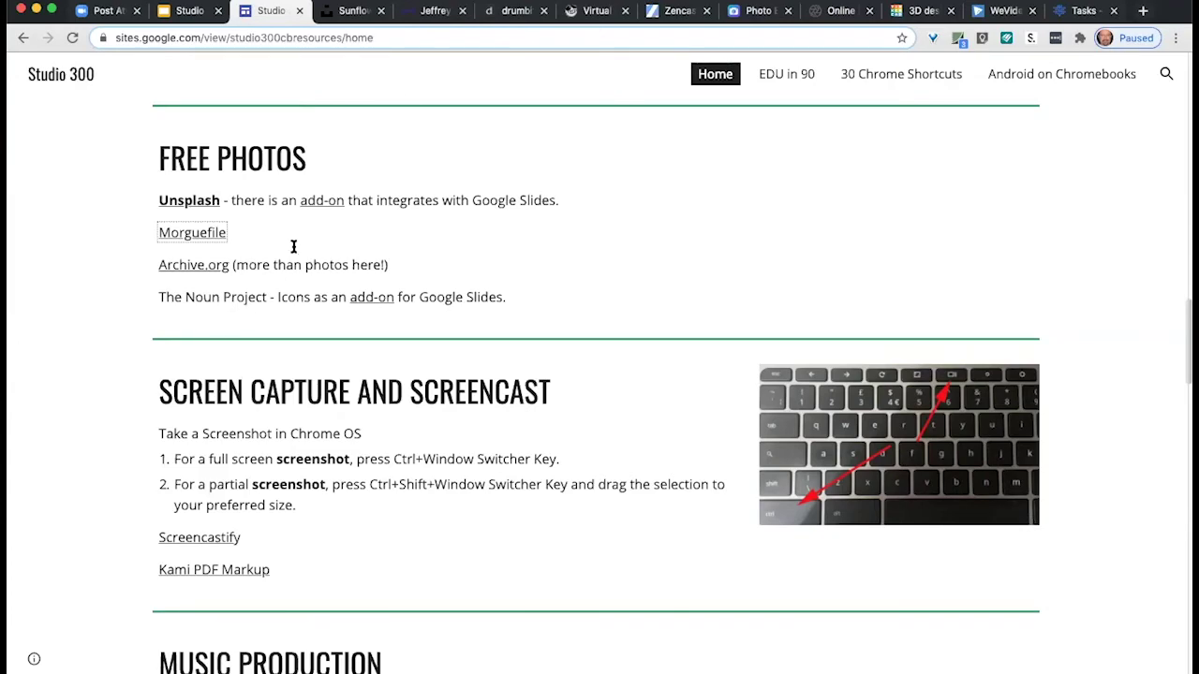
left_click(184, 13)
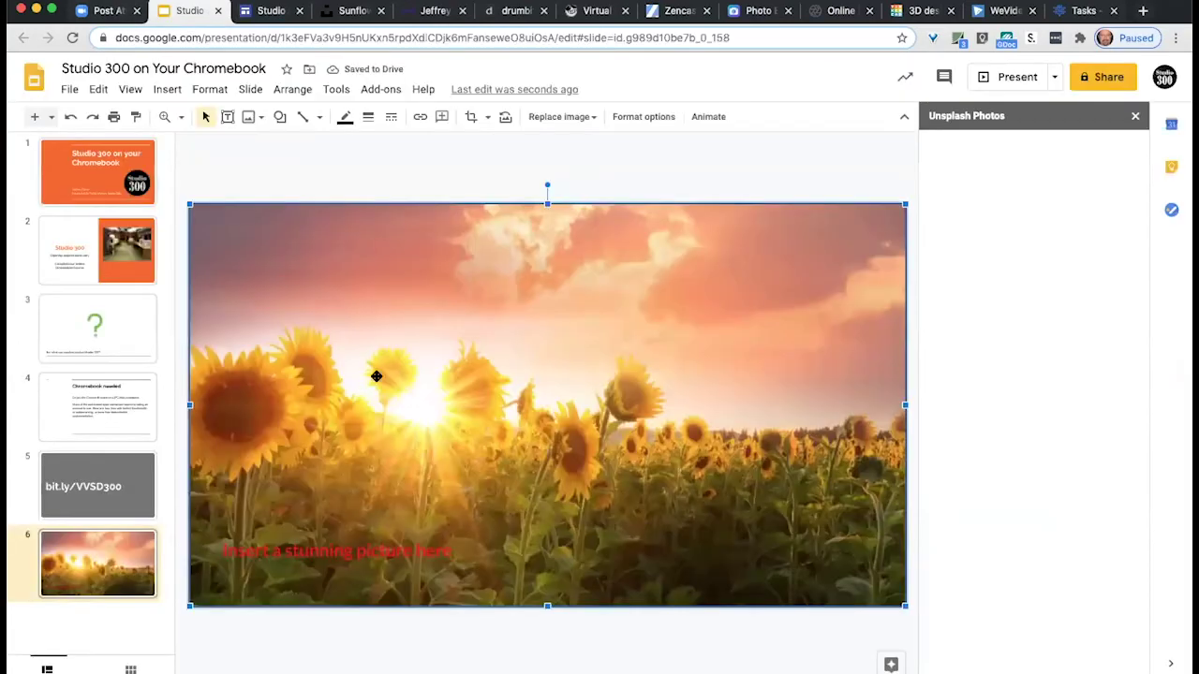
Insert a green Headphones icon from Icons by Noun Project onto slide 6.
left_click(371, 91)
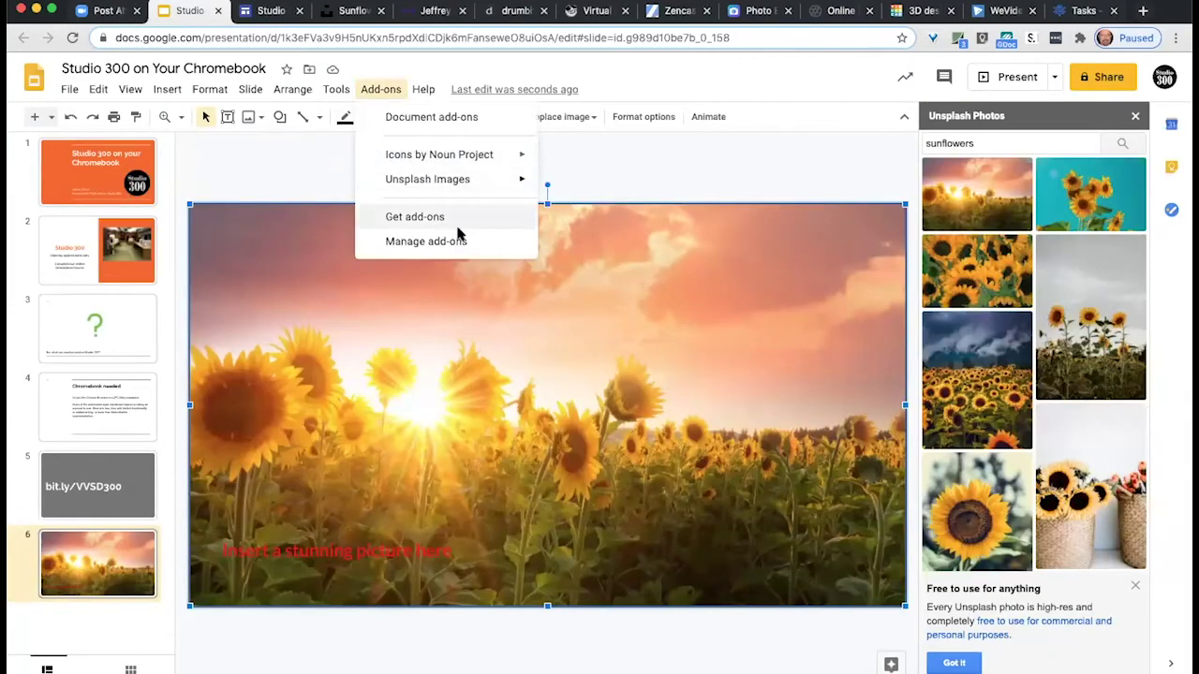
mouse_move(559, 152)
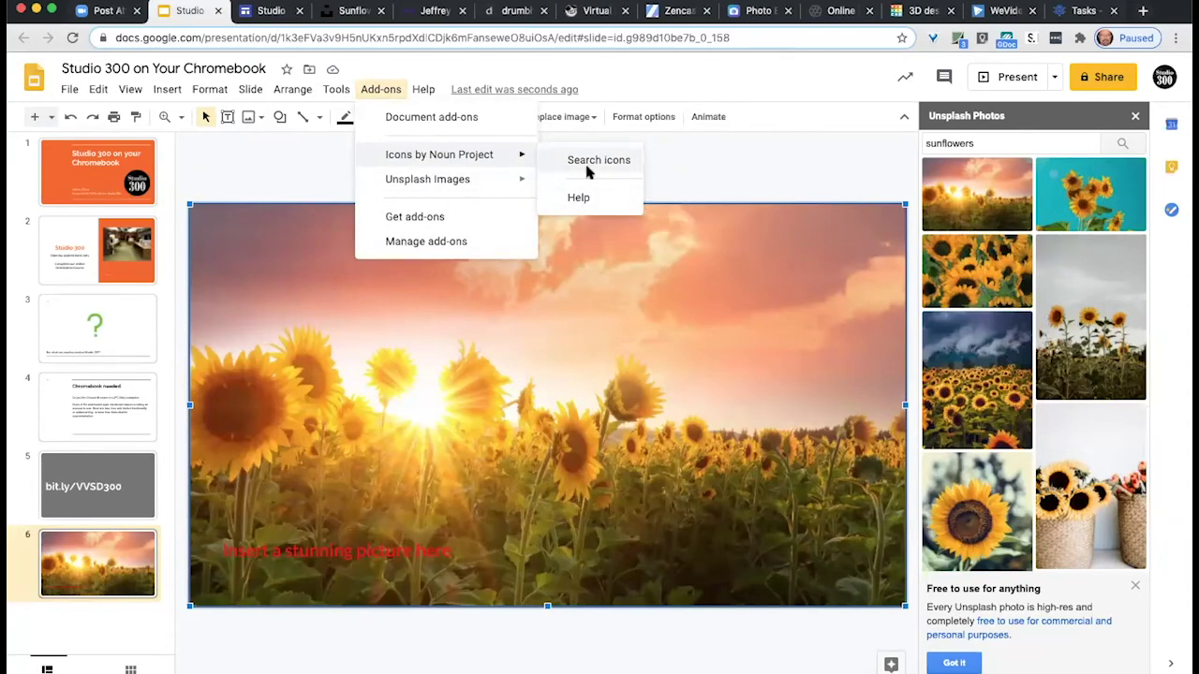
left_click(587, 167)
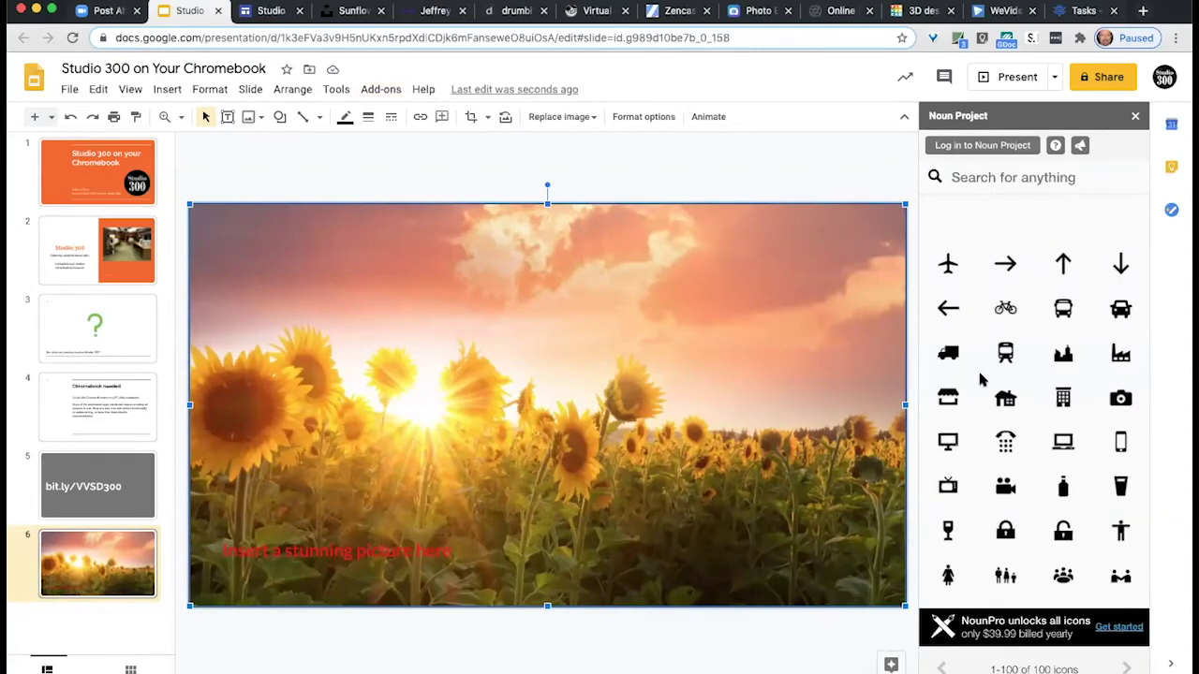
scroll(1005, 403, "down", 3)
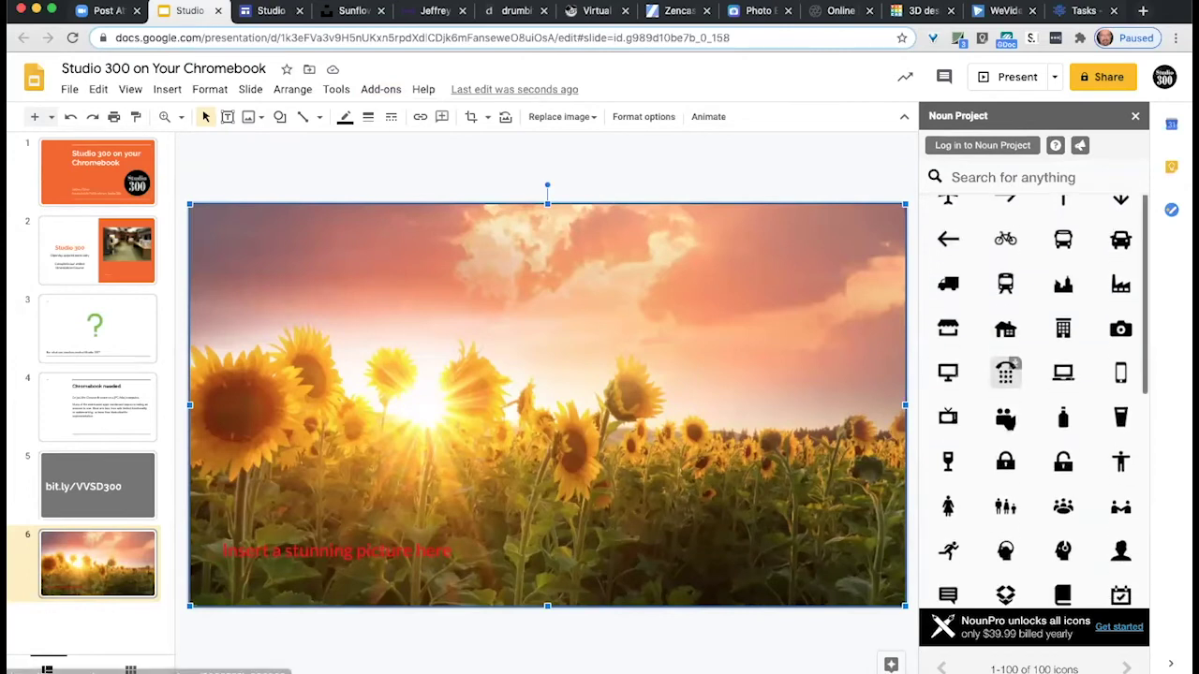
scroll(1011, 426, "down", 1)
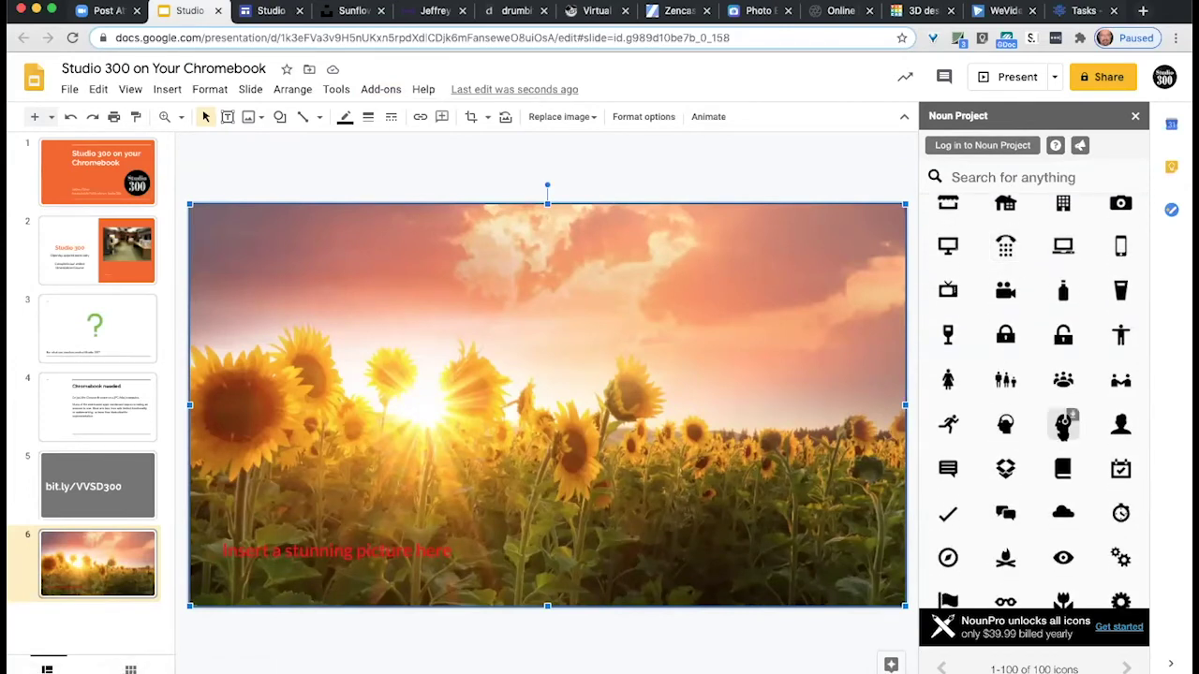
left_click(1063, 426)
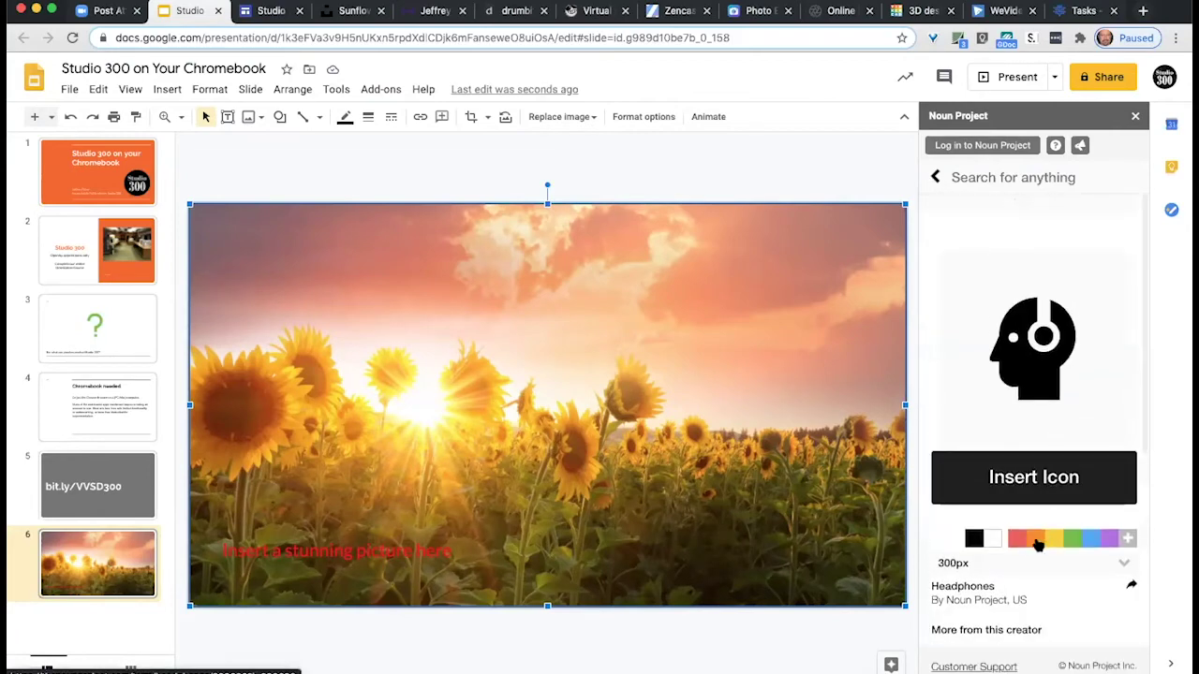
left_click(1036, 540)
left_click(1074, 541)
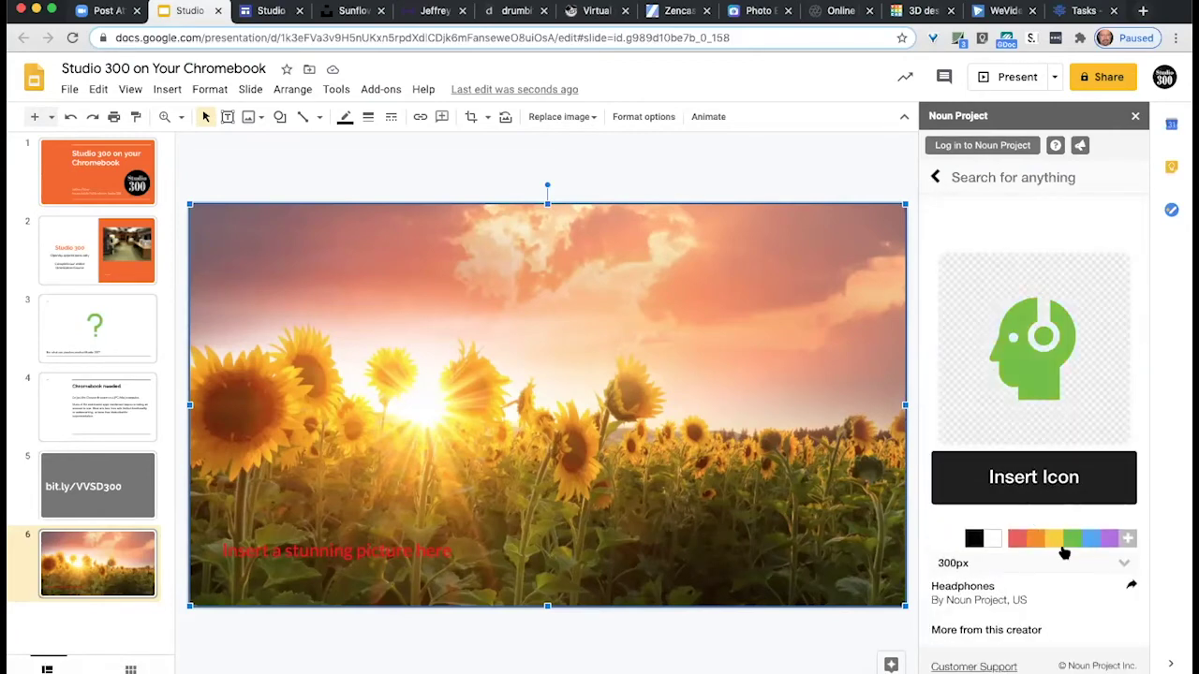
left_click(1055, 489)
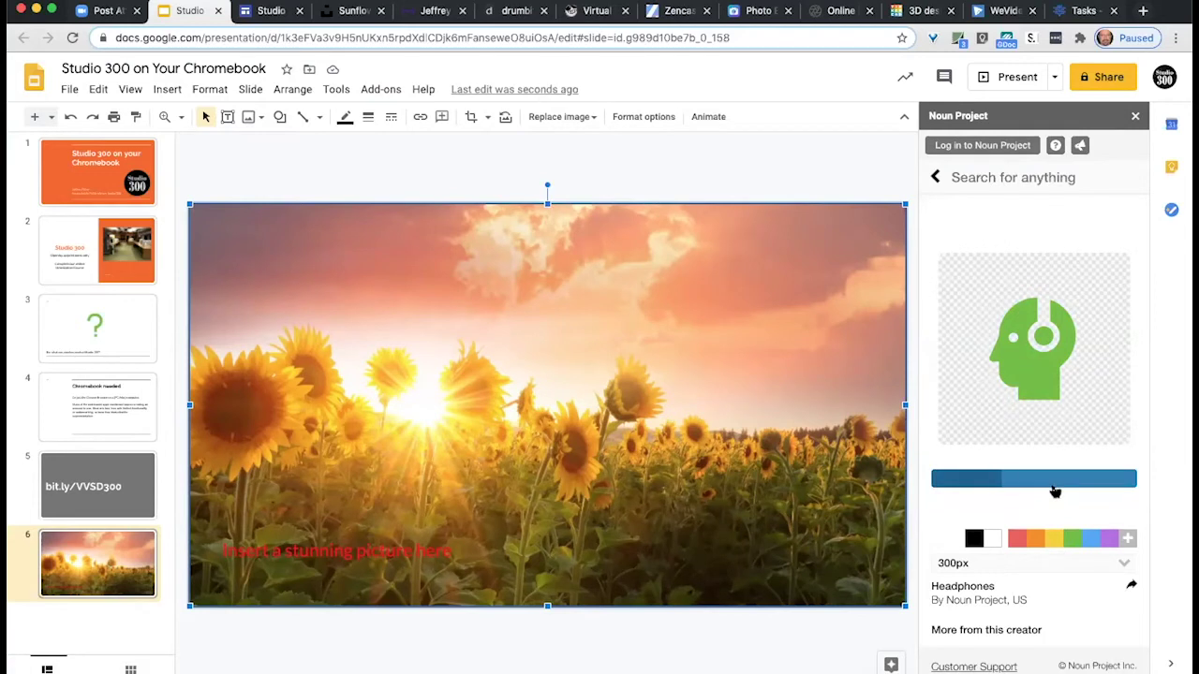
Position the headphones icon over the sunflowers, then go back to the Studio 300 site.
left_click_drag(387, 399, 545, 475)
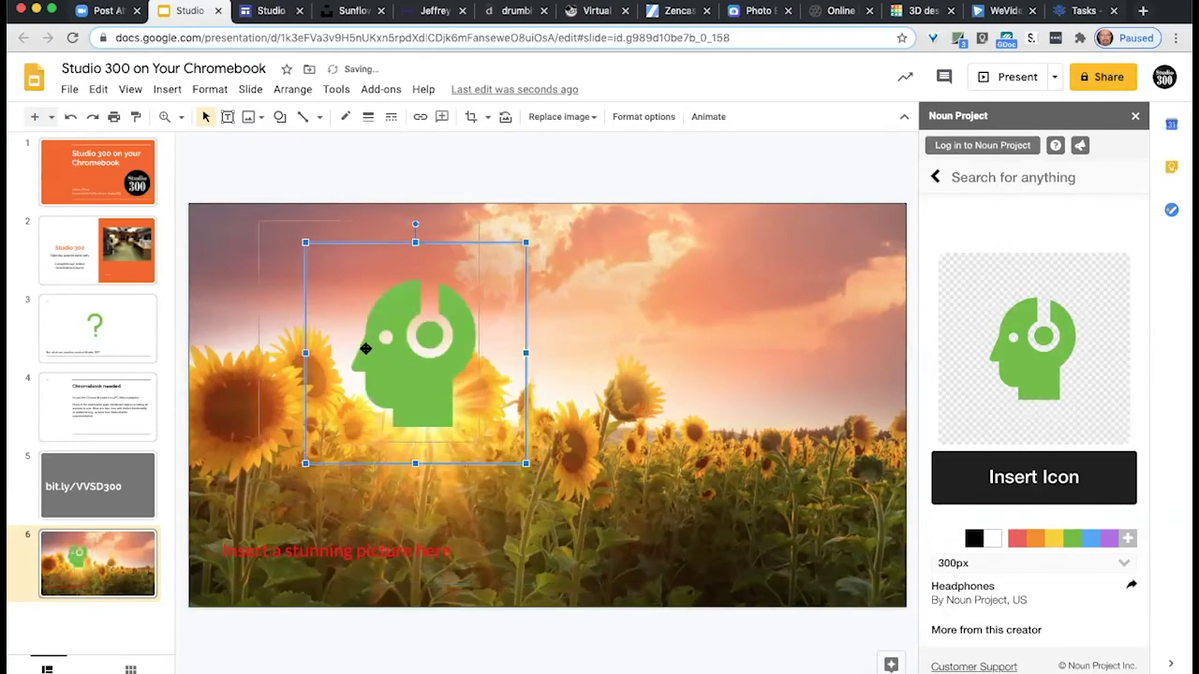
left_click_drag(414, 375, 365, 352)
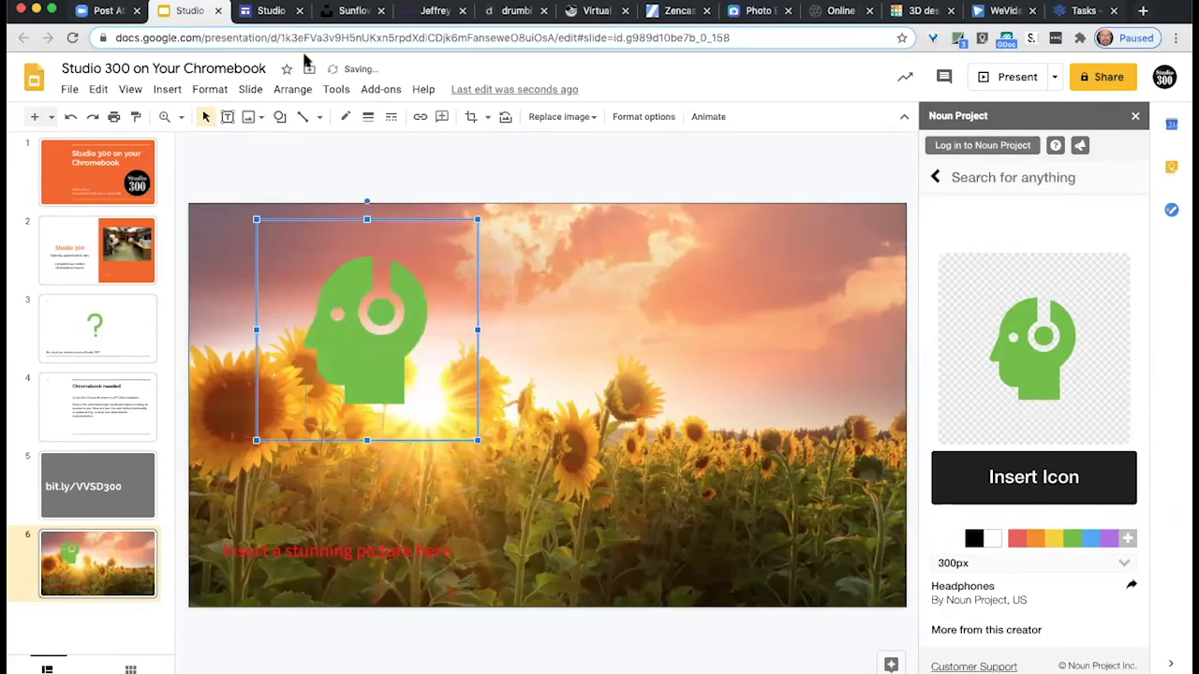
key("ctrl+Tab")
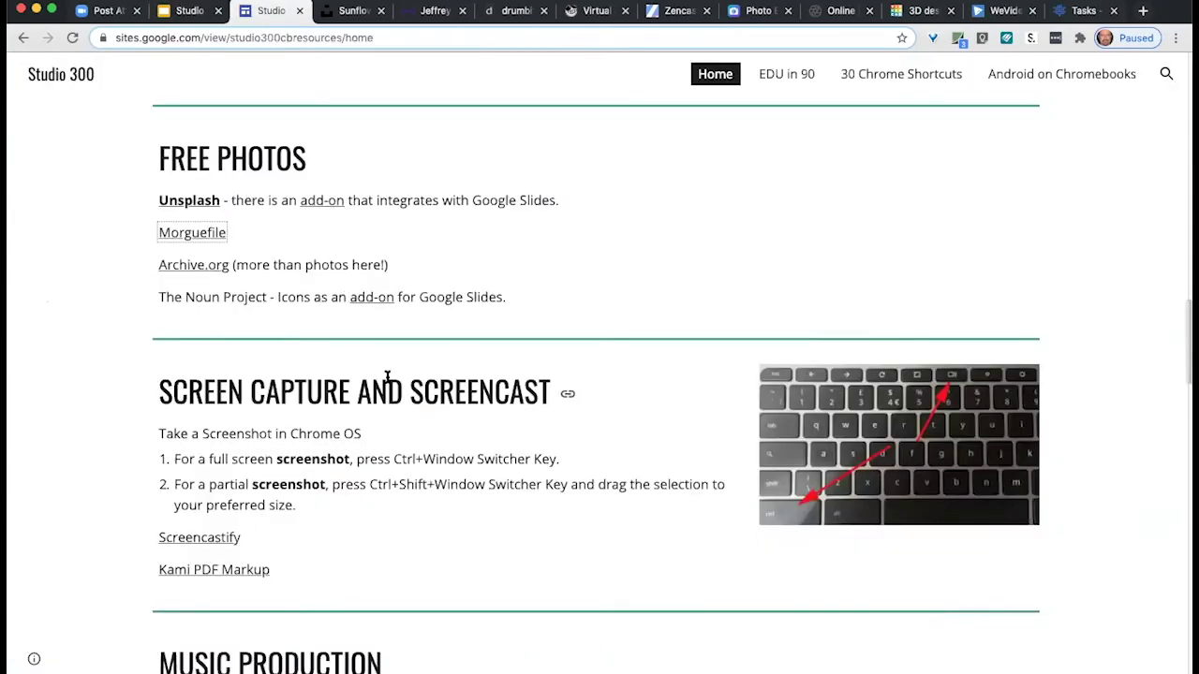
Scroll through the Music Production and Podcasting links, then bring up Soundtrap and DrumBit.
scroll(391, 379, "down", 3)
scroll(390, 382, "down", 2)
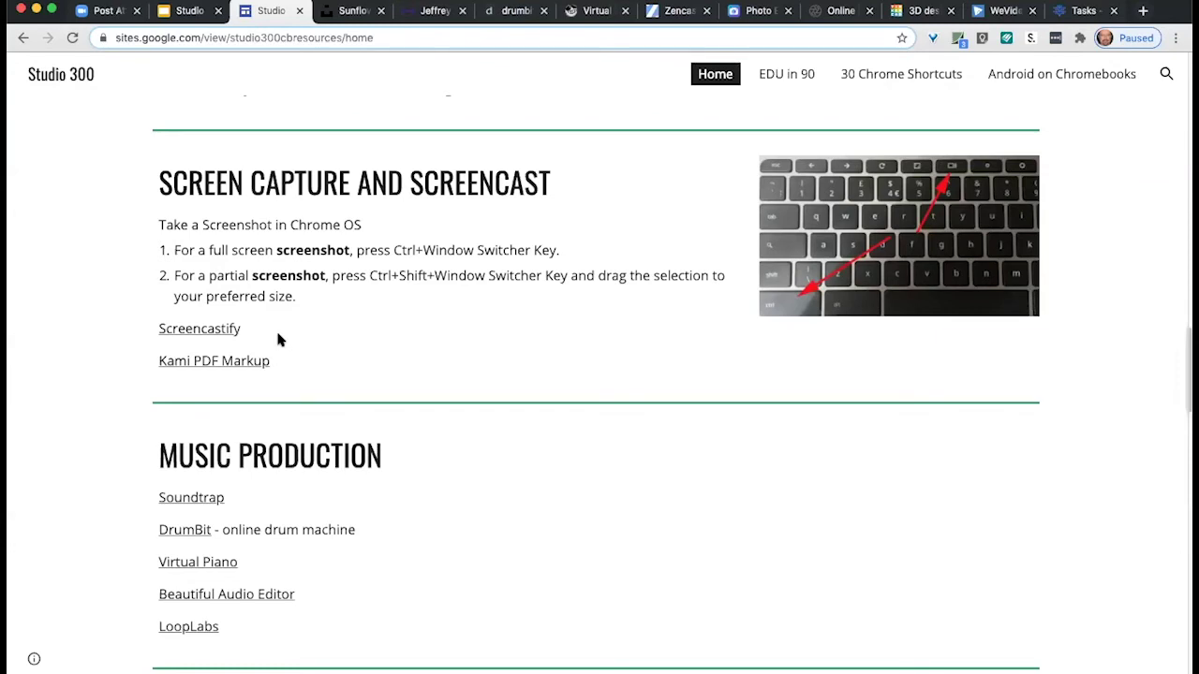
scroll(343, 353, "down", 4)
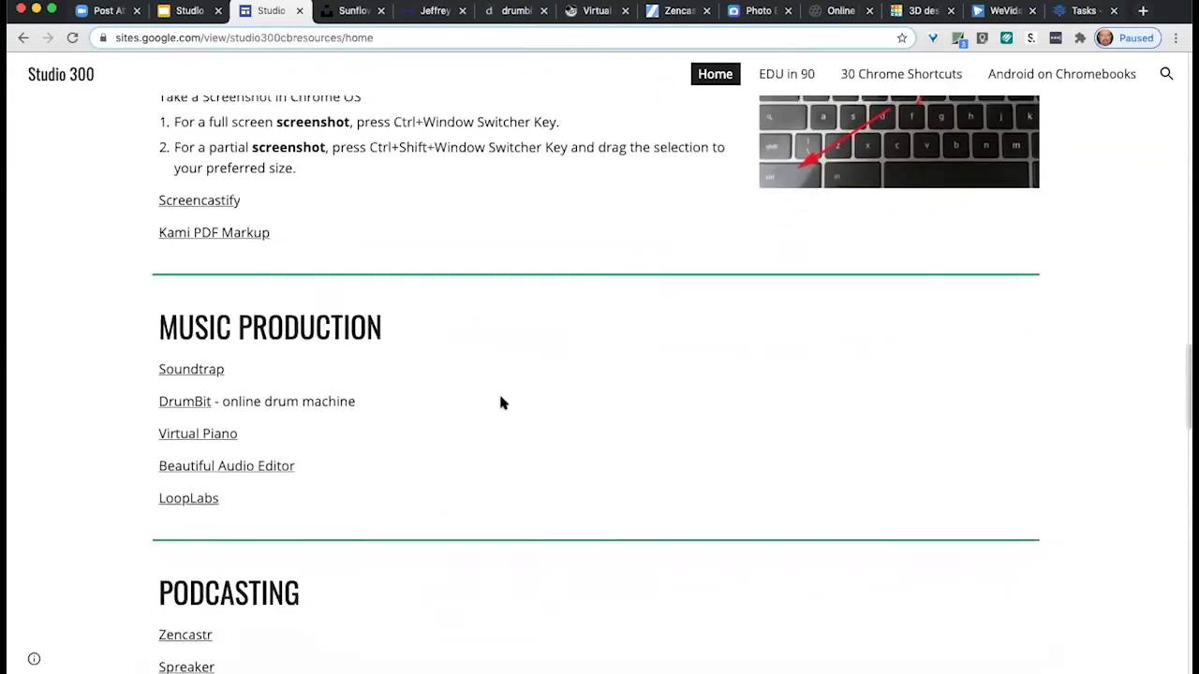
scroll(499, 402, "down", 2)
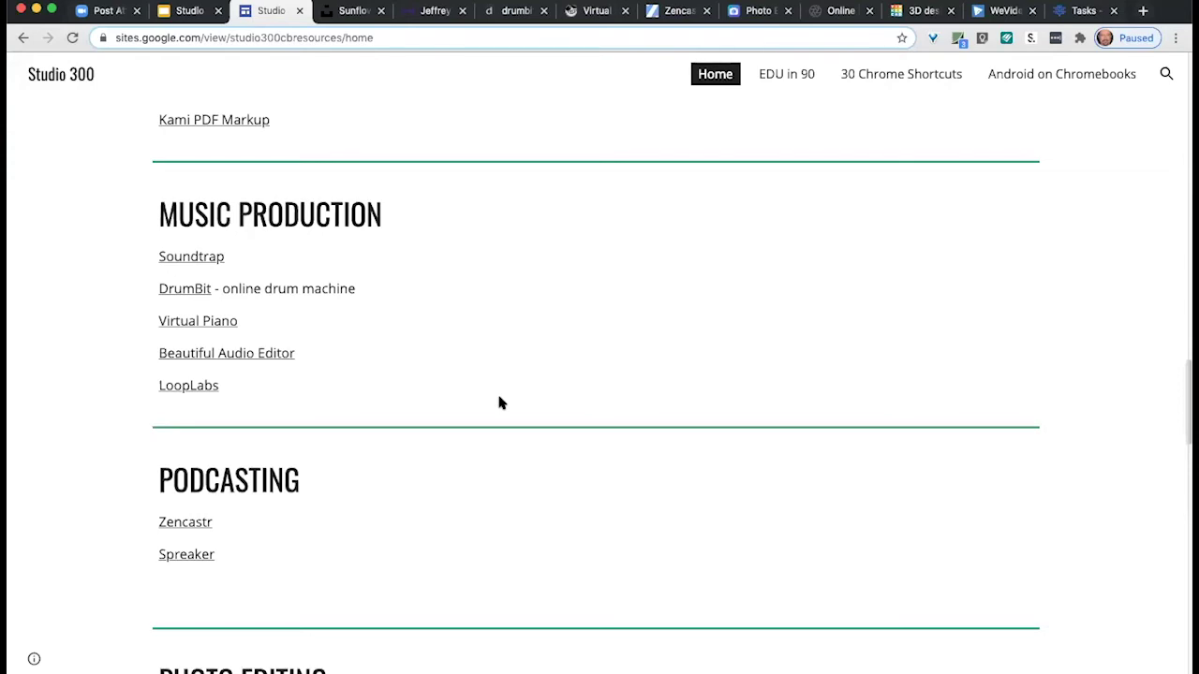
left_click(445, 19)
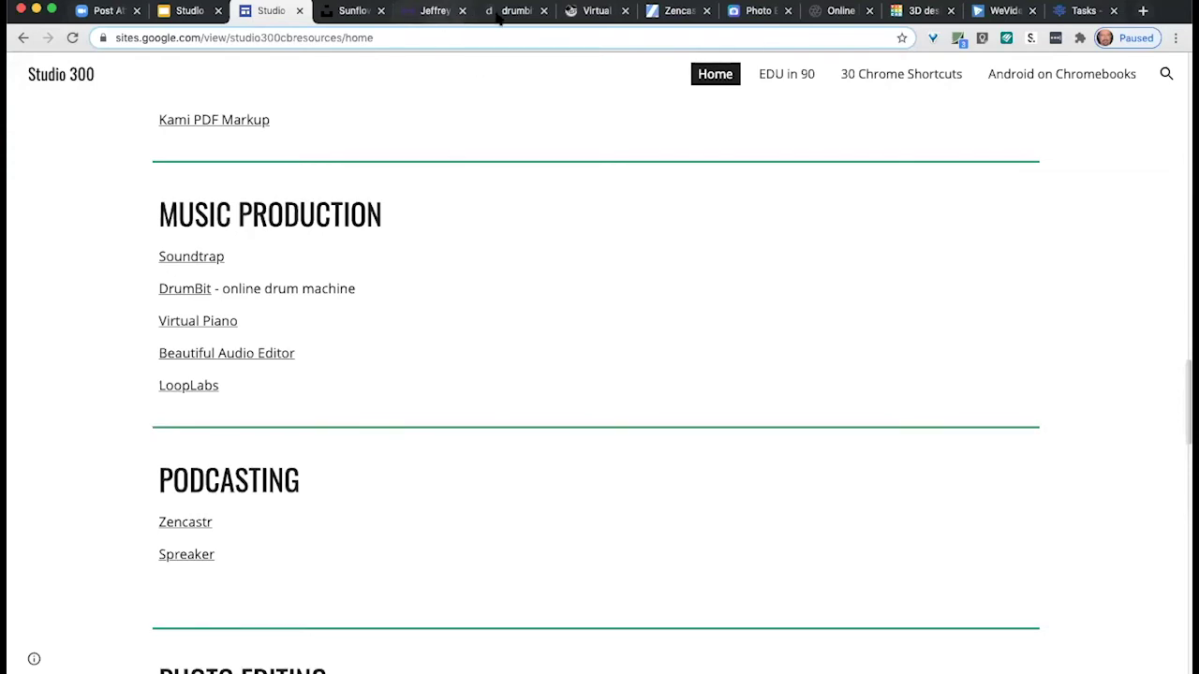
left_click(498, 13)
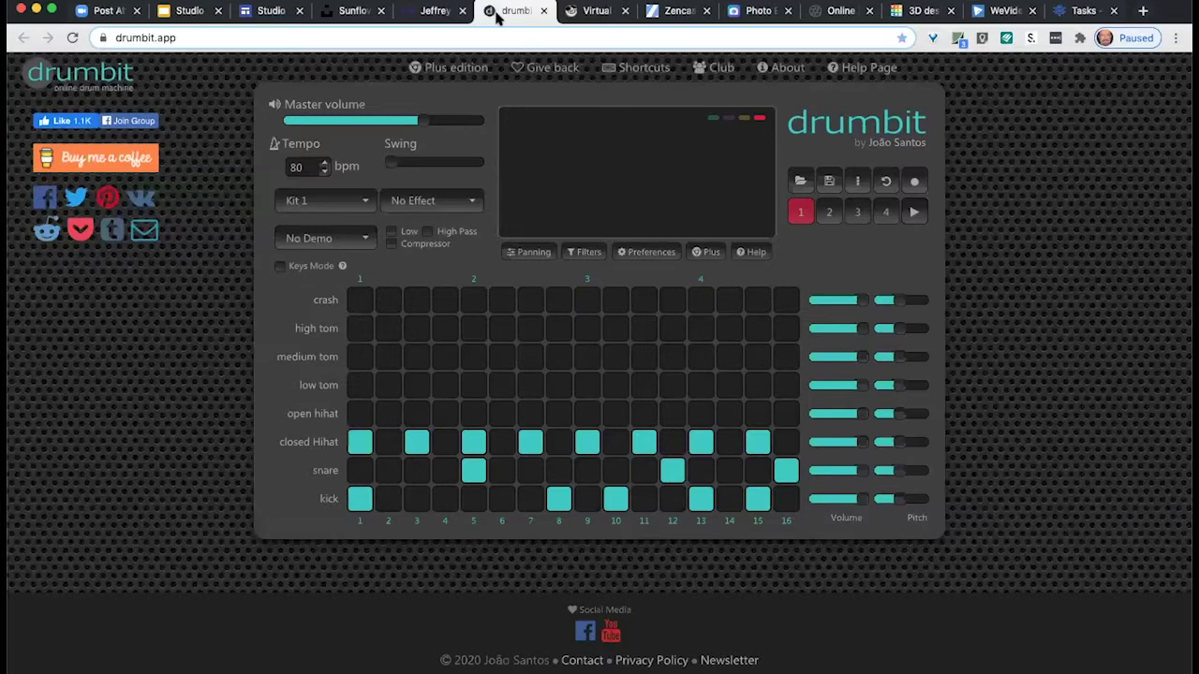
Play the beat and rework it: crash on step 1, kick on 4, snares on 8 and 9.
left_click(915, 212)
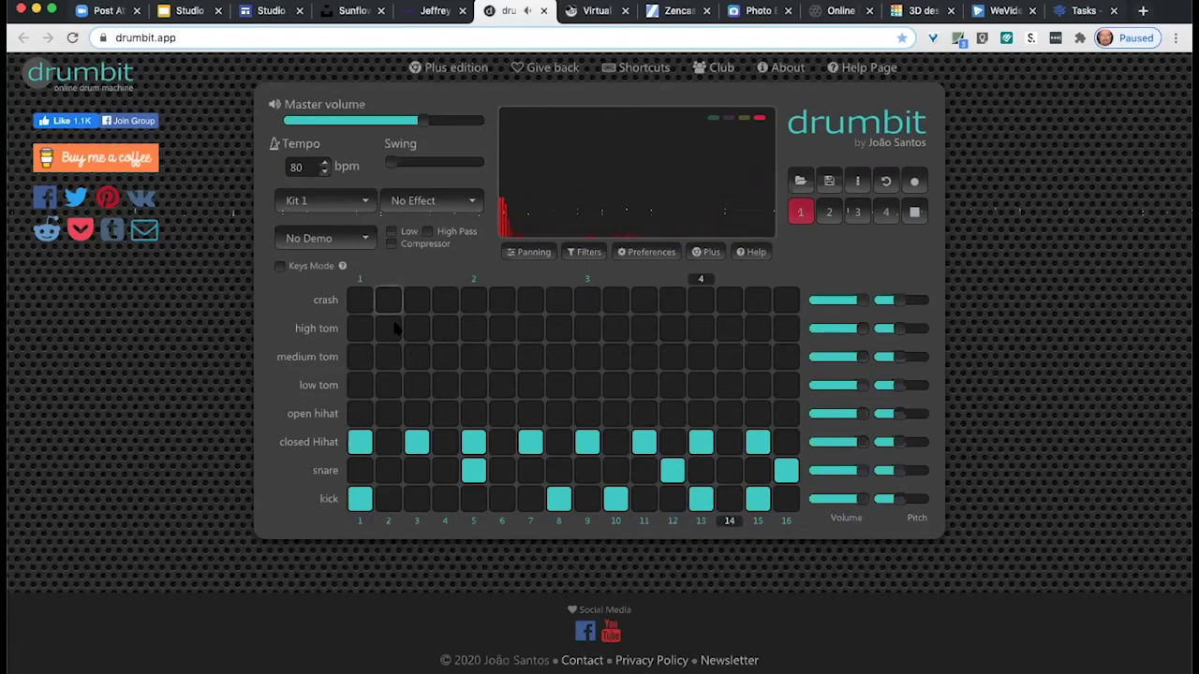
left_click(360, 300)
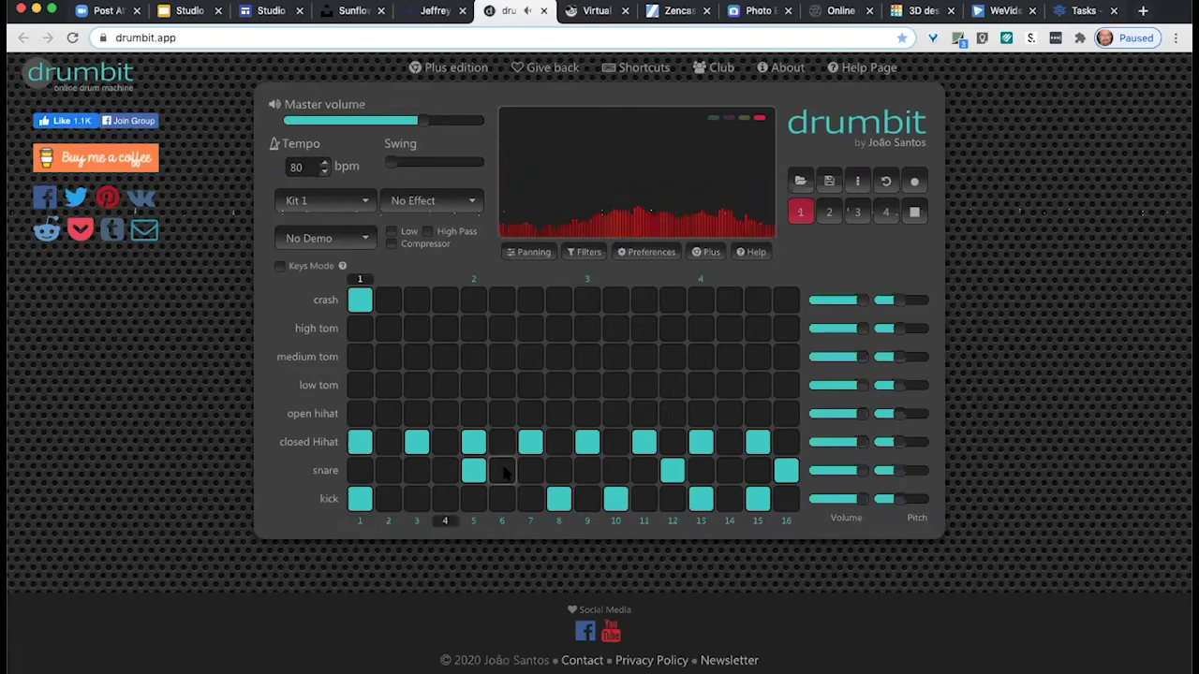
left_click(446, 499)
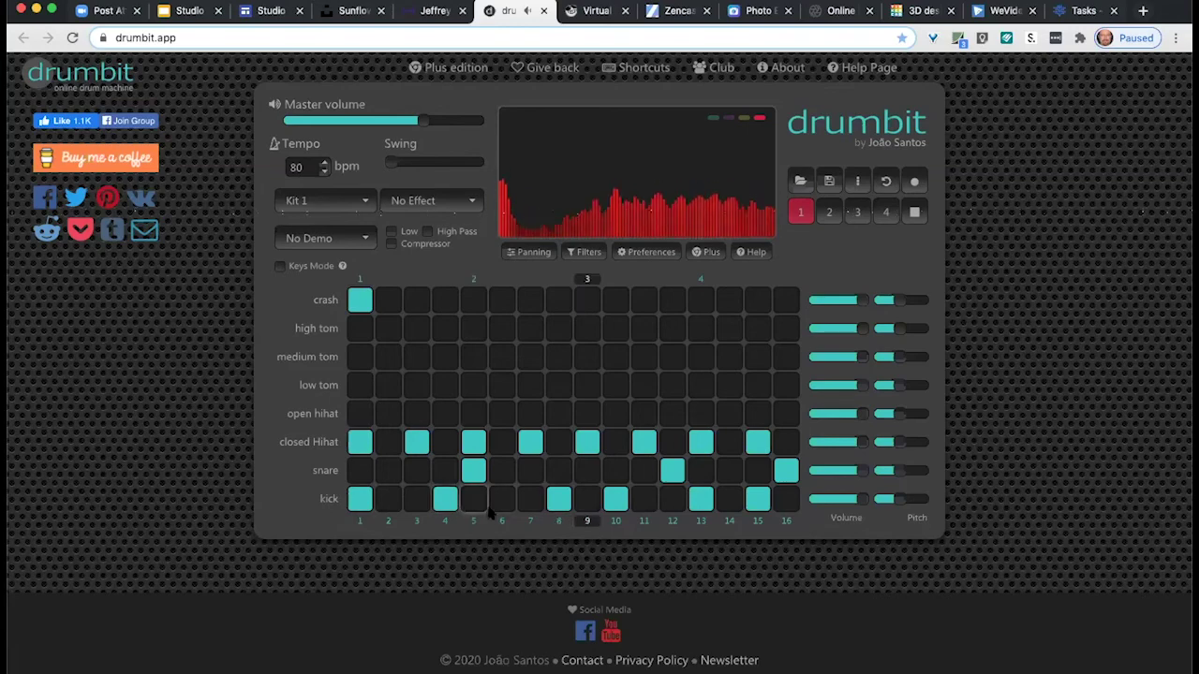
left_click(473, 470)
left_click(558, 499)
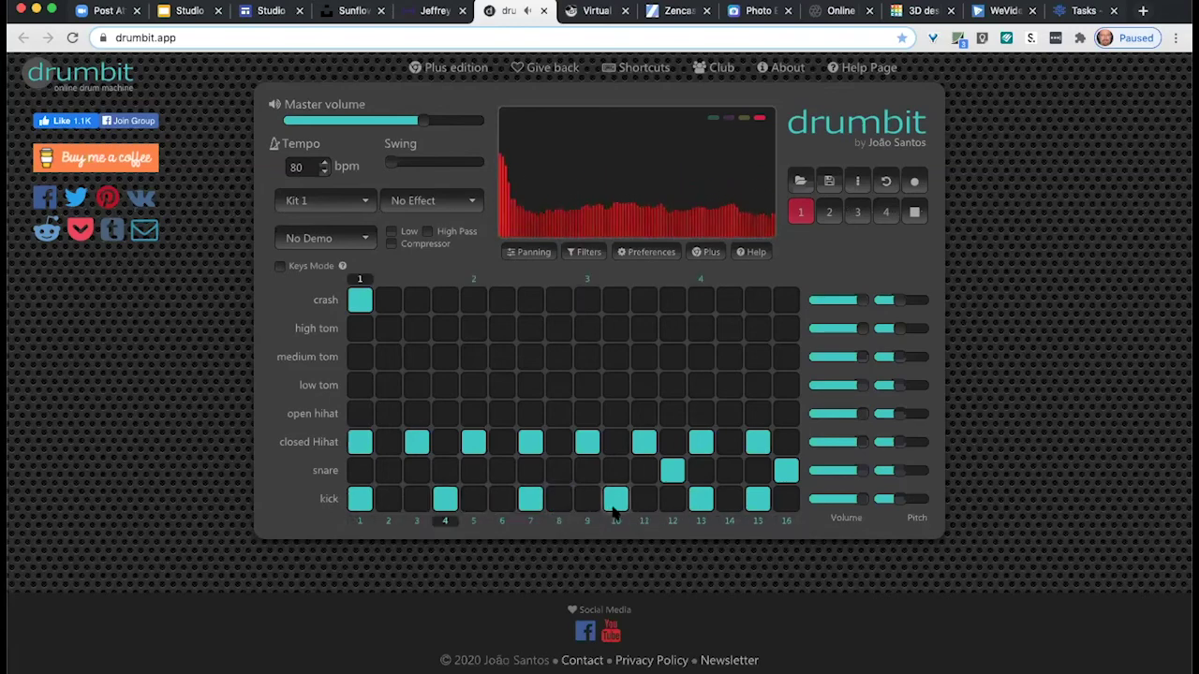
left_click(616, 500)
left_click(560, 471)
left_click(587, 471)
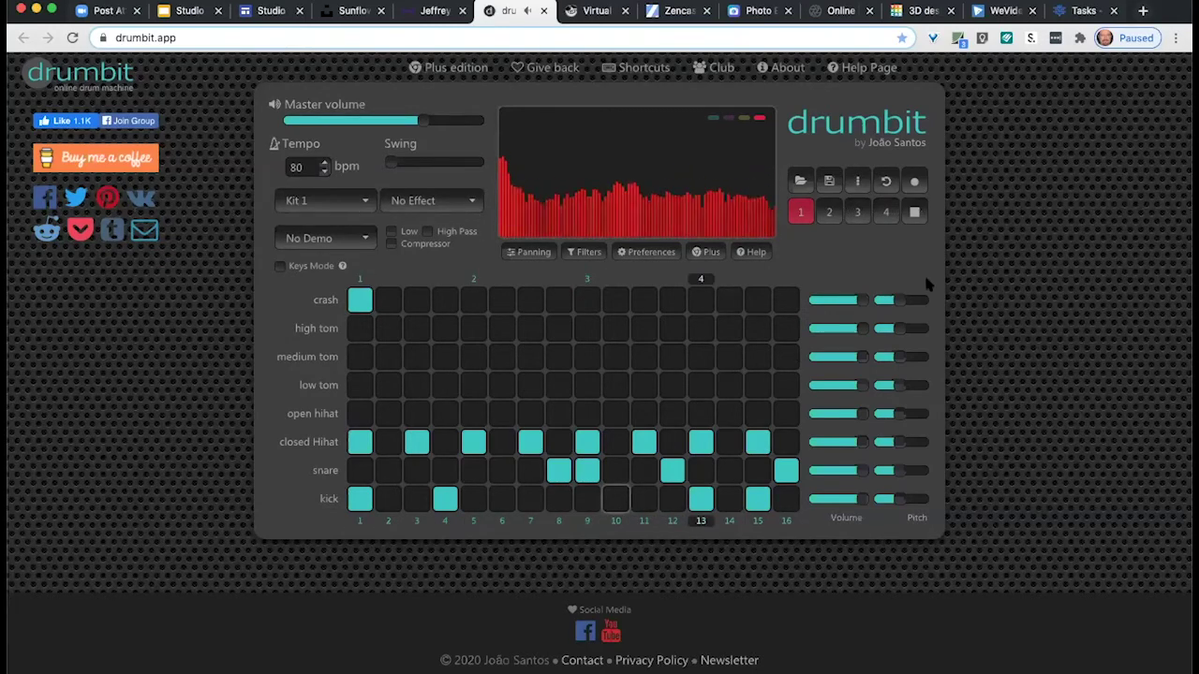
left_click(914, 212)
Switch to Kit 3 and add clave hits on steps 5, 8, 11 and 14.
left_click(364, 205)
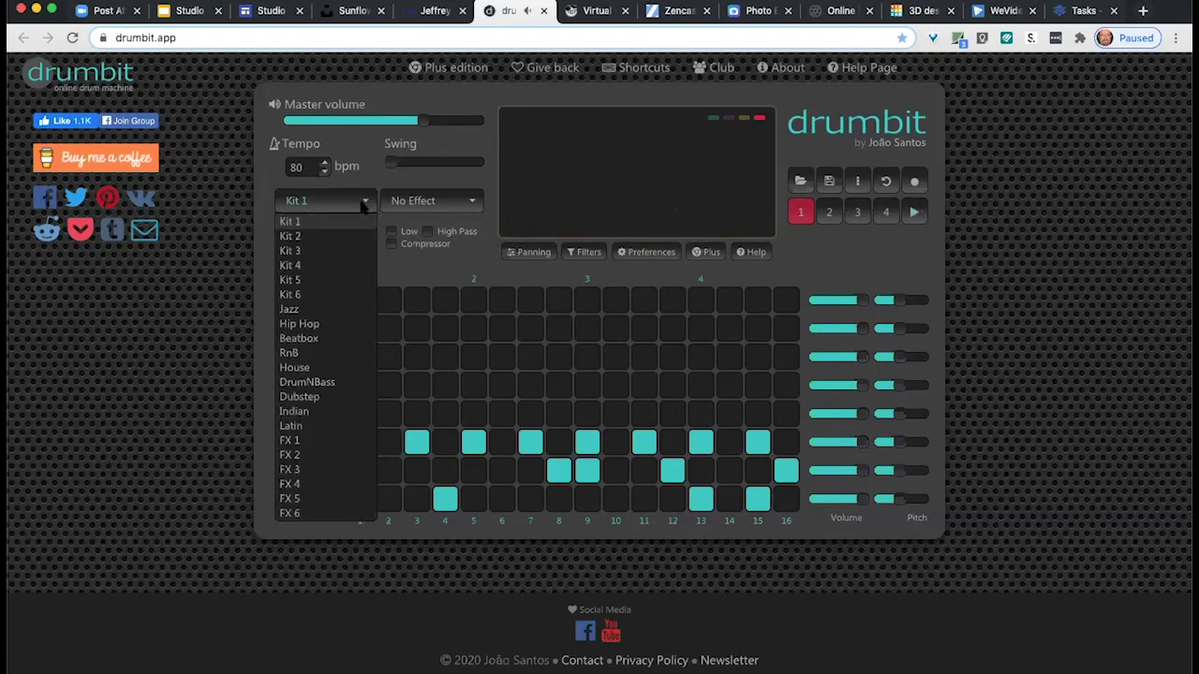
left_click(314, 253)
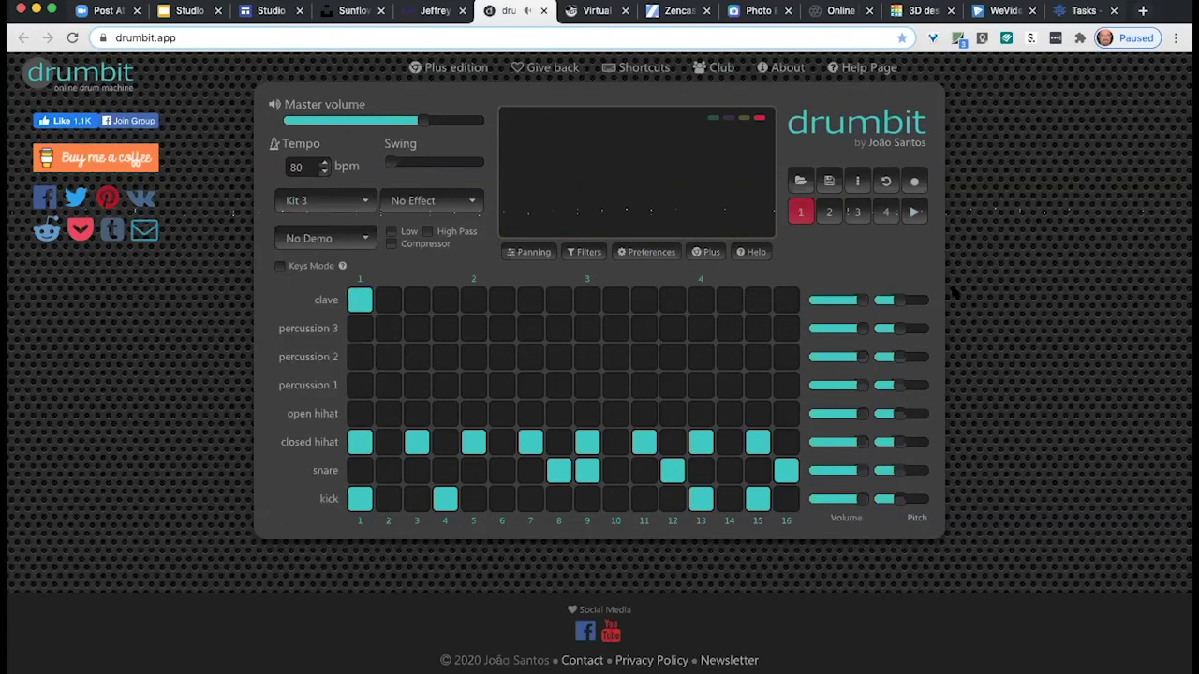
left_click(914, 211)
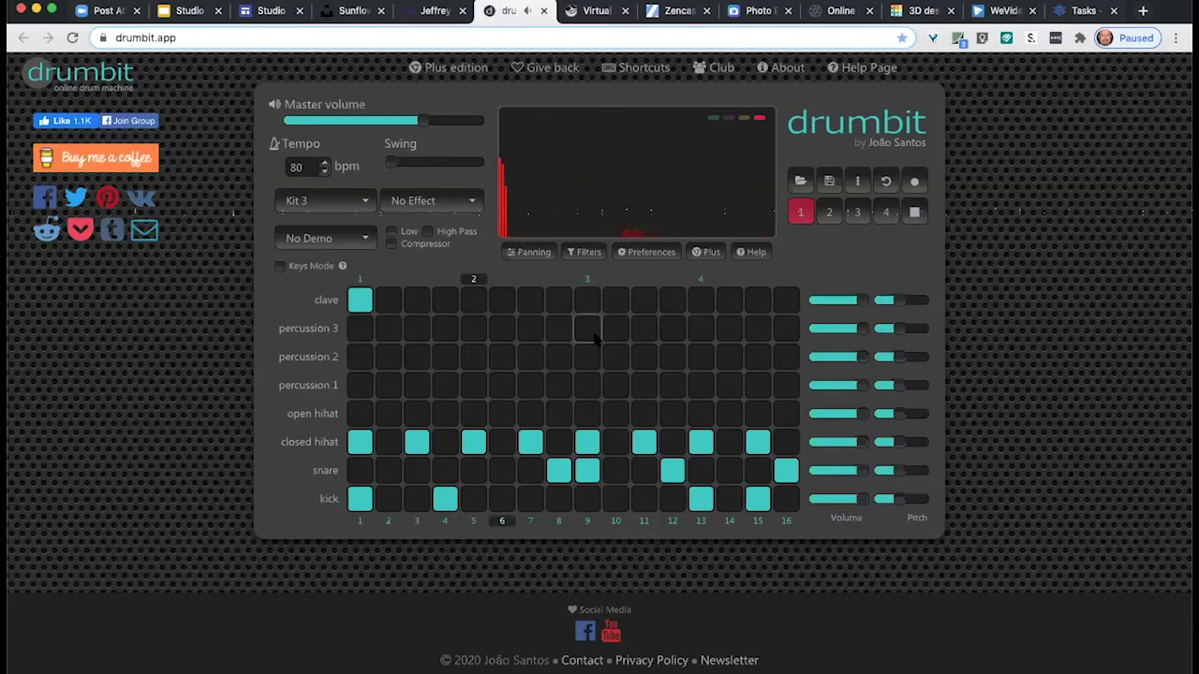
left_click(473, 300)
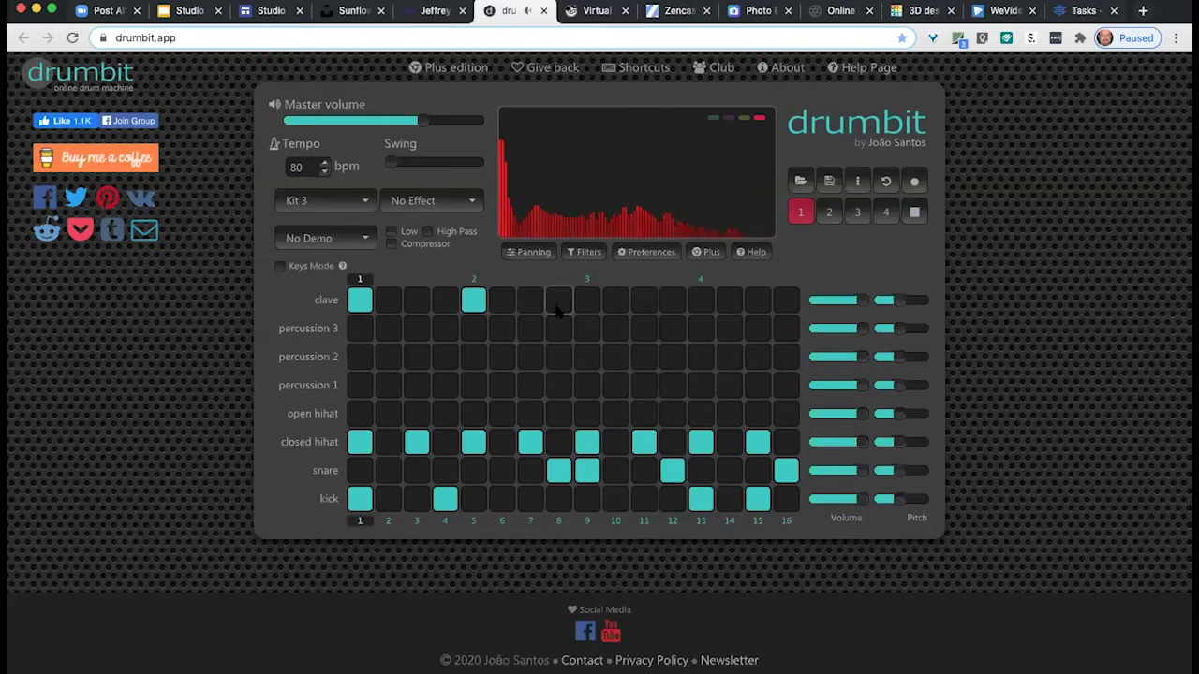
left_click(559, 299)
left_click(643, 300)
left_click(727, 304)
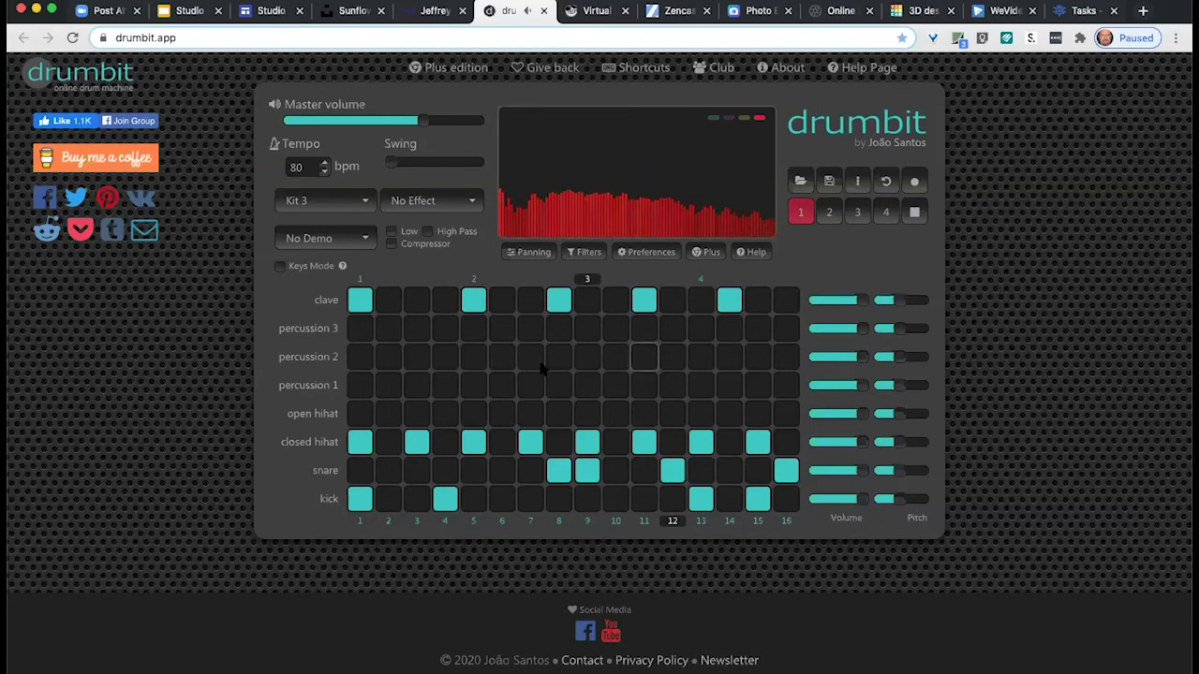
Add percussion hits: perc 3 on steps 1, 3; perc 2 on 5, 7; perc 1 on 9, 10, 15.
left_click(360, 328)
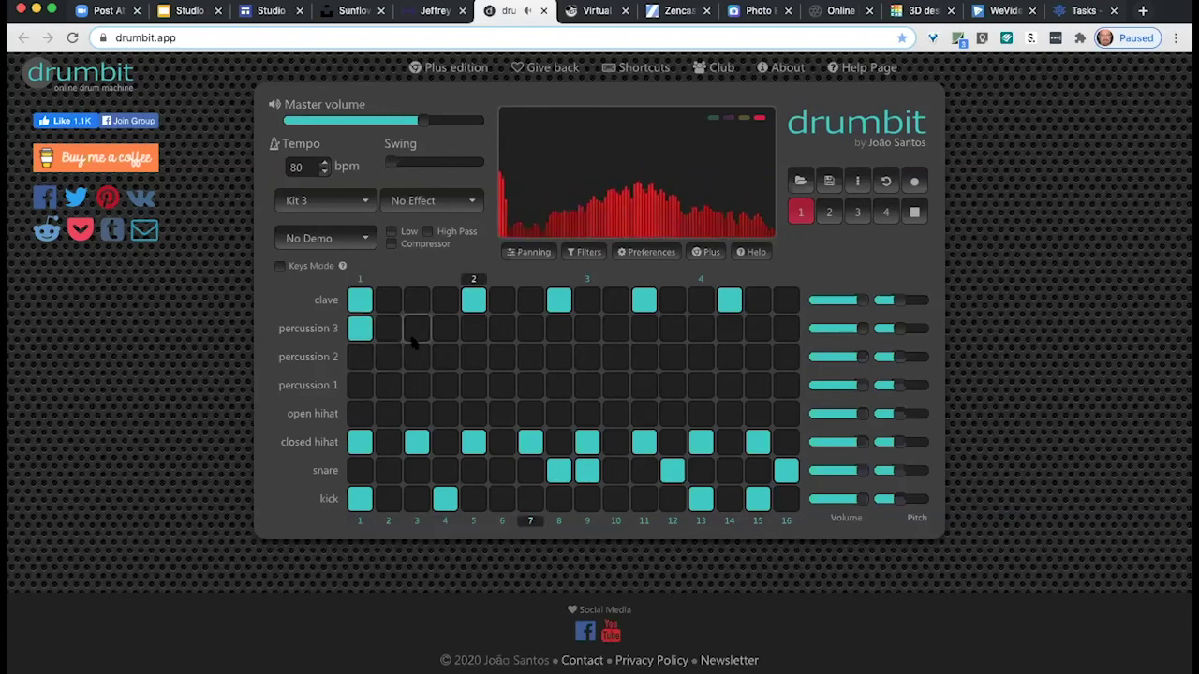
left_click(417, 328)
left_click(473, 356)
left_click(530, 356)
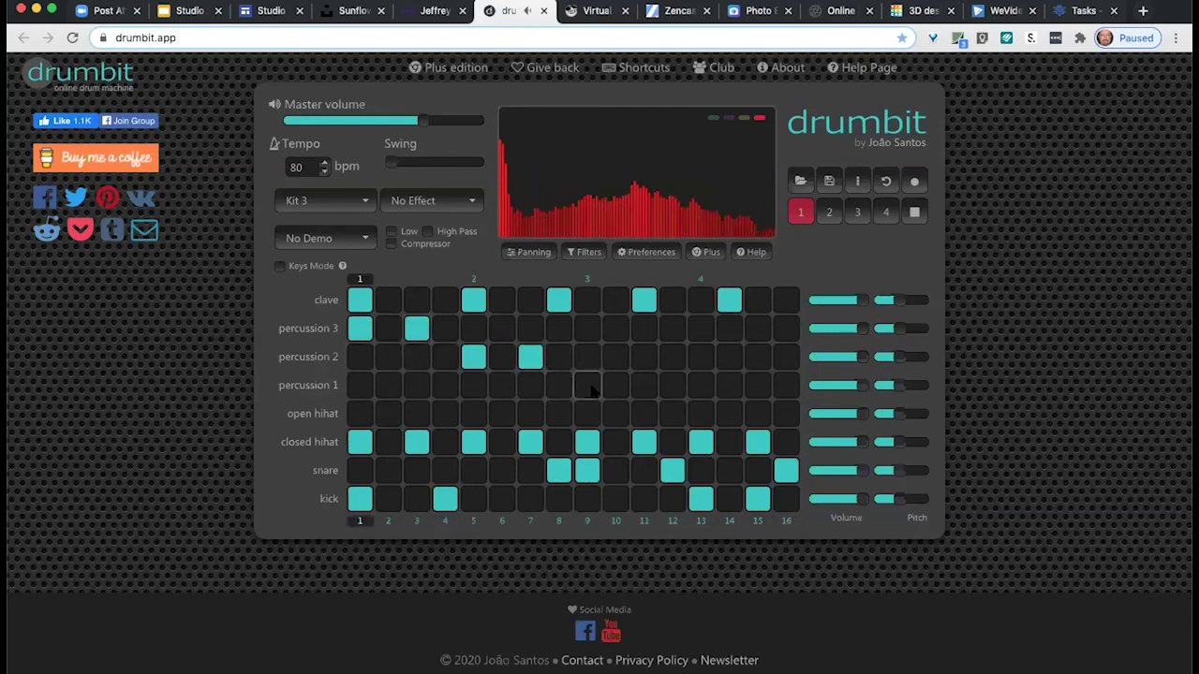
left_click(587, 385)
left_click(616, 385)
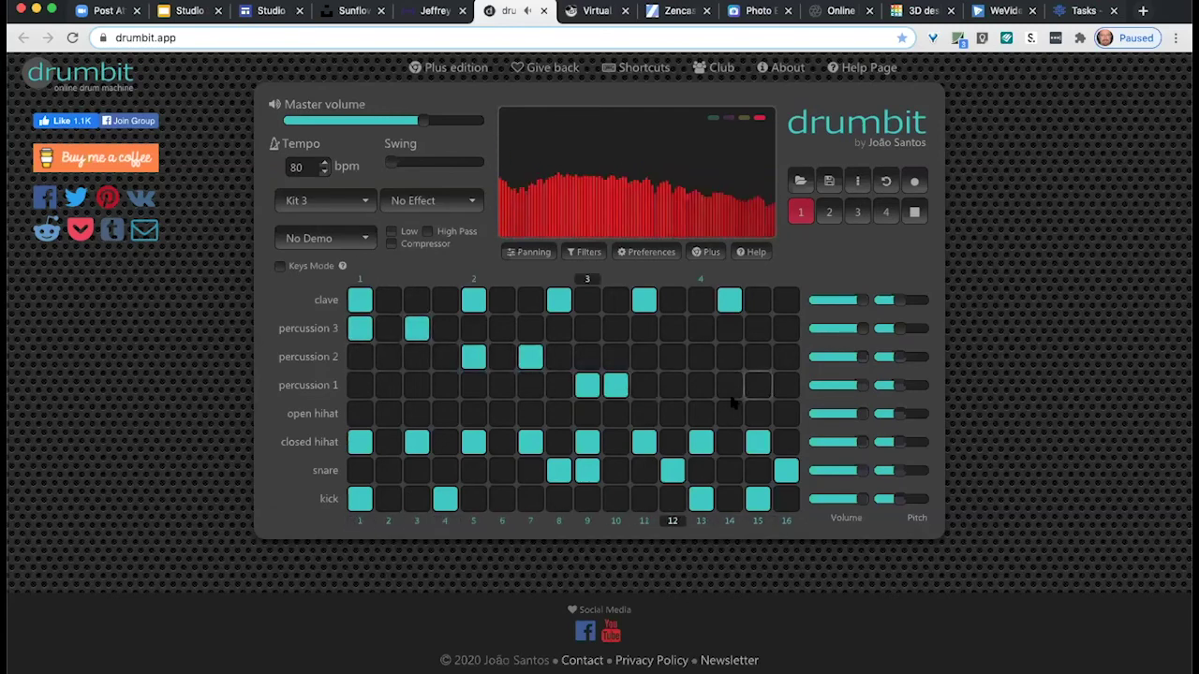
left_click(758, 385)
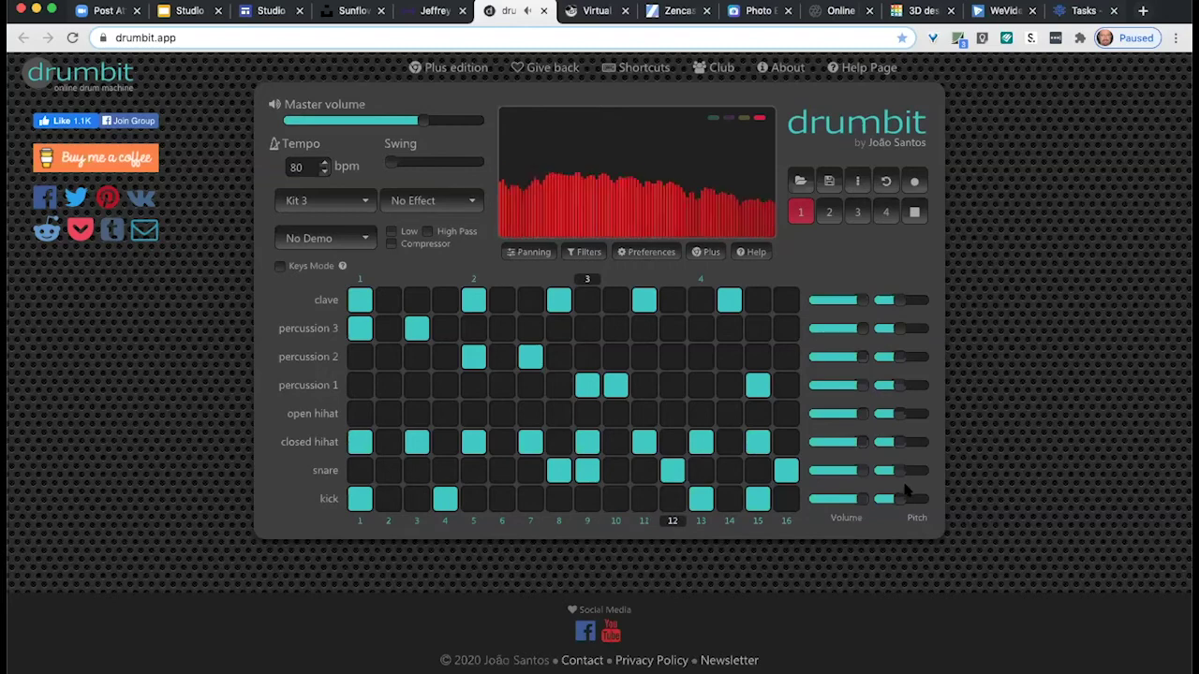
Raise the snare pitch, set the tempo to 98 bpm and stop playback.
left_click_drag(902, 472, 916, 470)
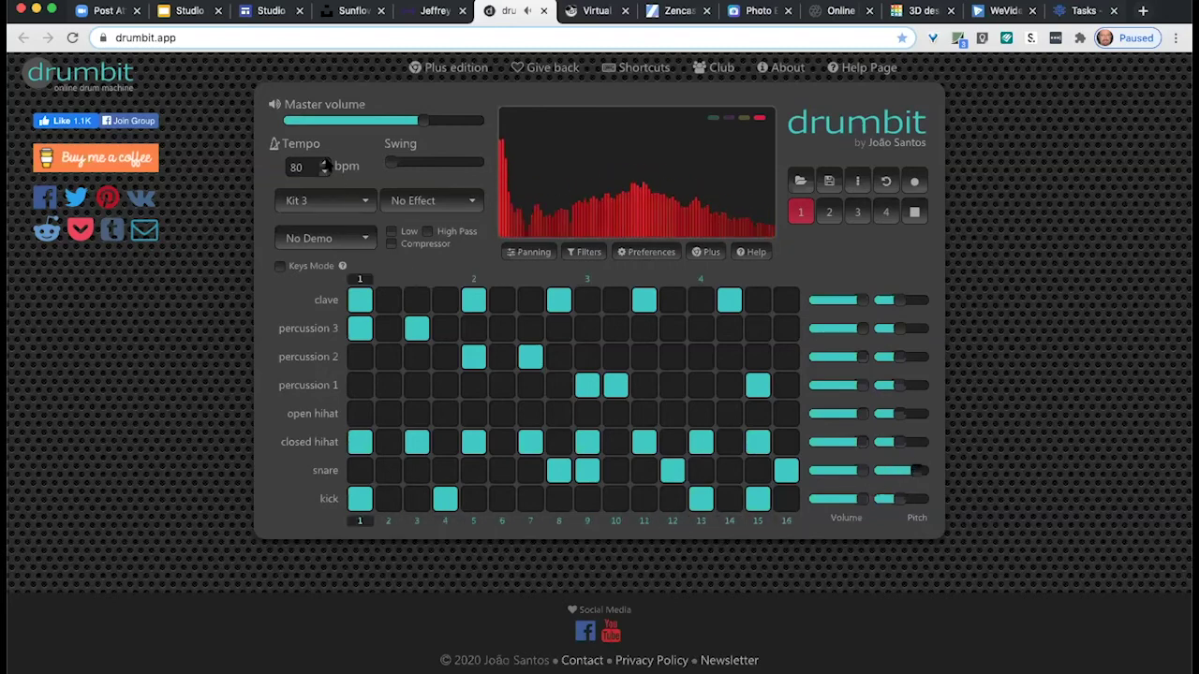
double_click(296, 166)
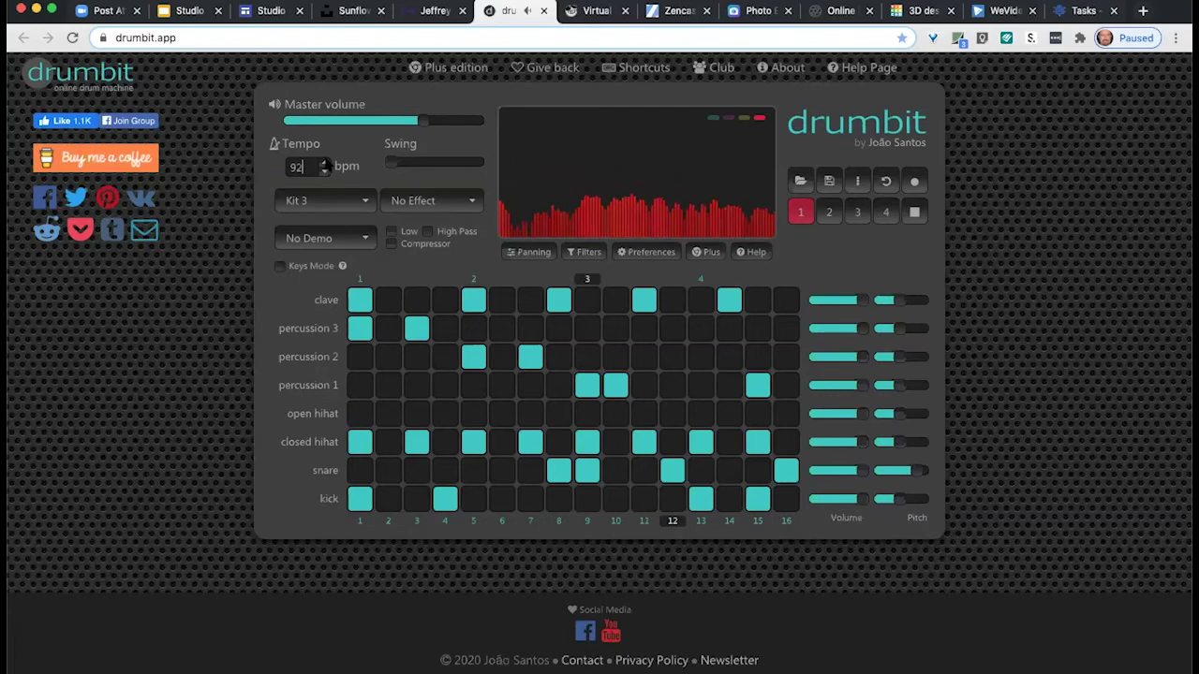
type("93")
key("BackSpace")
type("8")
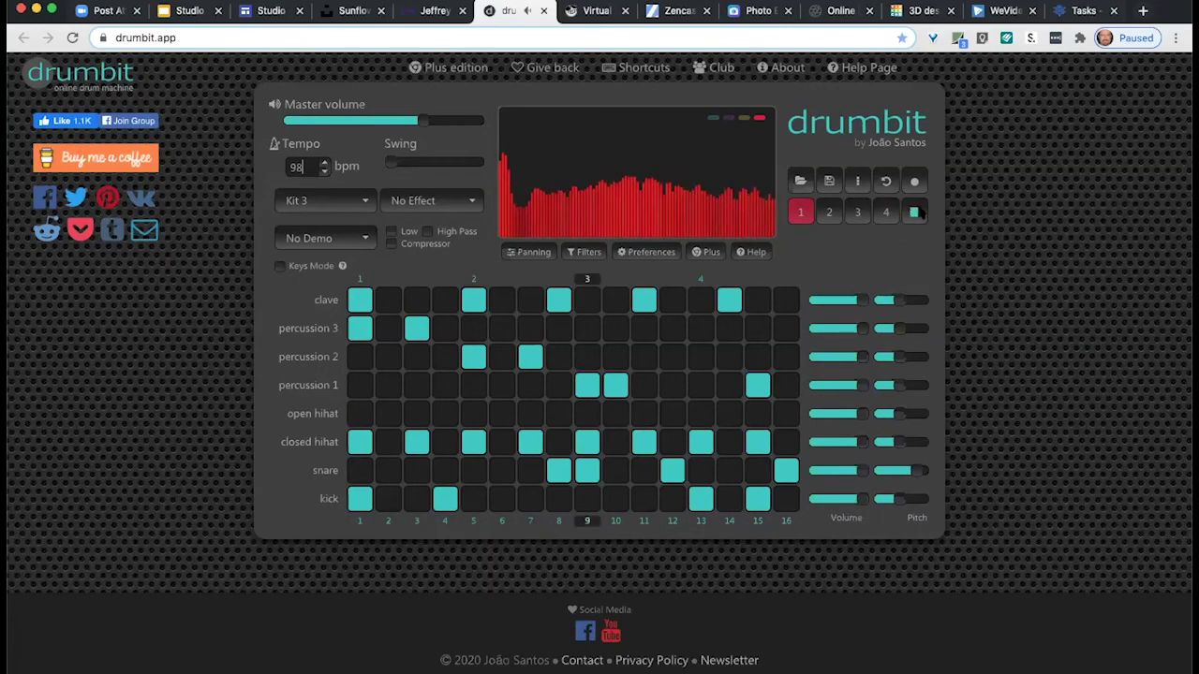
left_click(915, 212)
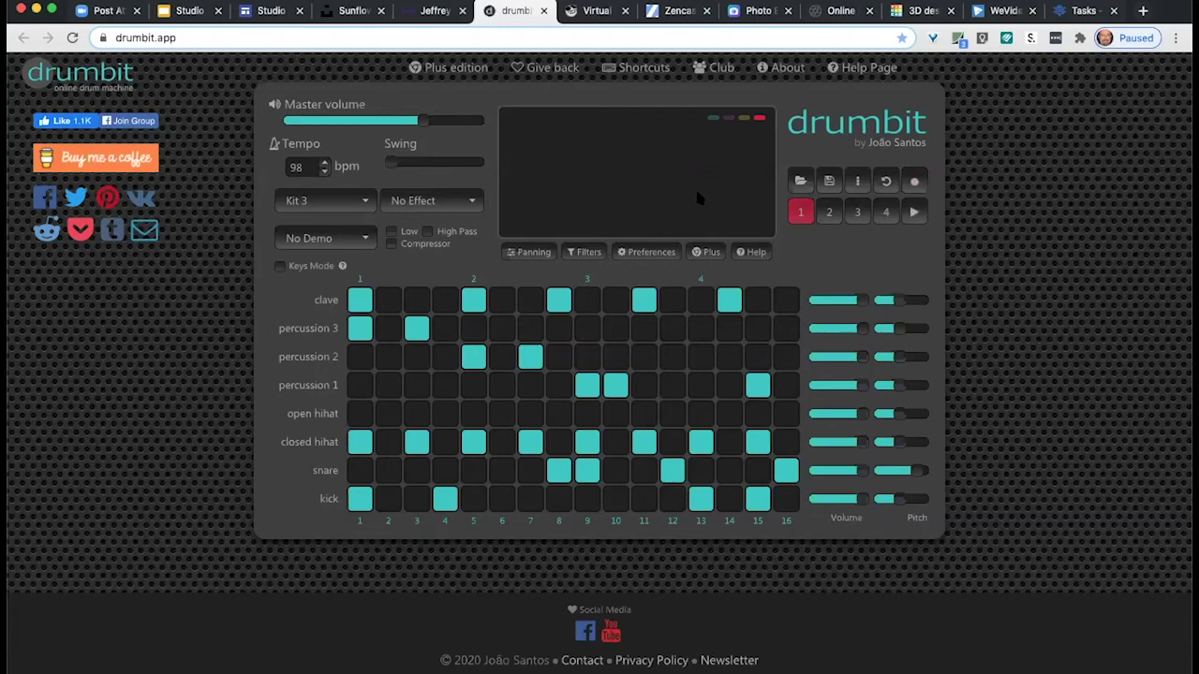
left_click(584, 11)
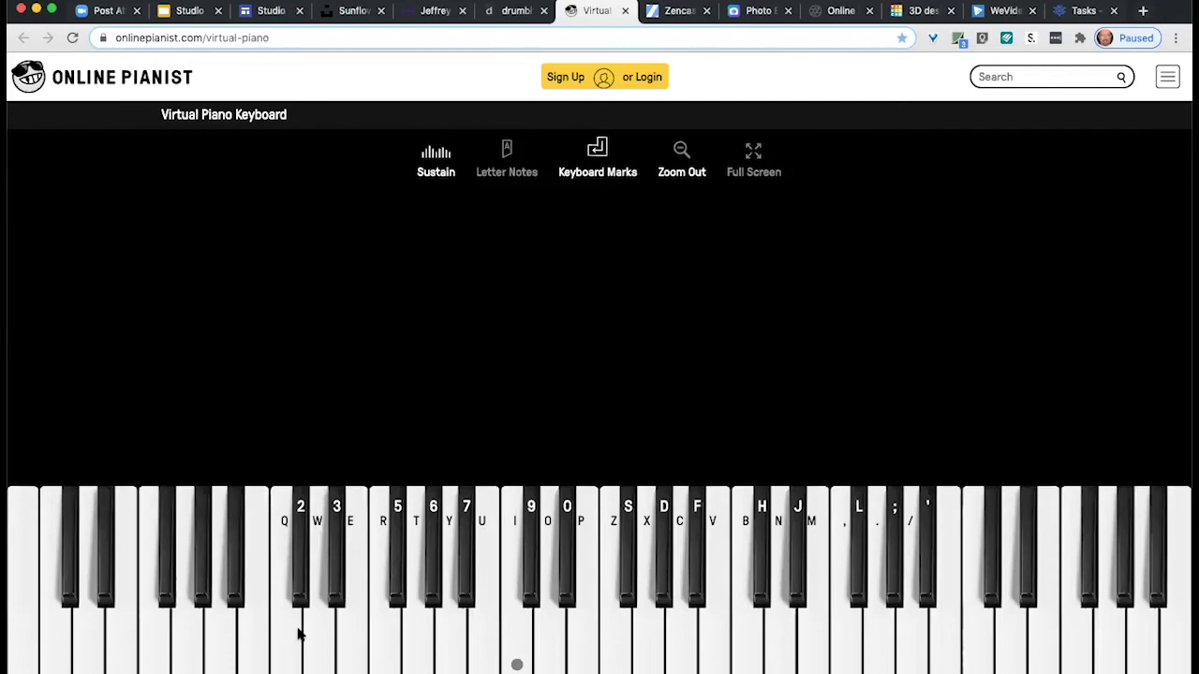
Play notes on the virtual piano with the keys q, w, t, y, 9, o, i, h, f and u.
key("q")
key("w")
key("t")
key("y")
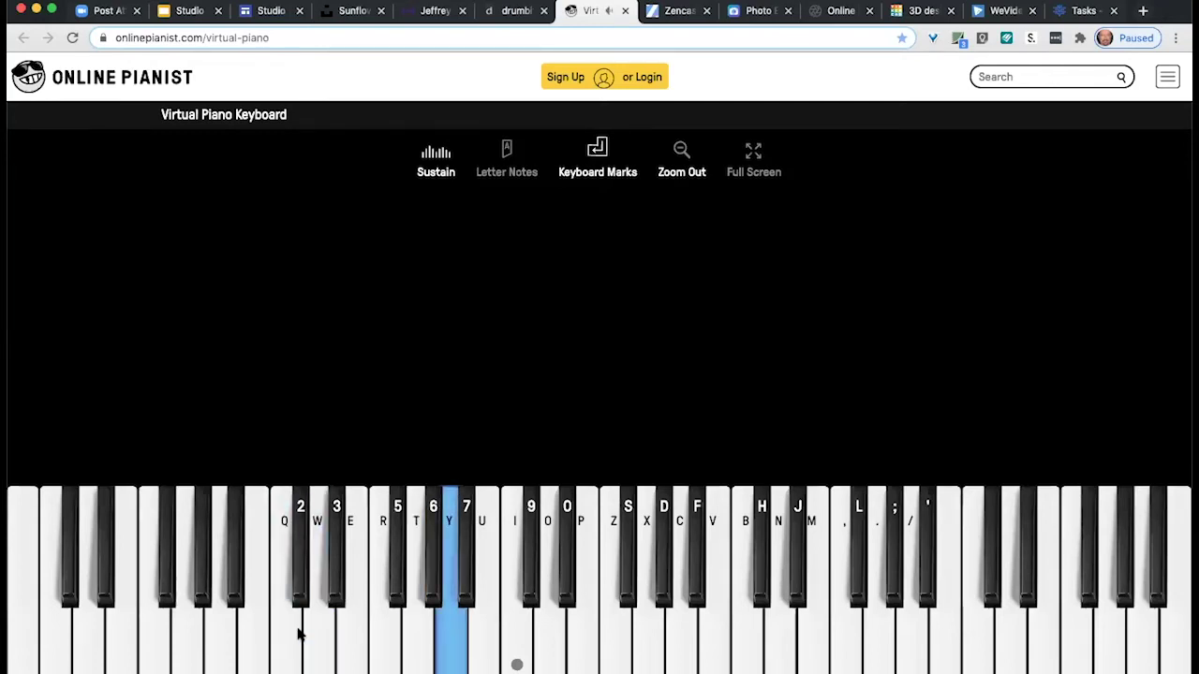
key("q")
key("w")
key("w")
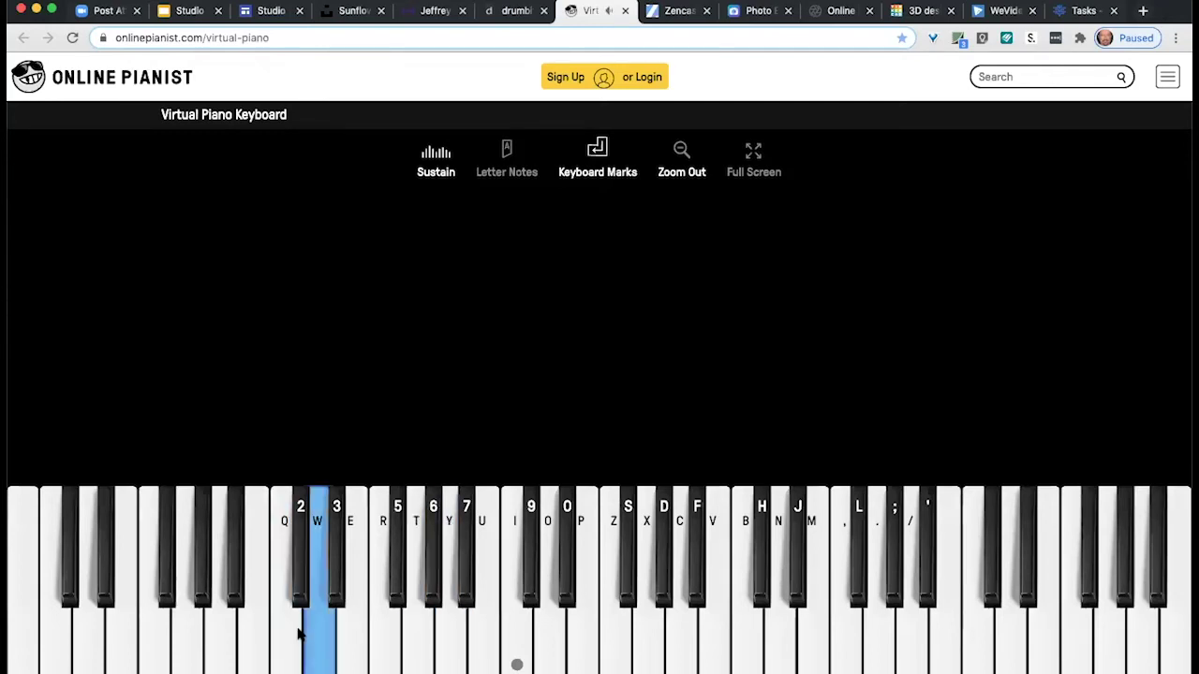
key("9")
key("o")
key("i")
key("h")
key("f")
key("u")
Play piano runs and the A#, F and C notes with the mouse, then return to Soundtrap.
mouse_move(503, 626)
left_mouse_down()
mouse_move(594, 549)
mouse_move(872, 589)
mouse_move(348, 558)
left_mouse_up()
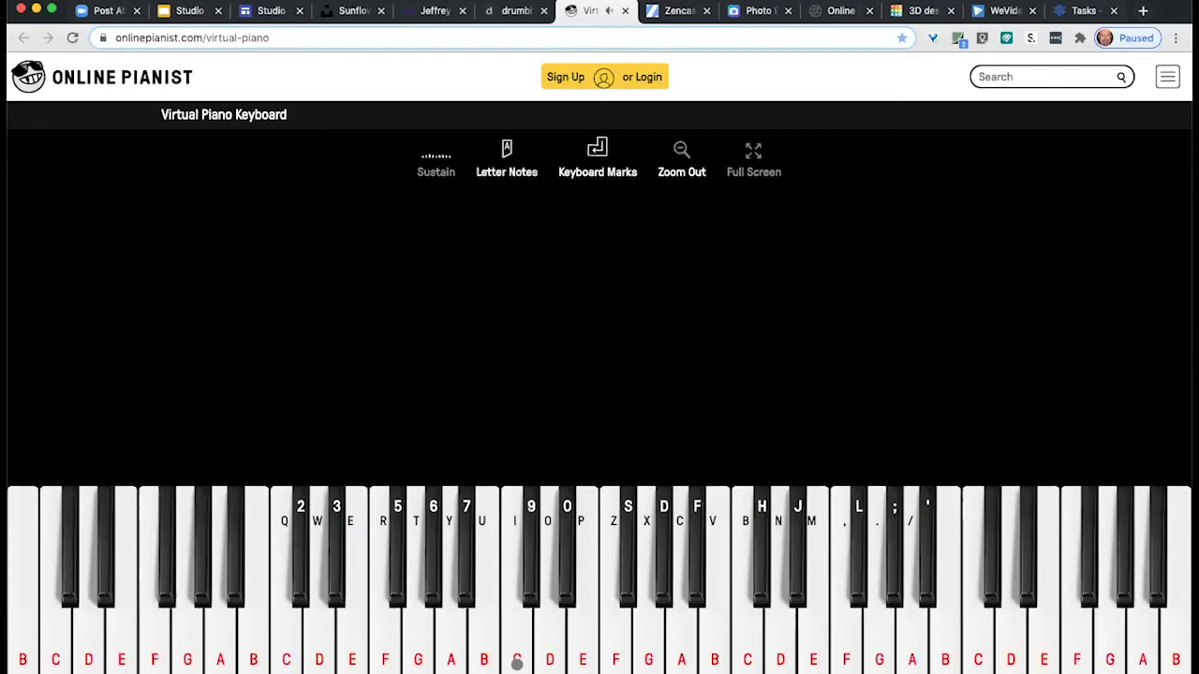
left_click_drag(448, 633, 581, 652)
left_click(701, 608)
left_click(609, 661)
left_click(516, 652)
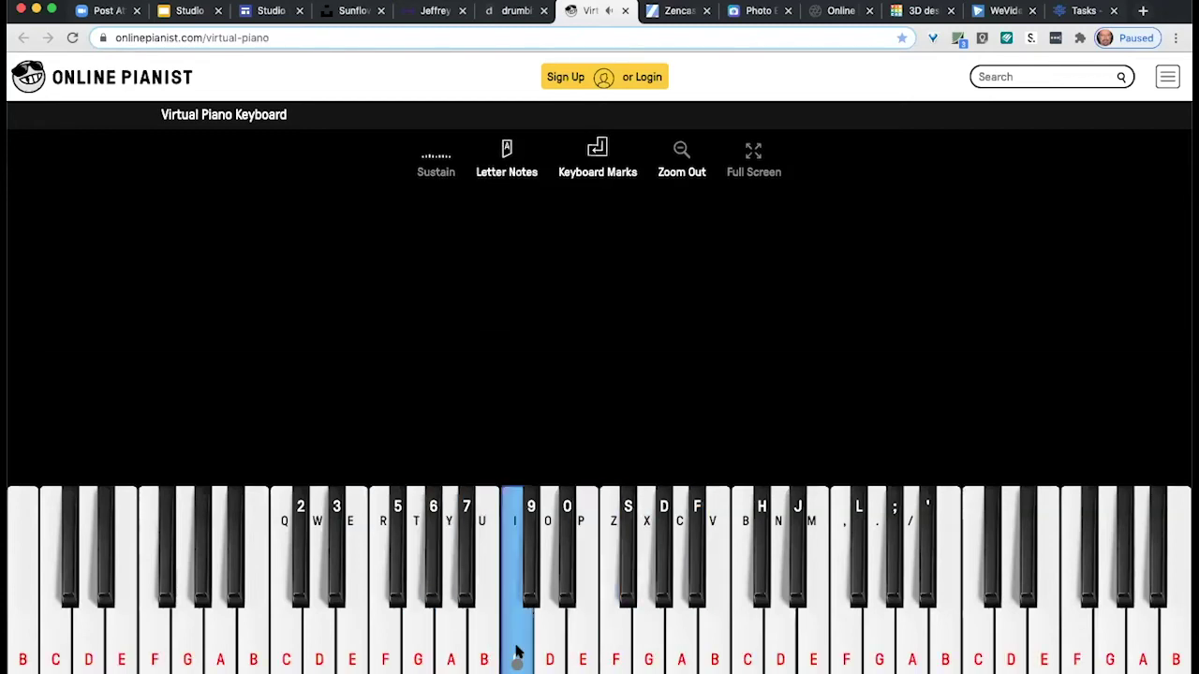
left_click(520, 651)
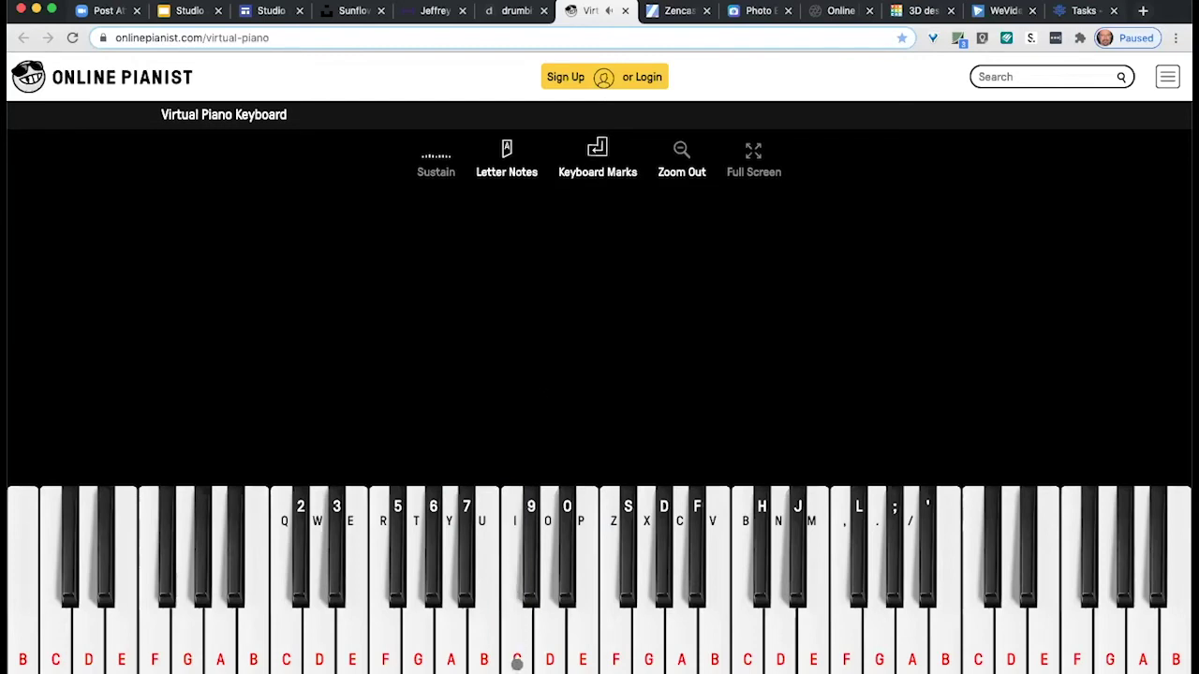
left_click(423, 13)
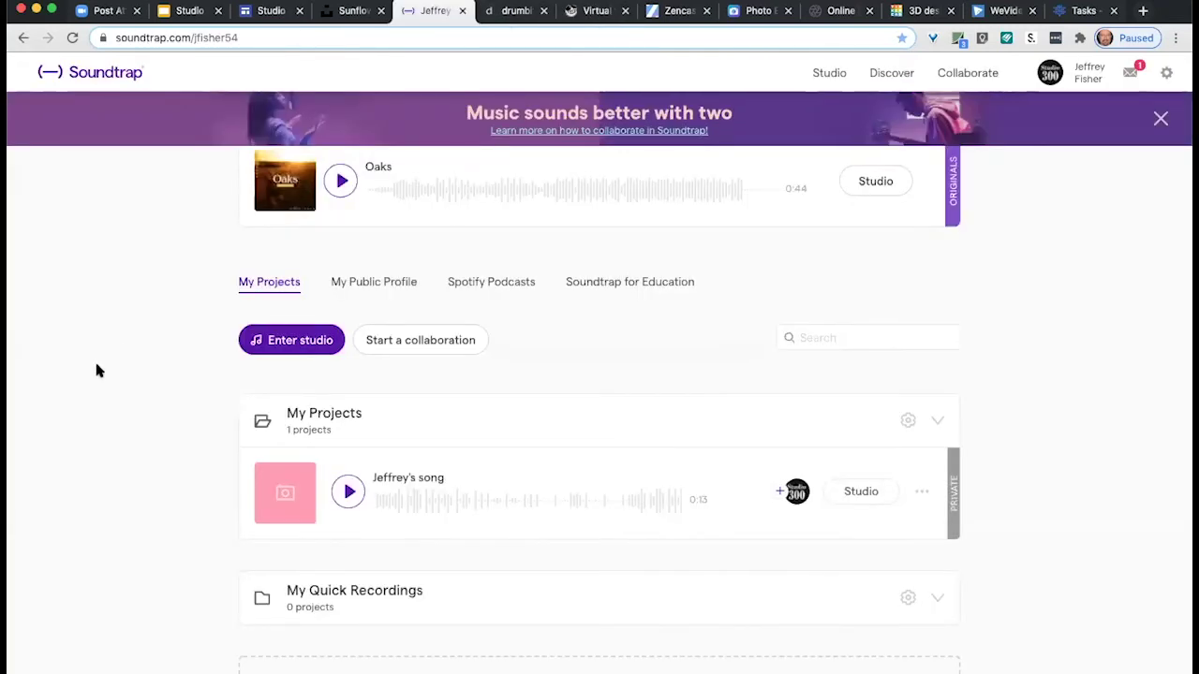
Open the song project in Soundtrap's studio and close the DrumBit tab.
scroll(97, 367, "down", 2)
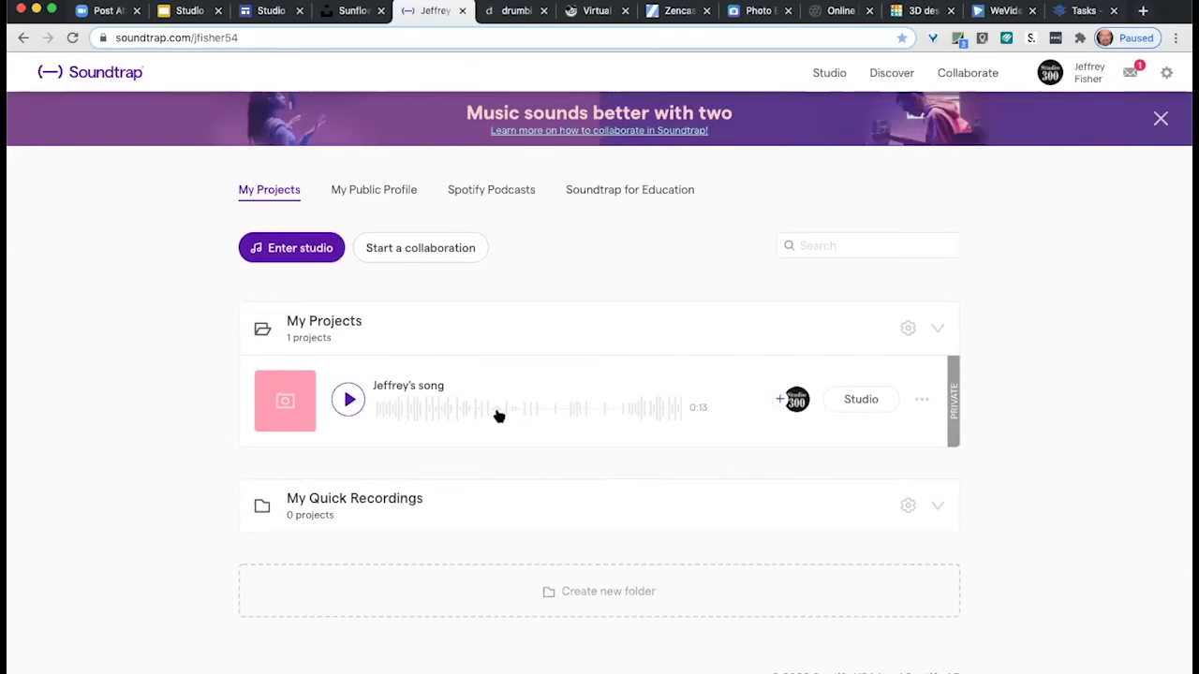
left_click(864, 406)
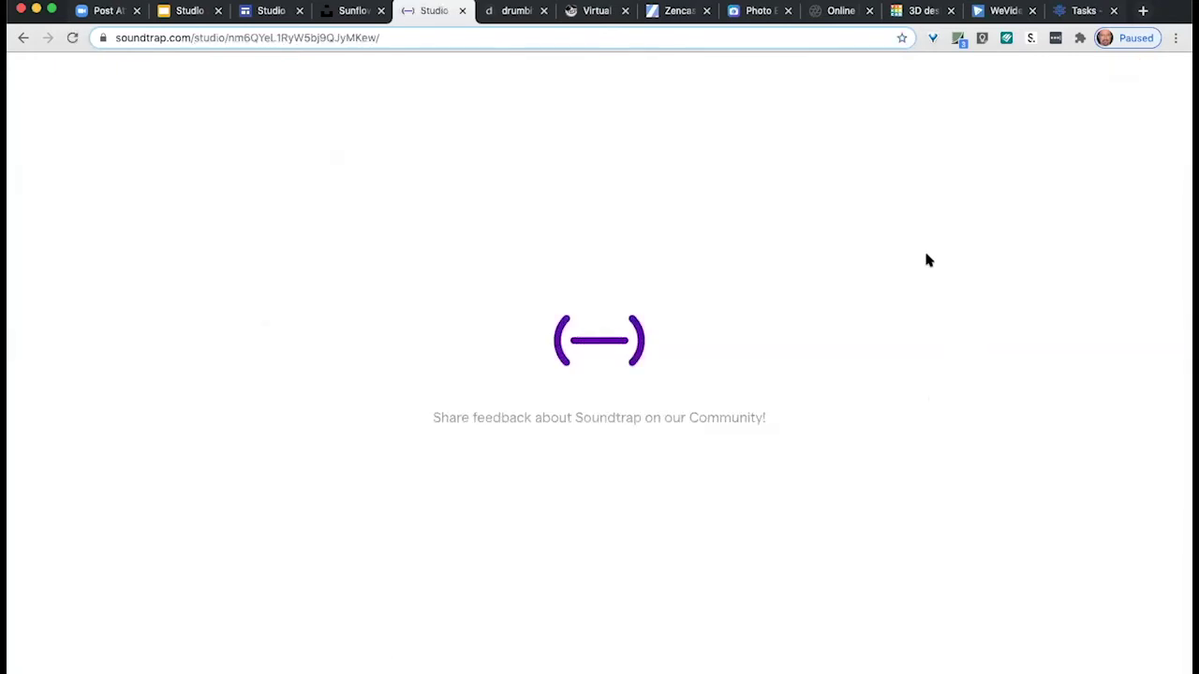
left_click(539, 19)
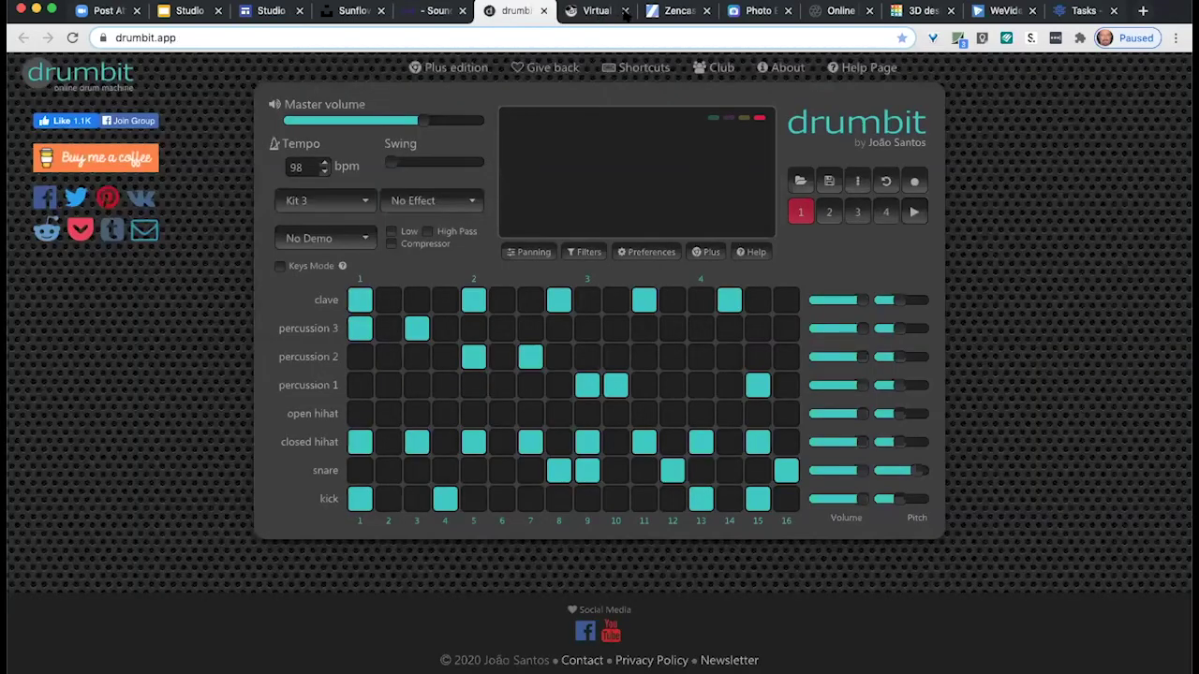
key("super+w")
left_click(446, 12)
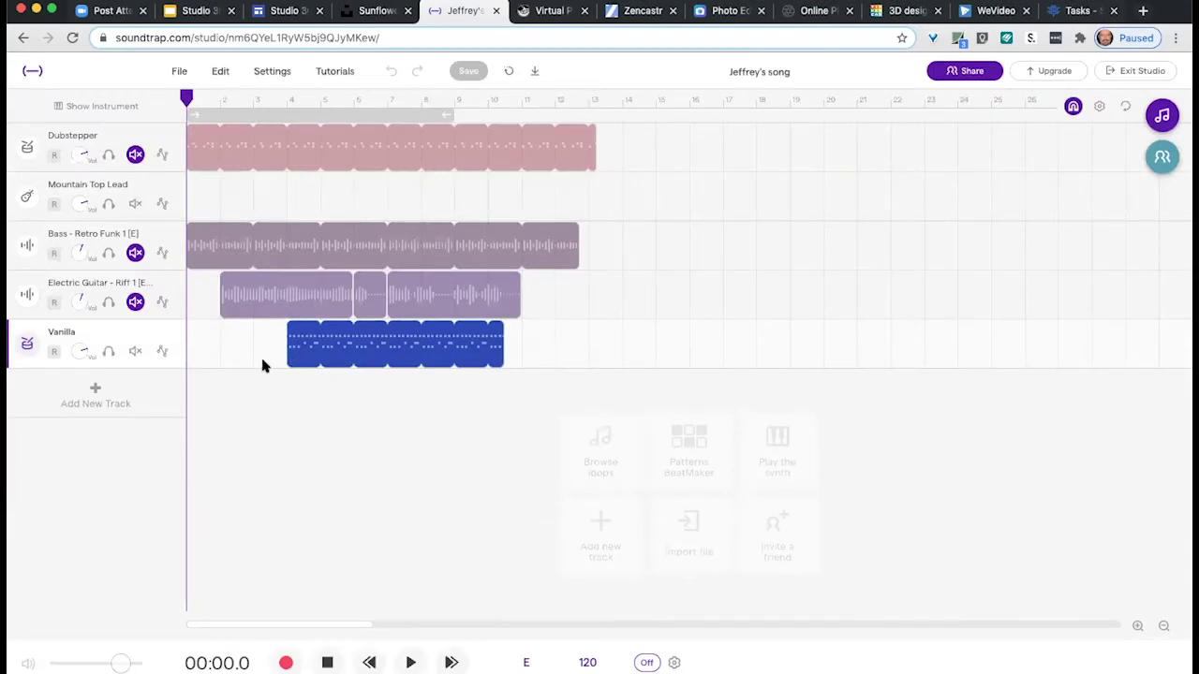
Show the Loops library, then play the song and stop it at 00:16.0.
left_click(1162, 115)
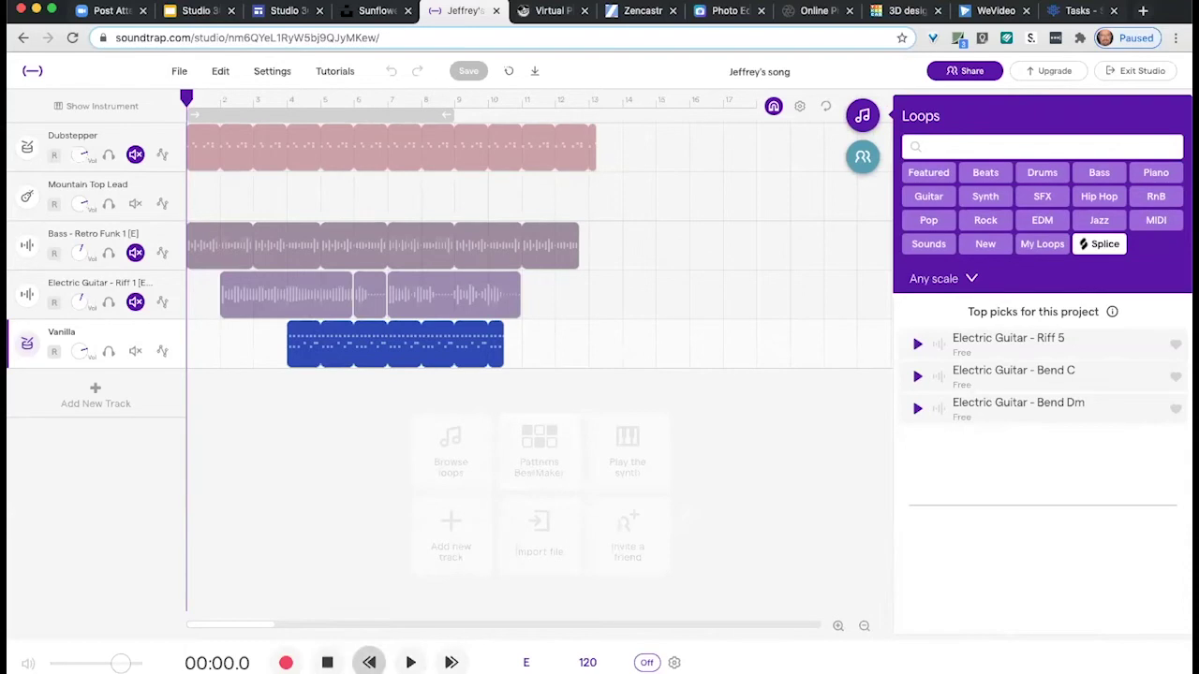
left_click(409, 662)
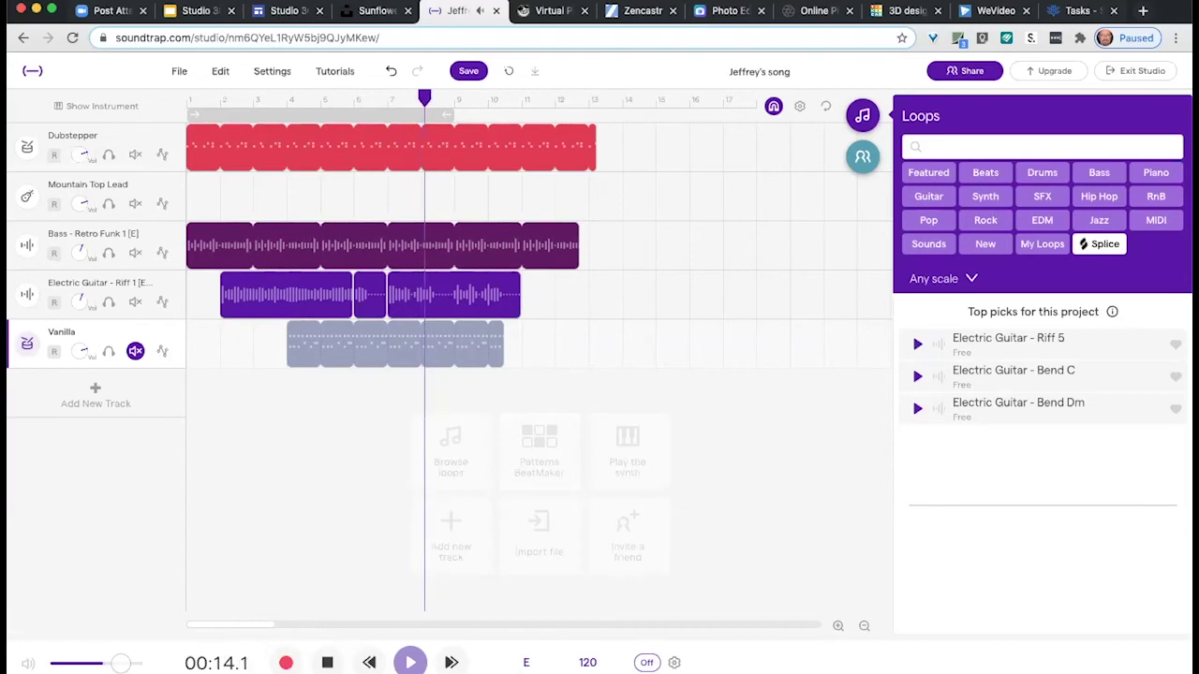
left_click(410, 662)
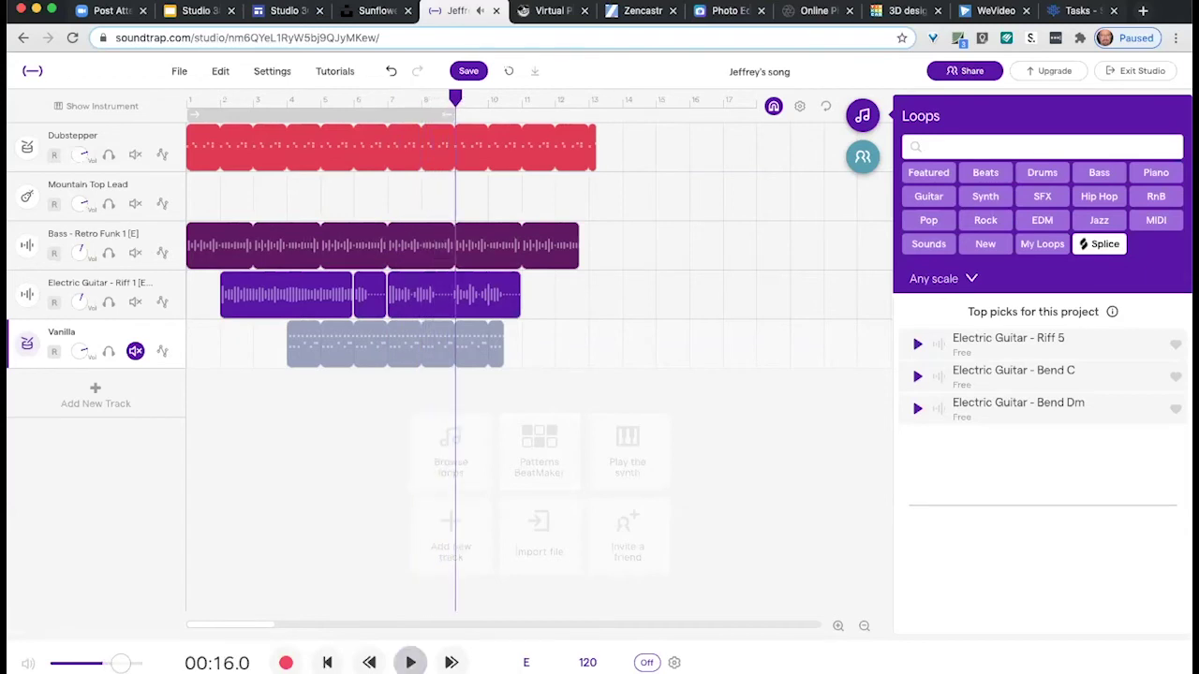
mouse_move(321, 159)
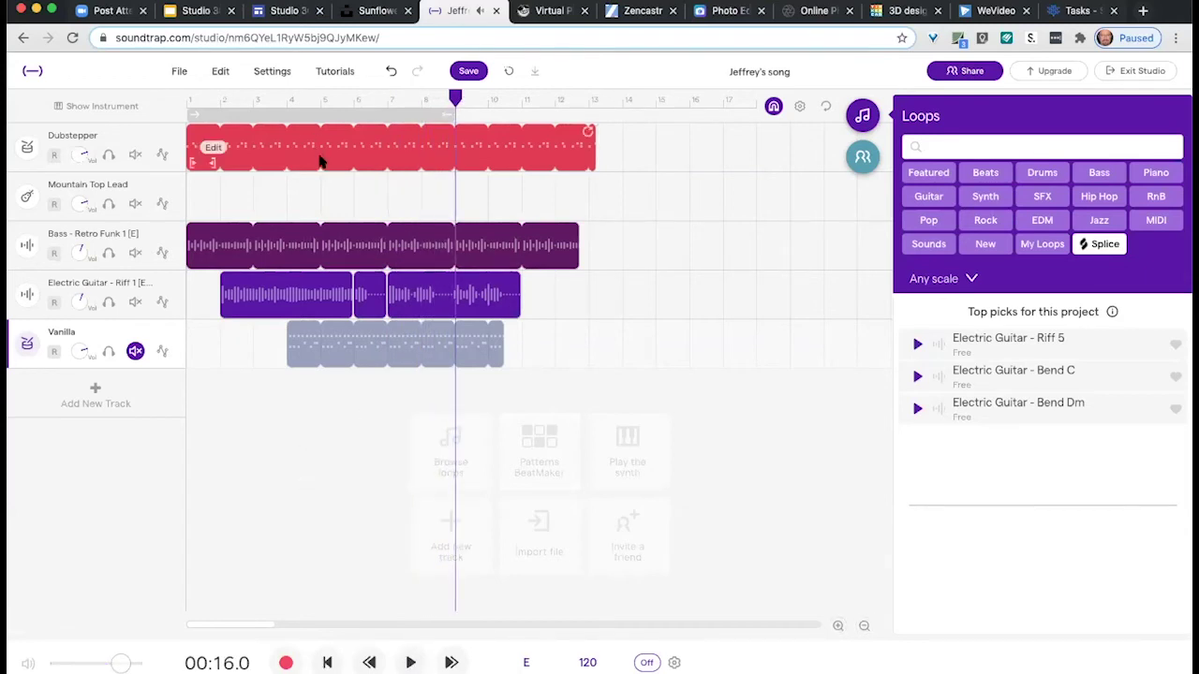
Add the Beat - Dance 3 loop from the Beats filter to the timeline.
left_click(986, 174)
left_click(918, 378)
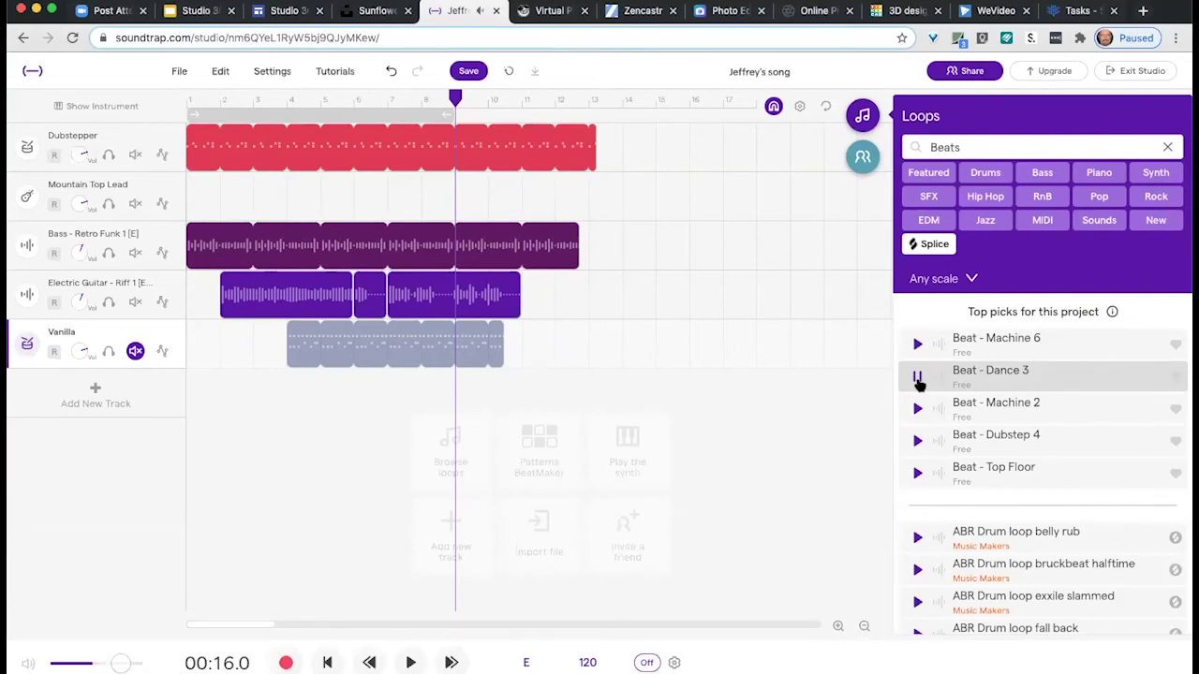
left_click_drag(969, 385, 262, 204)
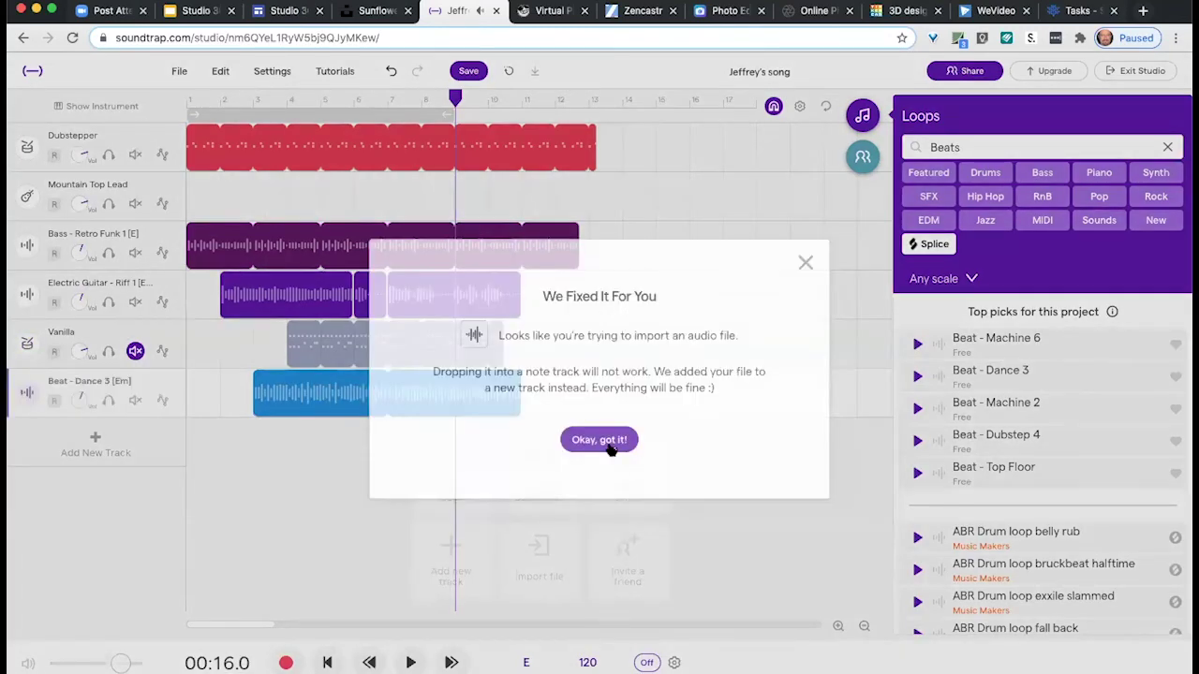
left_click(599, 440)
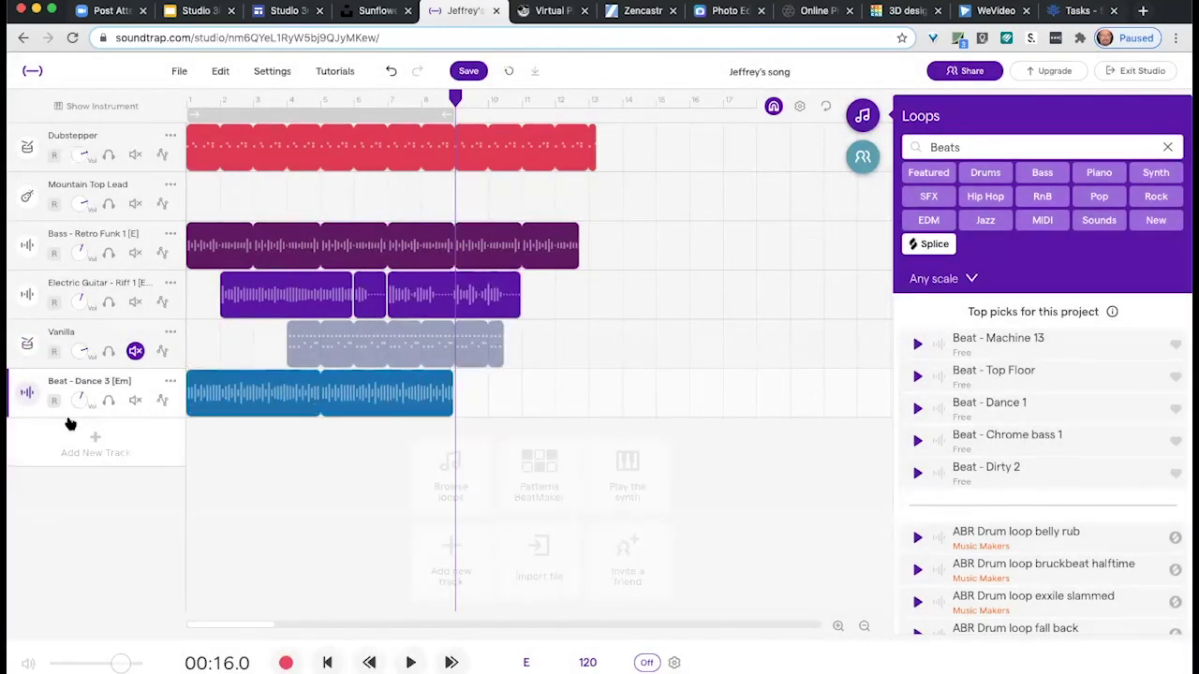
Mute Dubstepper and Electric Guitar, replay from the start, toggle Vanilla, and drop another beat loop.
left_click(135, 154)
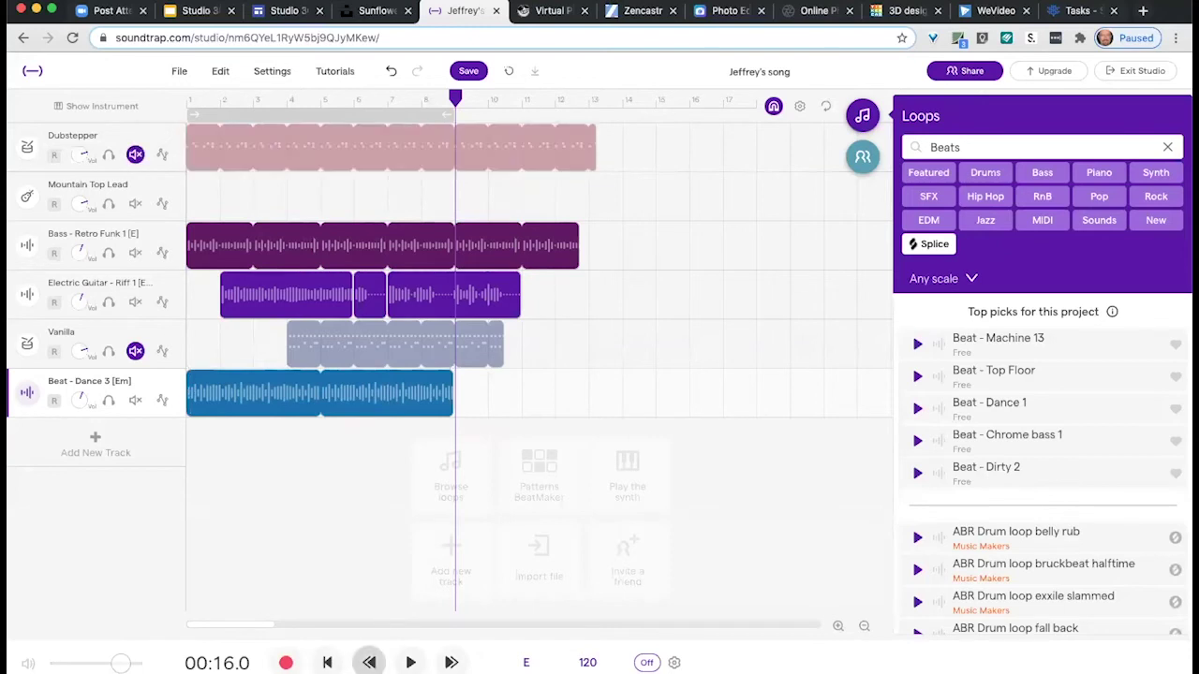
left_click(327, 662)
left_click(410, 662)
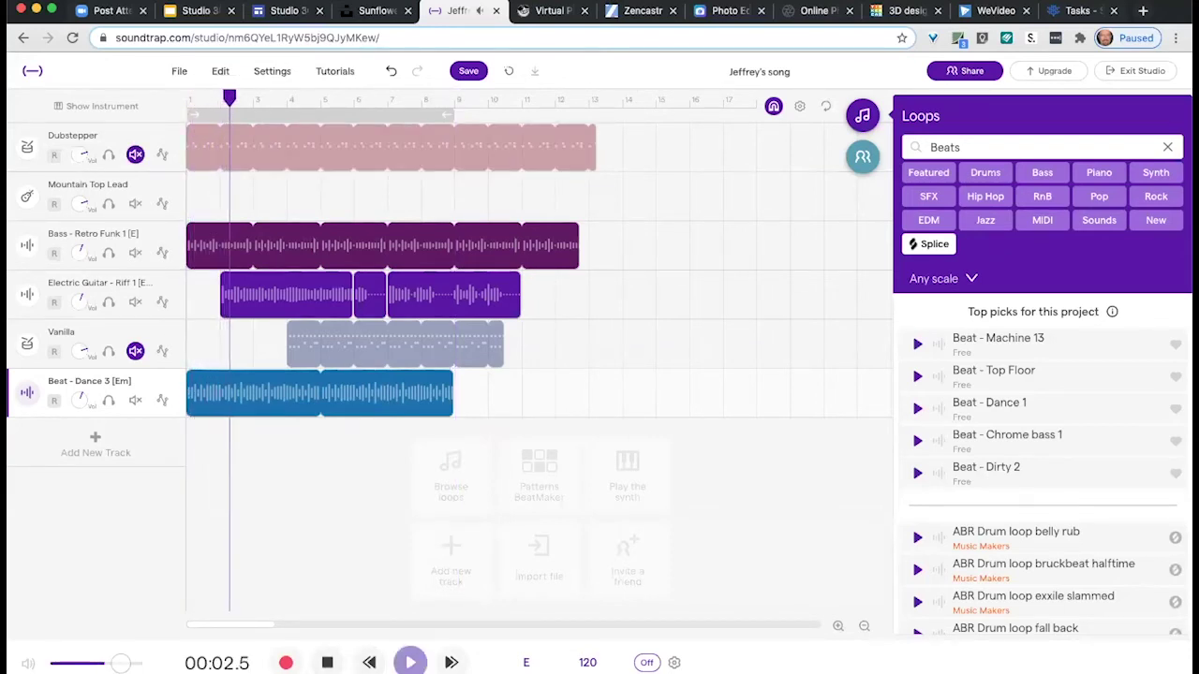
left_click(135, 302)
left_click(135, 350)
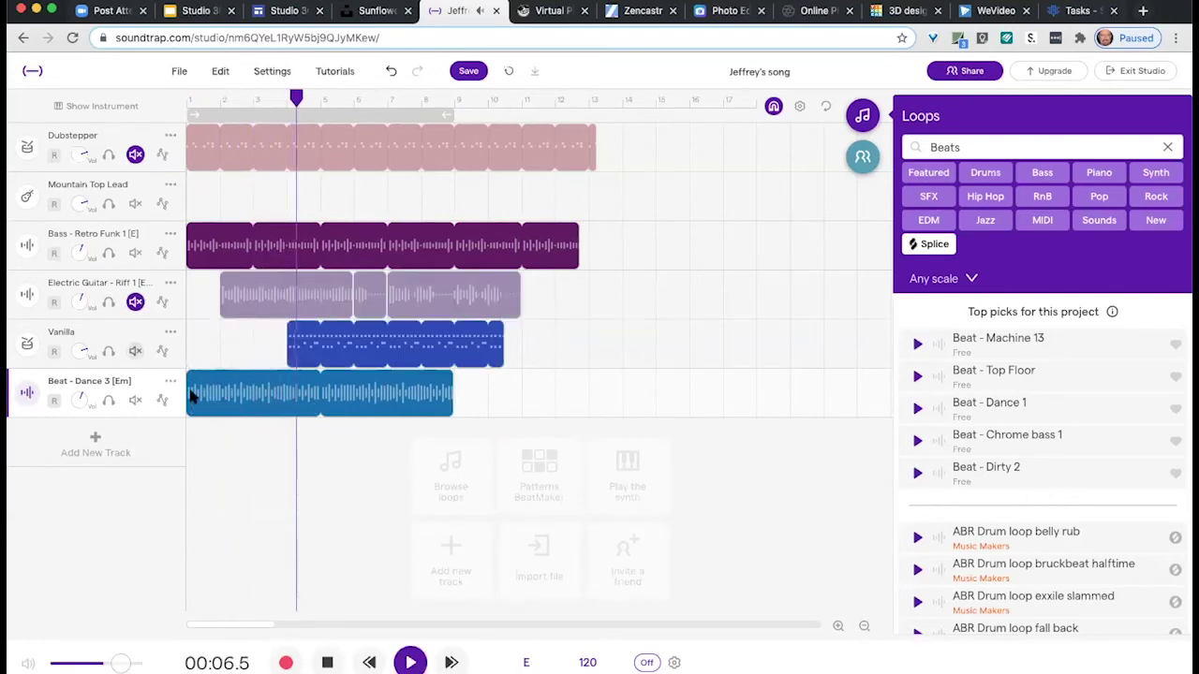
left_click(135, 351)
left_click(135, 350)
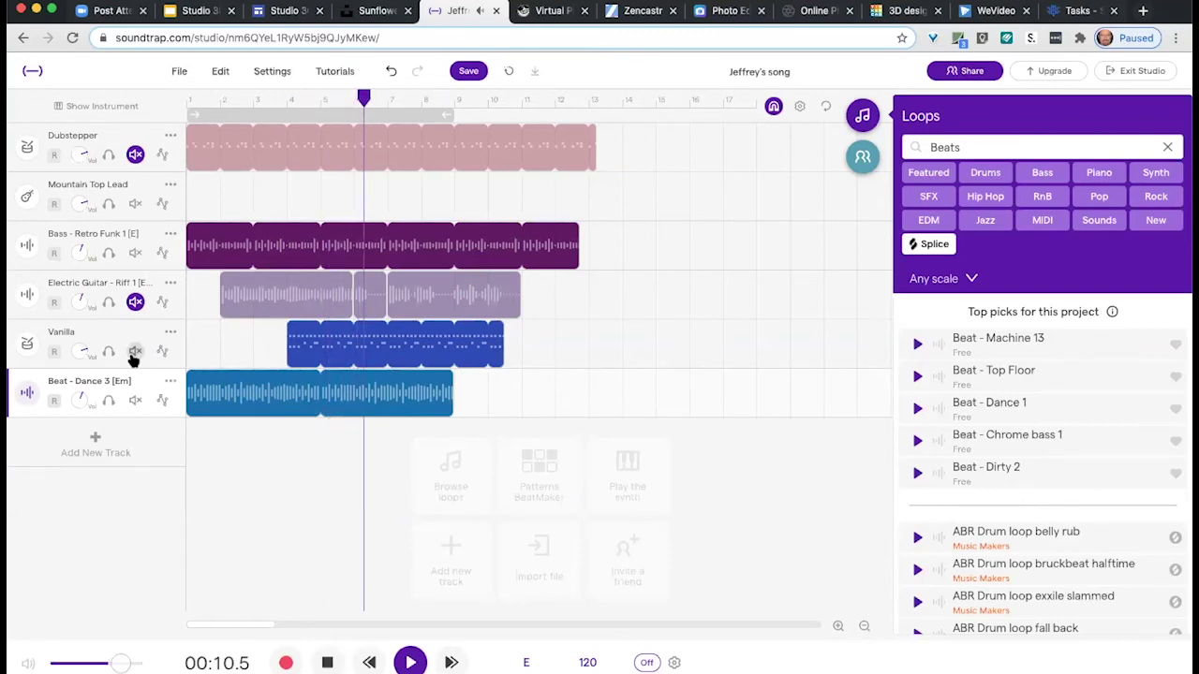
left_click(135, 350)
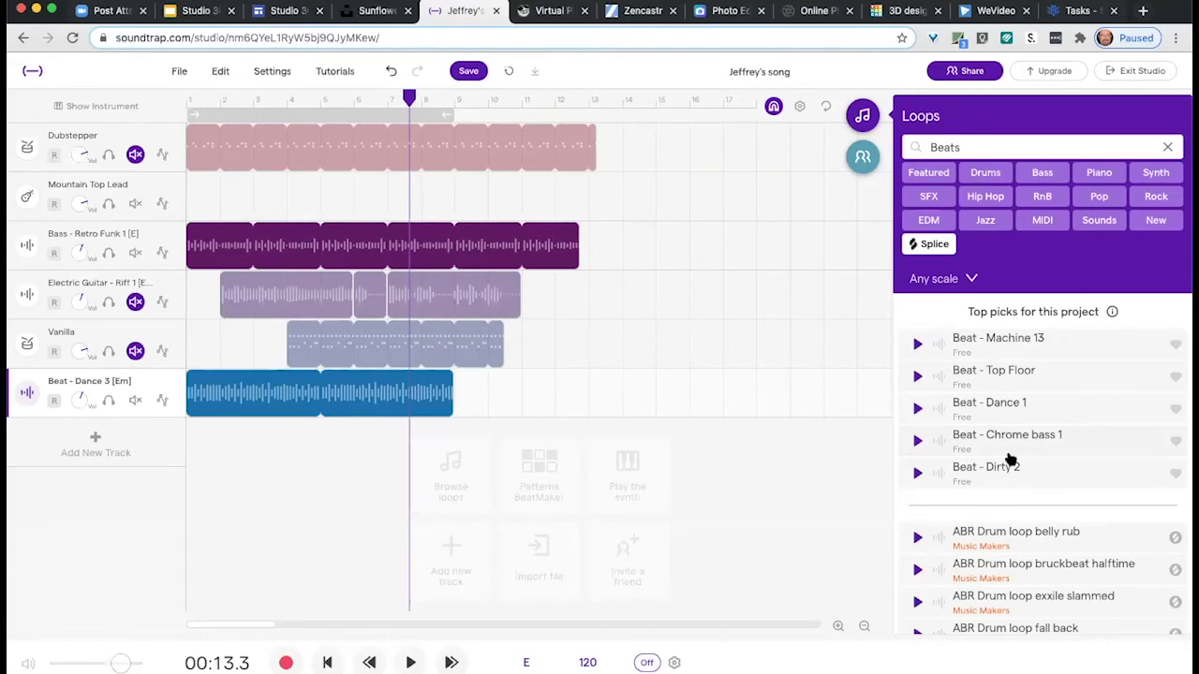
left_click_drag(1010, 459, 377, 92)
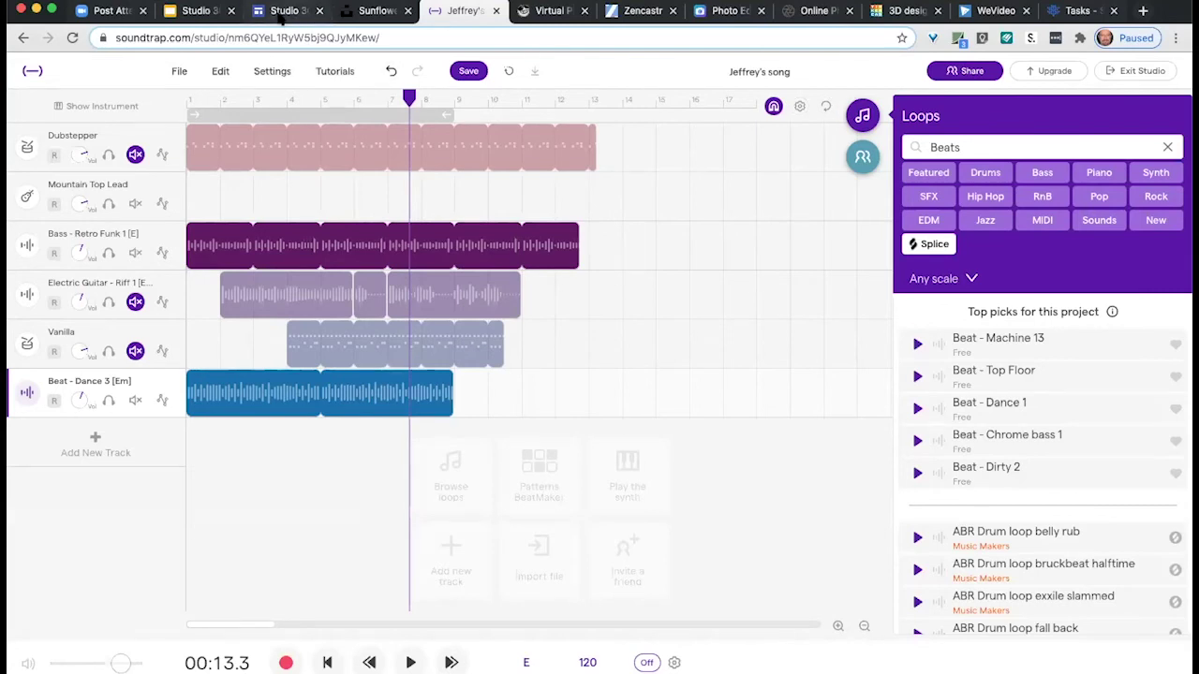
left_click(281, 11)
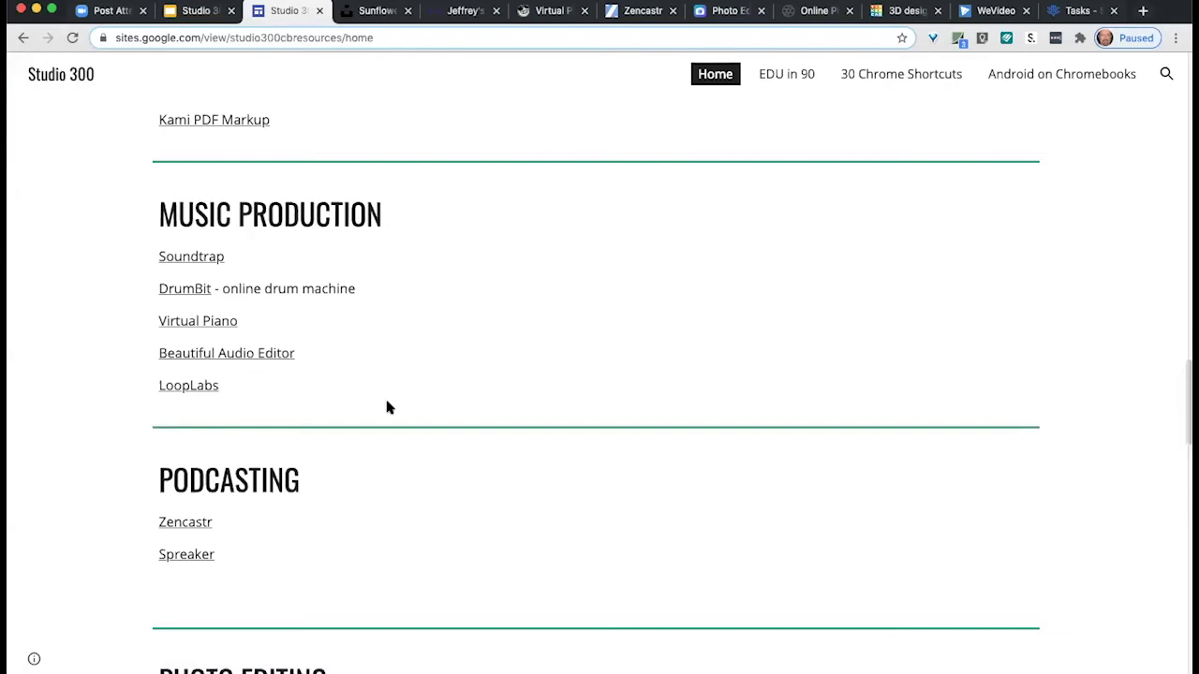
In the Beautiful Audio Editor demo, add an empty track and record a short test clip.
left_click(222, 357)
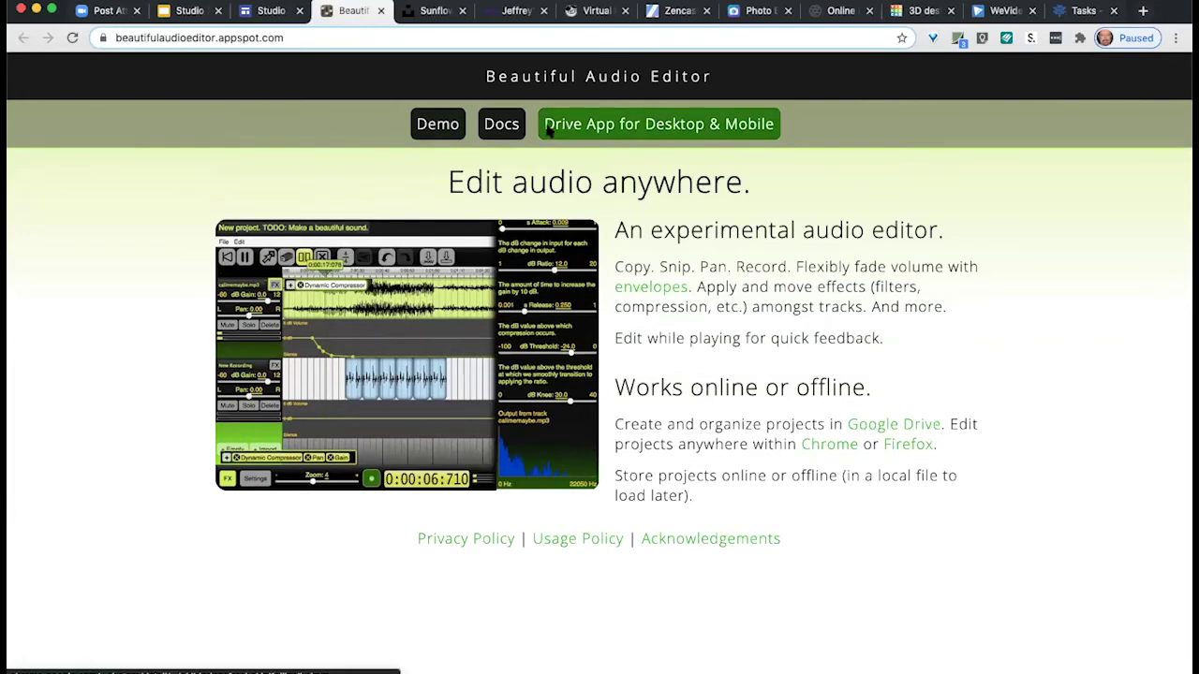
left_click(459, 129)
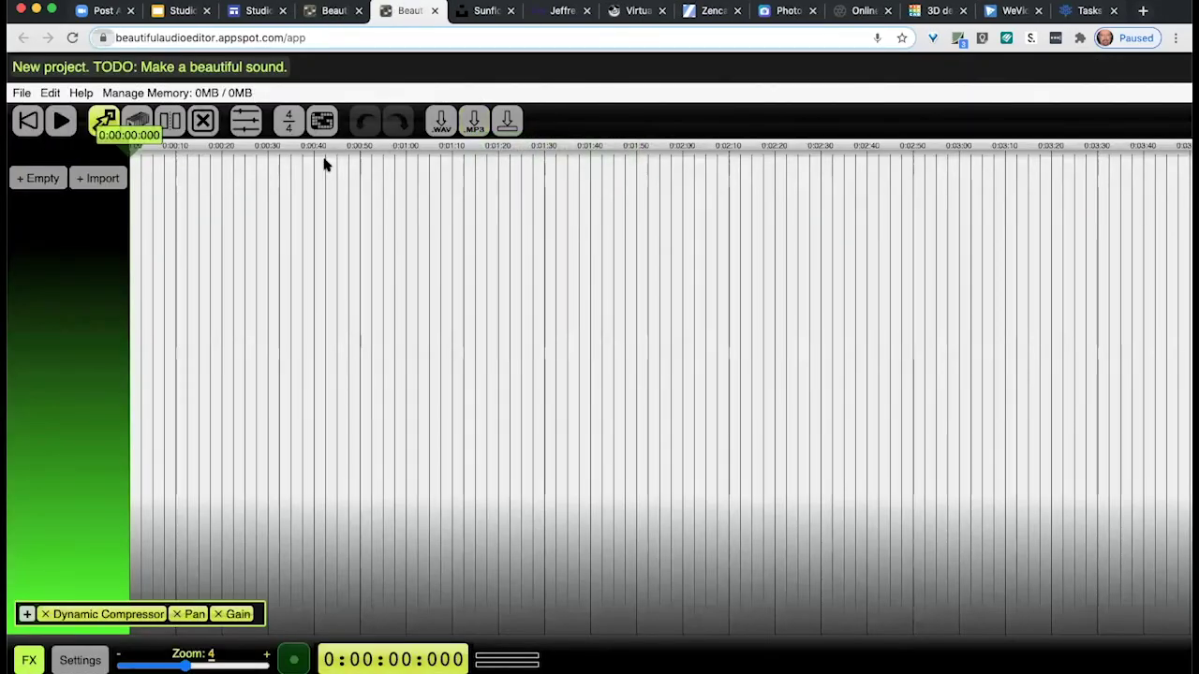
left_click(37, 178)
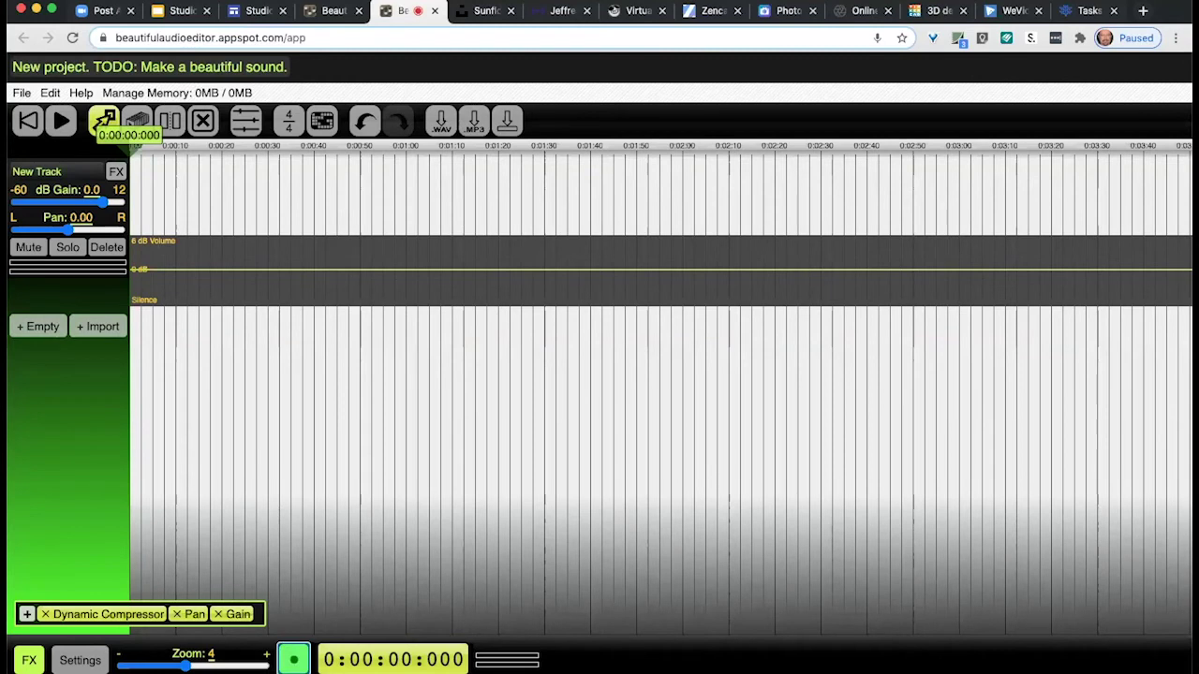
left_click(293, 659)
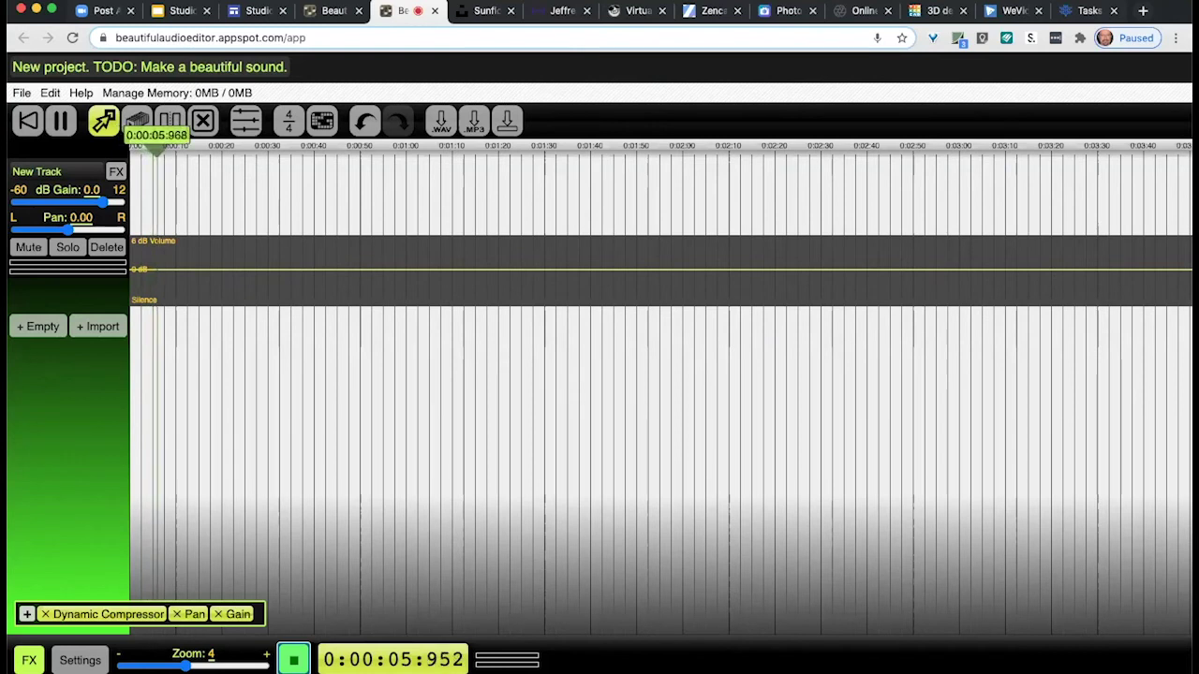
key("space")
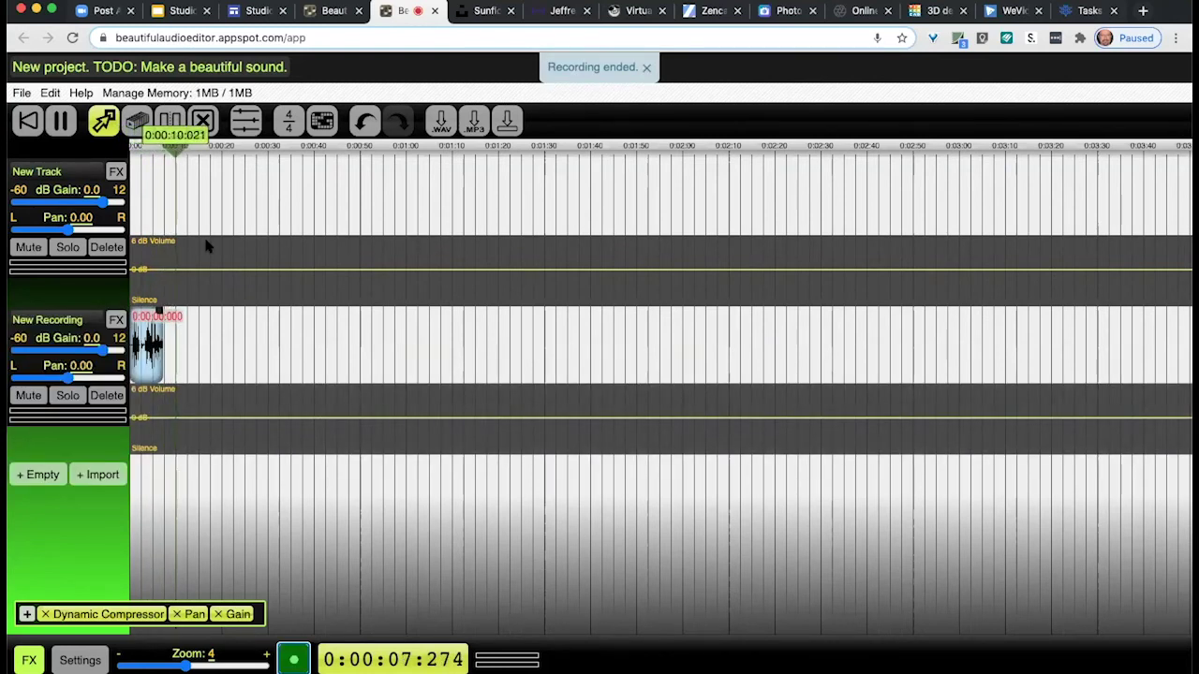
Play back the test recording, then leave the editor app without saving.
left_click(264, 417)
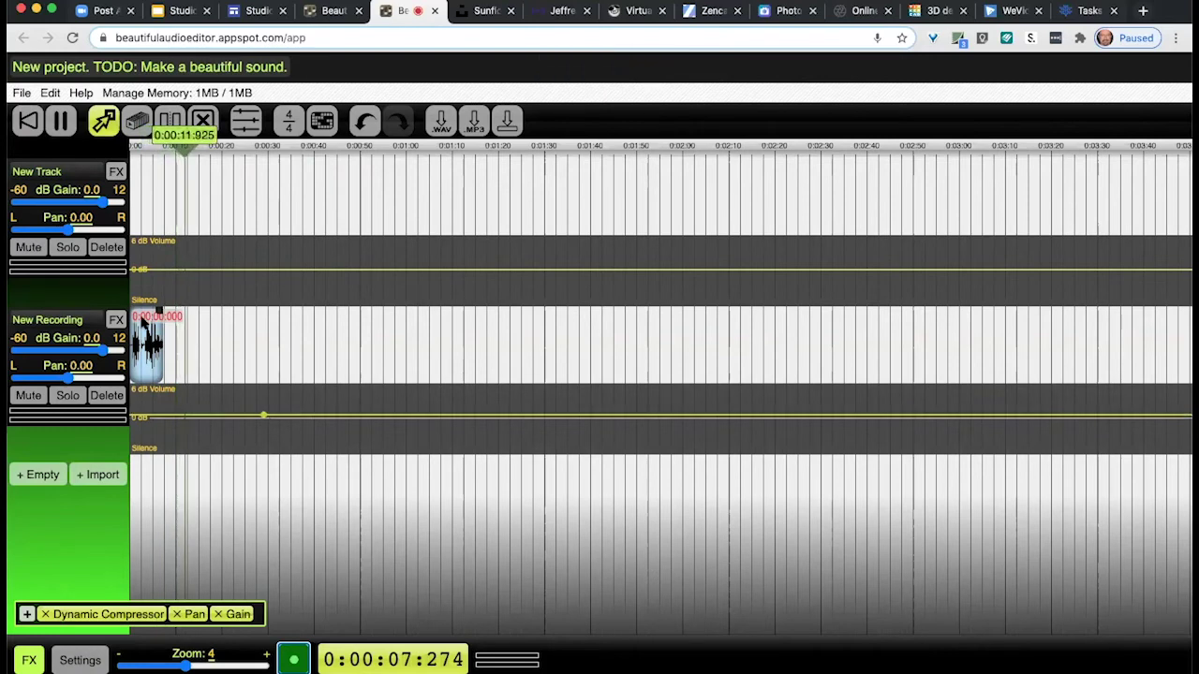
left_click(60, 120)
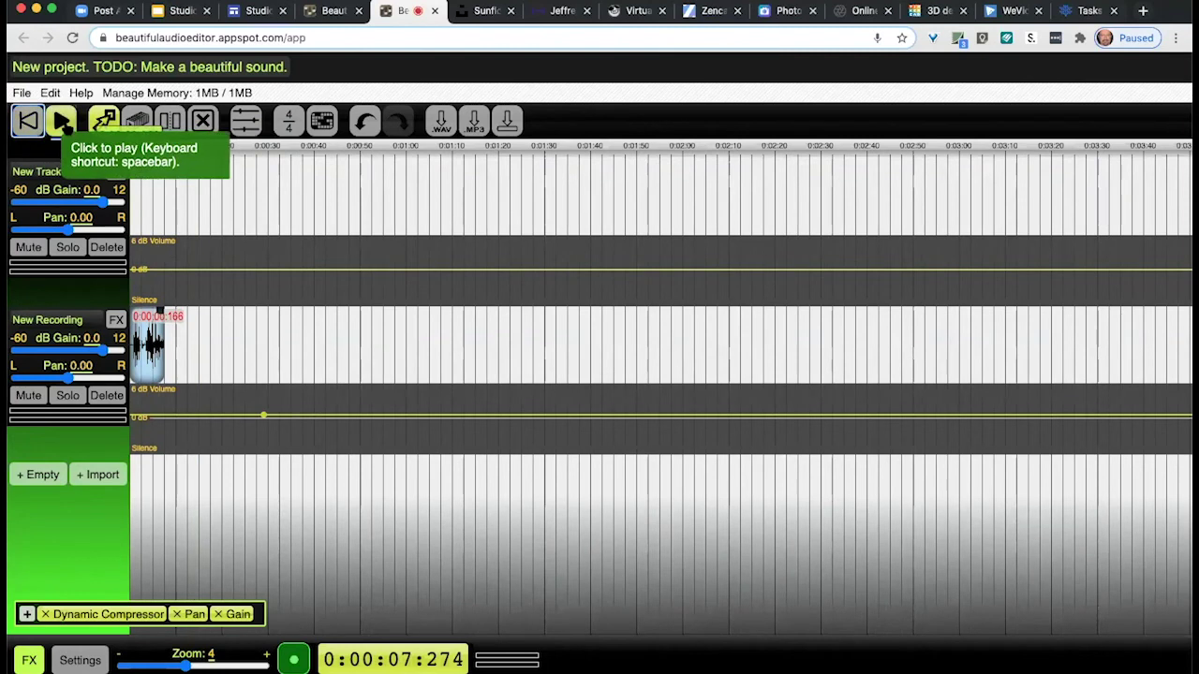
left_click(61, 122)
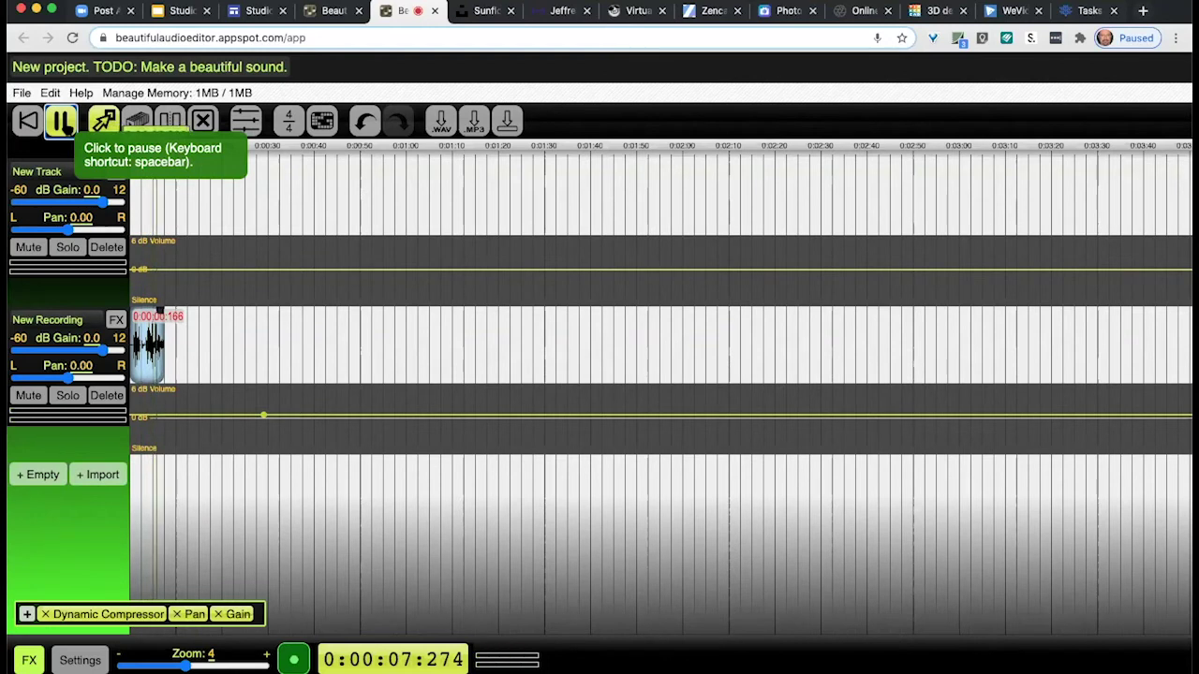
left_click(61, 121)
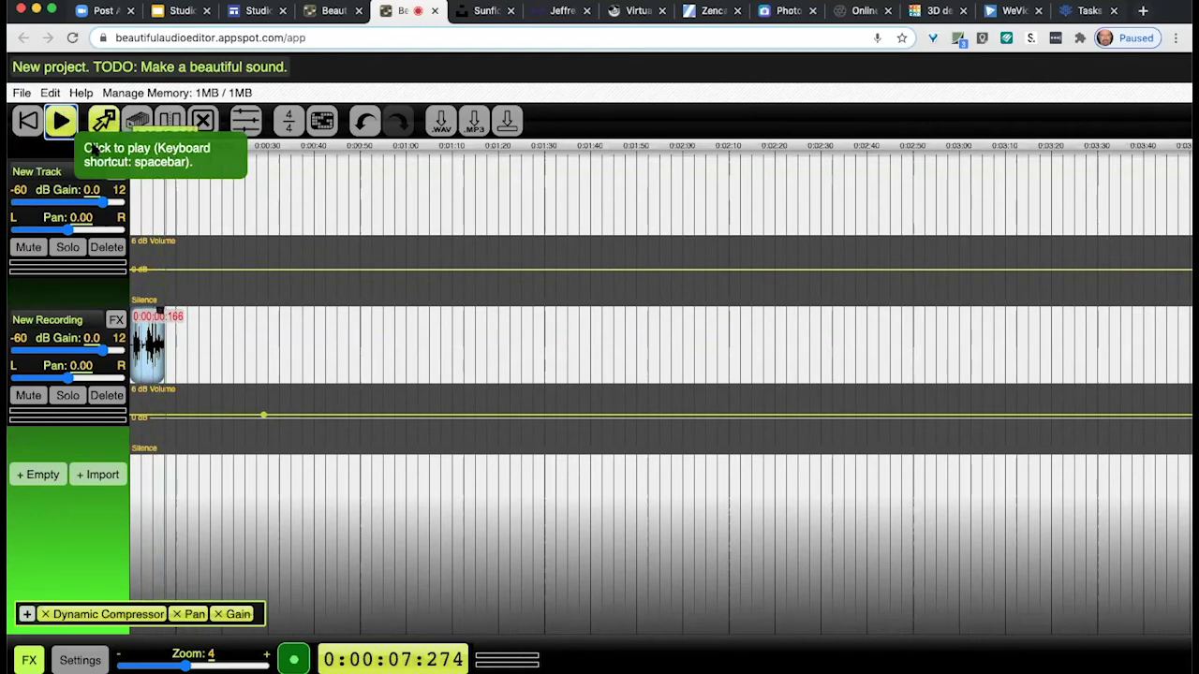
left_click(433, 11)
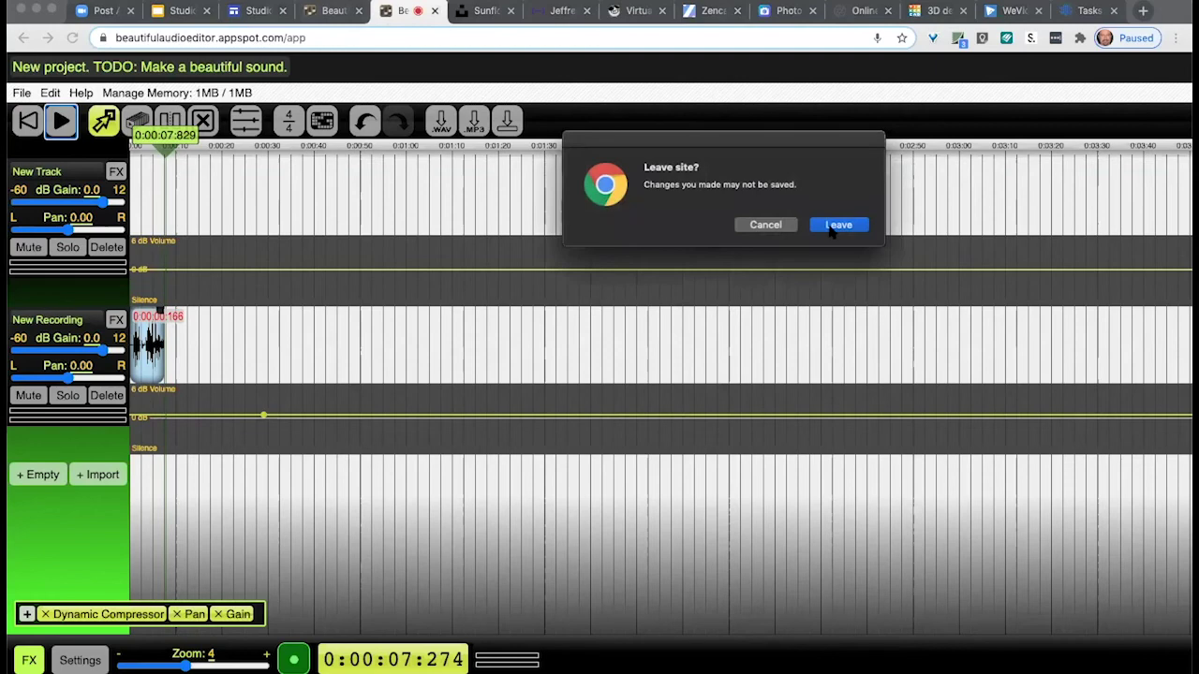
left_click(834, 226)
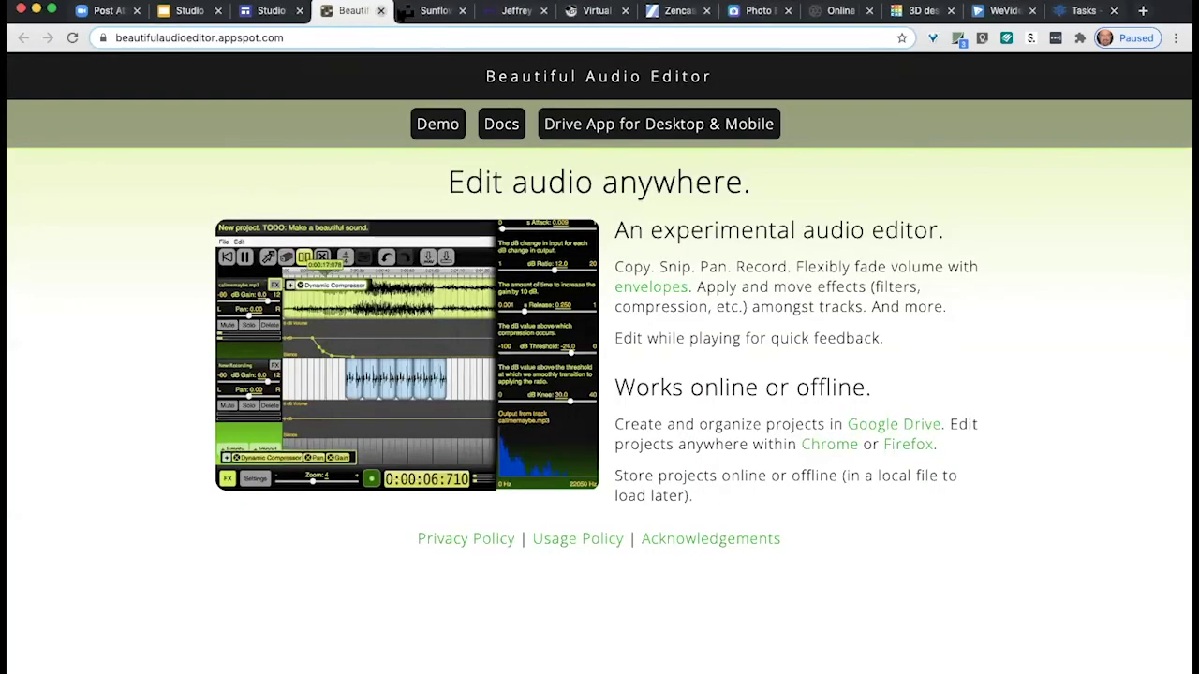
left_click(403, 11)
Scroll the Studio 300 page and switch to the Zencastr dashboard.
scroll(503, 400, "down", 1)
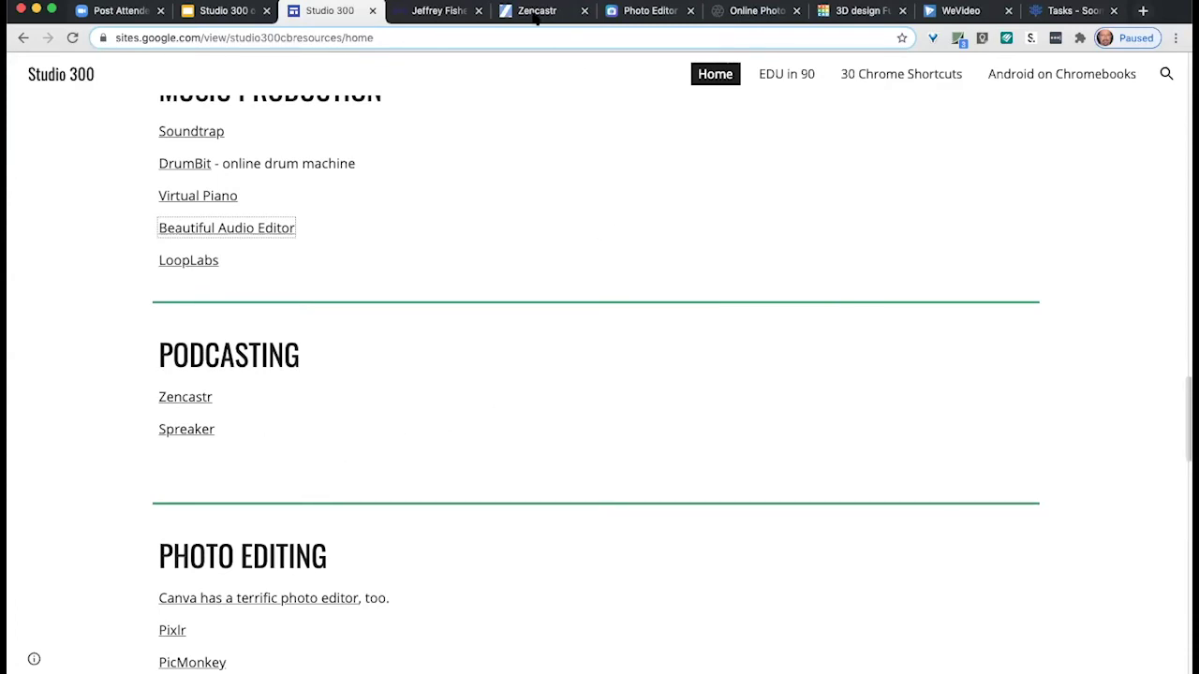
left_click(534, 12)
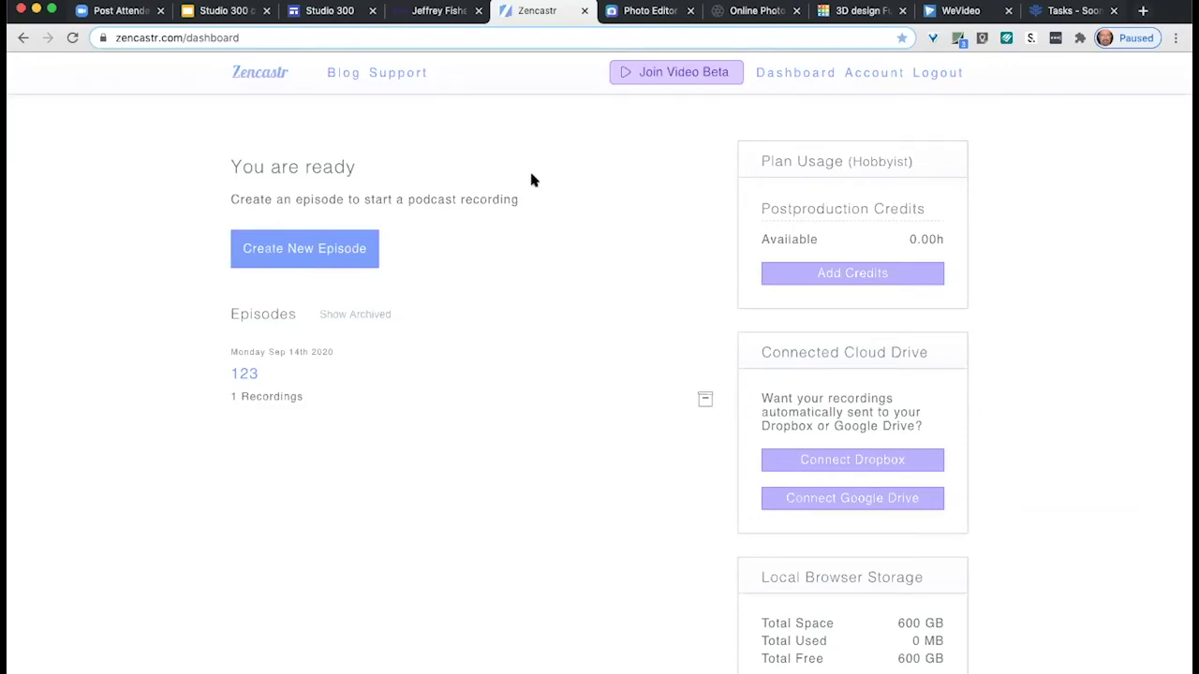
Create a new Zencastr episode named 345.
left_click(344, 253)
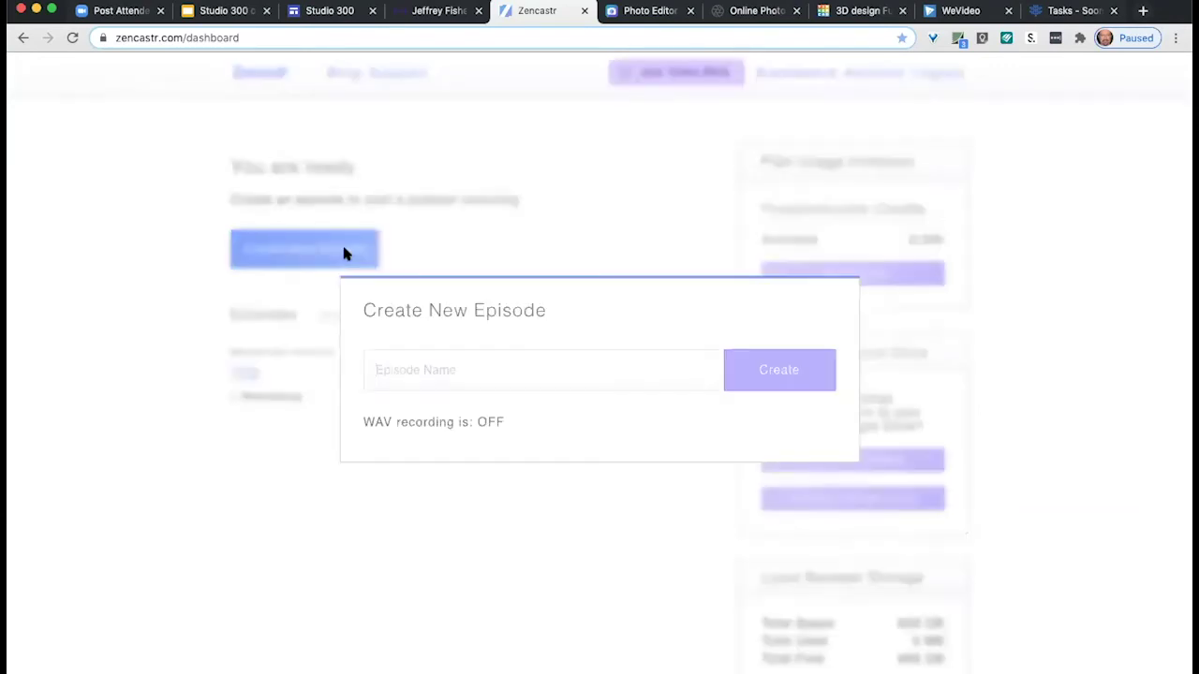
type("345")
left_click(763, 382)
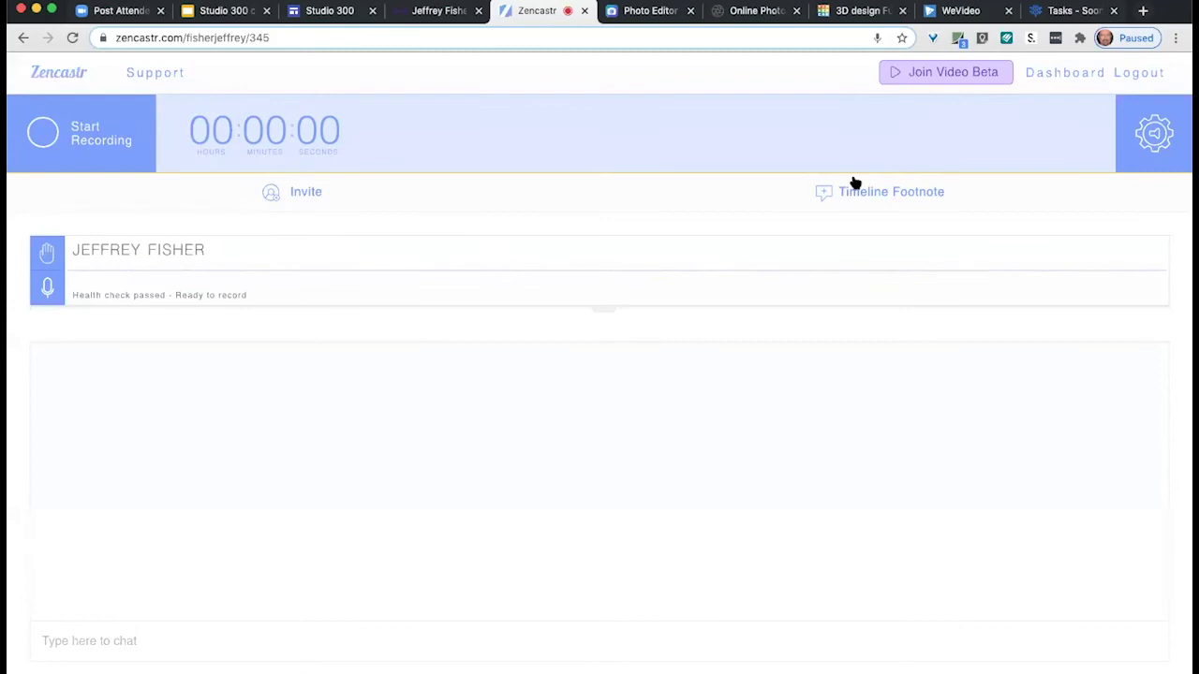
Check the Studio 300 page, Soundtrap and Zencastr tabs, ending on the Canva photo editor.
left_click(323, 11)
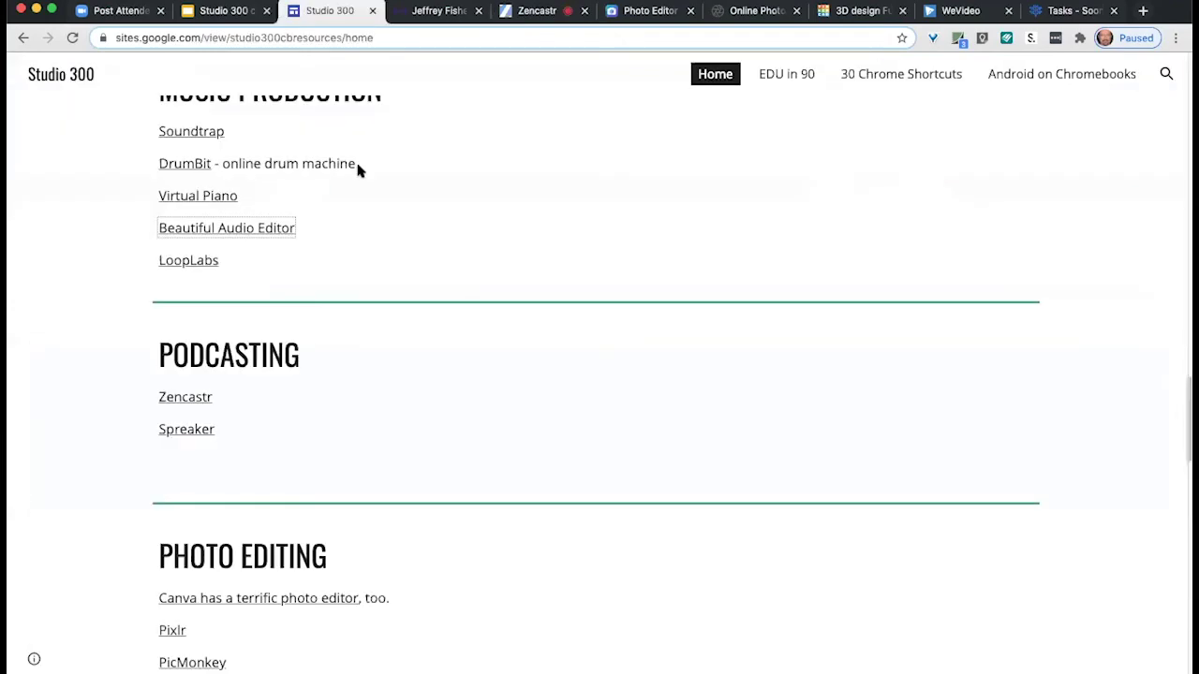
scroll(487, 300, "down", 5)
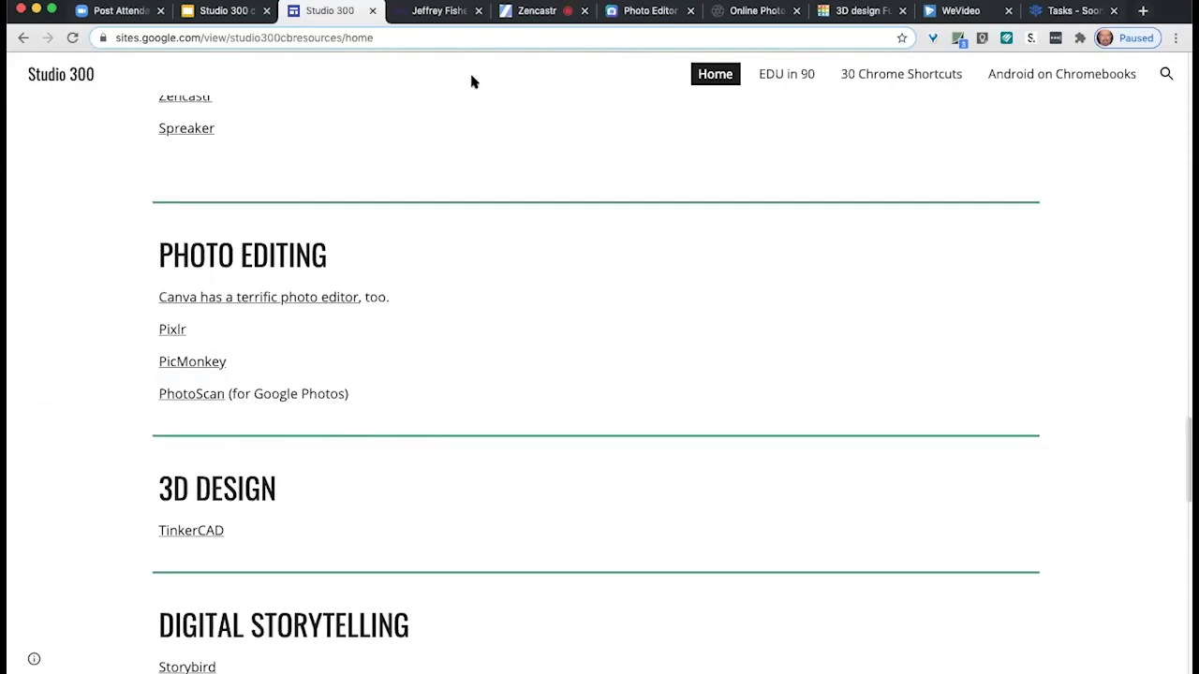
left_click(413, 11)
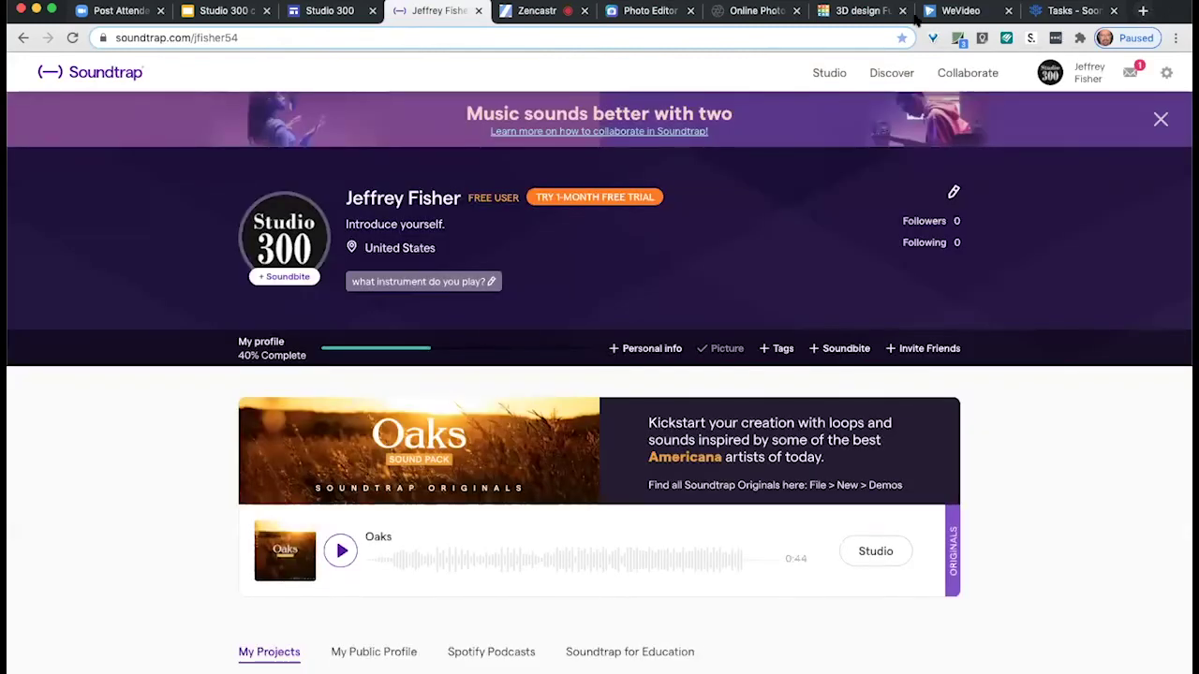
left_click(529, 13)
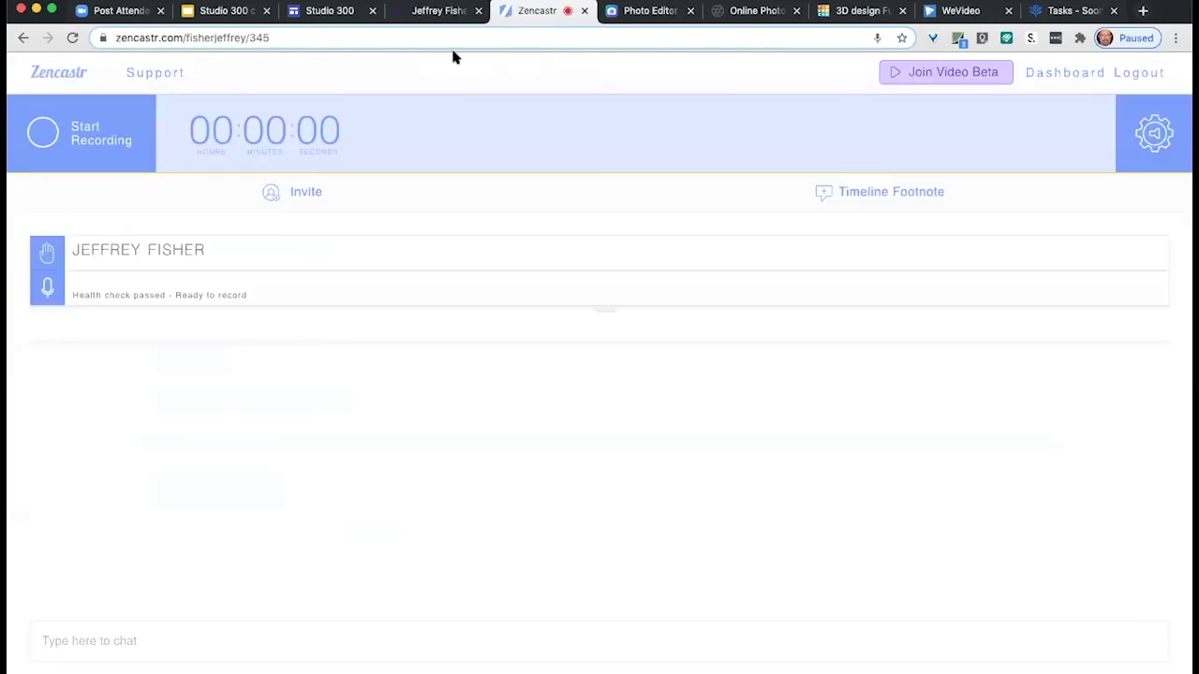
left_click(404, 13)
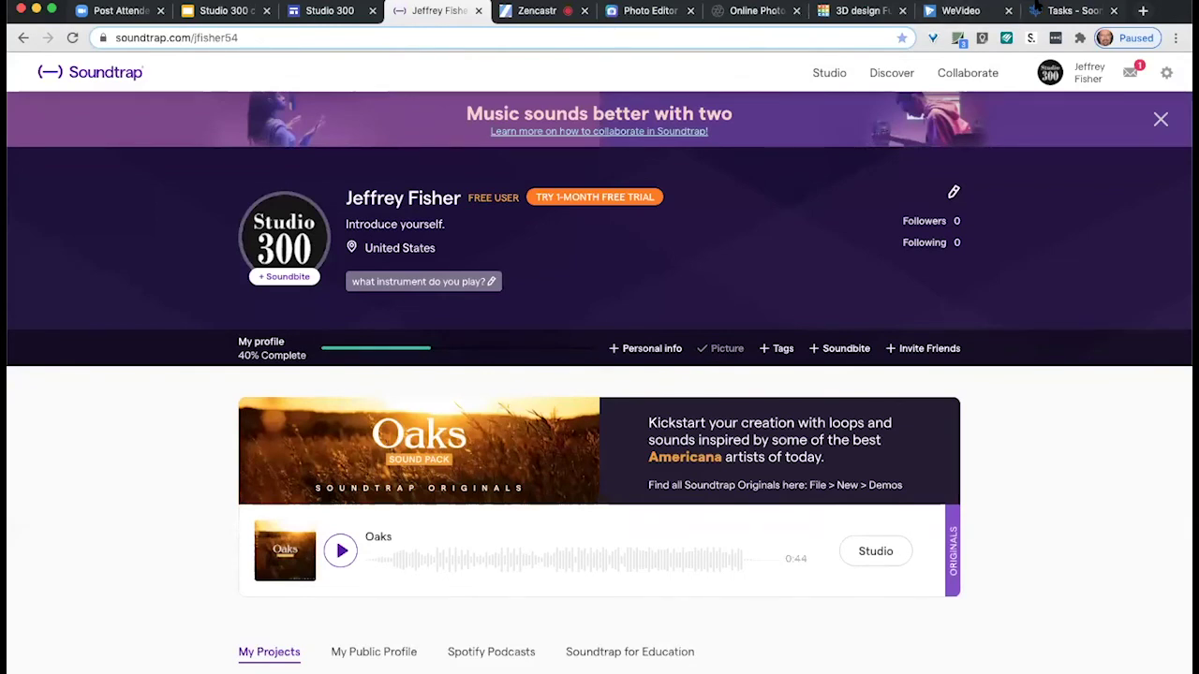
left_click(630, 13)
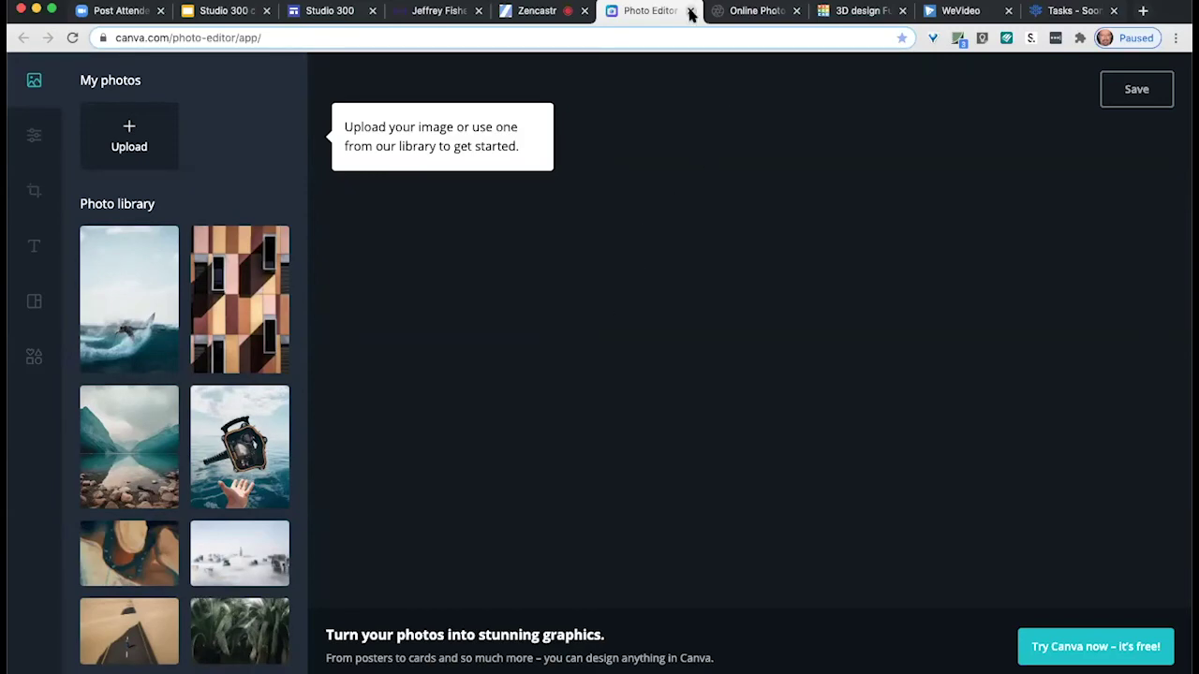
Close the Canva tab and launch Pixlr X from the Studio 300 page.
key("super+w")
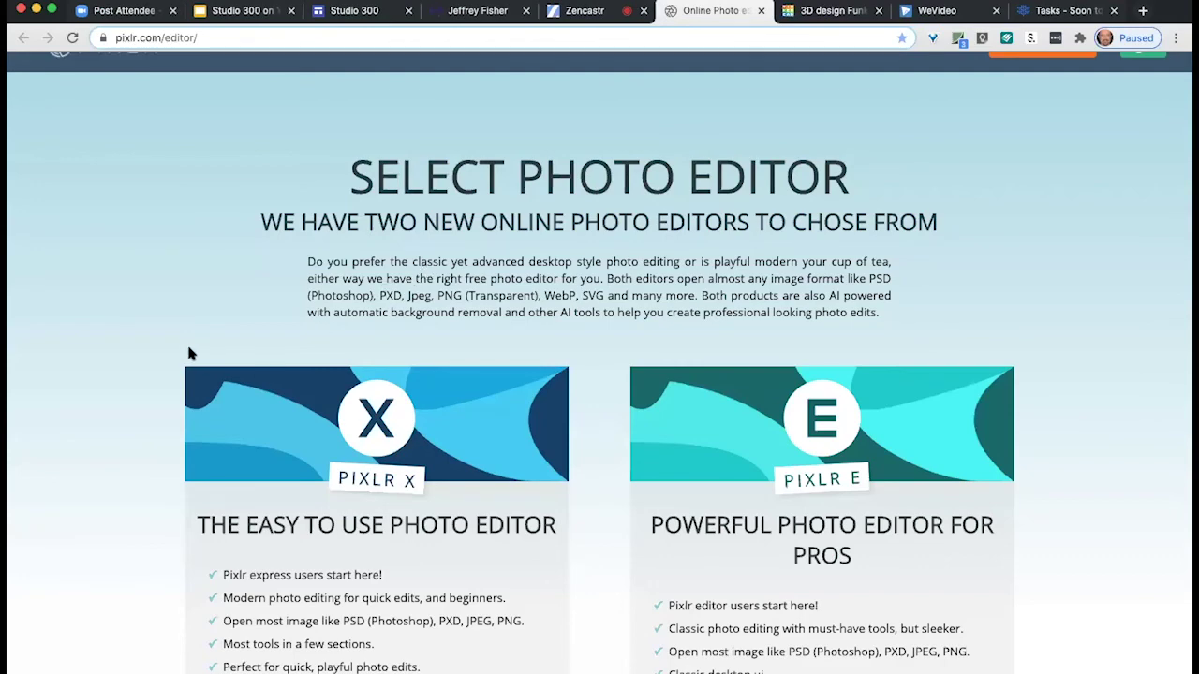
scroll(188, 353, "down", 5)
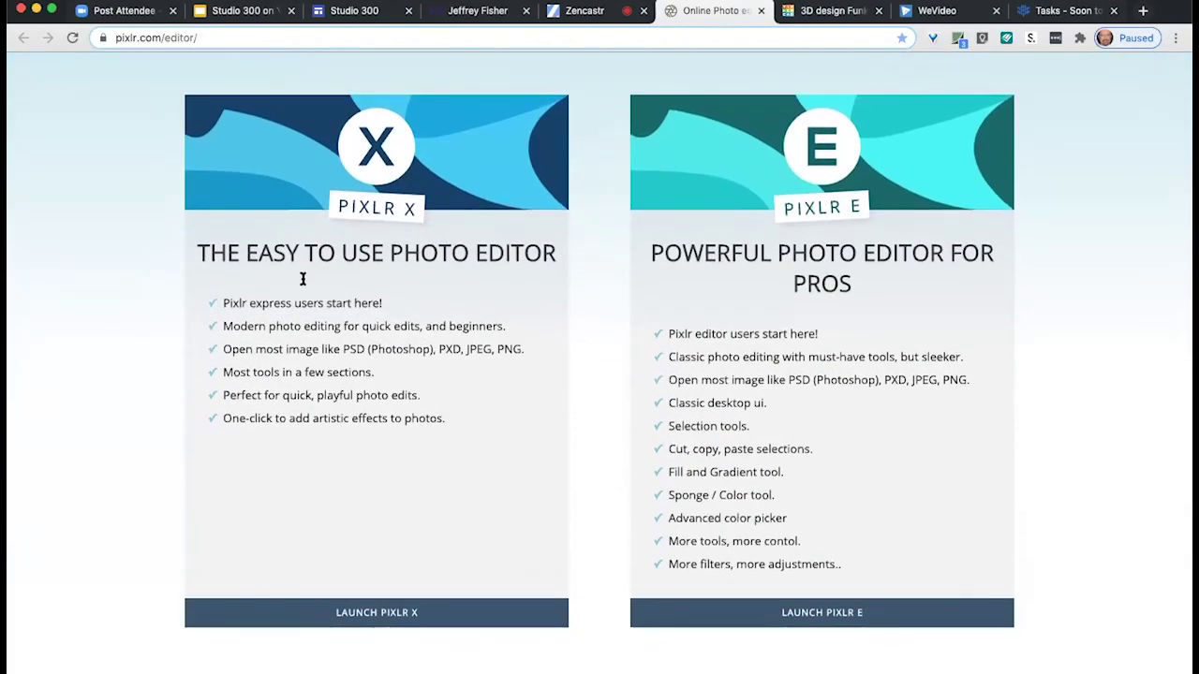
left_click(397, 612)
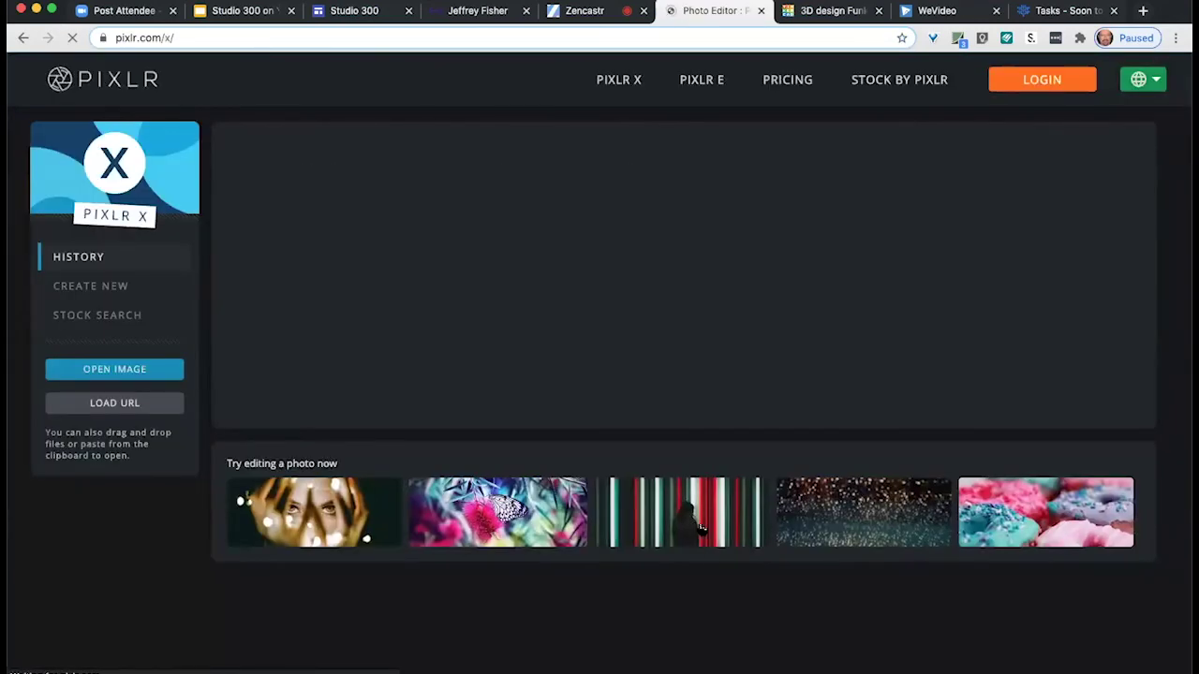
Open the portrait photo in Pixlr X, resized to Full HD at 1277 × 1920 px.
left_click(133, 374)
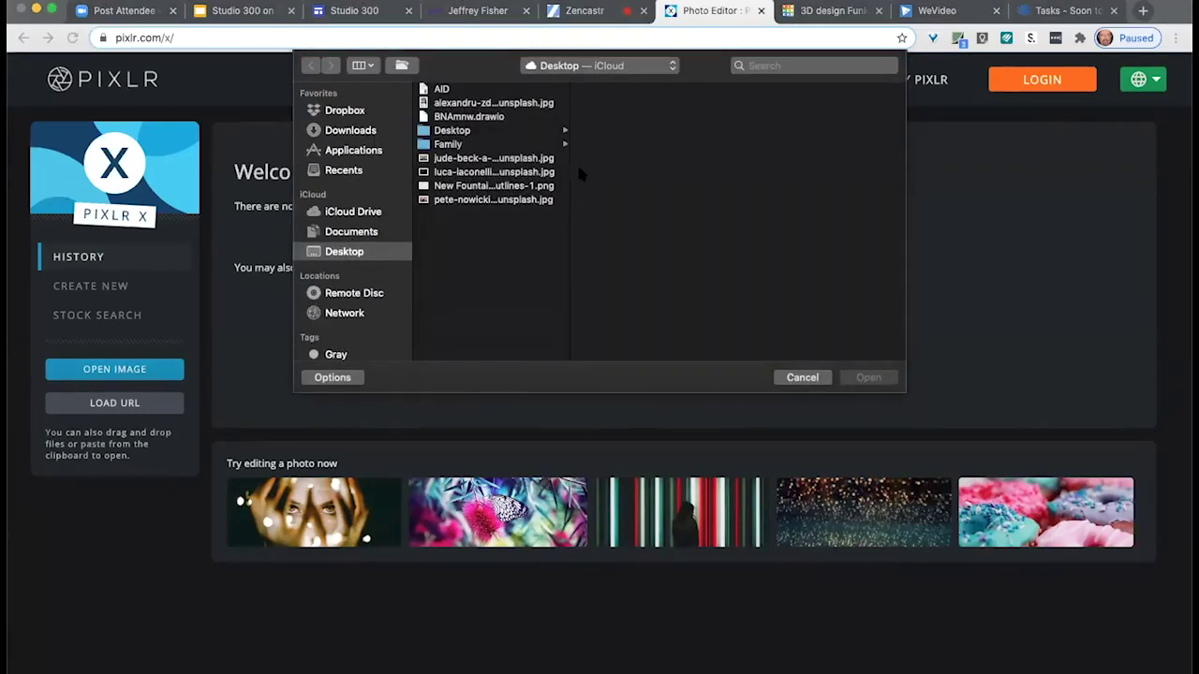
left_click(506, 103)
left_click(868, 377)
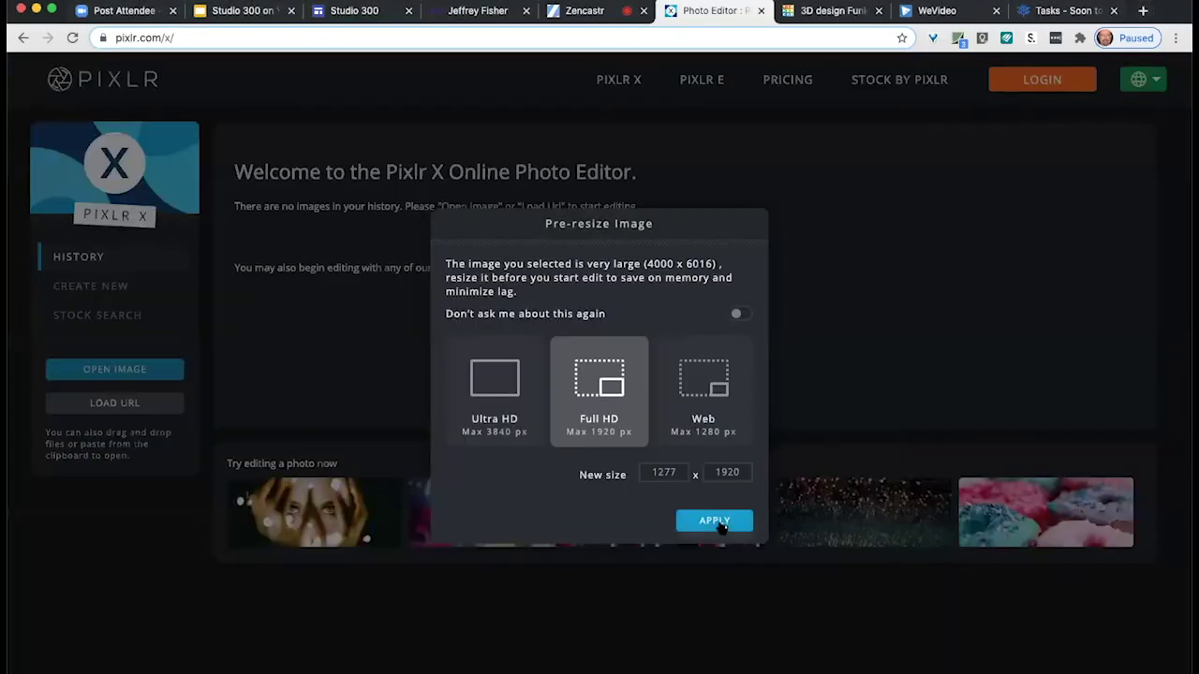
left_click(722, 524)
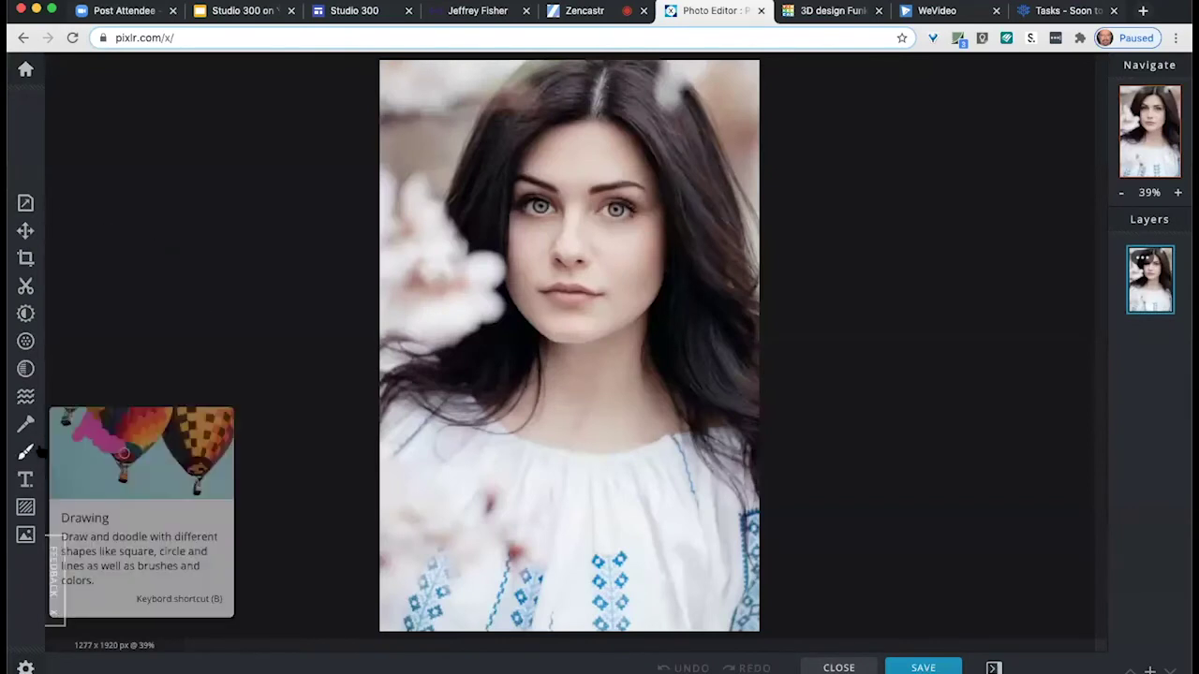
Crop the bottom of the portrait so it becomes 1277 × 1407 px.
left_click(25, 258)
left_click_drag(664, 616, 678, 472)
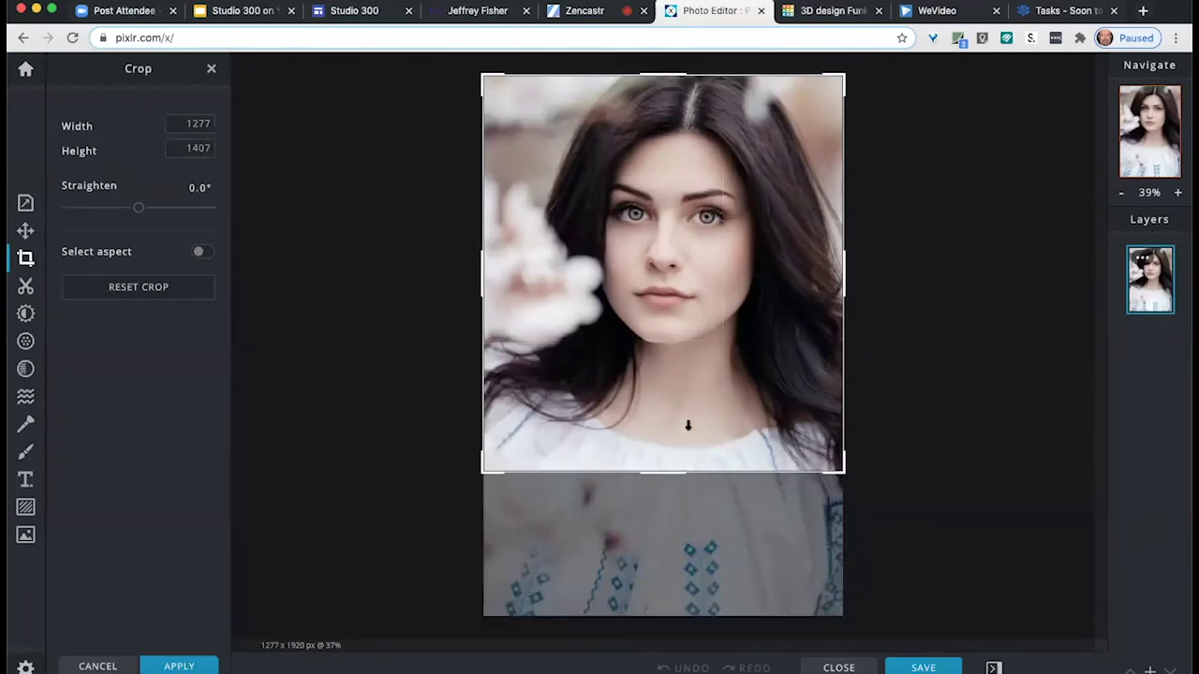
key("Return")
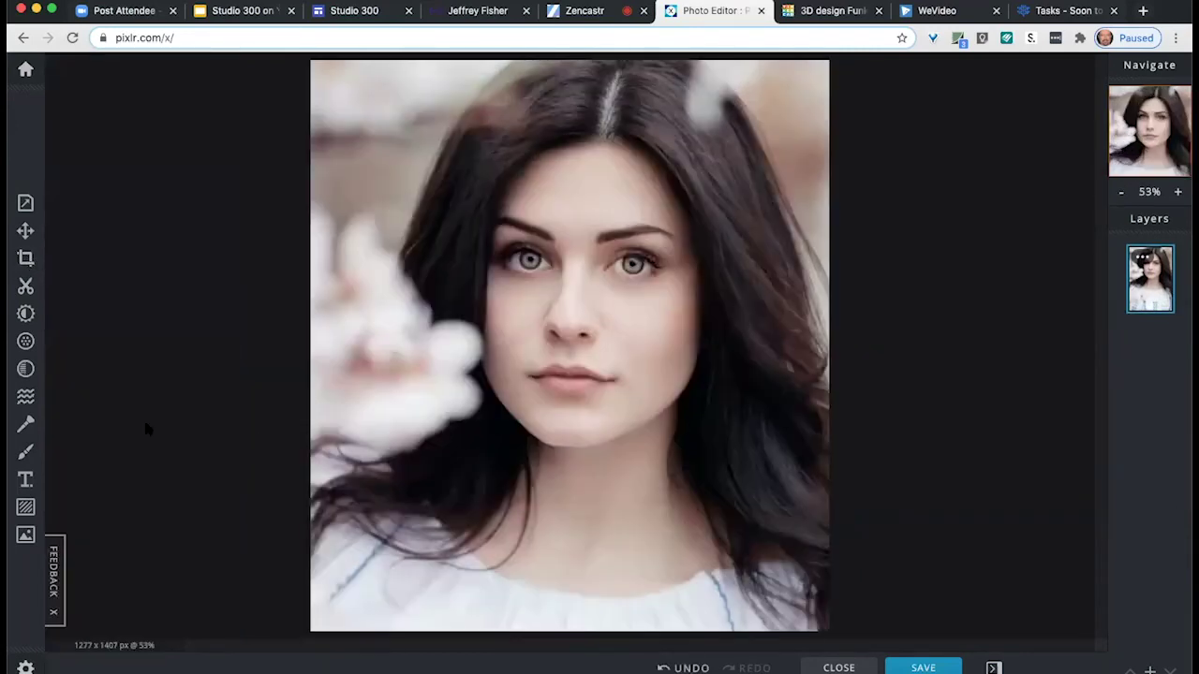
Trial vibrance 74, saturation 64, temperature -78 and tint shifts, then discard them.
left_click(26, 314)
left_click(140, 322)
left_click_drag(173, 325, 142, 323)
left_click_drag(139, 370, 183, 370)
left_click_drag(141, 422, 82, 418)
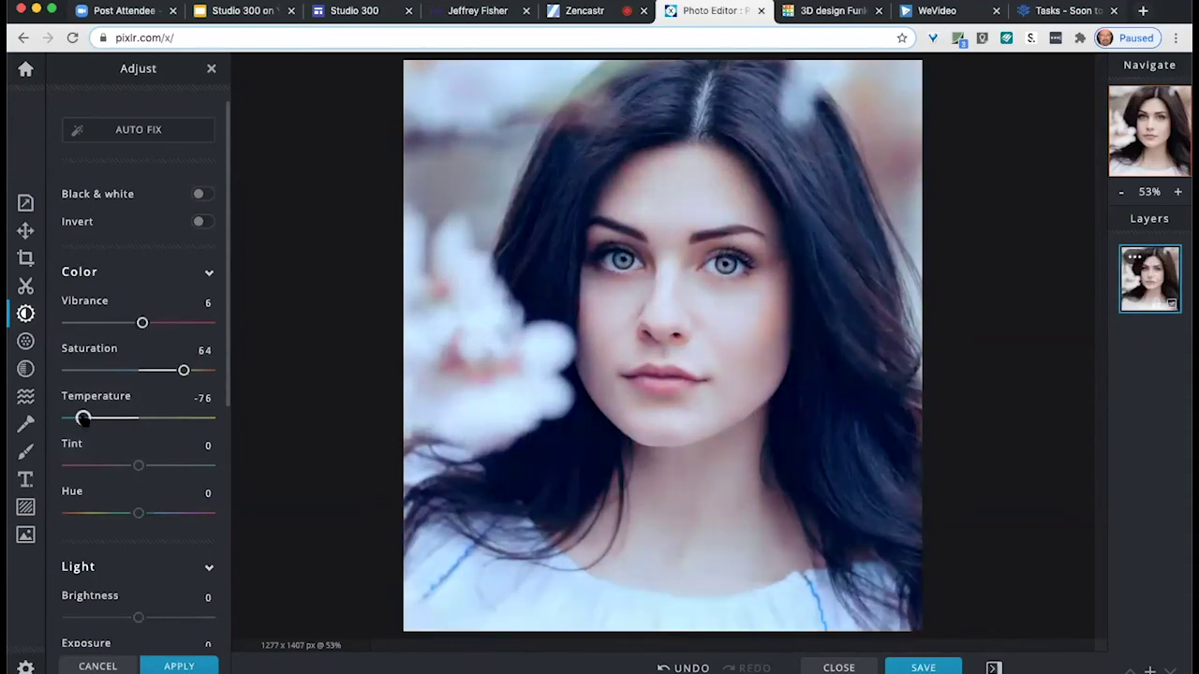
left_click_drag(141, 466, 169, 465)
left_click_drag(139, 513, 89, 513)
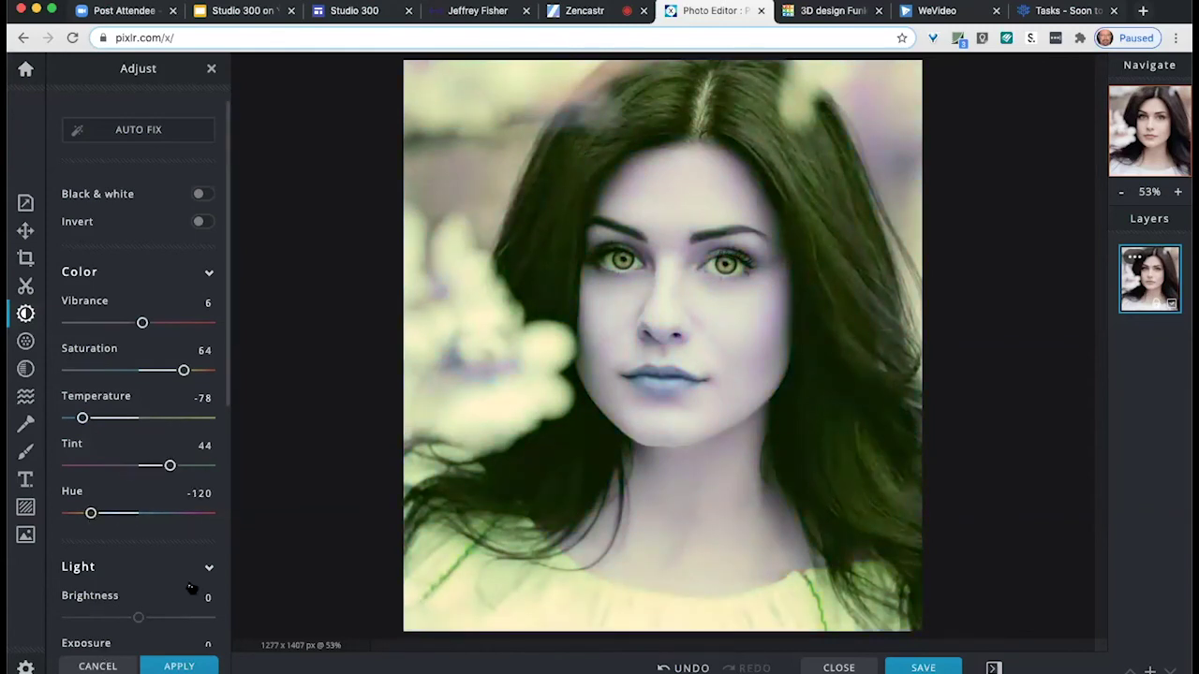
left_click(97, 666)
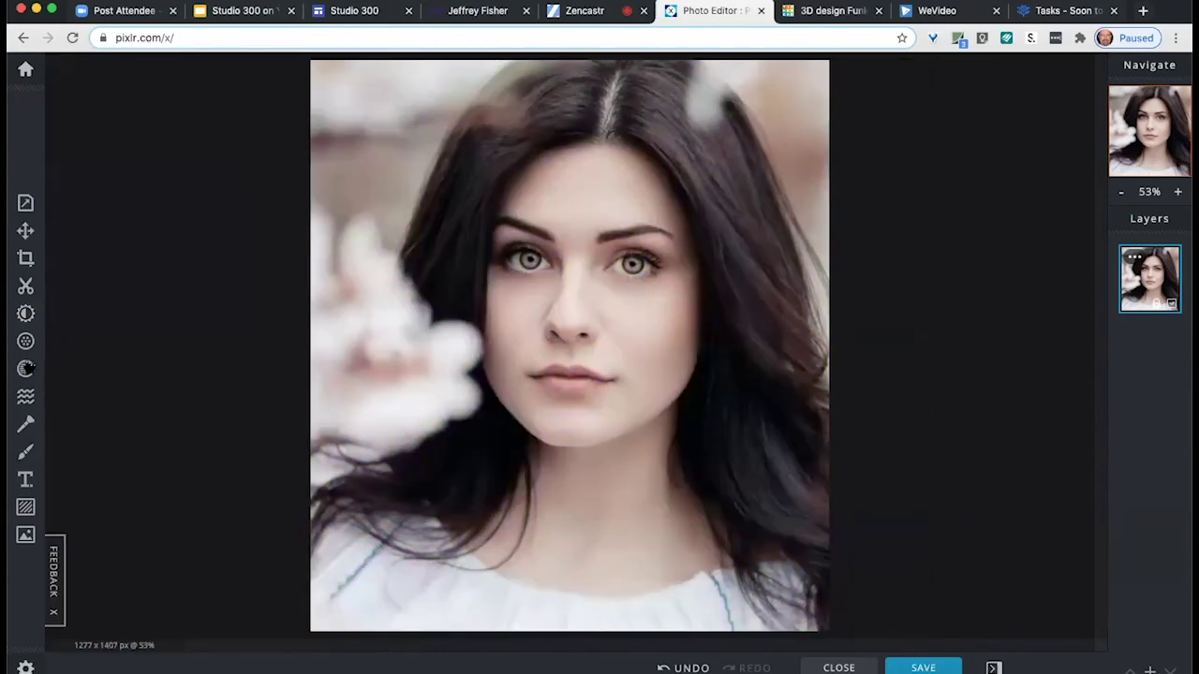
left_click(25, 341)
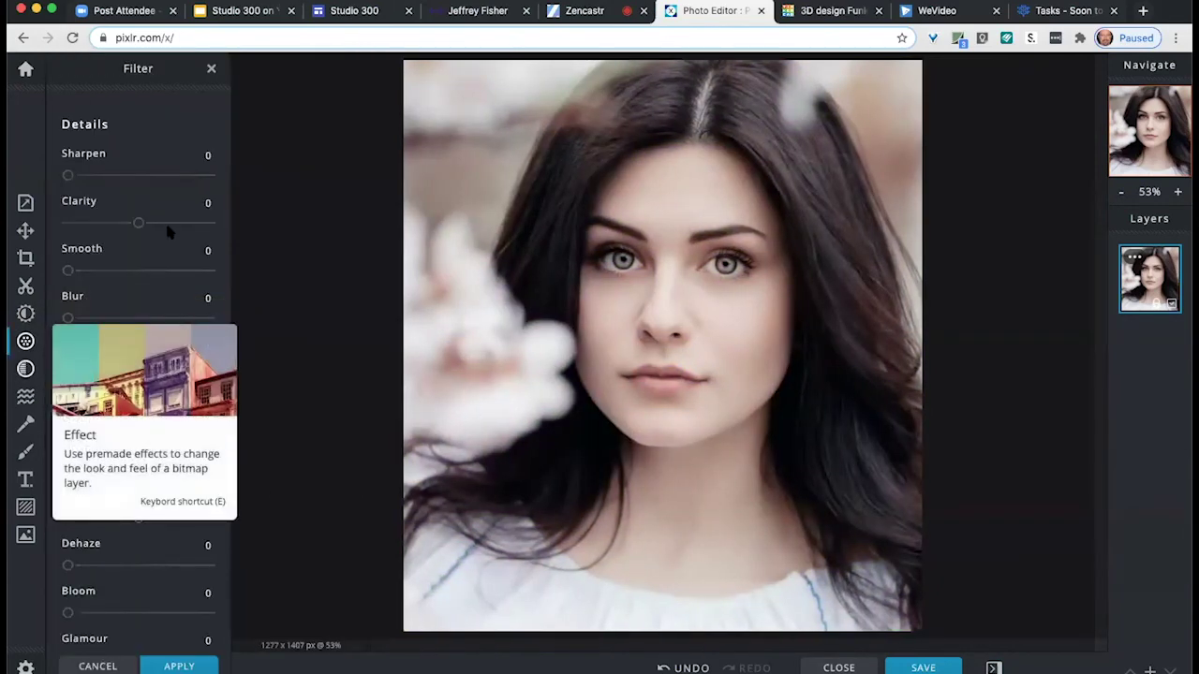
left_click_drag(139, 223, 171, 223)
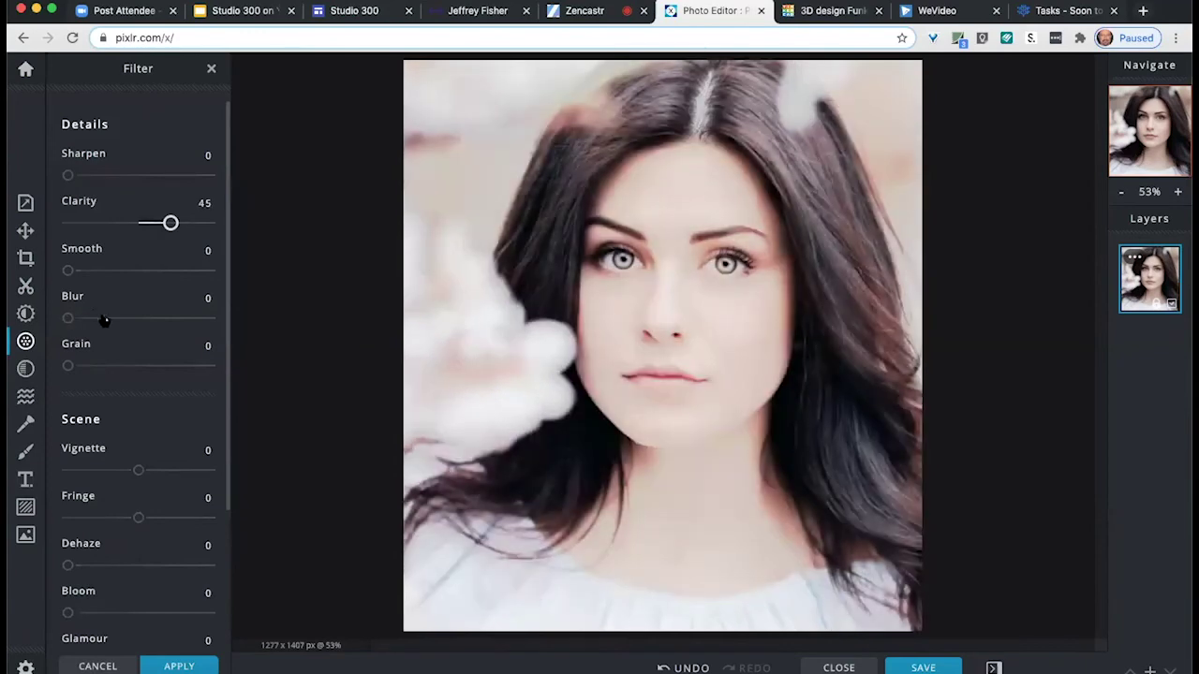
left_click_drag(70, 319, 134, 319)
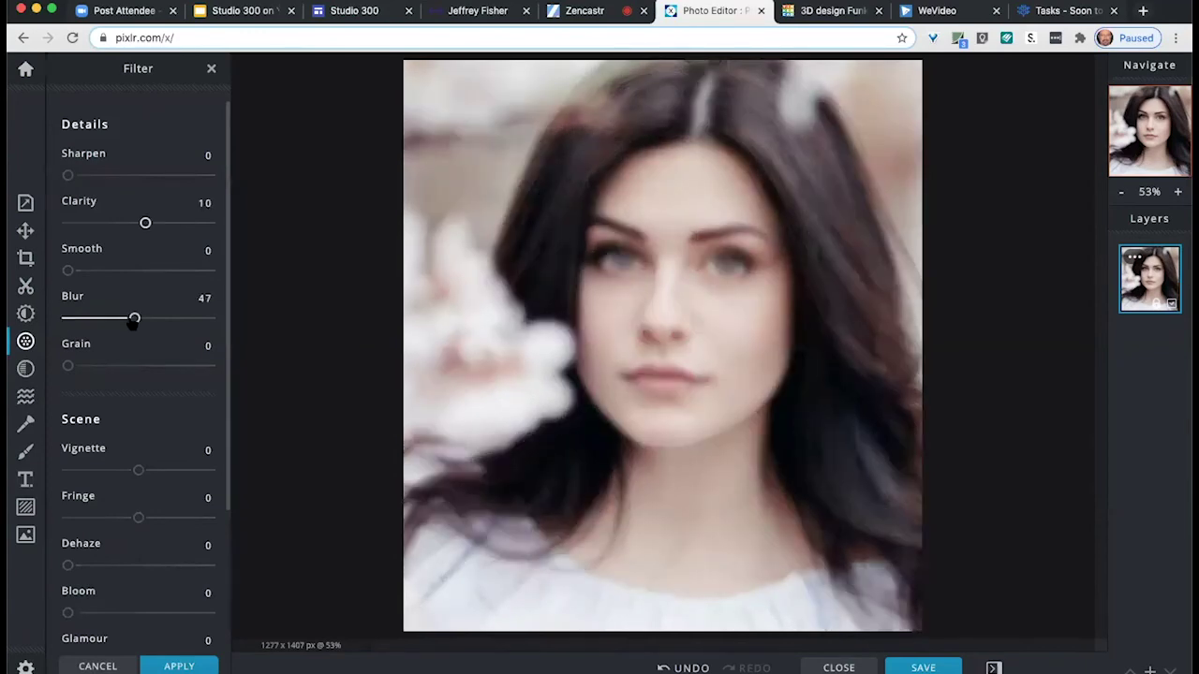
key("super+z")
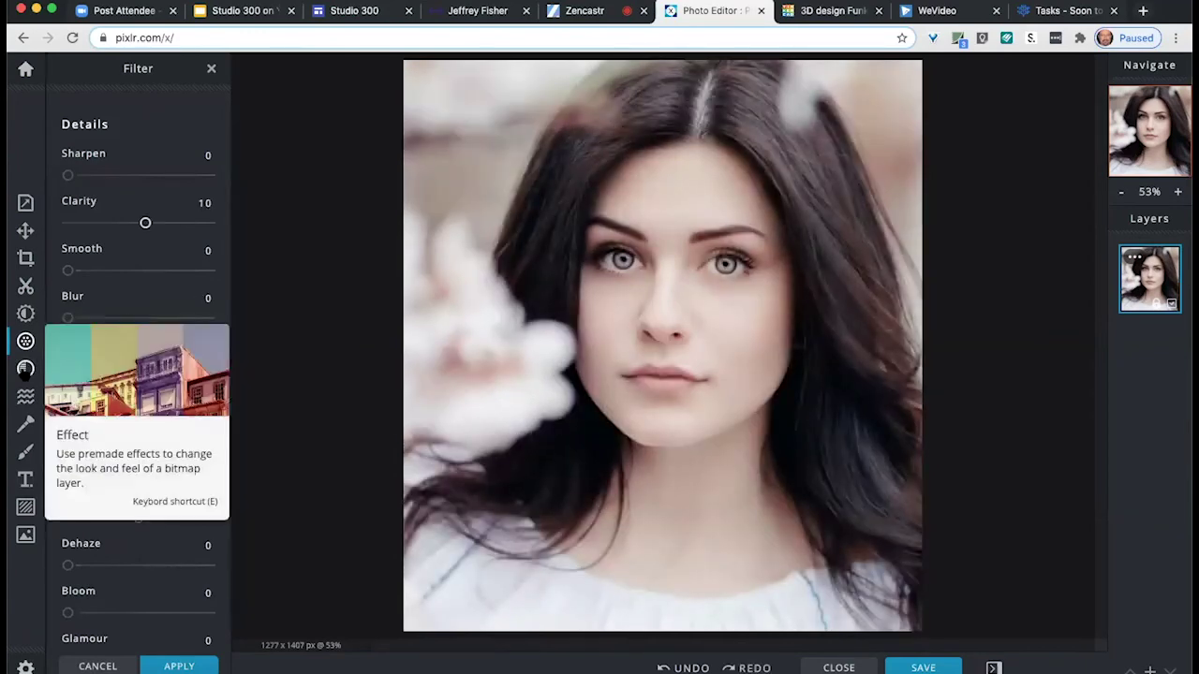
left_click(26, 369)
left_click(173, 265)
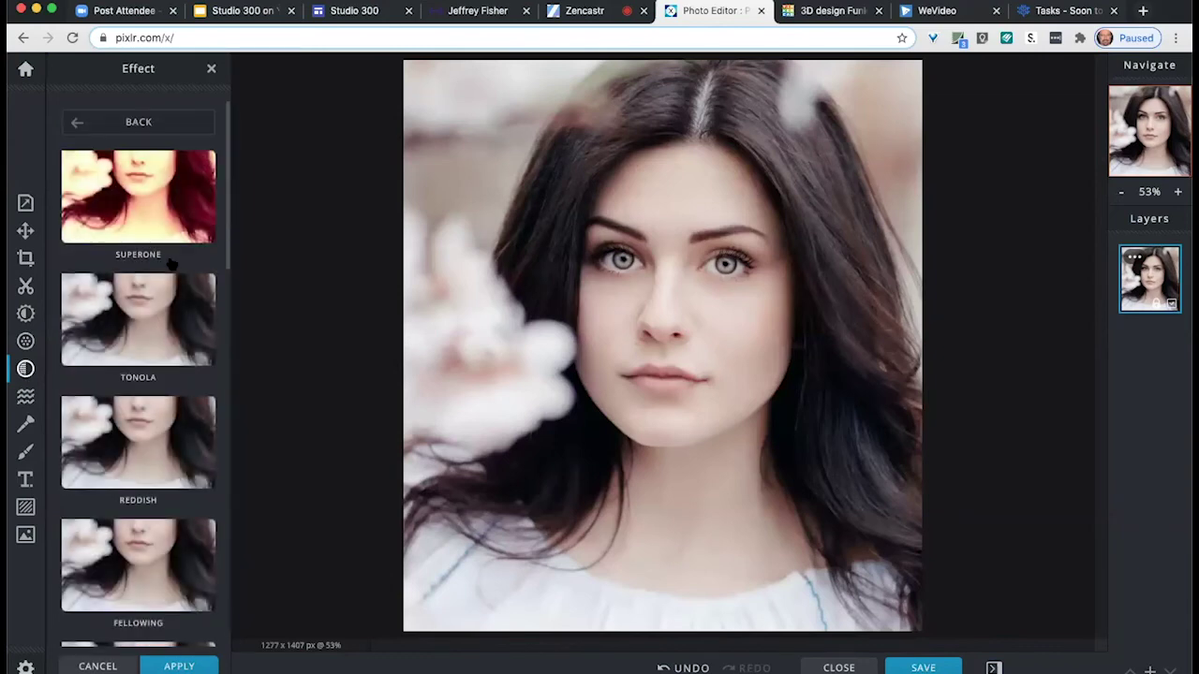
left_click(170, 302)
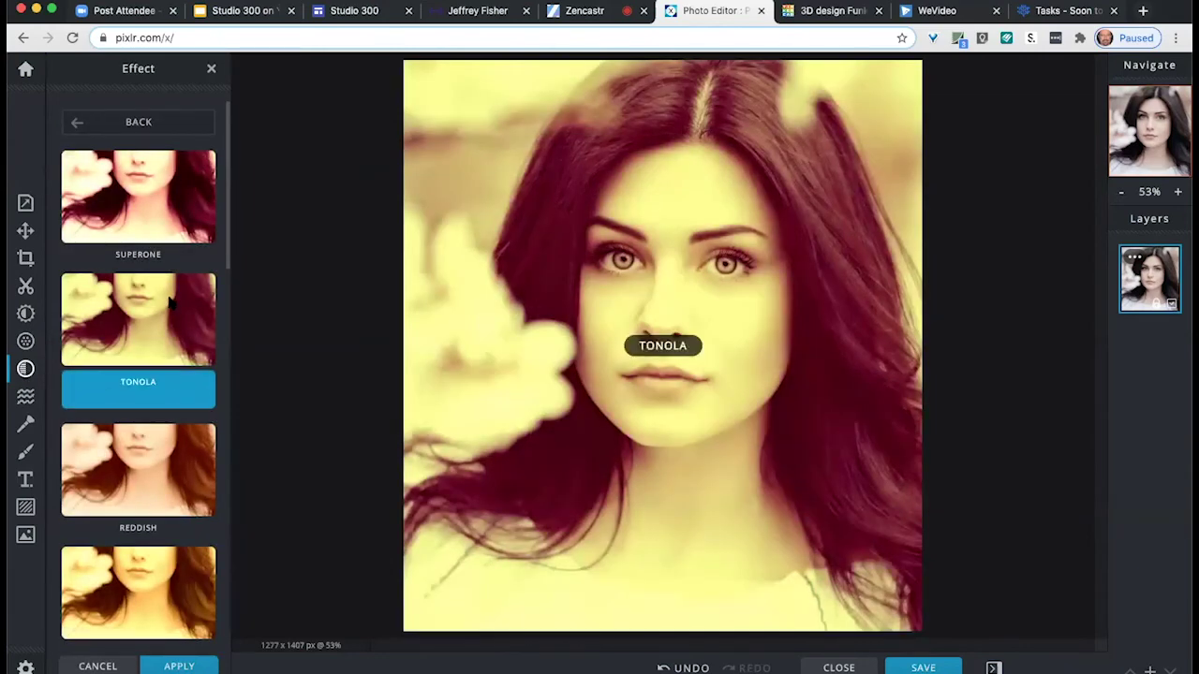
left_click(159, 474)
left_click_drag(181, 521, 124, 522)
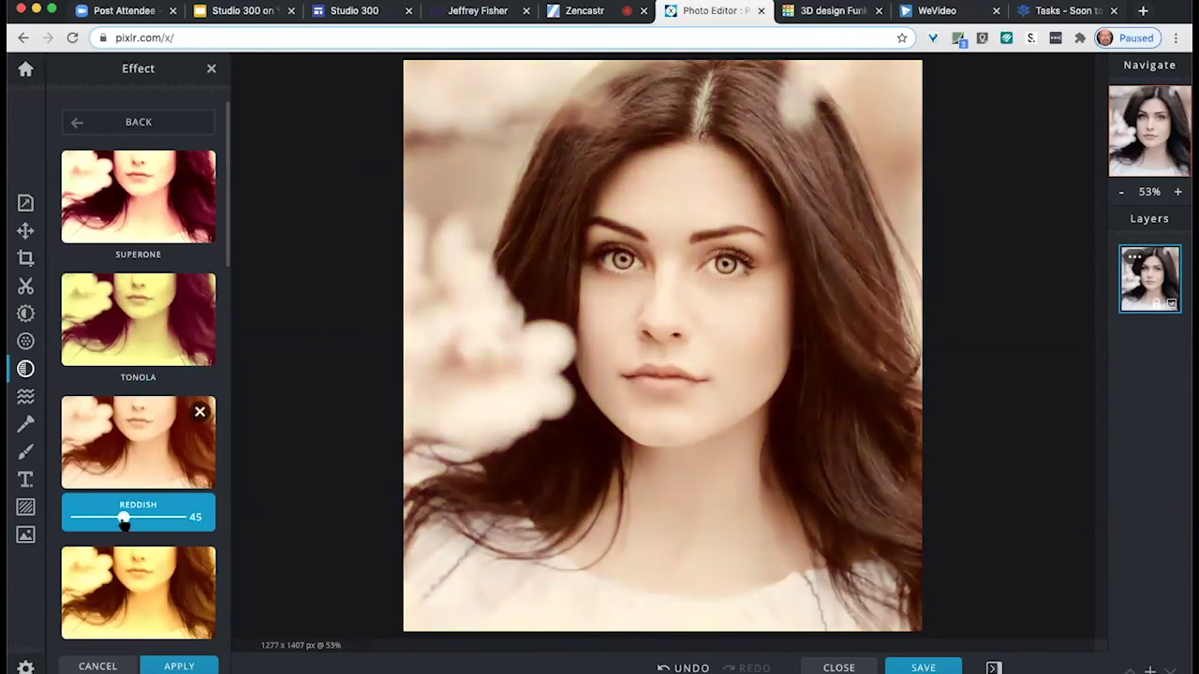
left_click(97, 666)
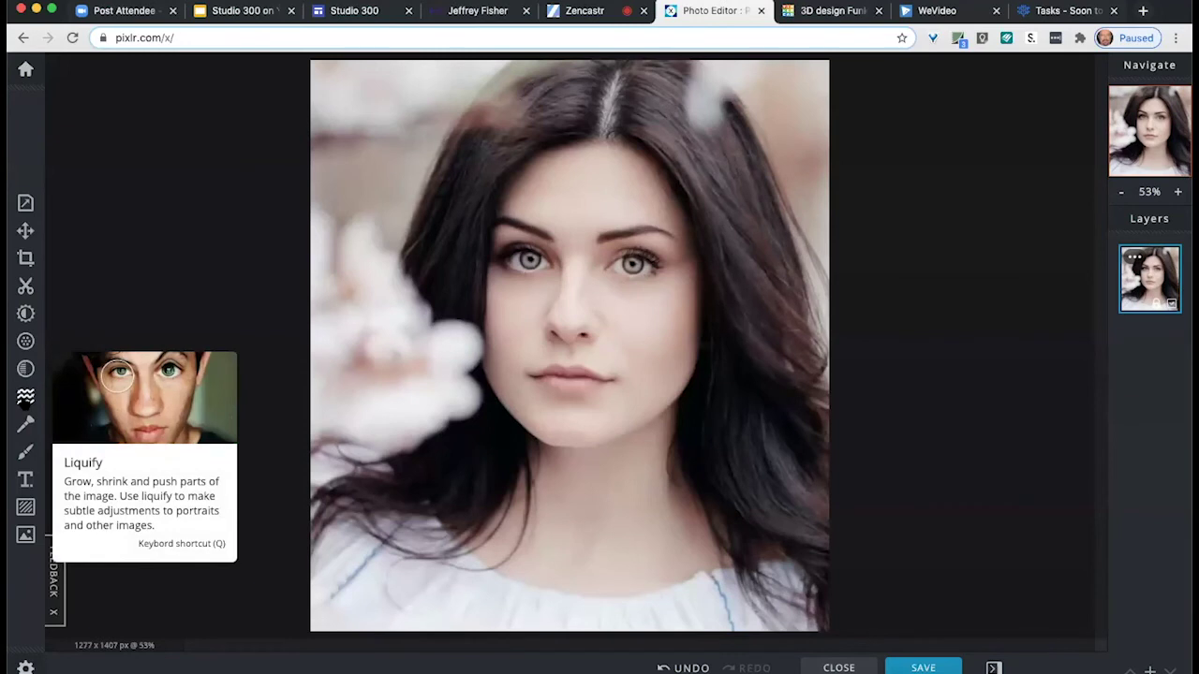
Enlarge both eyes using a bigger Liquify Enlarge brush.
left_click(25, 398)
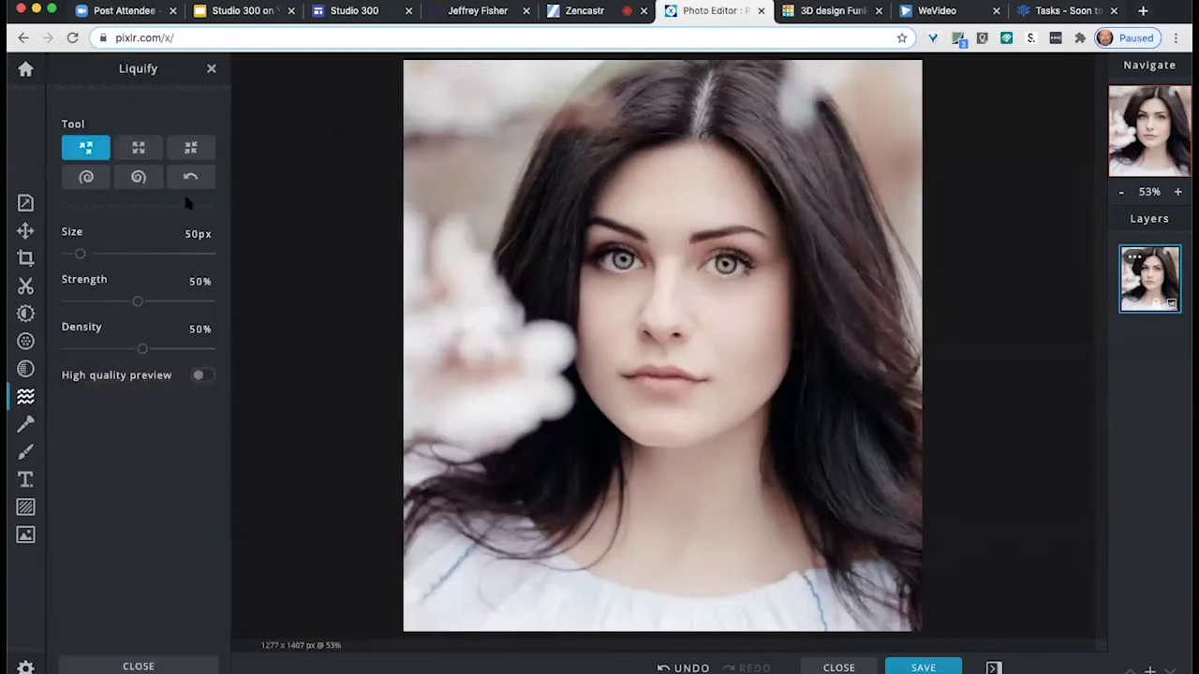
left_click(139, 150)
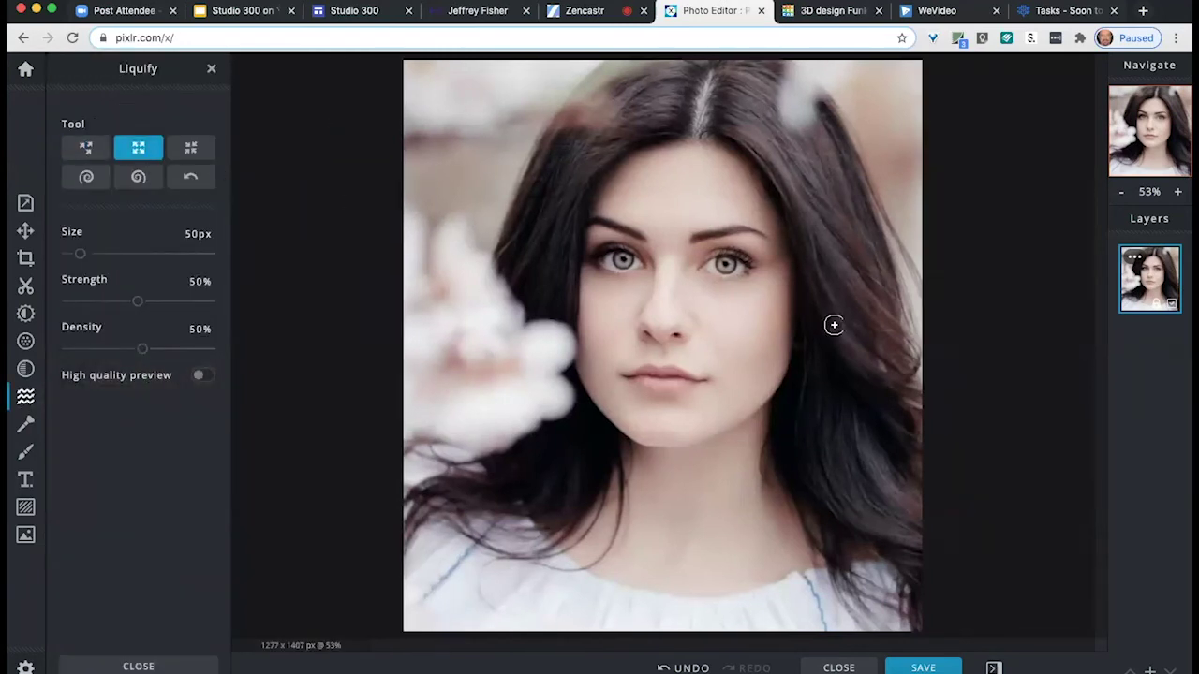
left_click_drag(82, 254, 100, 254)
left_click(622, 261)
left_click(726, 267)
Narrow the nose with the Shrink brush and close Liquify.
left_click(190, 147)
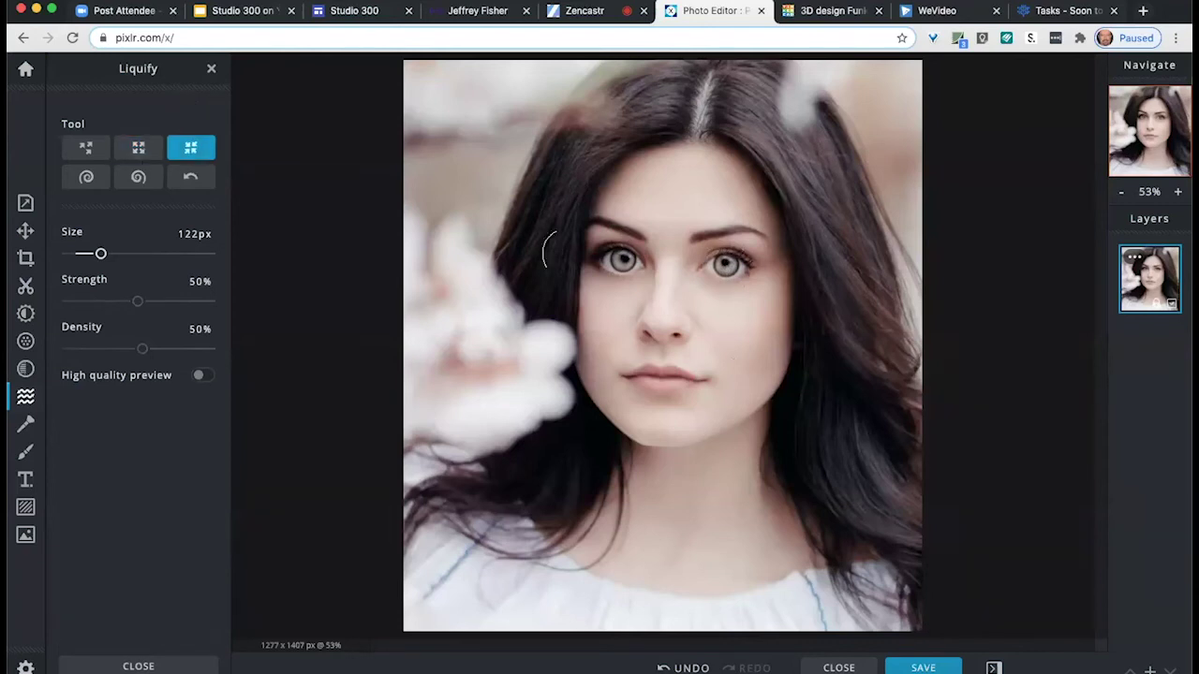
left_click_drag(660, 295, 662, 341)
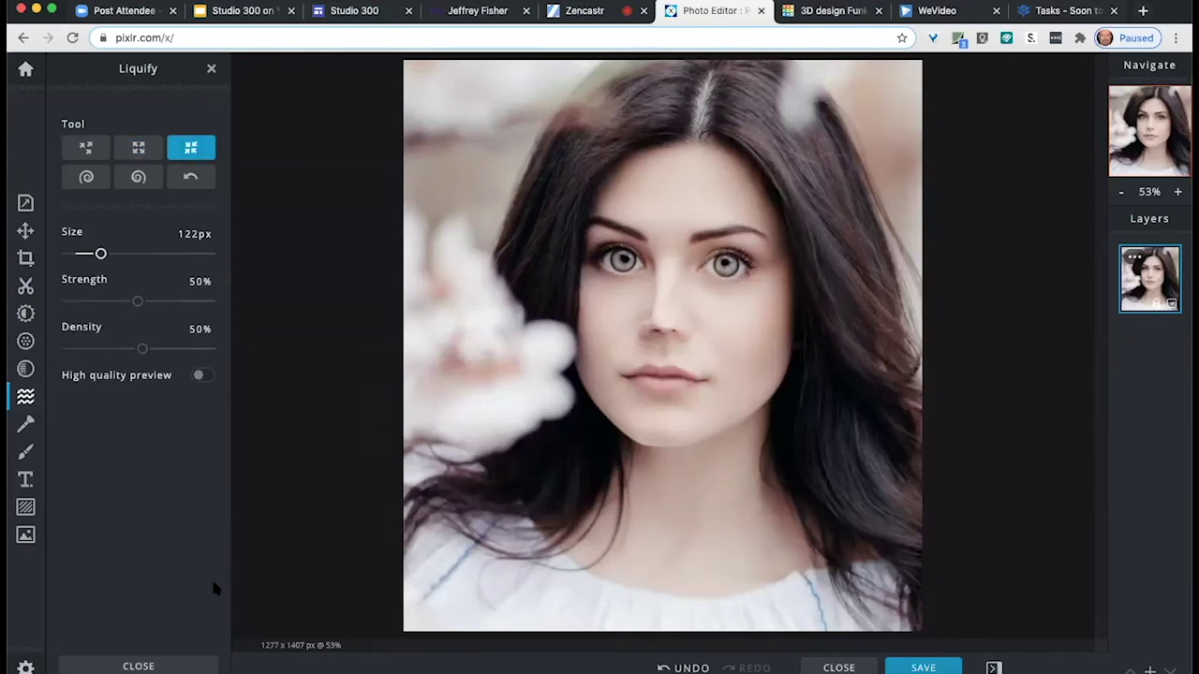
left_click(138, 666)
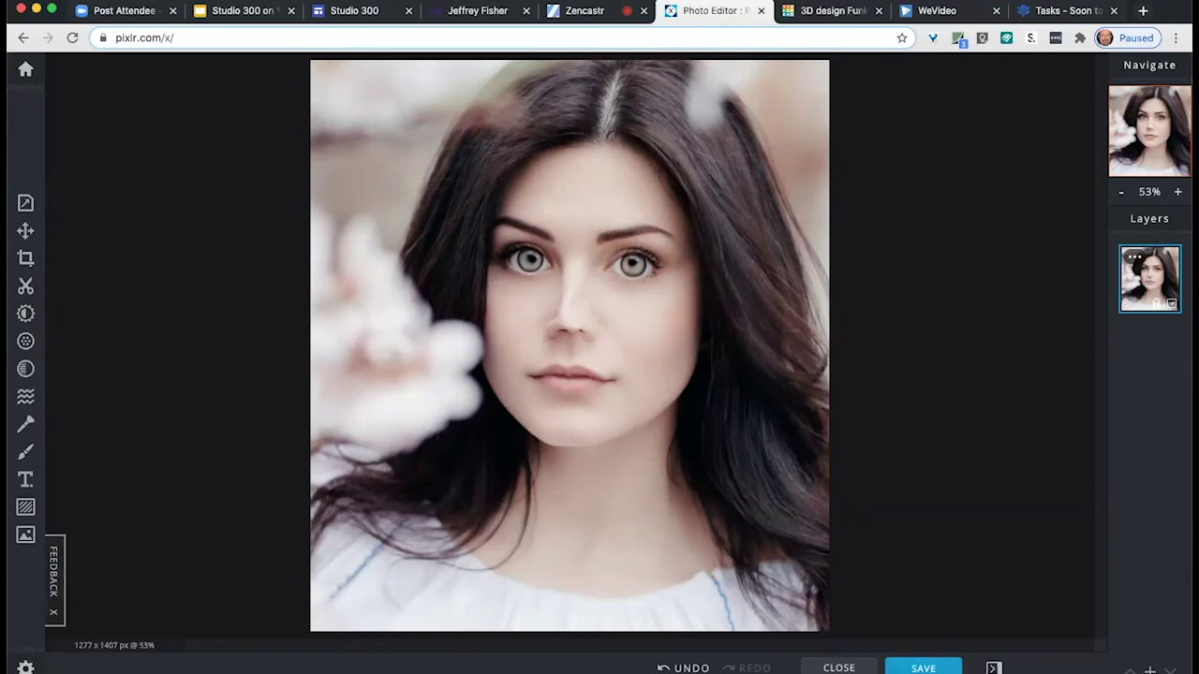
Cancel saving the edited portrait and go back to the Studio 300 tab.
left_click(922, 668)
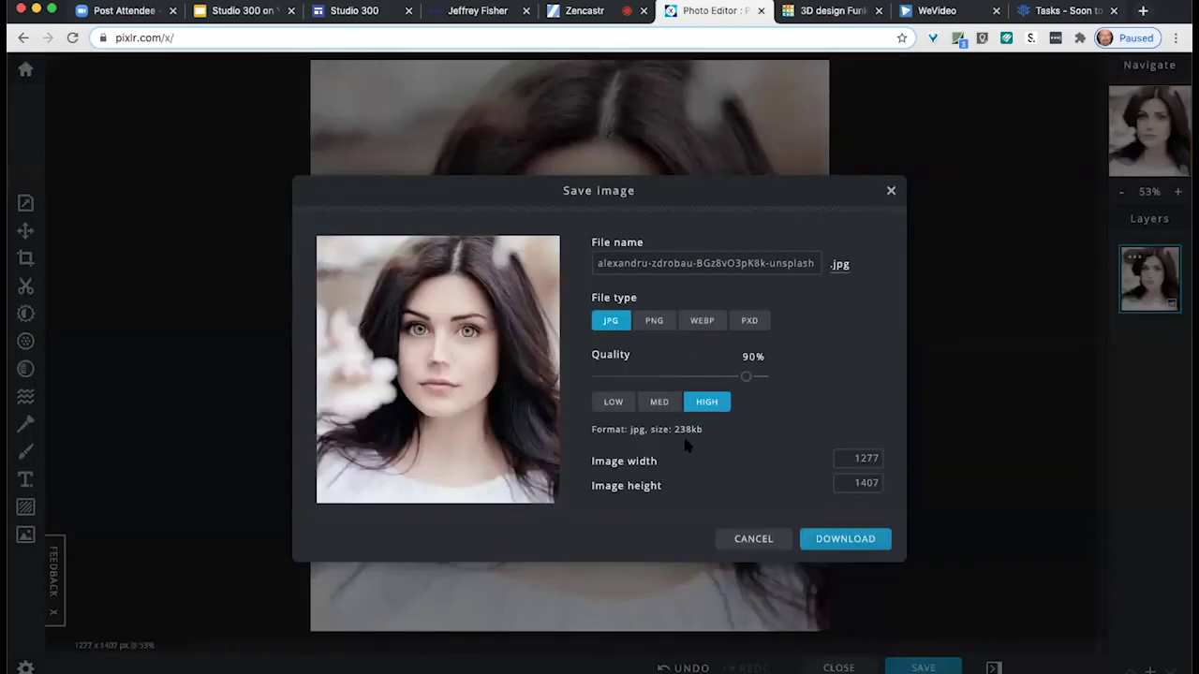
left_click(757, 540)
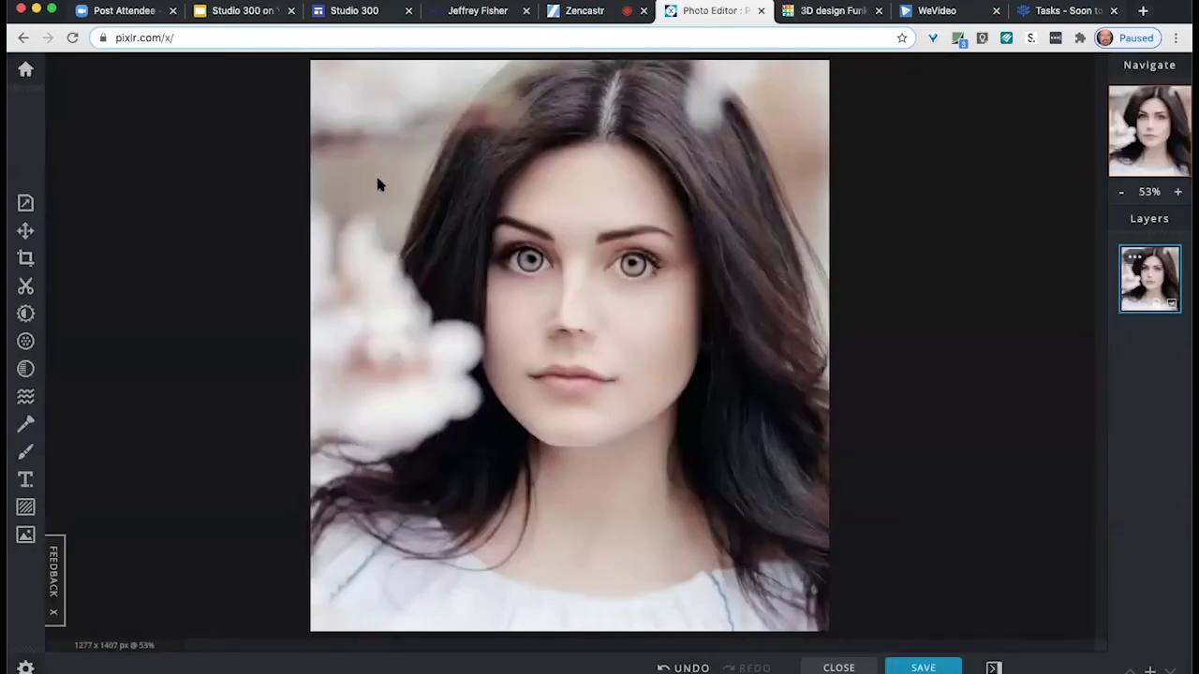
left_click(354, 10)
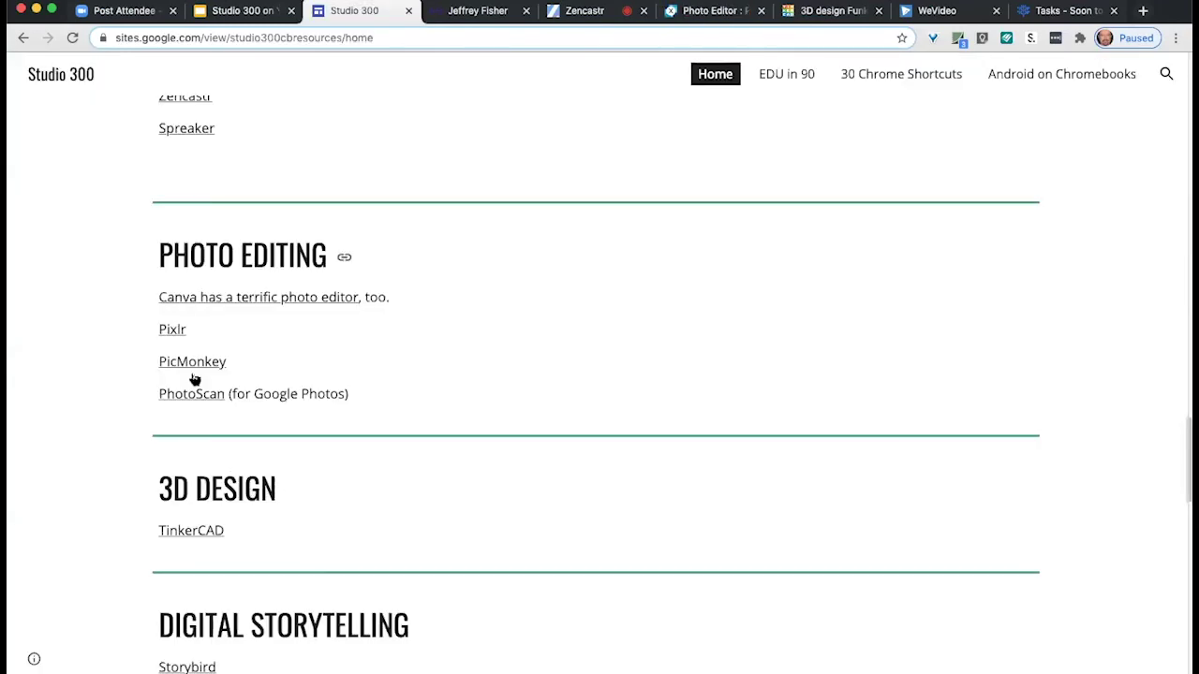
Scroll to the 3D Design section and switch to the Tinkercad Funky Lahdi tab.
scroll(485, 384, "down", 3)
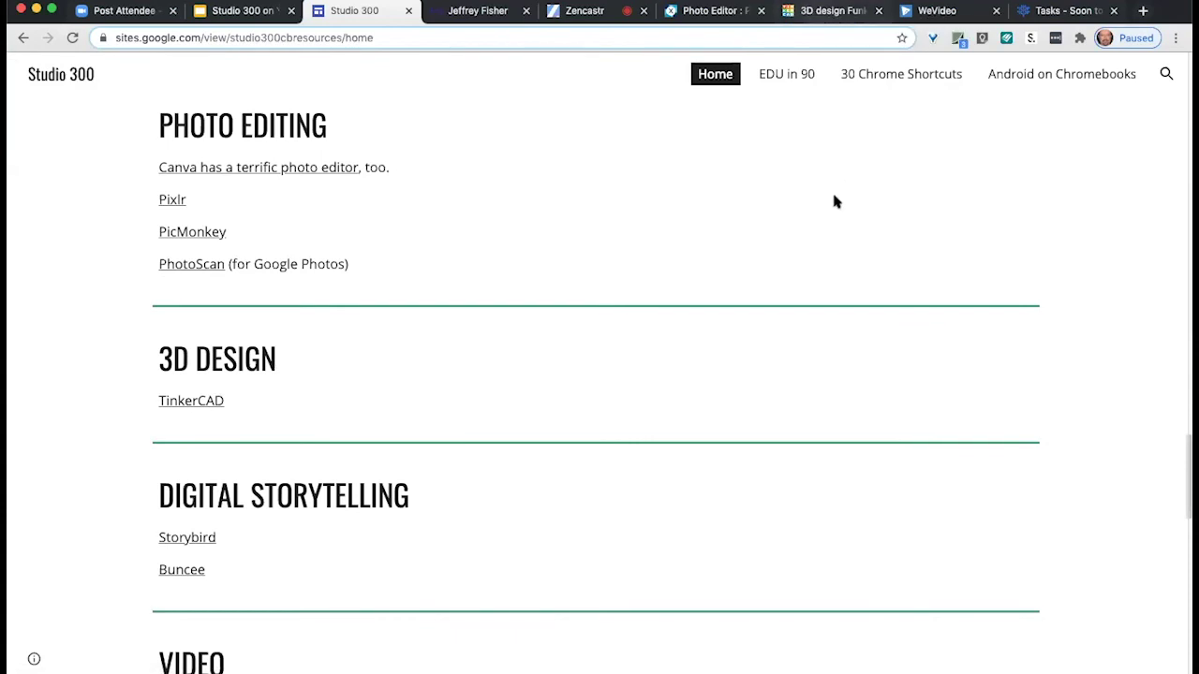
key("super+7")
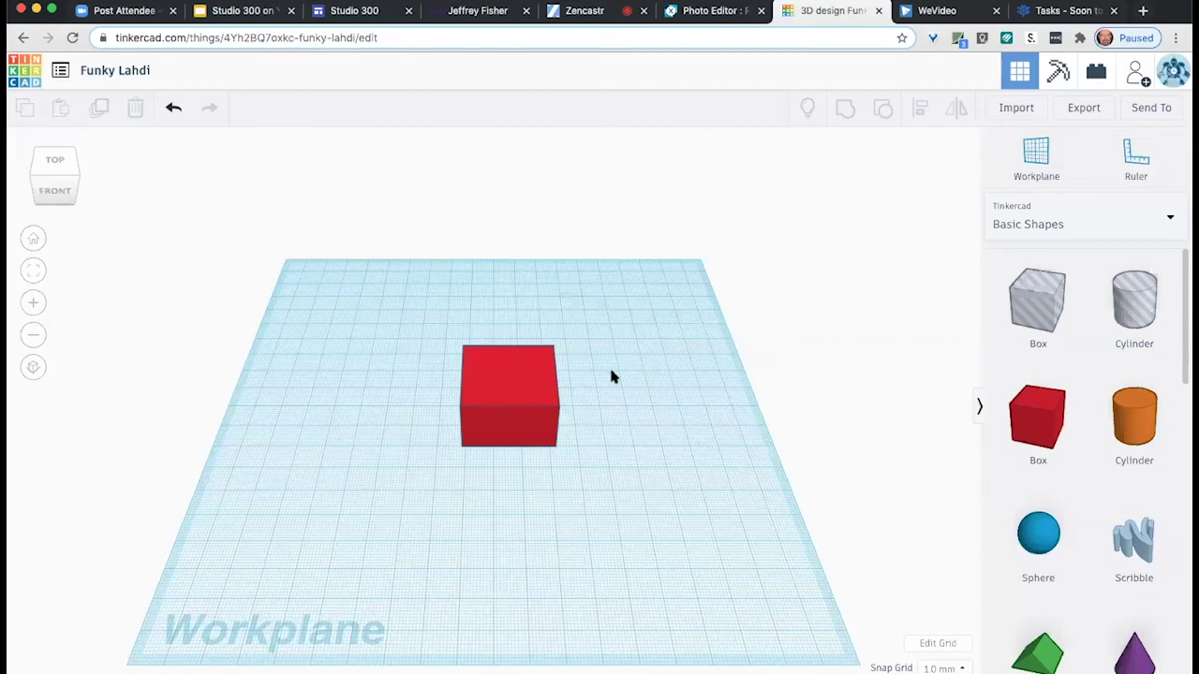
Shift the red box left and add an enlarged sphere behind it.
left_click_drag(482, 370, 457, 365)
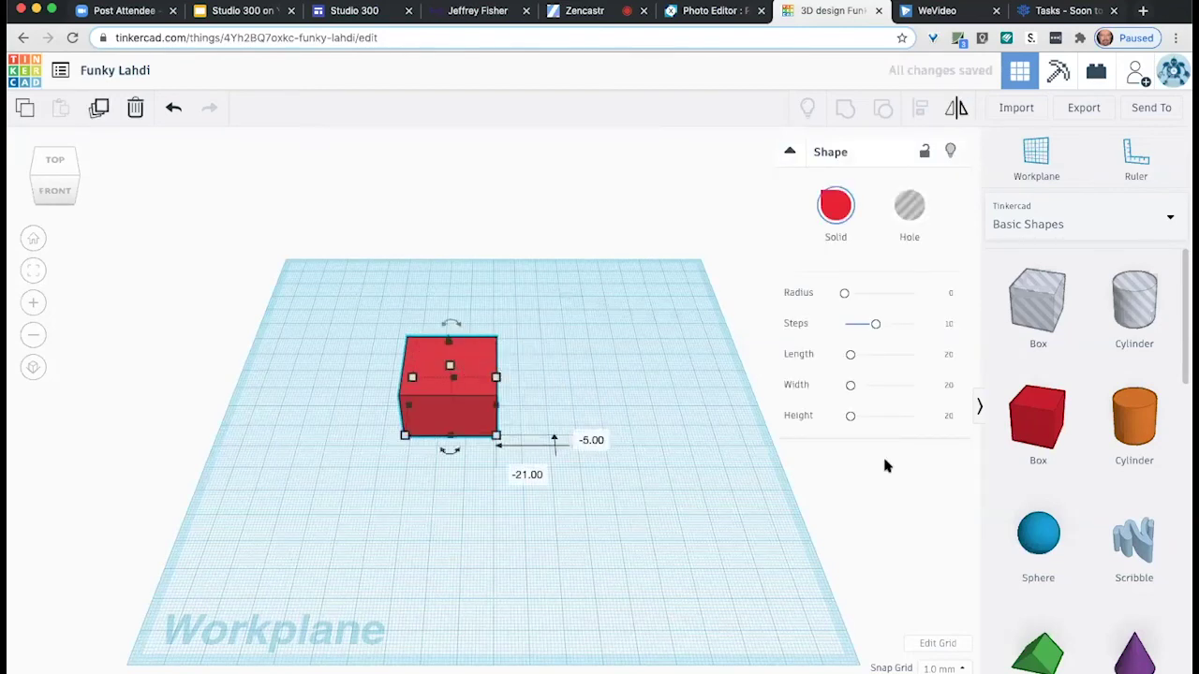
left_click(618, 398)
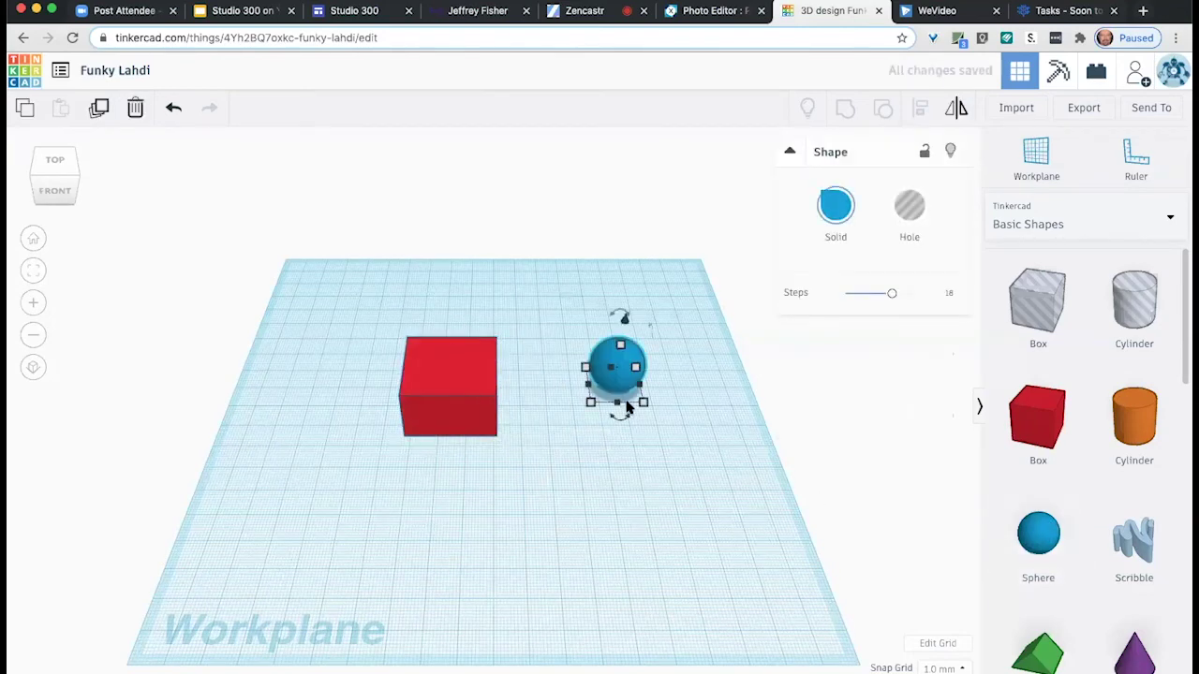
left_click_drag(590, 405, 455, 405)
Turn the view to the front, then to the left side.
left_click(62, 193)
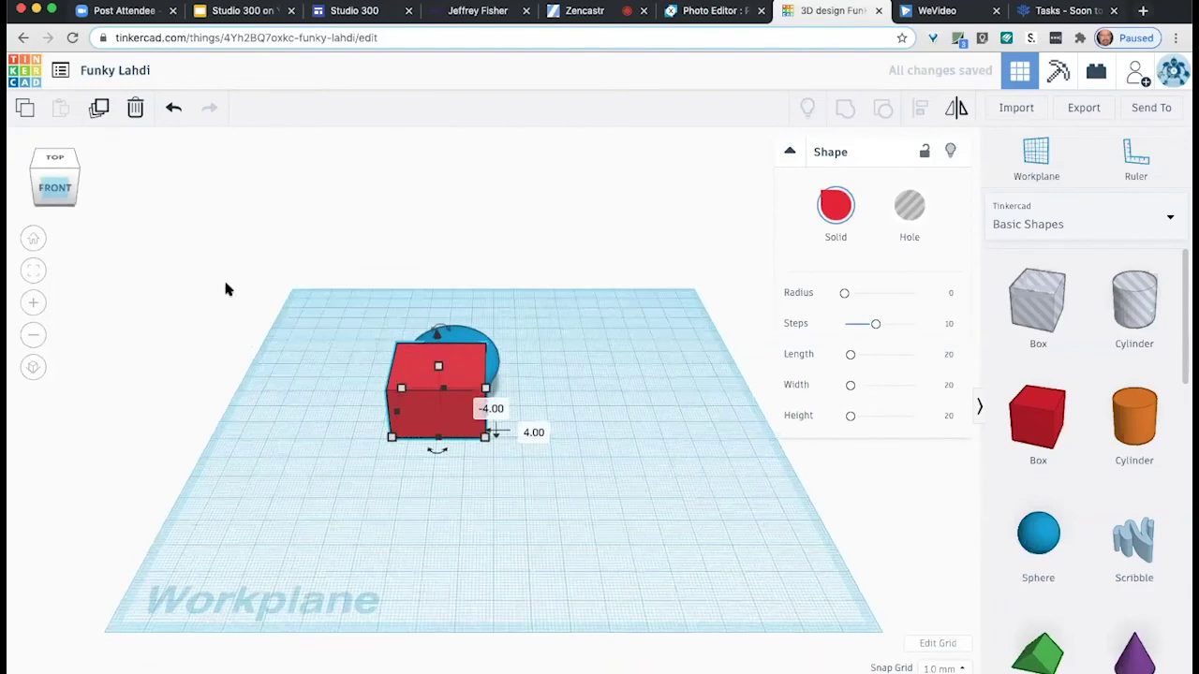
left_click_drag(56, 185, 83, 202)
left_click(83, 202)
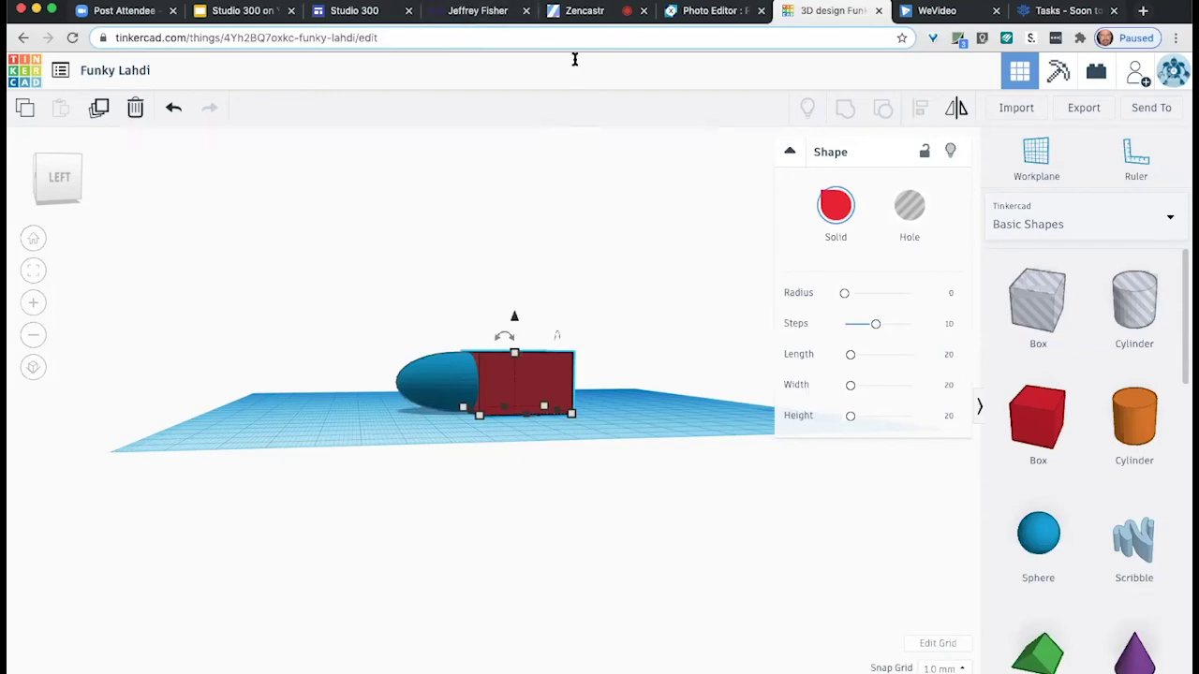
Close the four tool tabs: Soundtrap, Zencastr, photo editor and Tinkercad.
left_click(518, 16)
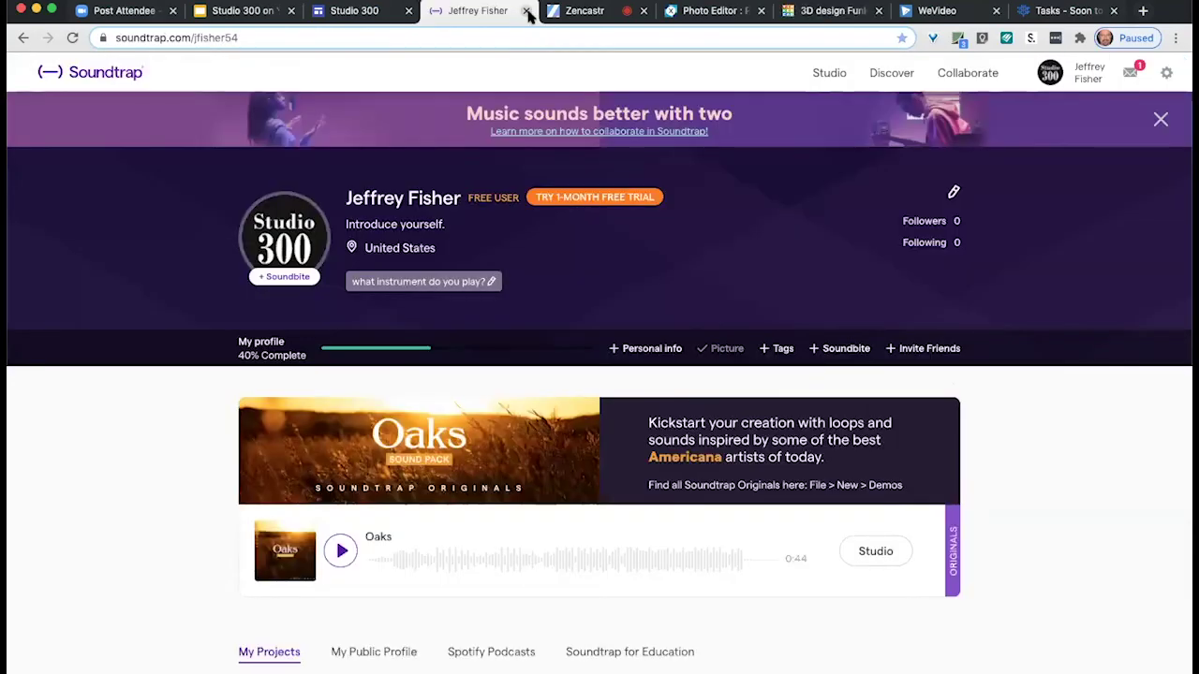
left_click(527, 12)
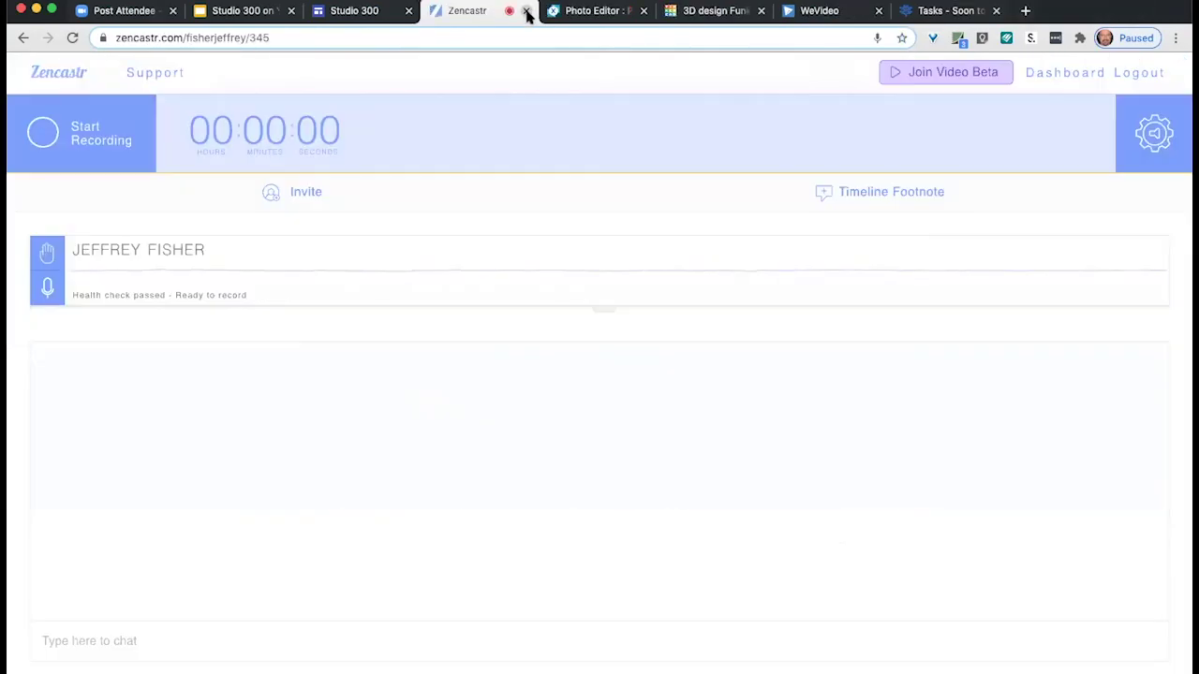
left_click(527, 12)
left_click(528, 12)
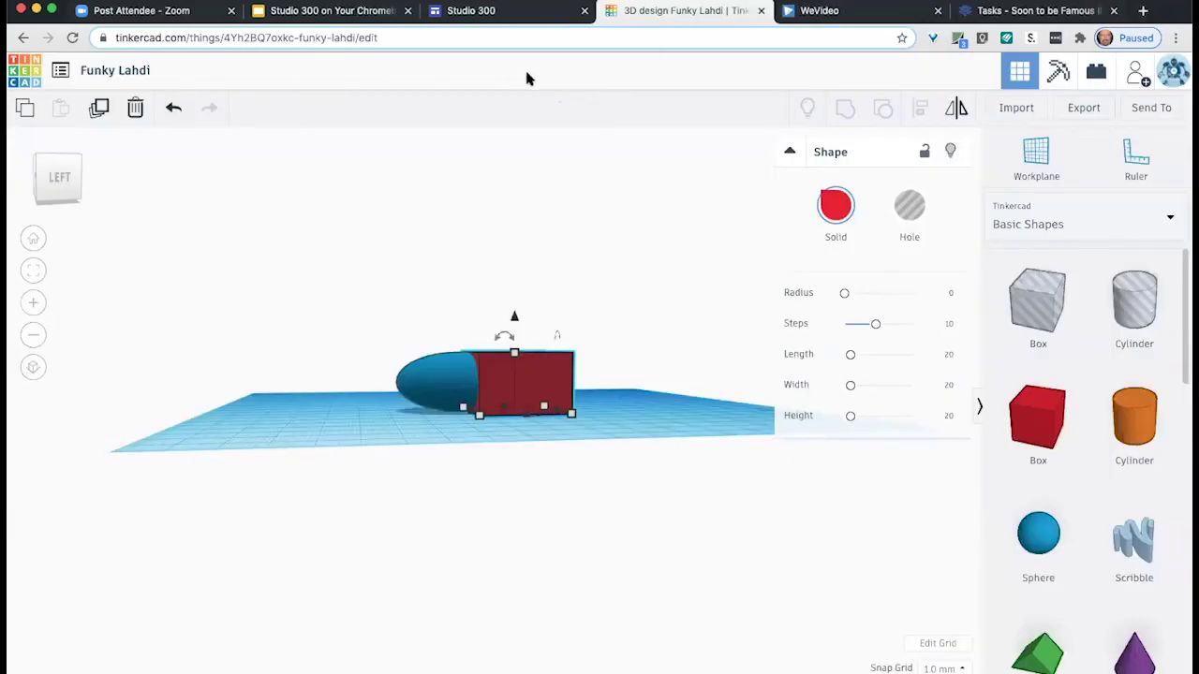
left_click(760, 11)
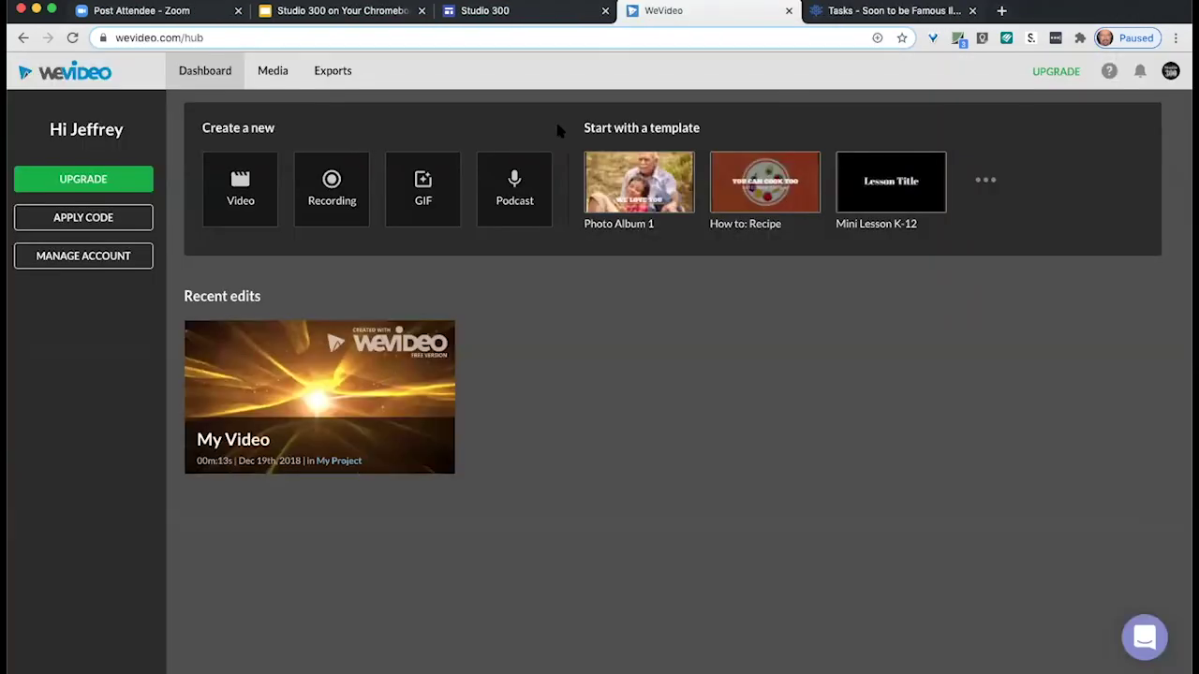
Check the Studio 300 page, then start a WeVideo project from the Photo Album 1 template.
left_click(496, 13)
scroll(437, 487, "down", 5)
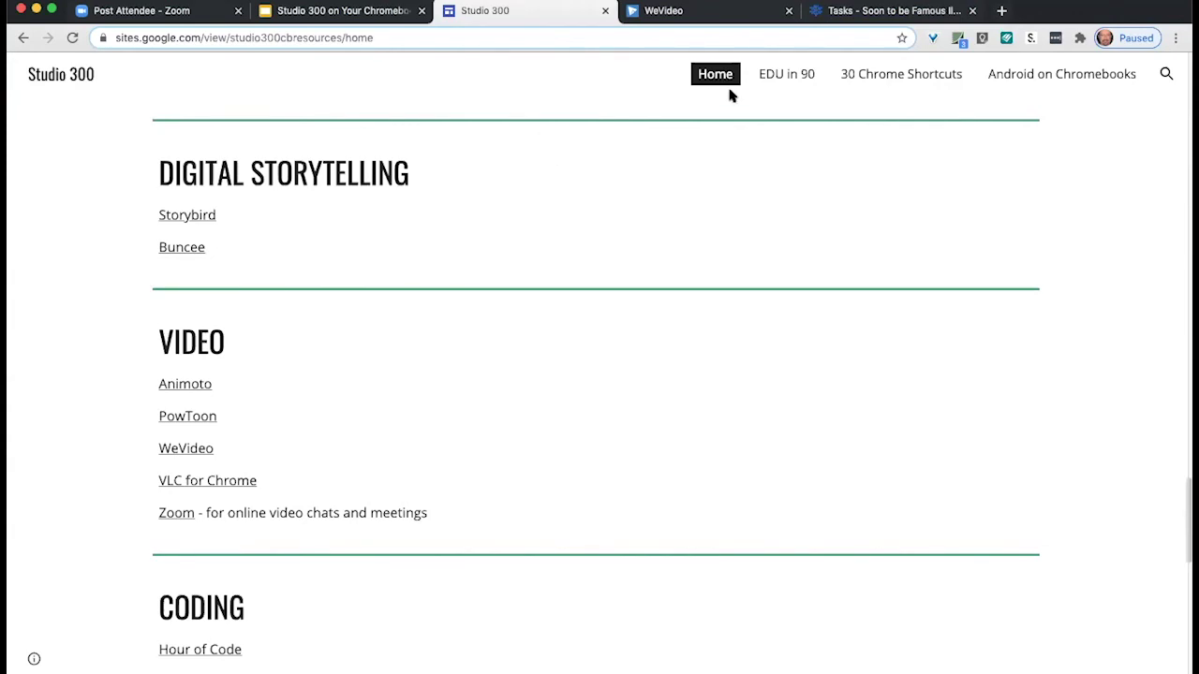
left_click(690, 13)
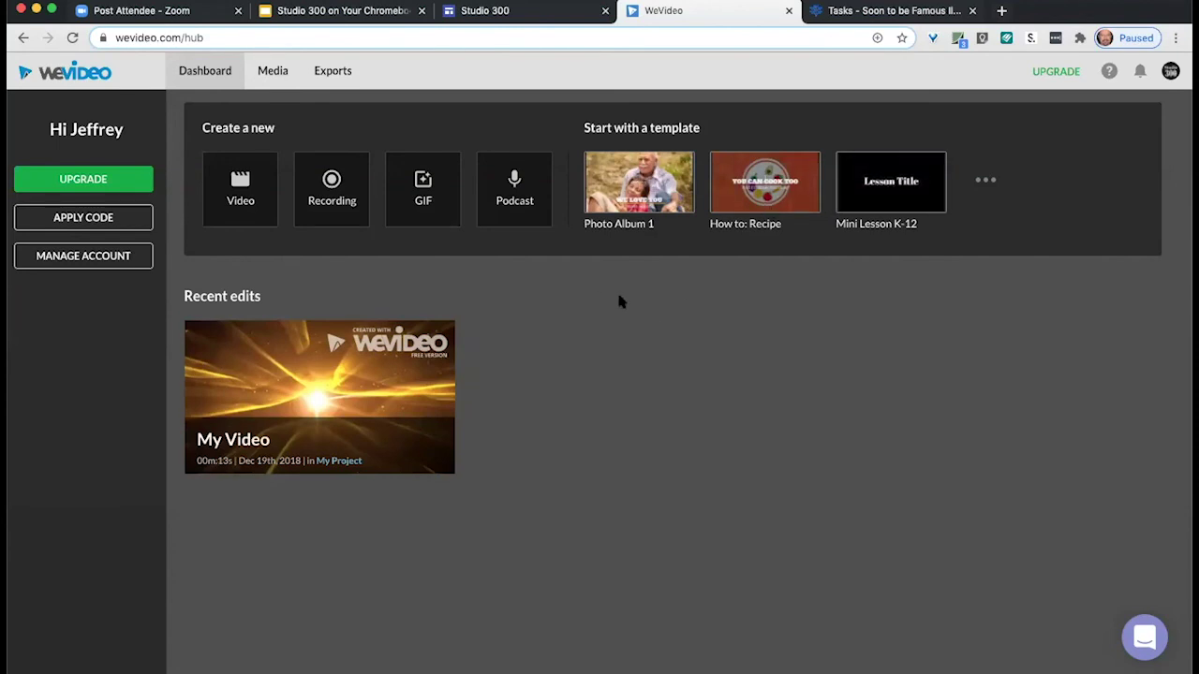
left_click(636, 191)
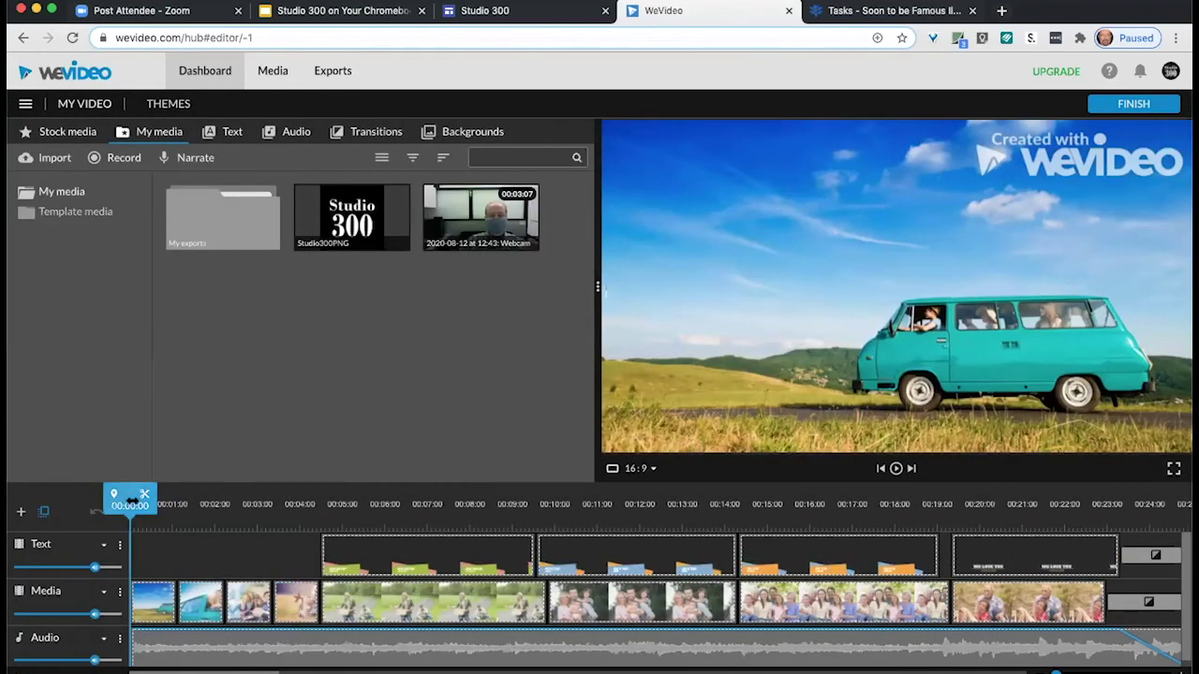
Preview the Photo Album template, swap its soundtrack for a Free Music clip, and replay it.
key("space")
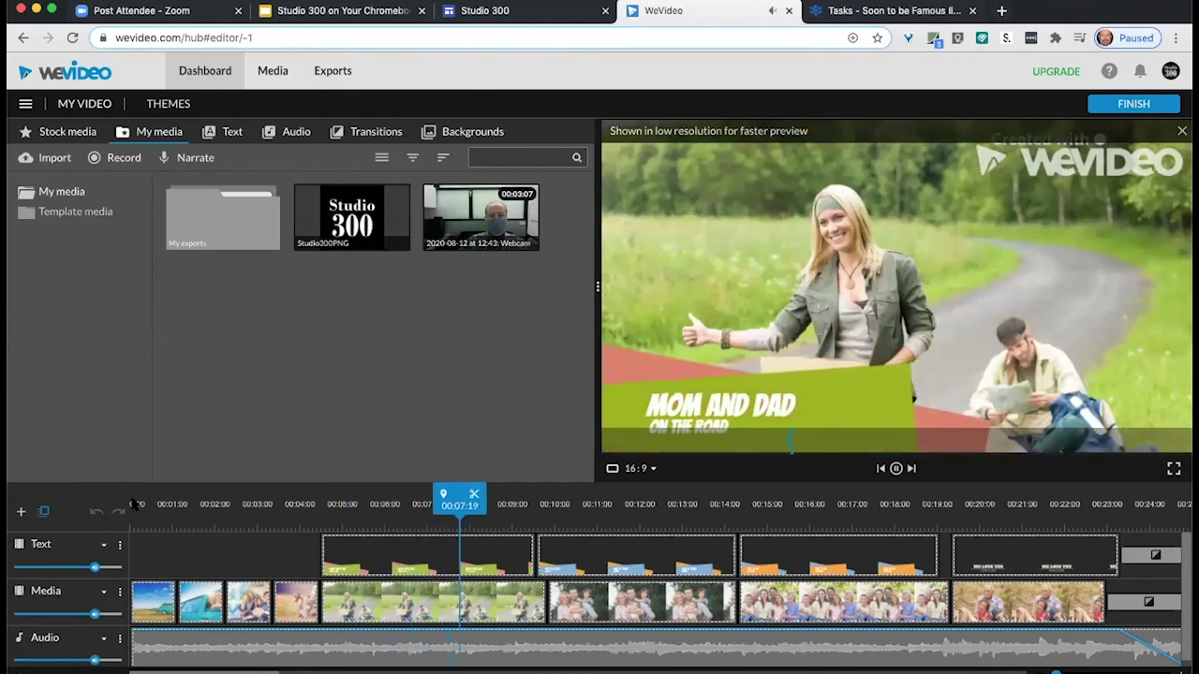
key("space")
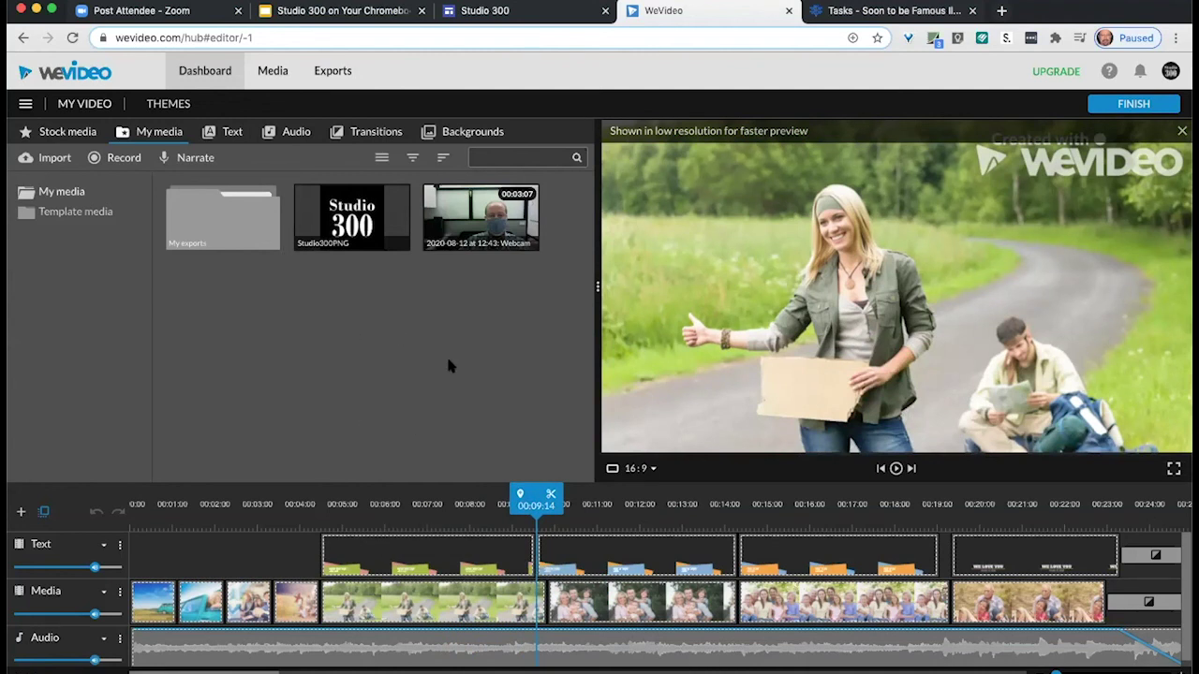
left_click(293, 134)
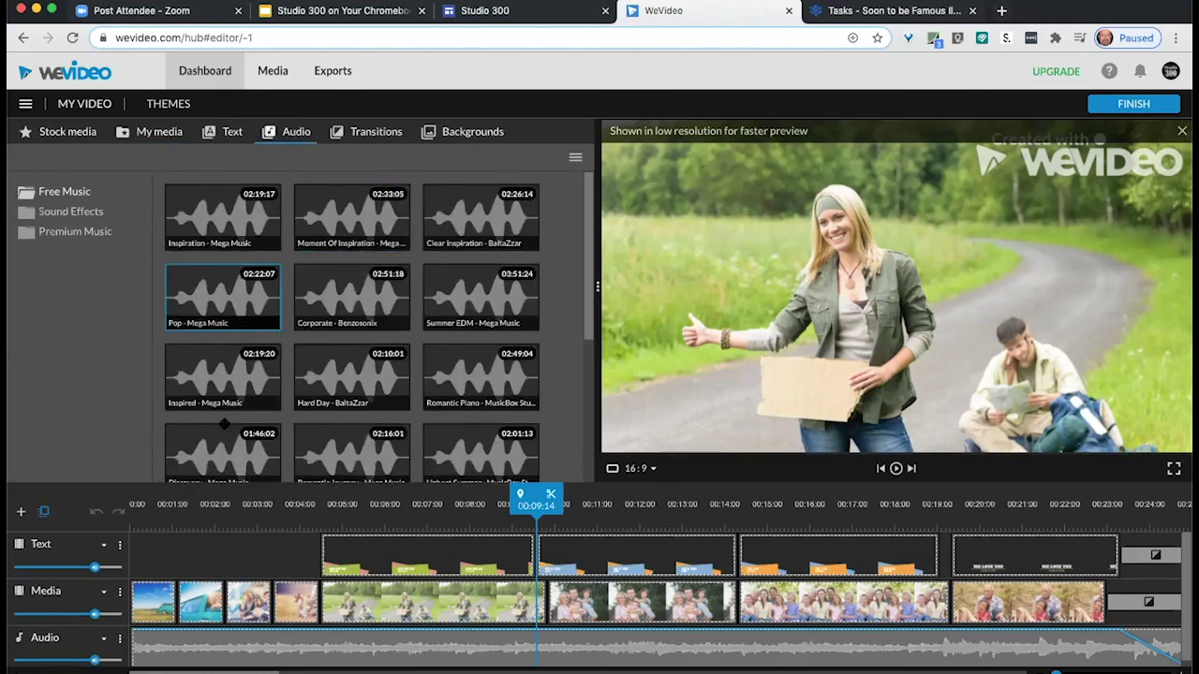
left_click(229, 292)
left_click_drag(179, 662, 154, 644)
left_click(157, 644)
key("space")
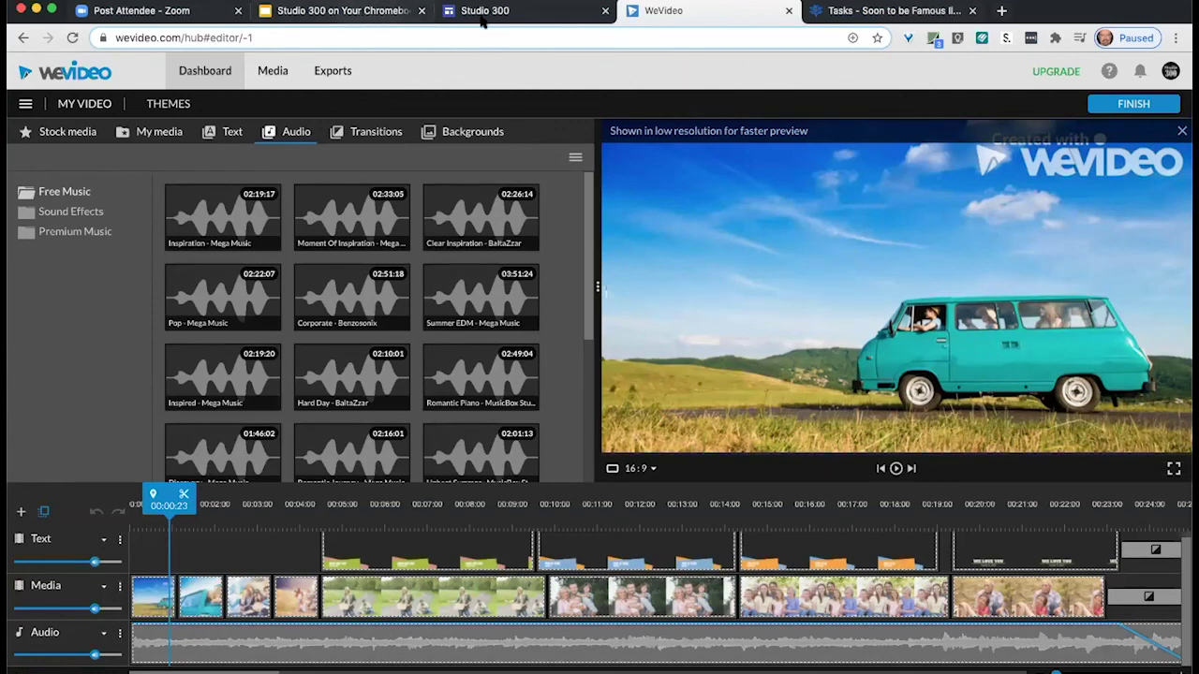
Return to the Studio 300 page and follow the Coding section's Hour of Code link.
key("ctrl+shift+Tab")
scroll(423, 449, "down", 5)
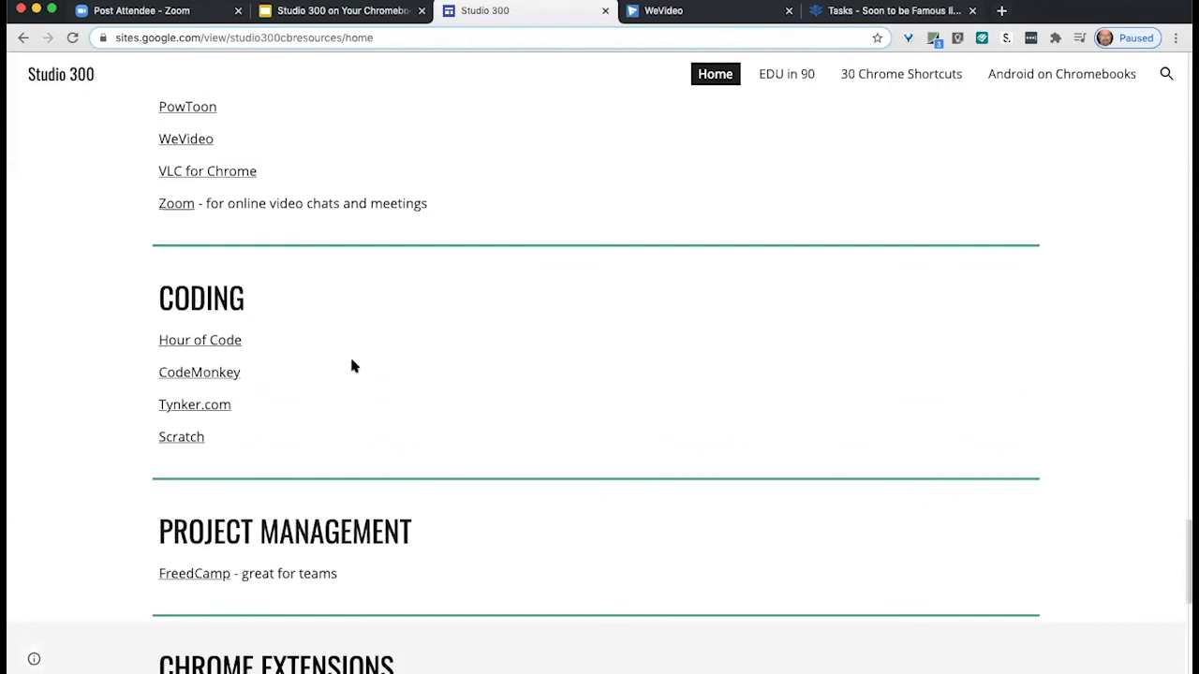
left_click(228, 343)
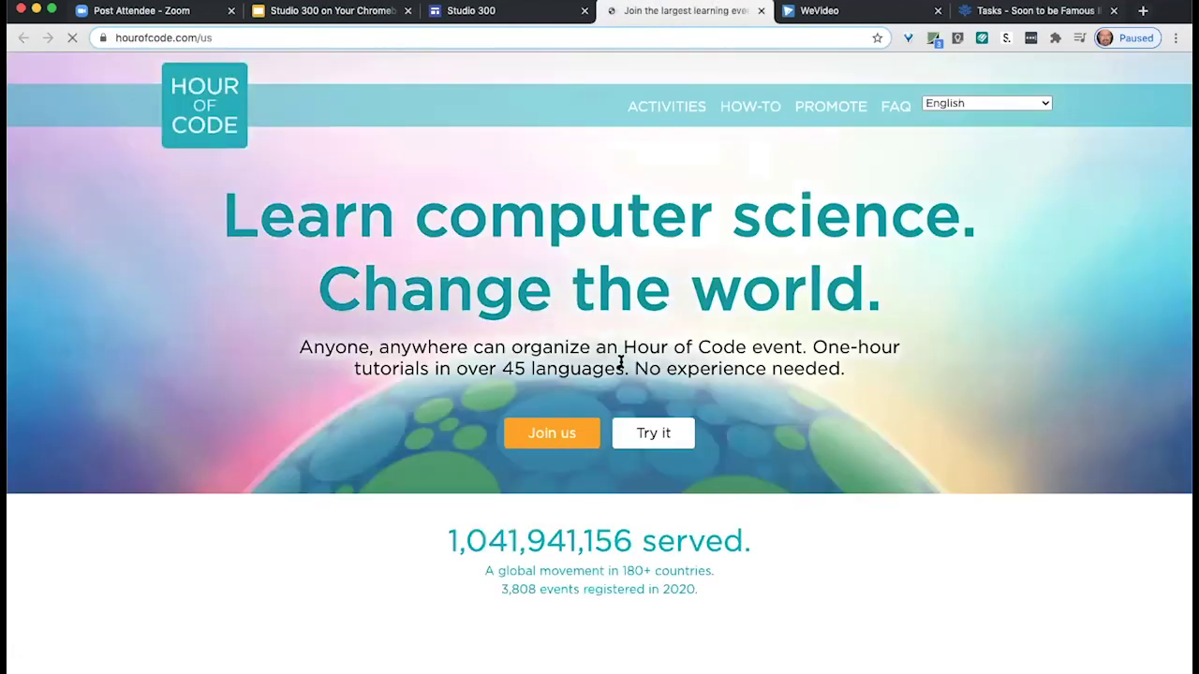
Browse Hour of Code activities filtered to Grades 9+, then scroll the Studio 300 page to FreedCamp.
left_click(667, 109)
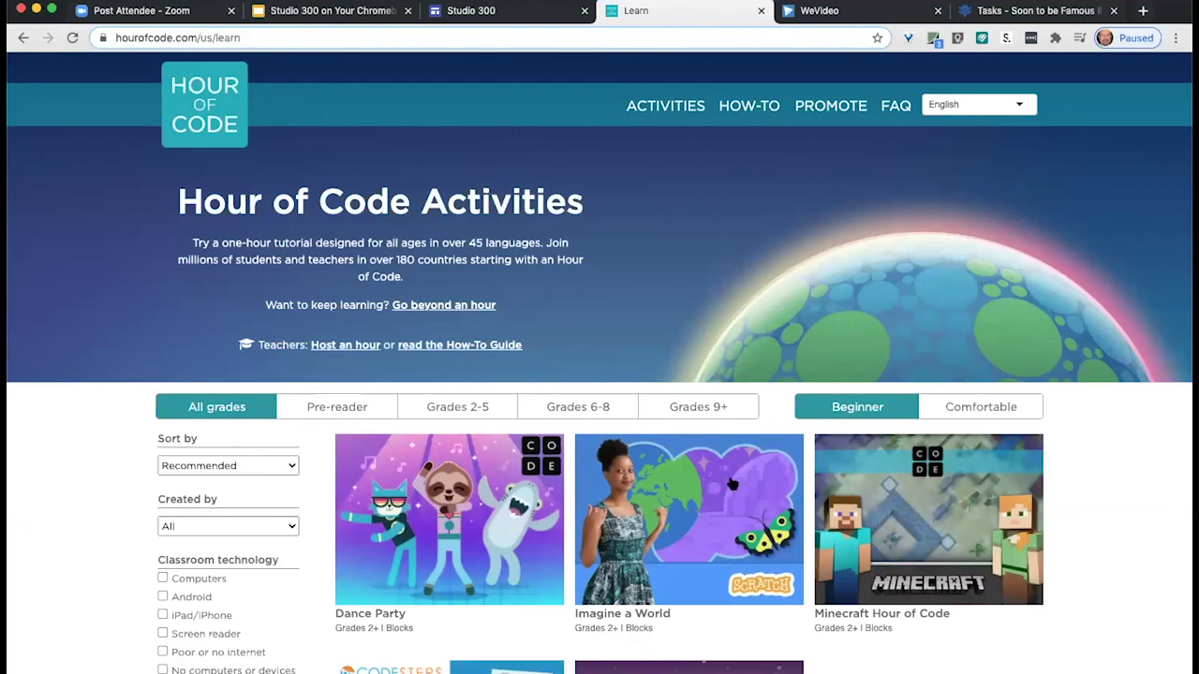
left_click(690, 418)
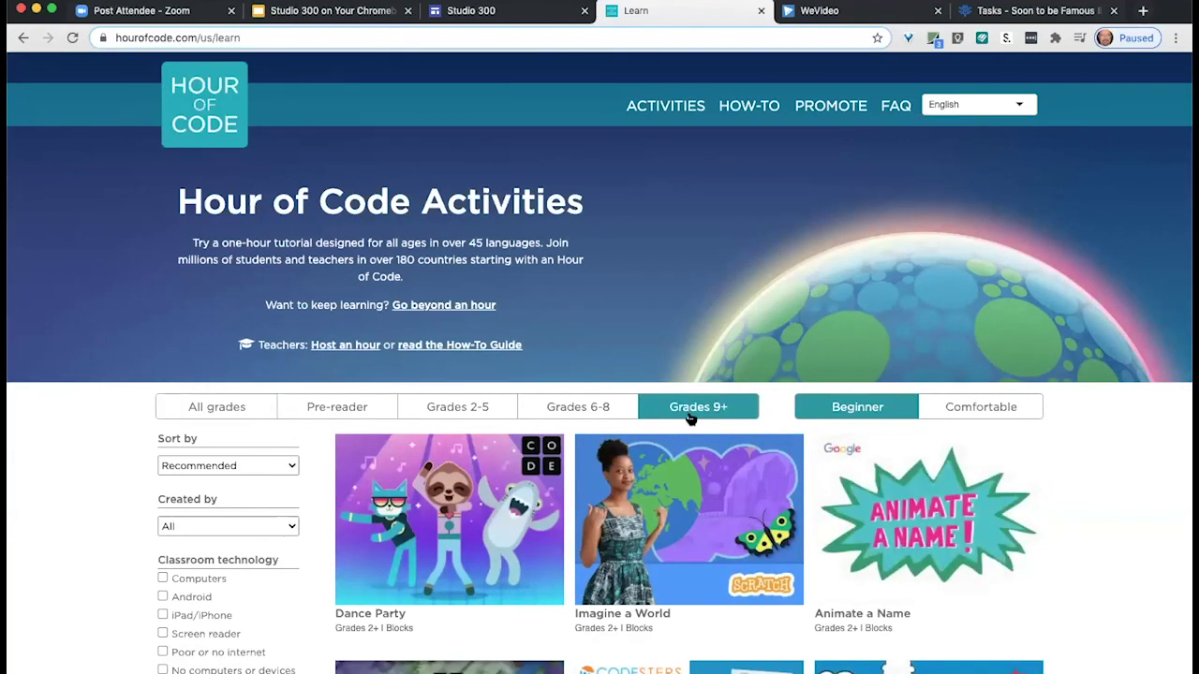
scroll(690, 420, "down", 2)
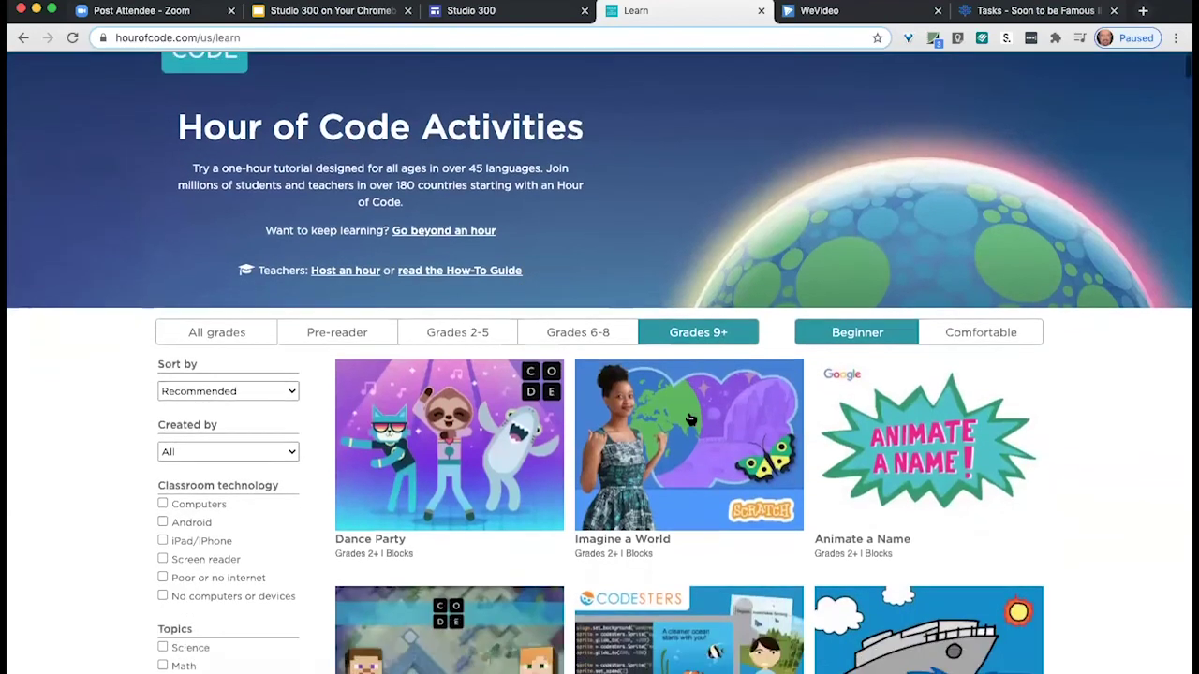
scroll(690, 420, "down", 1)
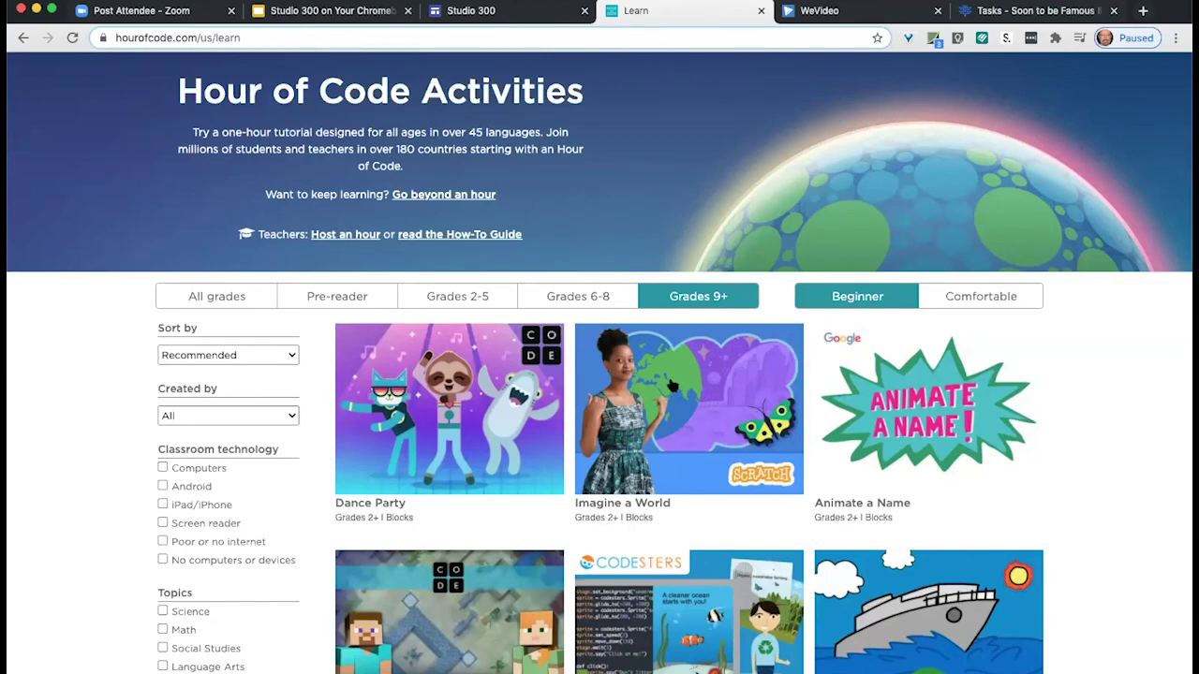
left_click(483, 11)
scroll(477, 294, "down", 5)
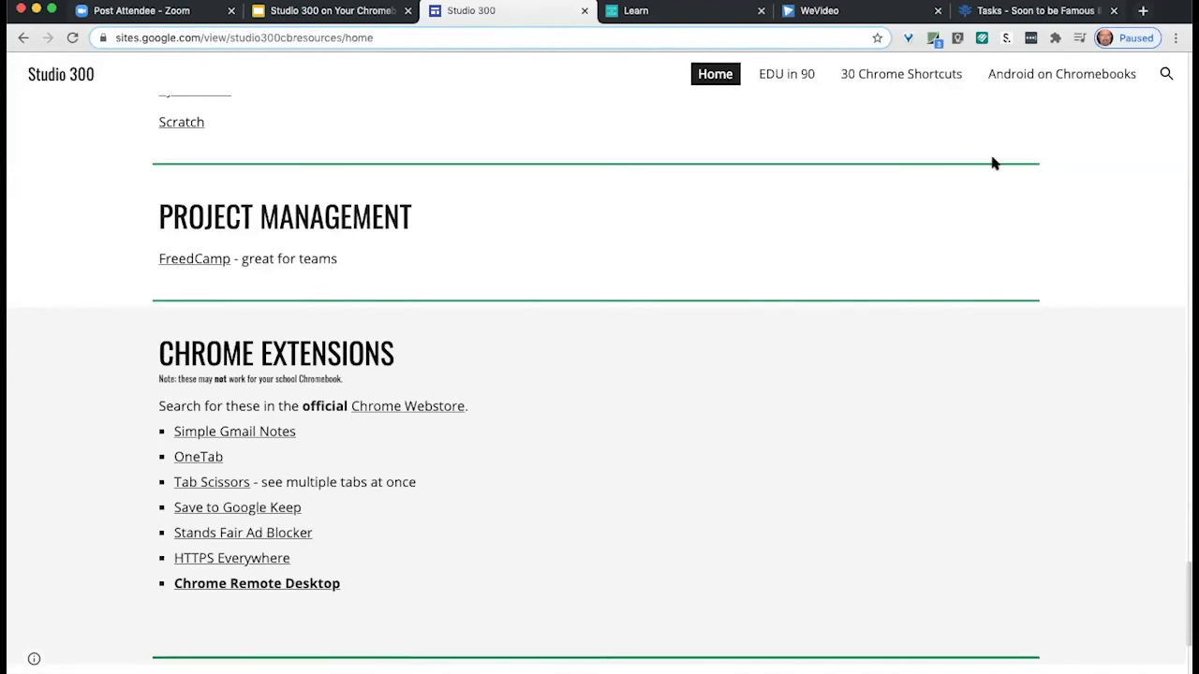
Jump to the FreedCamp tasks board for the Soon to be Famous Illinois Author Project.
key("super+6")
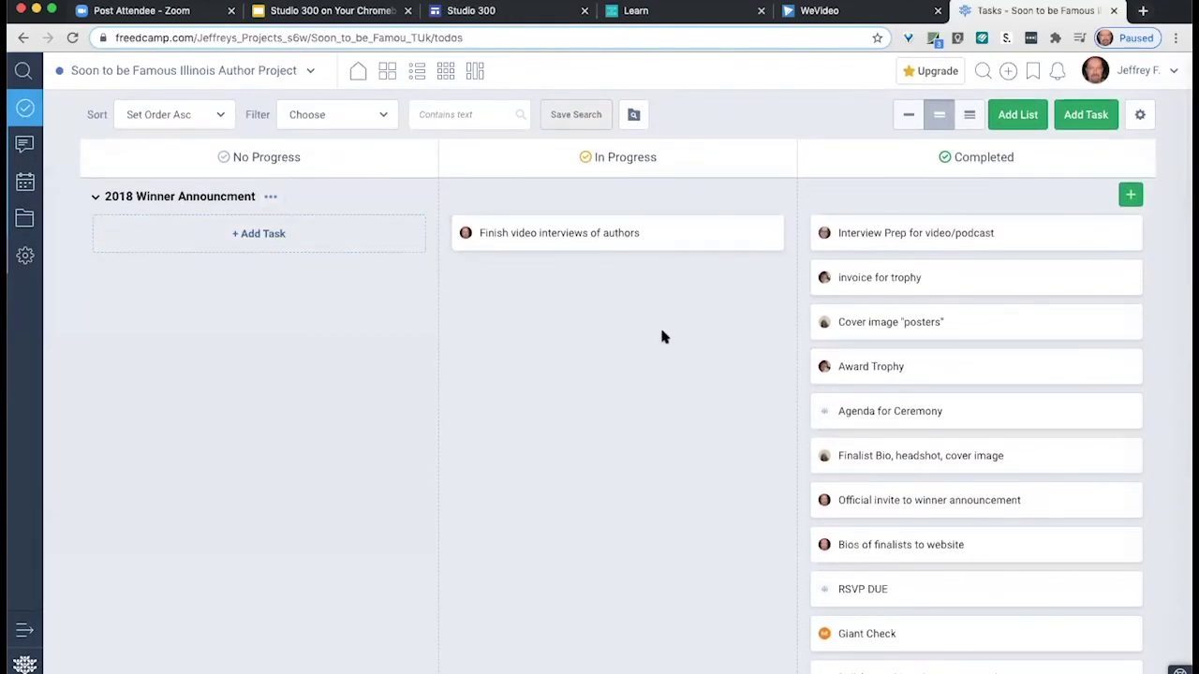
View the FreedCamp project's calendar and discussions, then return to Studio 300's Chrome Extensions list.
left_click(29, 187)
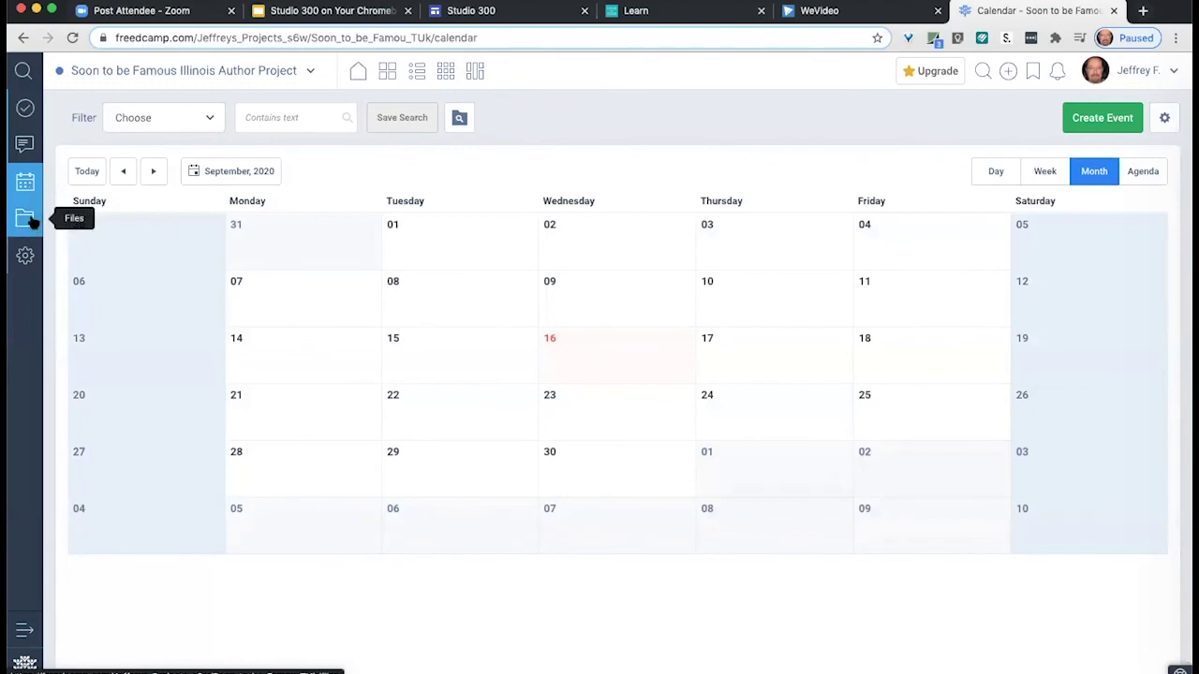
left_click(23, 146)
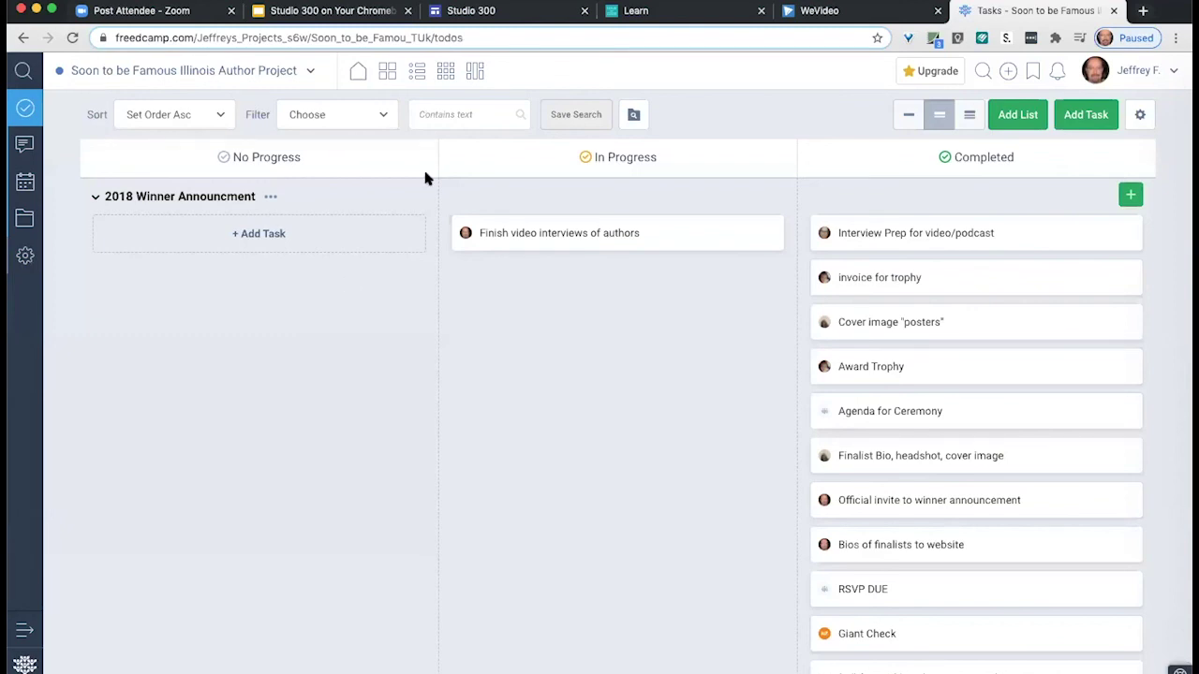
key("super+3")
scroll(681, 440, "down", 1)
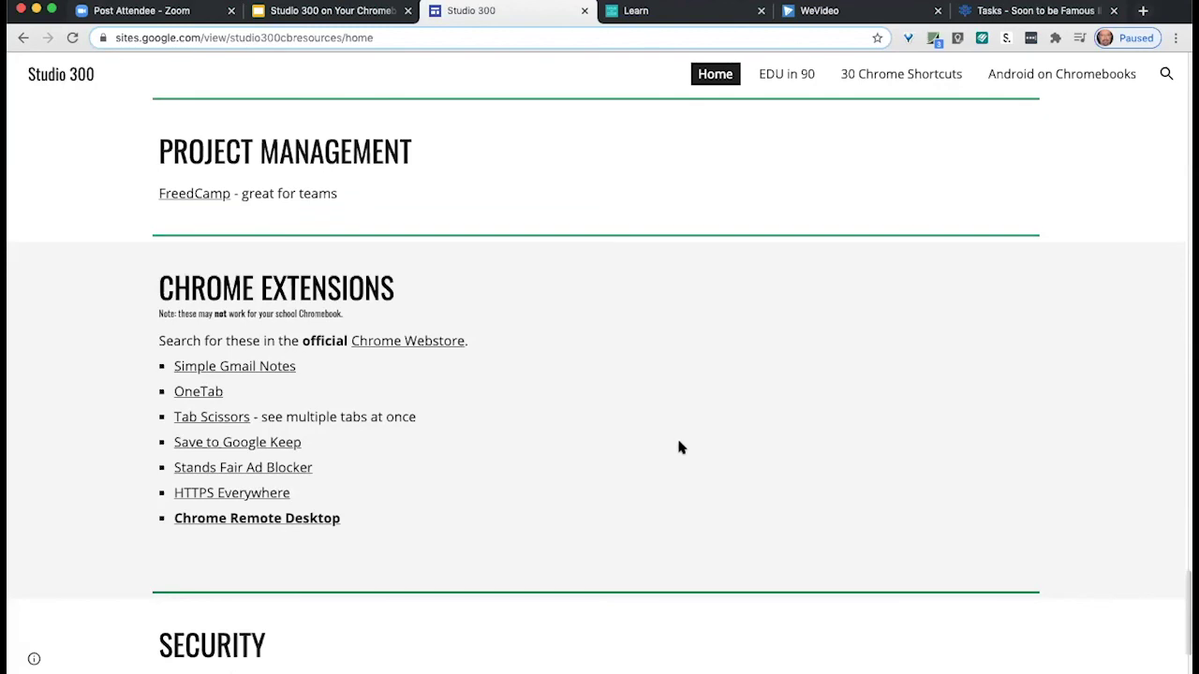
Scroll to the bottom of the Studio 300 page and advance the slideshow to bit.ly/VVSD300.
scroll(678, 440, "down", 3)
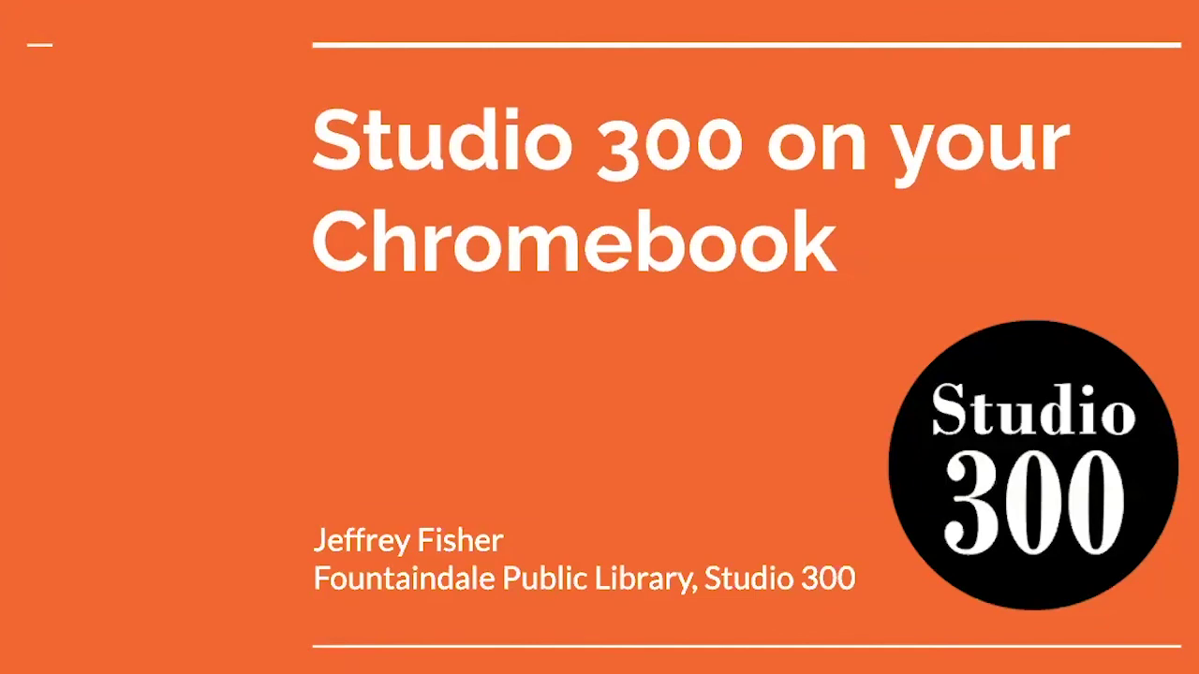
key("Right")
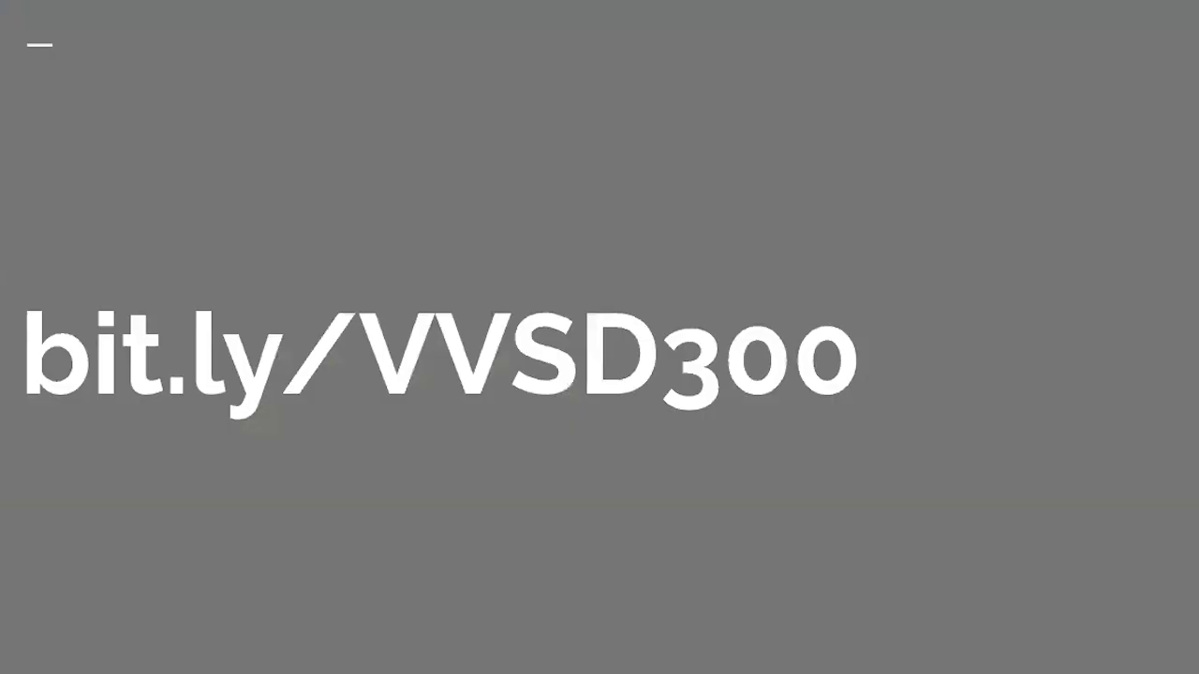